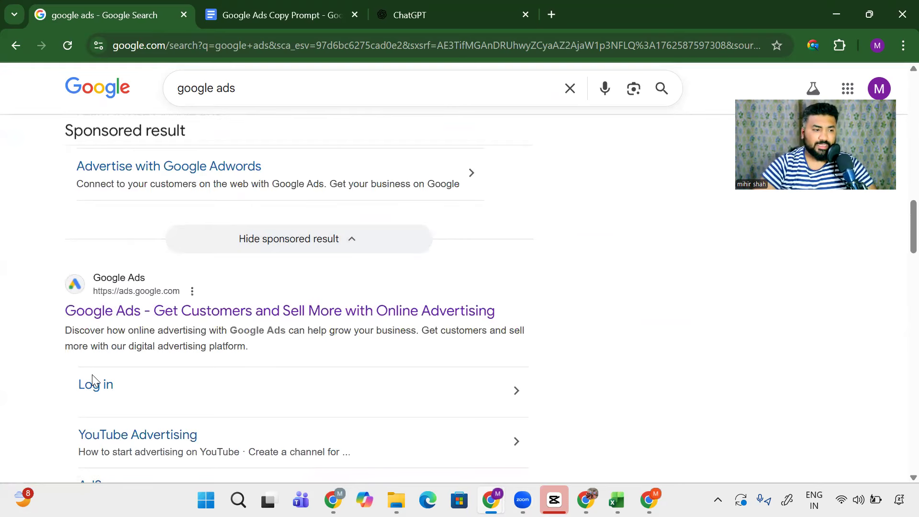
# Step: Open Google Ads from the search results, sign in, and choose New Google Ads Account
pyautogui.click(136, 311)
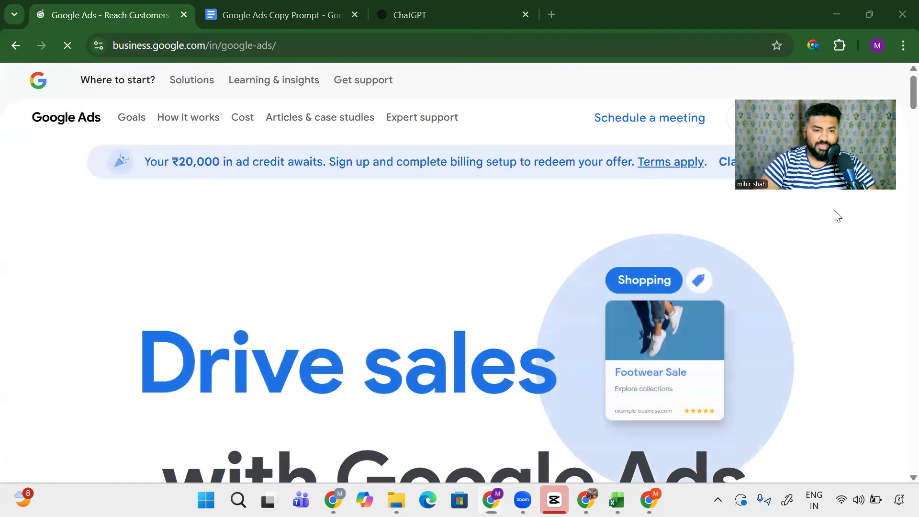
pyautogui.click(760, 117)
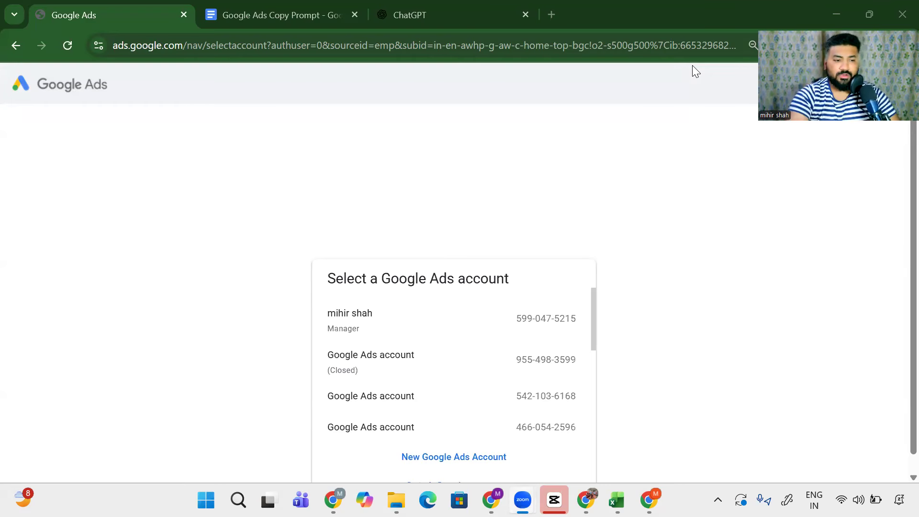
pyautogui.scroll(-5, 476, 340)
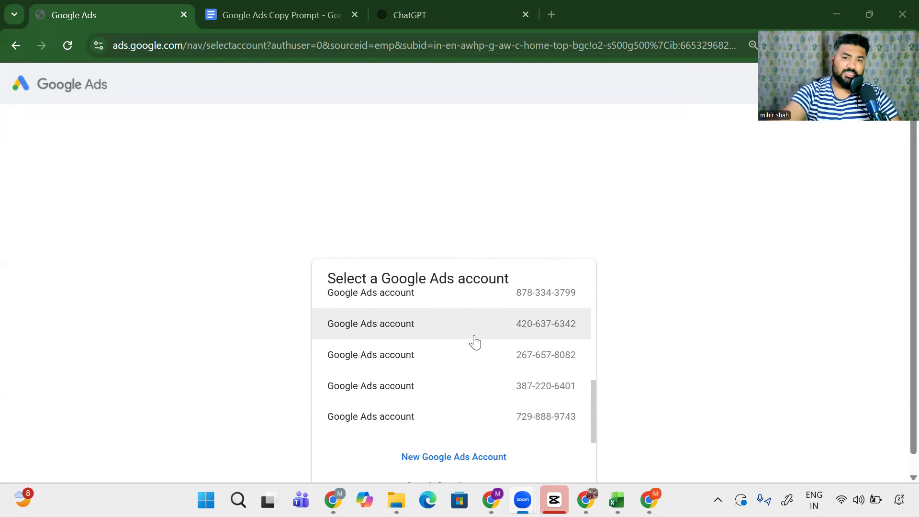
pyautogui.scroll(-1, 128, 266)
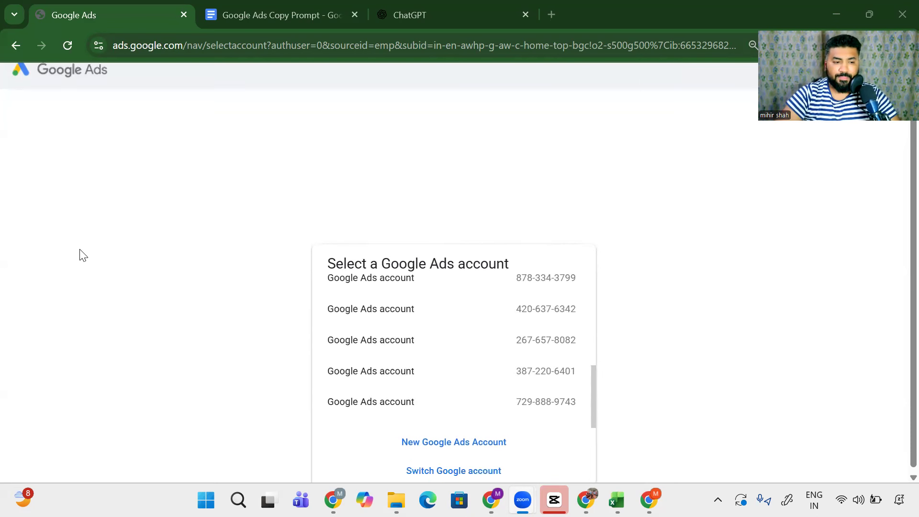
pyautogui.click(425, 444)
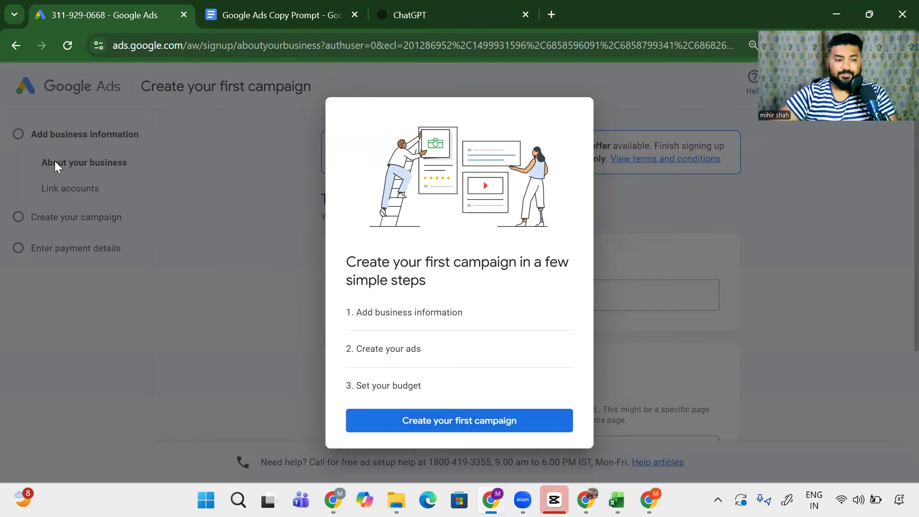
# Step: Begin the first-campaign setup for the new account
pyautogui.click(438, 422)
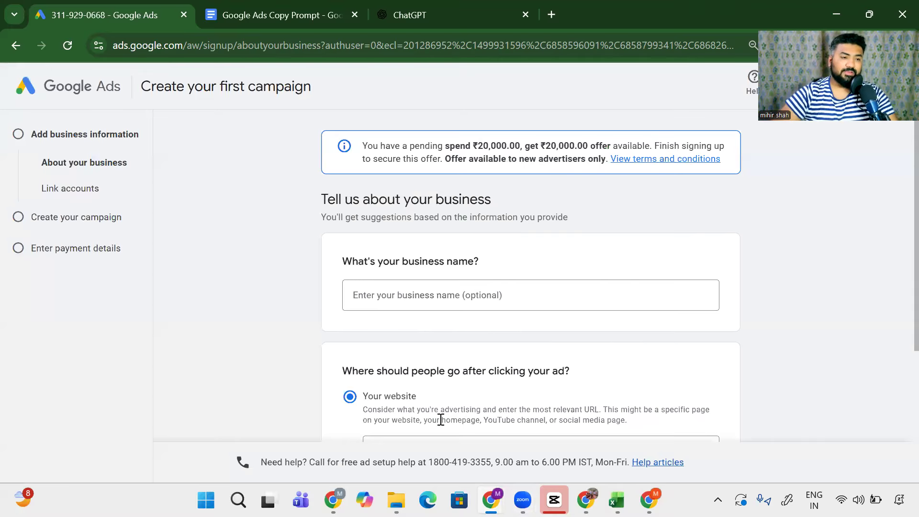
pyautogui.scroll(-3, 333, 353)
pyautogui.scroll(2, 525, 136)
pyautogui.scroll(-3, 362, 254)
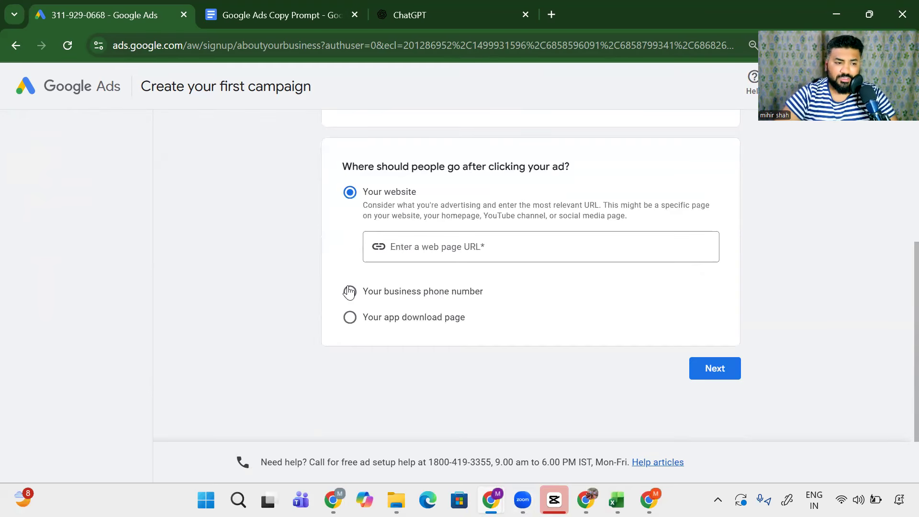
# Step: Send ad clicks to the business phone number with India as the country, then continue
pyautogui.click(350, 292)
pyautogui.click(411, 268)
pyautogui.scroll(-15, 437, 317)
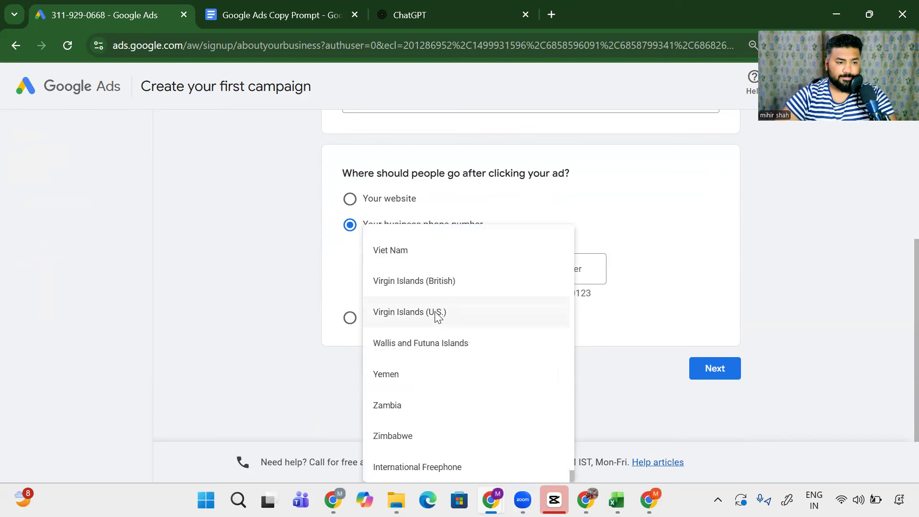
pyautogui.press('i')
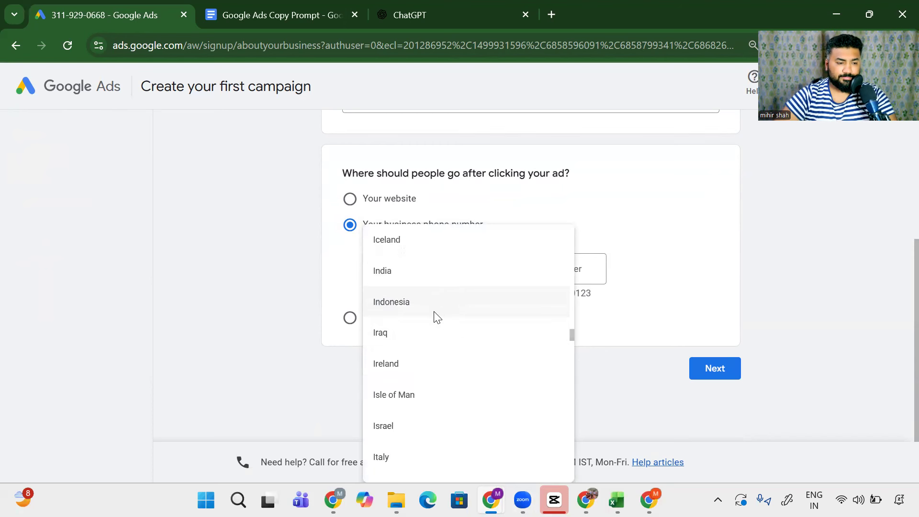
pyautogui.click(437, 284)
pyautogui.click(556, 281)
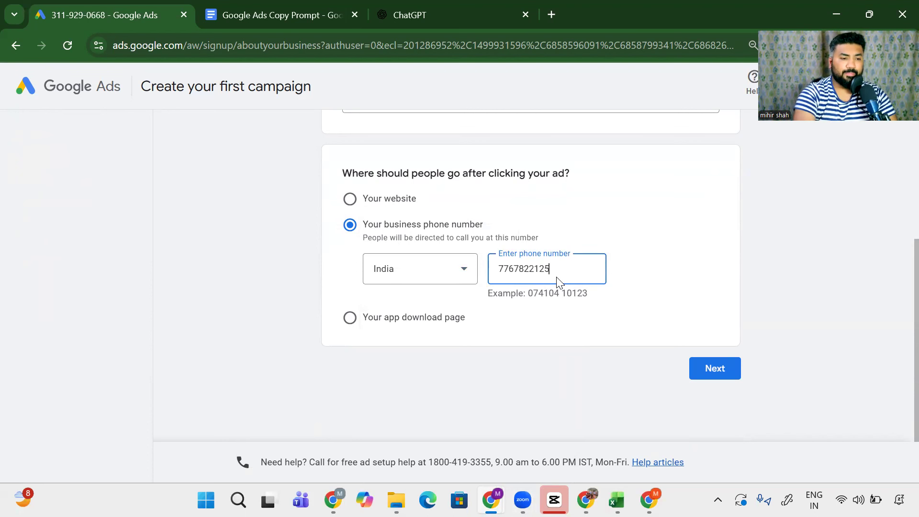
pyautogui.click(710, 375)
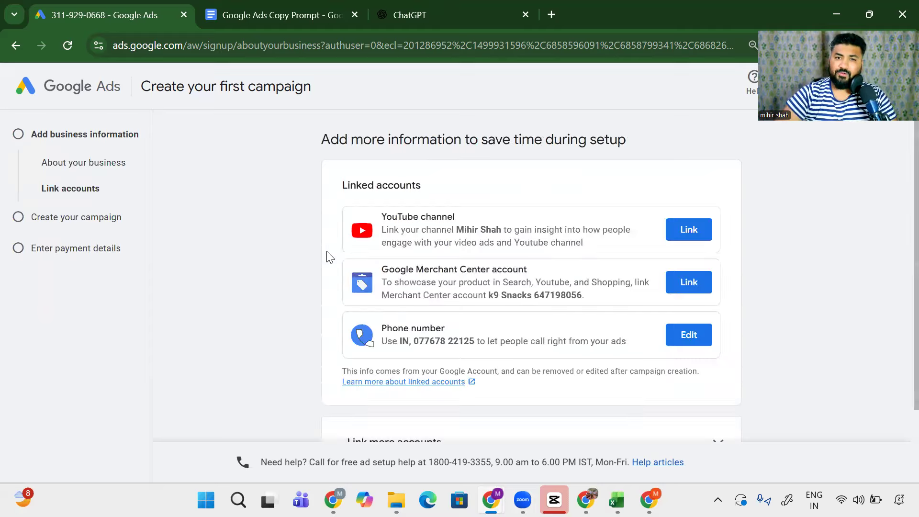
# Step: Skip the Link accounts, Choose goal and Choose campaign type steps, and leave campaign creation
pyautogui.scroll(-2, 301, 235)
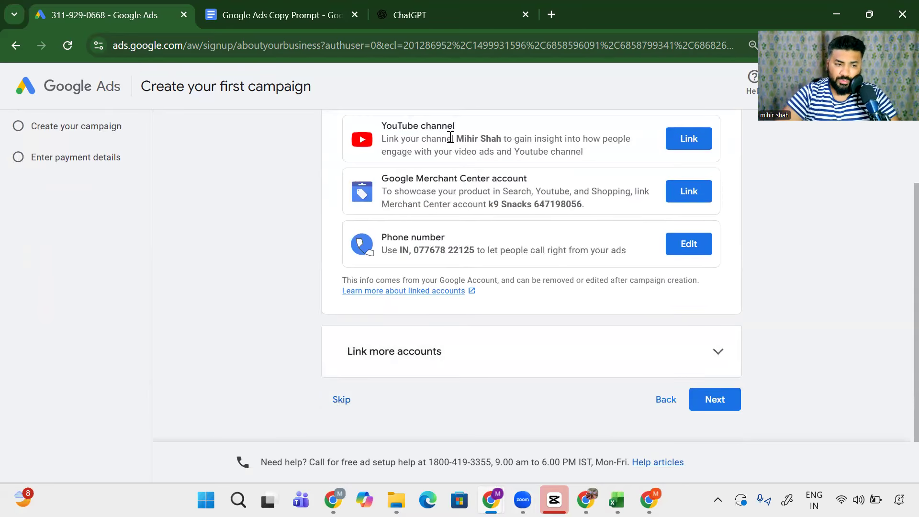
pyautogui.click(347, 402)
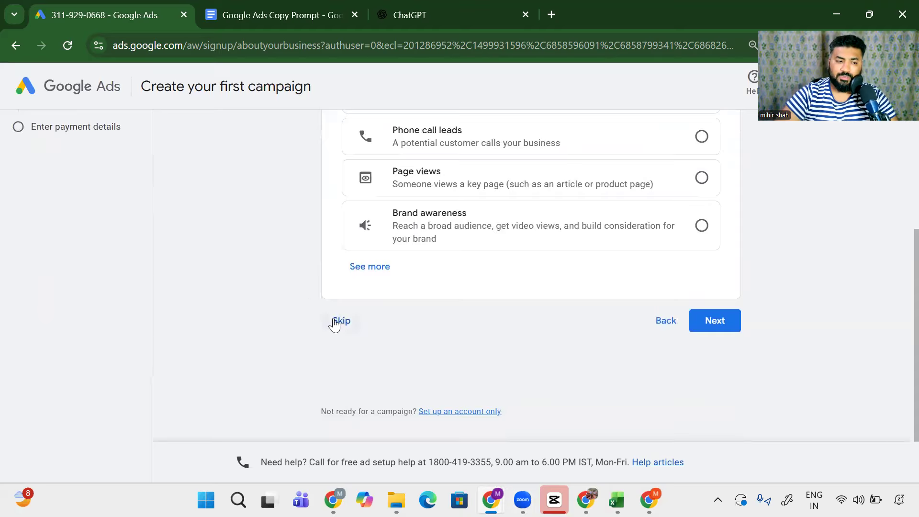
pyautogui.click(336, 318)
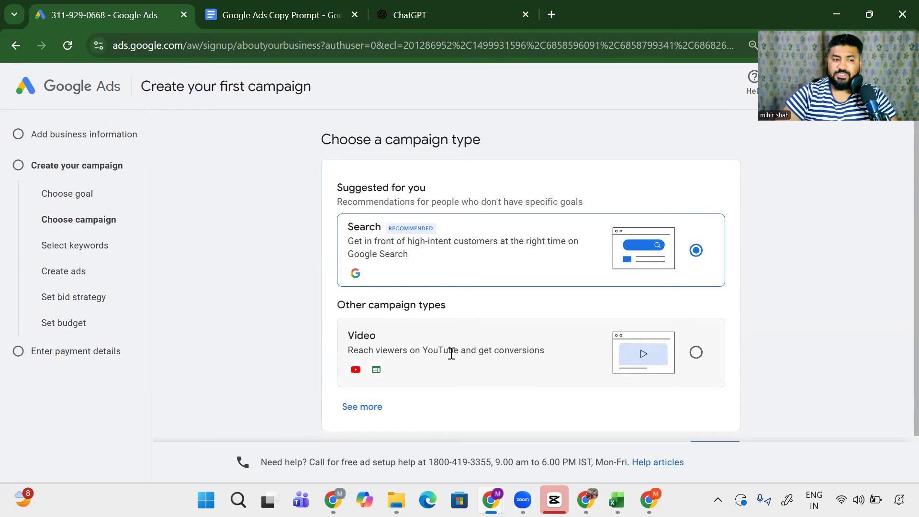
pyautogui.scroll(-1, 443, 352)
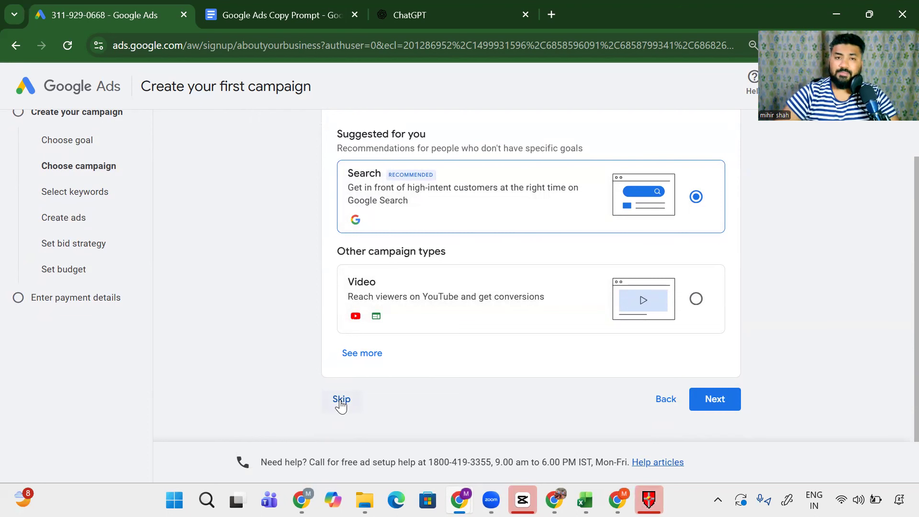
pyautogui.click(341, 401)
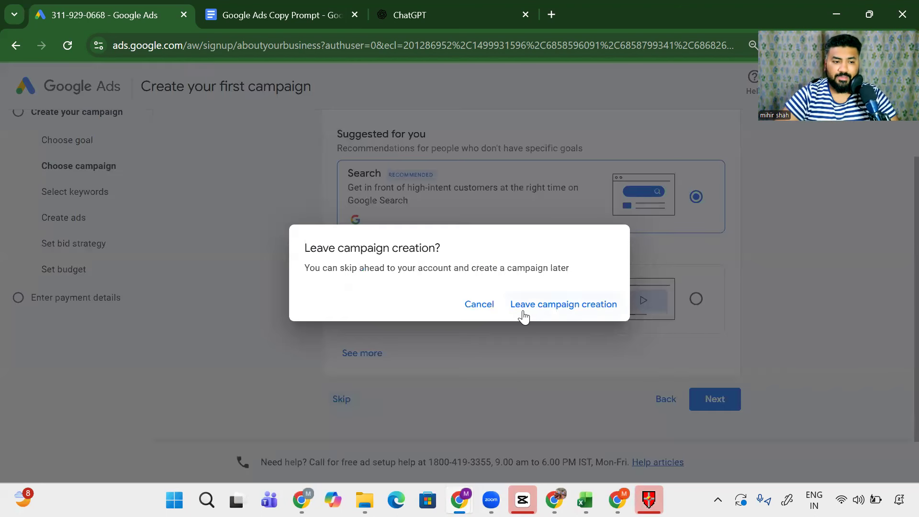
pyautogui.click(577, 309)
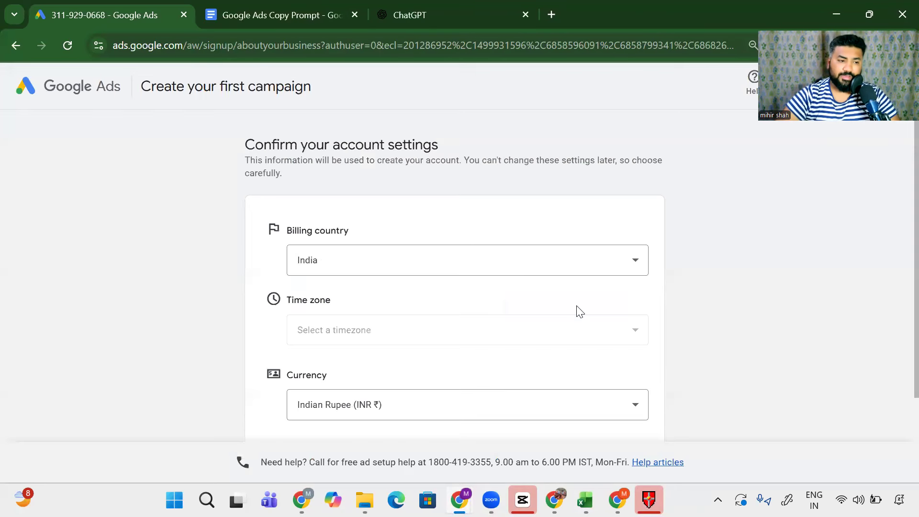
# Step: Confirm the account settings: India, GMT+05:30 India Time and Indian Rupee
pyautogui.scroll(-2, 593, 311)
pyautogui.scroll(1, 603, 309)
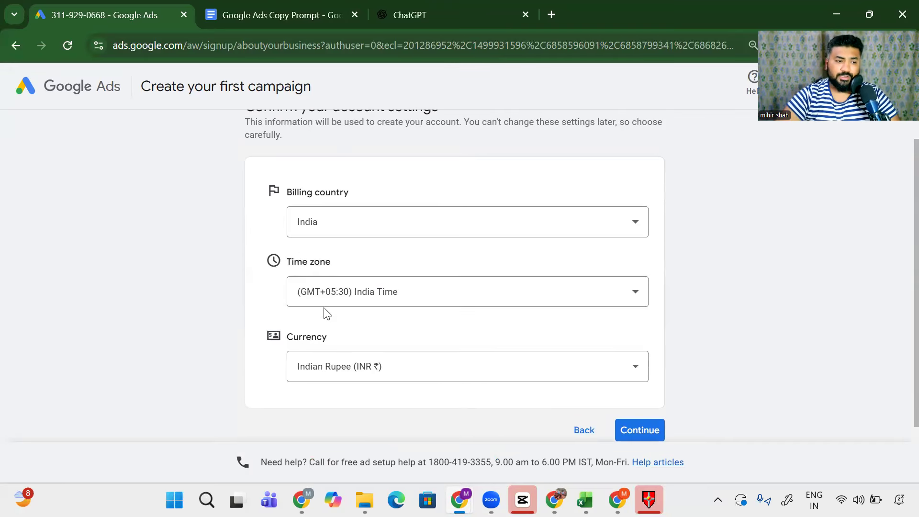
pyautogui.click(644, 436)
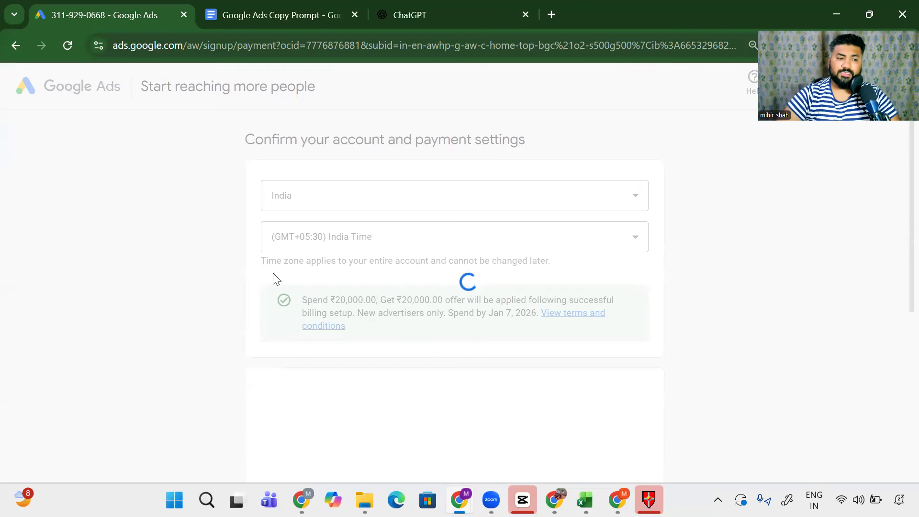
pyautogui.scroll(-4, 273, 280)
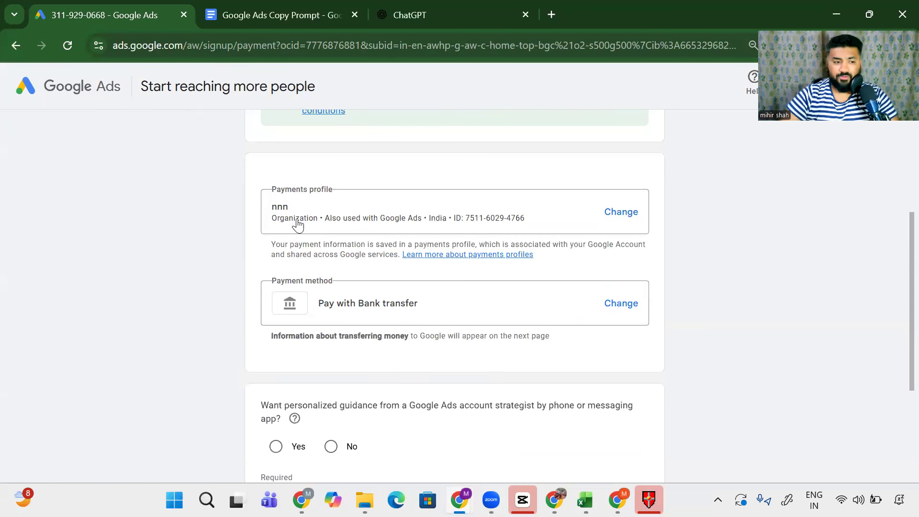
# Step: Explore creating a new Organization payments profile, cancel it, and review the payment method options
pyautogui.click(621, 222)
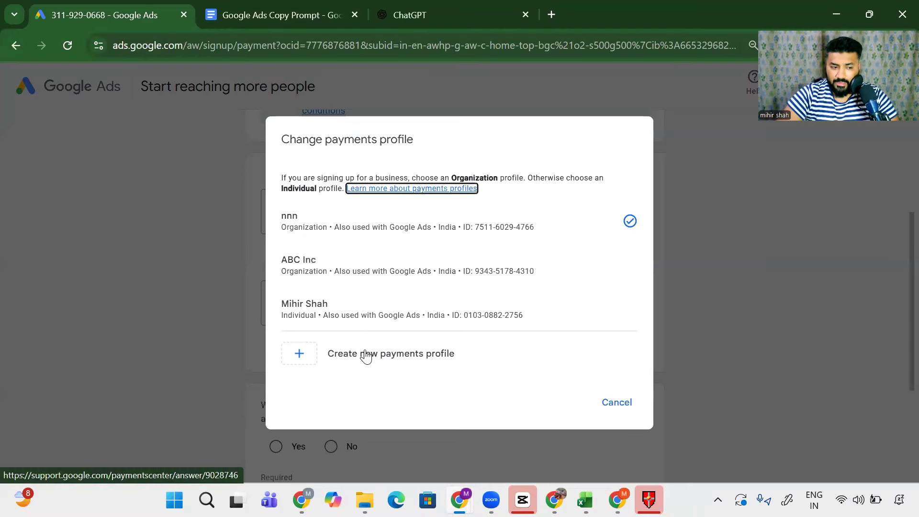
pyautogui.click(302, 352)
pyautogui.scroll(-3, 339, 208)
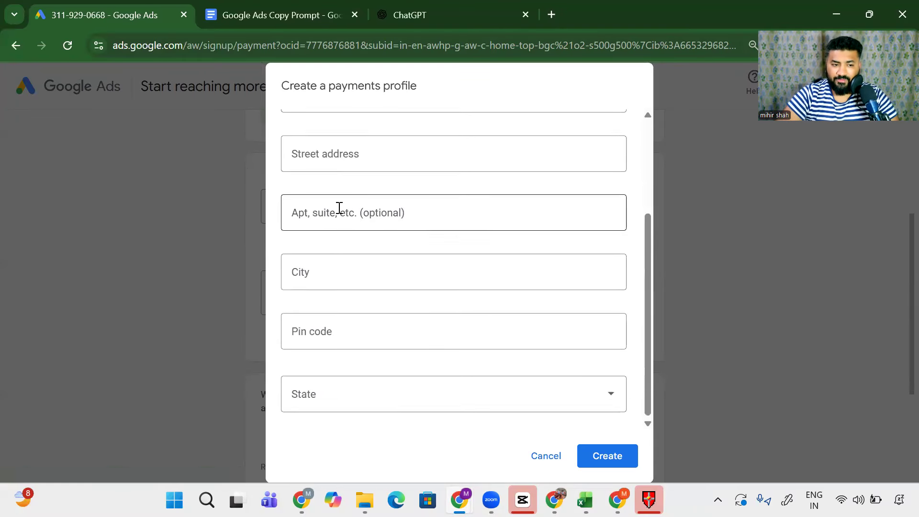
pyautogui.scroll(3, 337, 230)
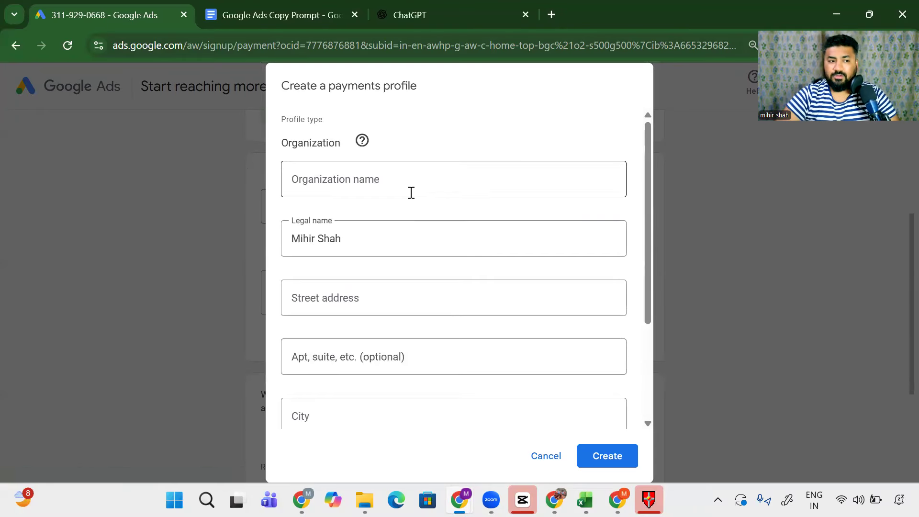
pyautogui.click(604, 181)
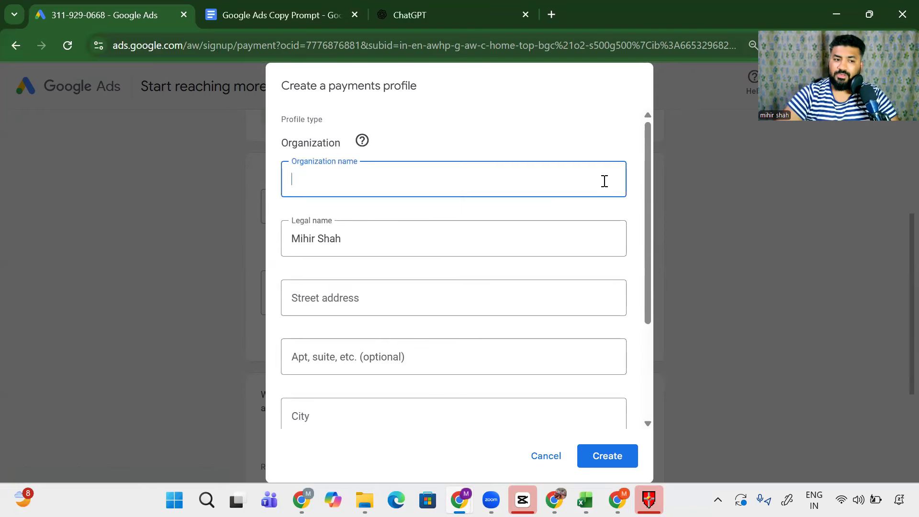
pyautogui.click(200, 192)
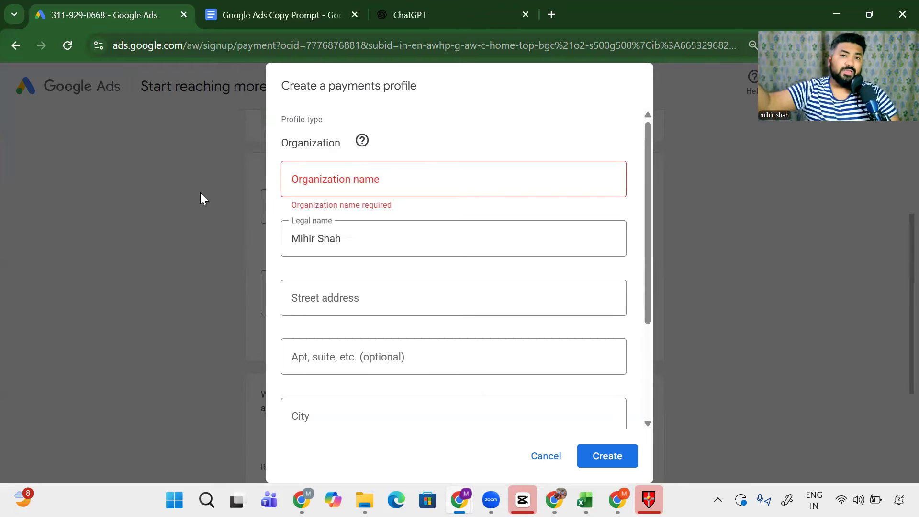
pyautogui.moveTo(277, 145); pyautogui.dragTo(348, 152)
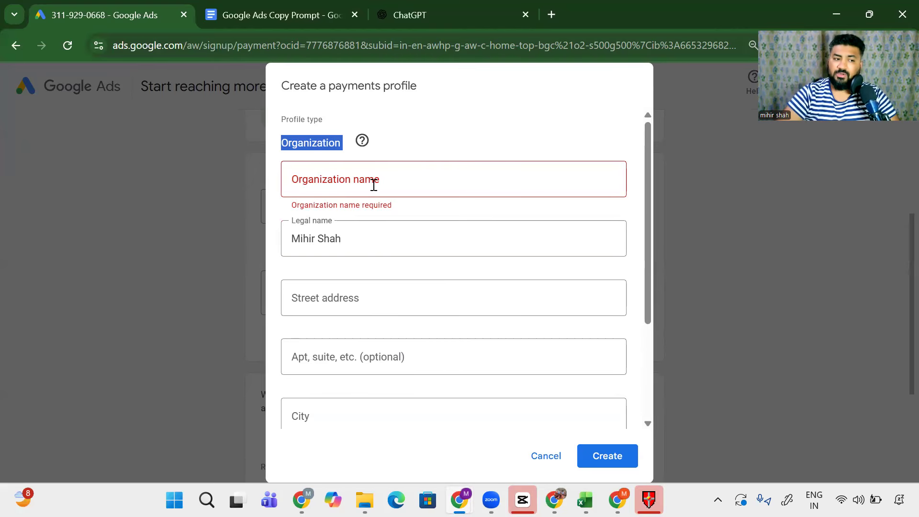
pyautogui.click(545, 456)
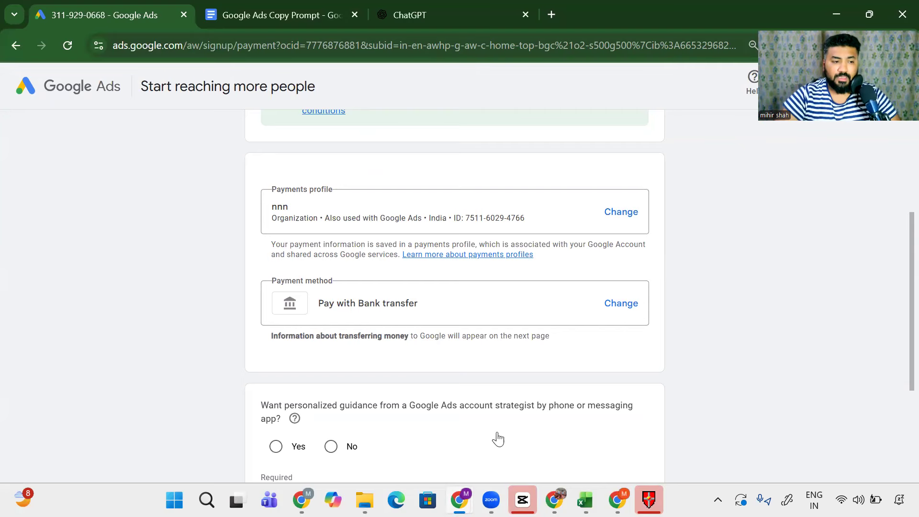
pyautogui.click(621, 306)
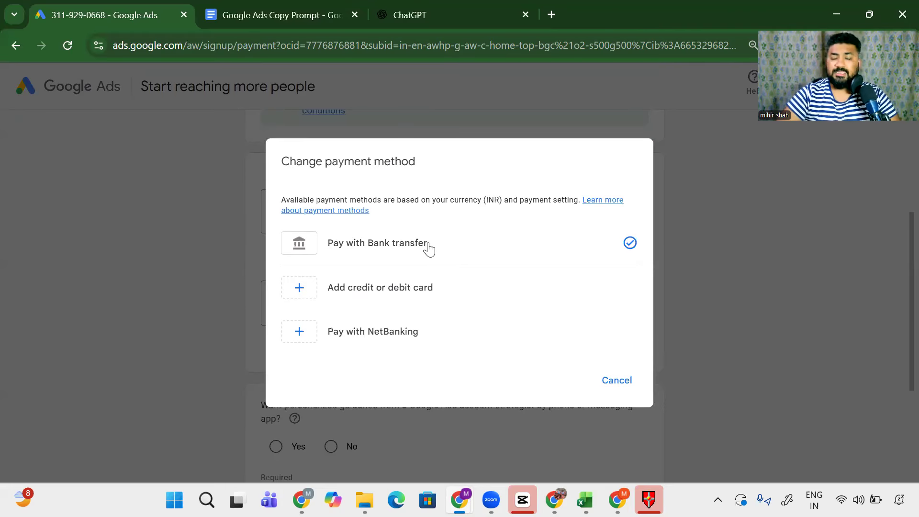
# Step: Keep bank transfer, decline personalized strategist guidance, and submit the account settings
pyautogui.click(617, 380)
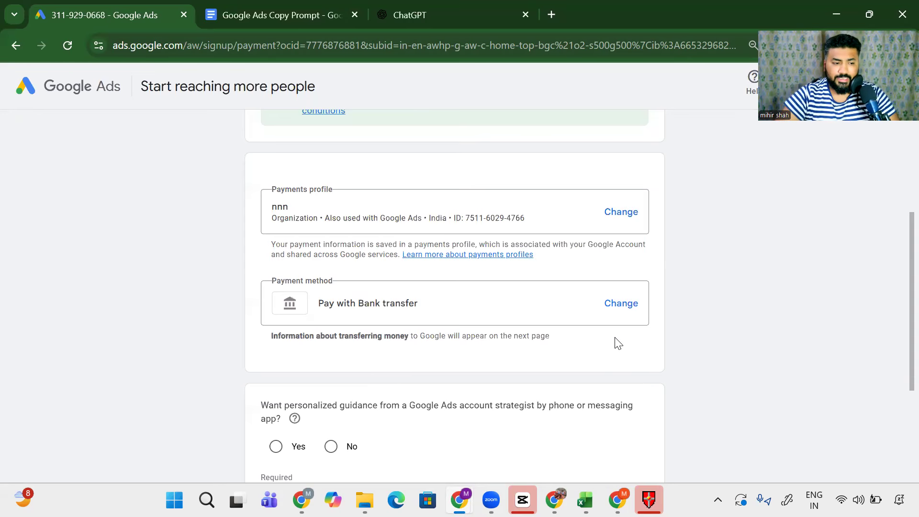
pyautogui.scroll(-4, 615, 343)
pyautogui.moveTo(259, 214); pyautogui.dragTo(428, 225)
pyautogui.click(331, 255)
pyautogui.click(649, 357)
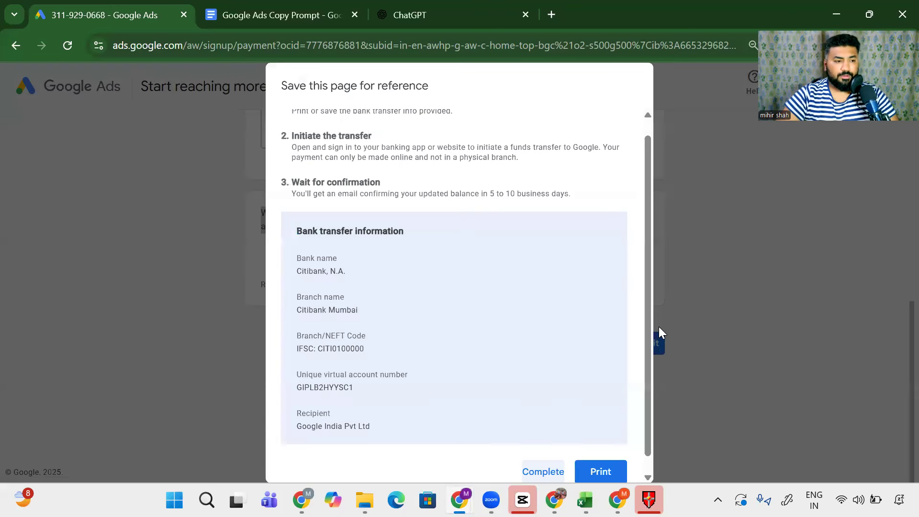
# Step: Review the bank transfer instructions and 5–10 business day wait, then complete them
pyautogui.moveTo(340, 85); pyautogui.dragTo(479, 167)
pyautogui.moveTo(423, 195); pyautogui.dragTo(564, 199)
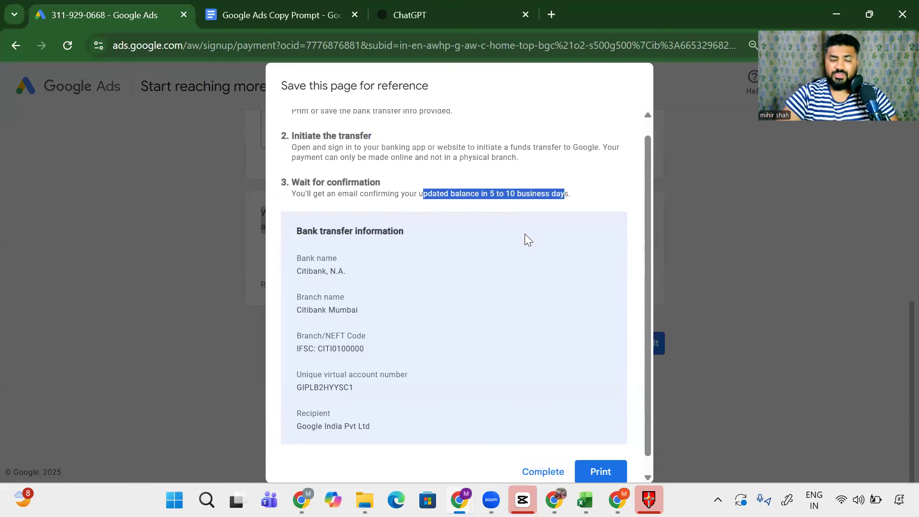
pyautogui.scroll(-1, 455, 314)
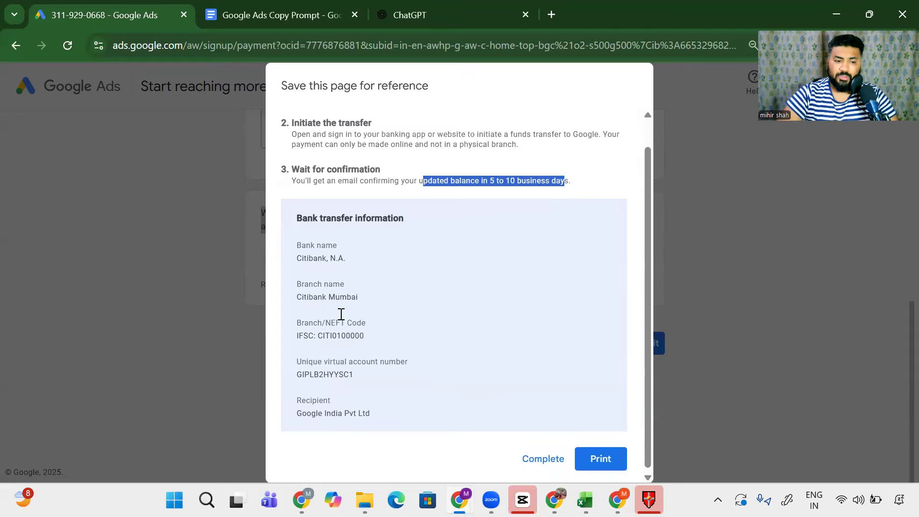
pyautogui.click(542, 455)
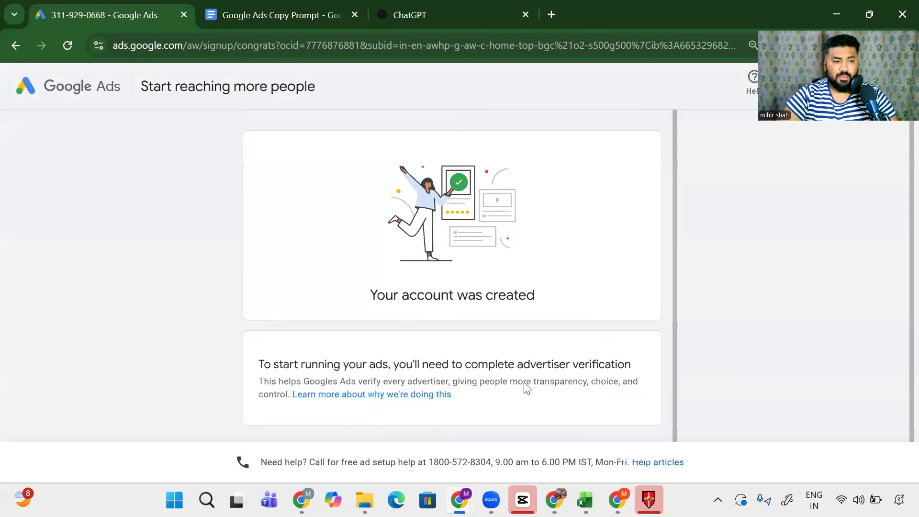
pyautogui.moveTo(361, 302); pyautogui.dragTo(542, 300)
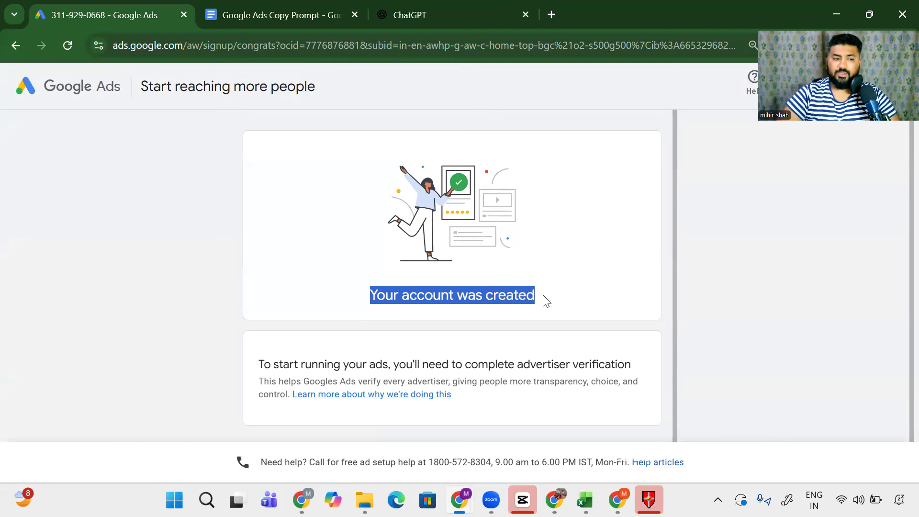
# Step: Answer No to being an advertising agency and Yes to paying Google Ads directly, then save
pyautogui.click(633, 432)
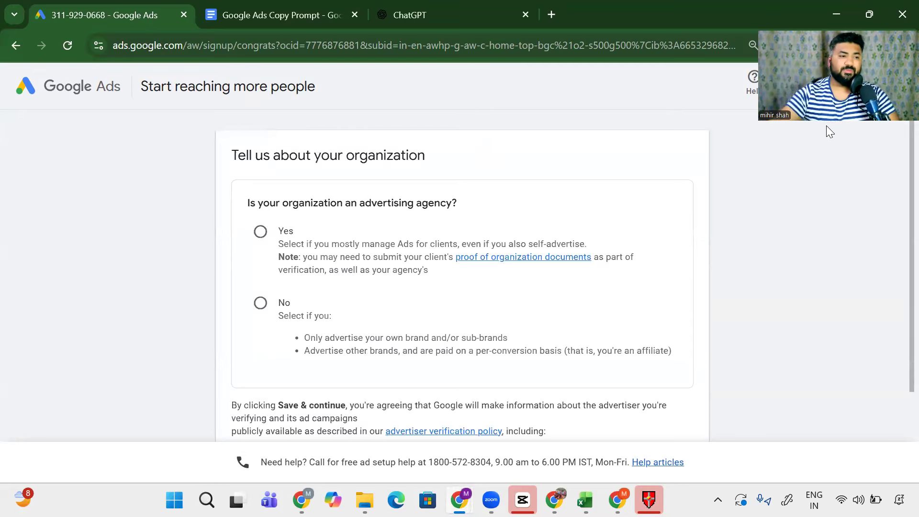
pyautogui.moveTo(343, 203); pyautogui.dragTo(484, 209)
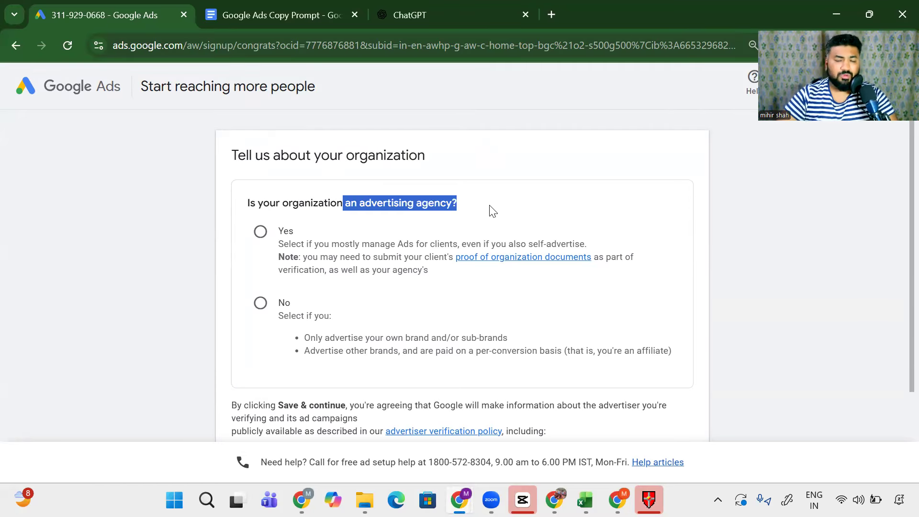
pyautogui.click(256, 308)
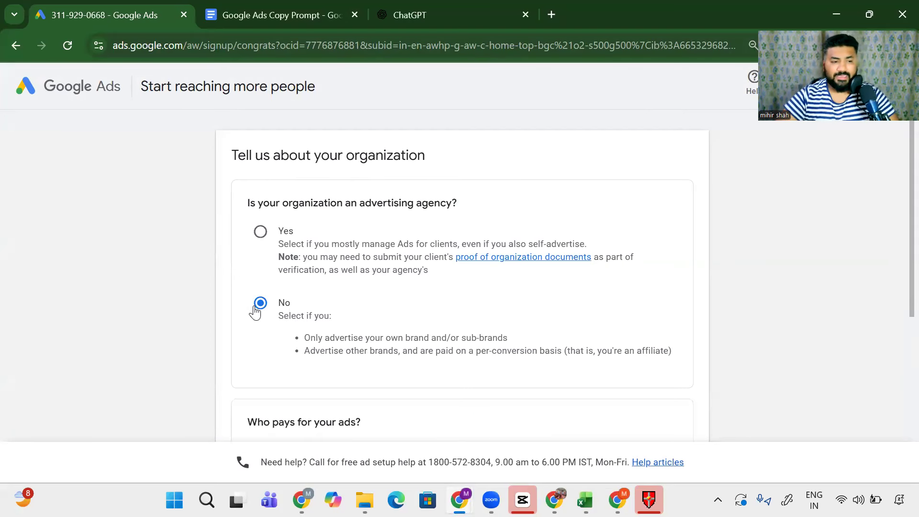
pyautogui.scroll(-5, 247, 306)
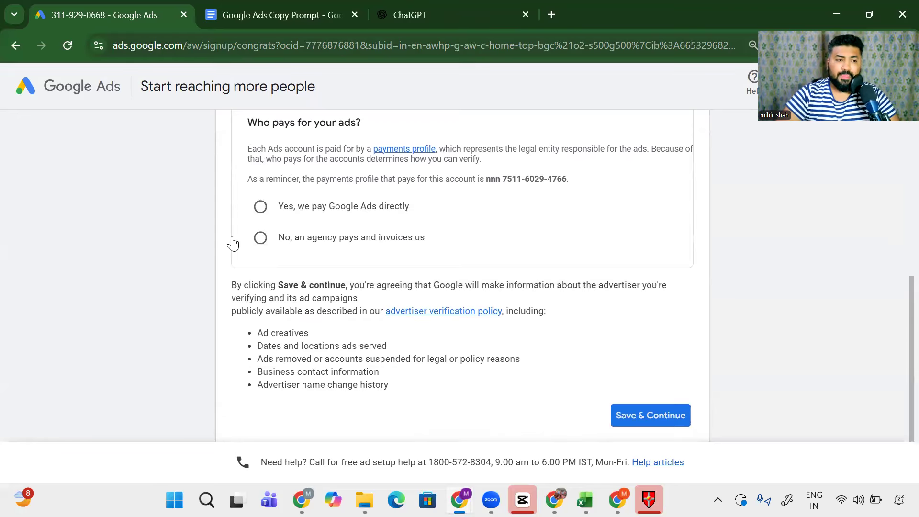
pyautogui.scroll(1, 297, 278)
pyautogui.moveTo(335, 277); pyautogui.dragTo(410, 278)
pyautogui.click(260, 278)
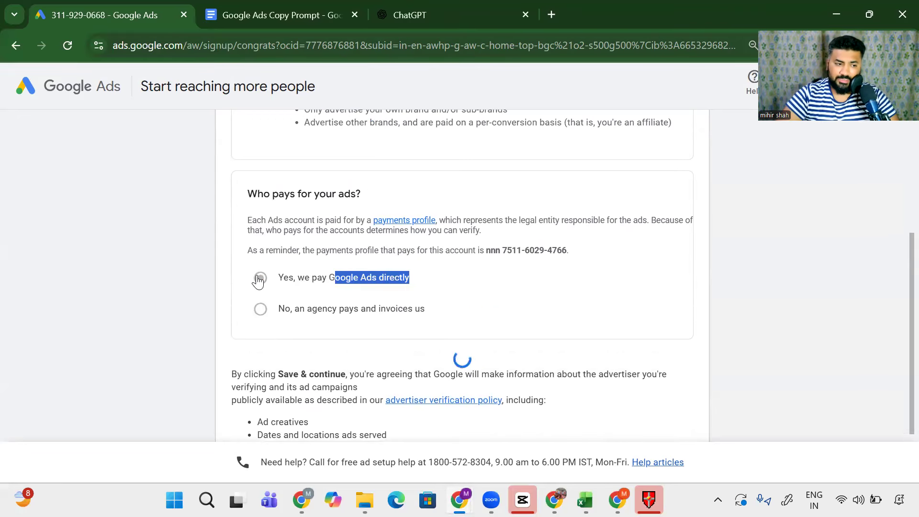
pyautogui.scroll(-2, 467, 326)
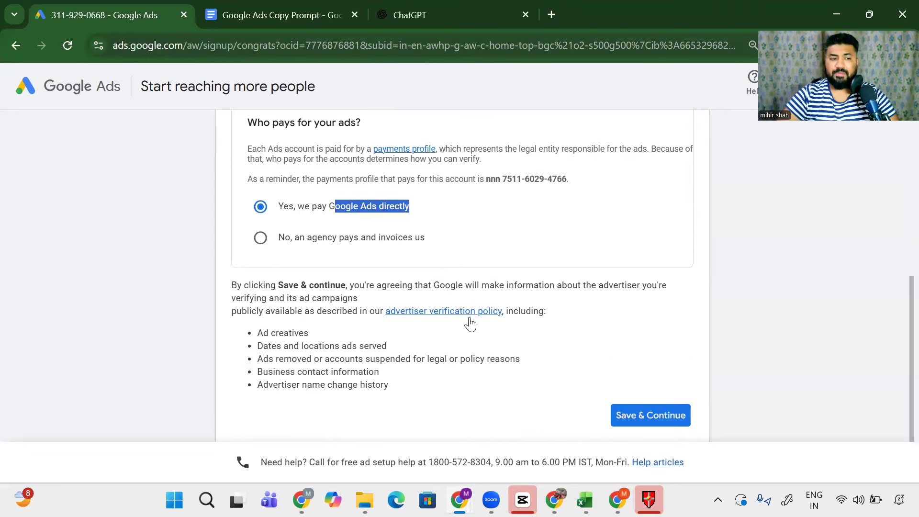
pyautogui.click(643, 430)
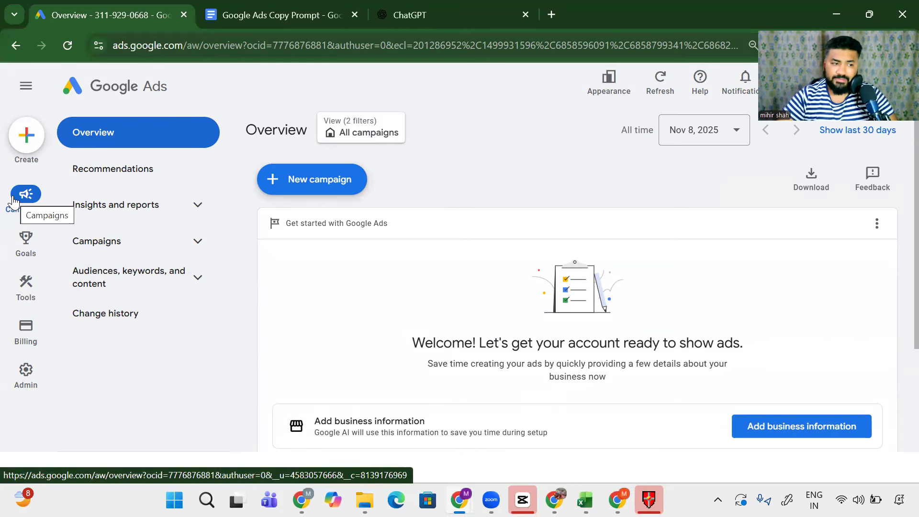
# Step: Show the Tools list from the left navigation rail beside the Overview page
pyautogui.moveTo(35, 252)
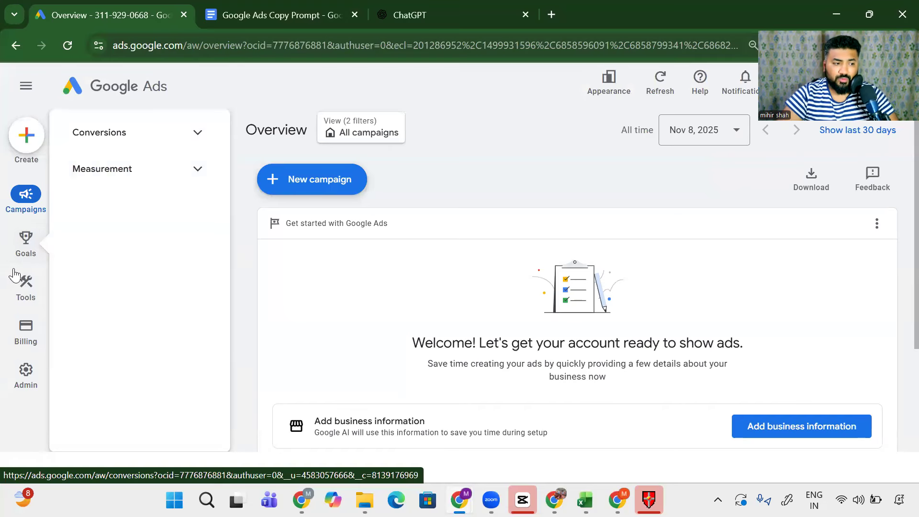
pyautogui.moveTo(21, 285)
pyautogui.scroll(-1, 117, 239)
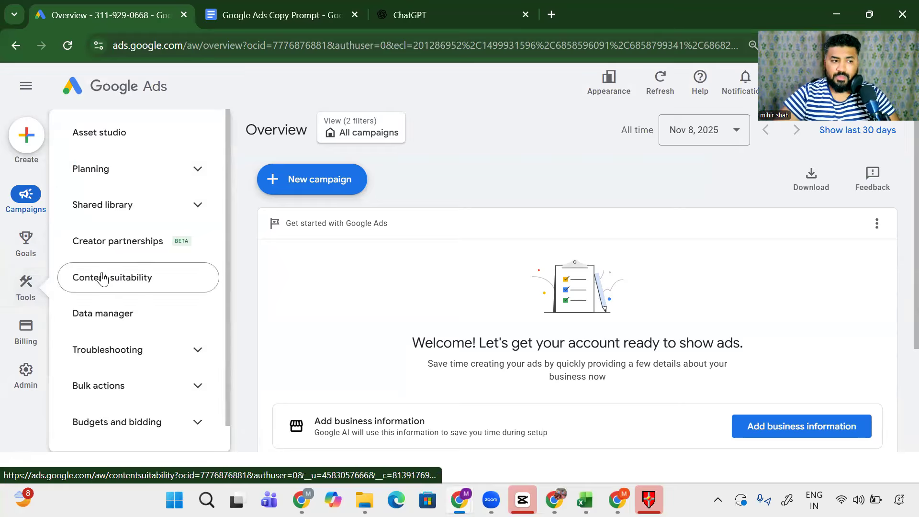
# Step: Expand Planning and open Keyword Planner
pyautogui.click(130, 178)
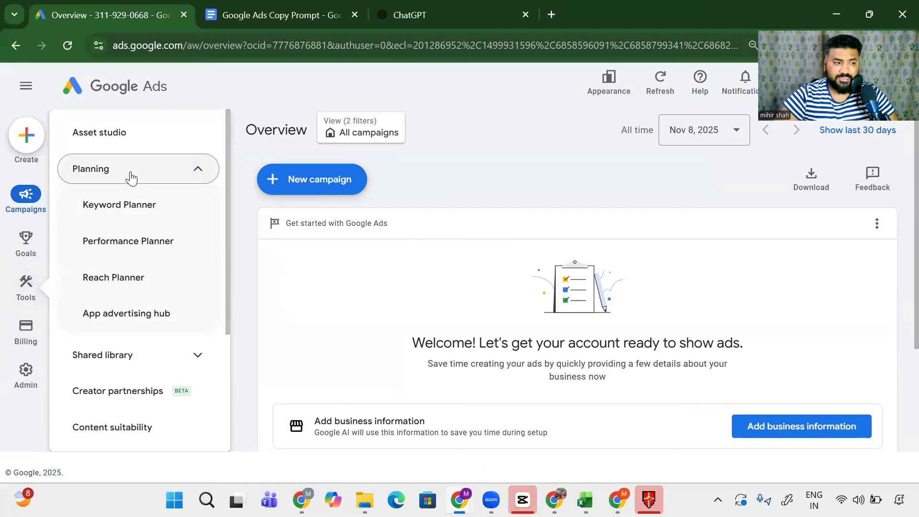
pyautogui.click(129, 205)
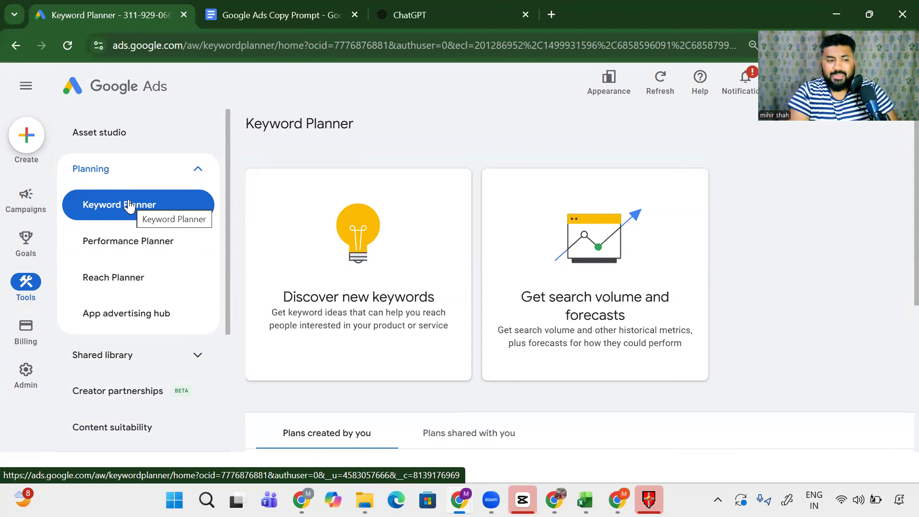
# Step: In Discover new keywords, add seeds 'Digital Marketing Agency' and 'Digital marketing consultation'
pyautogui.click(327, 260)
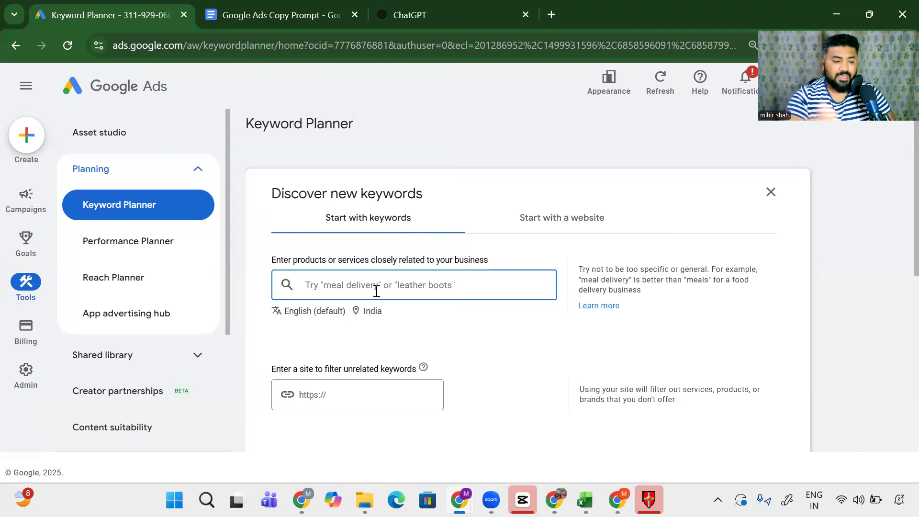
pyautogui.write('Digital M')
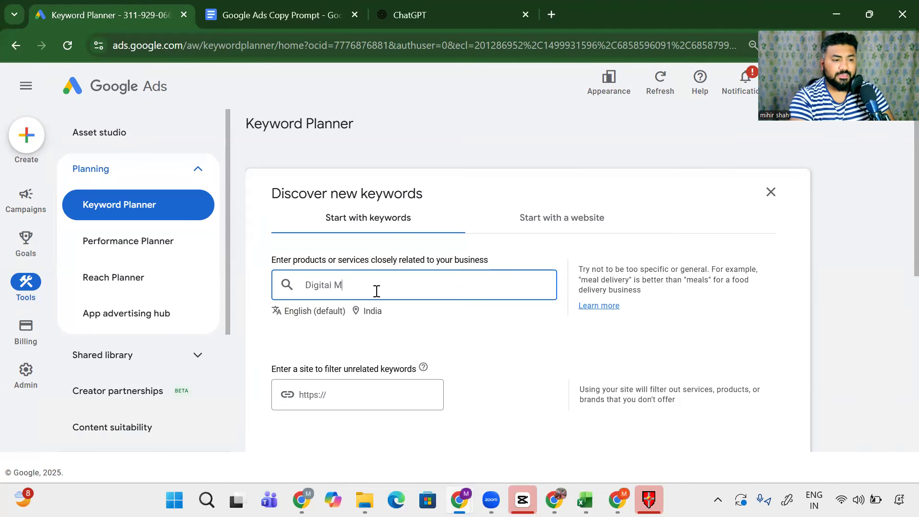
pyautogui.write('arketing A')
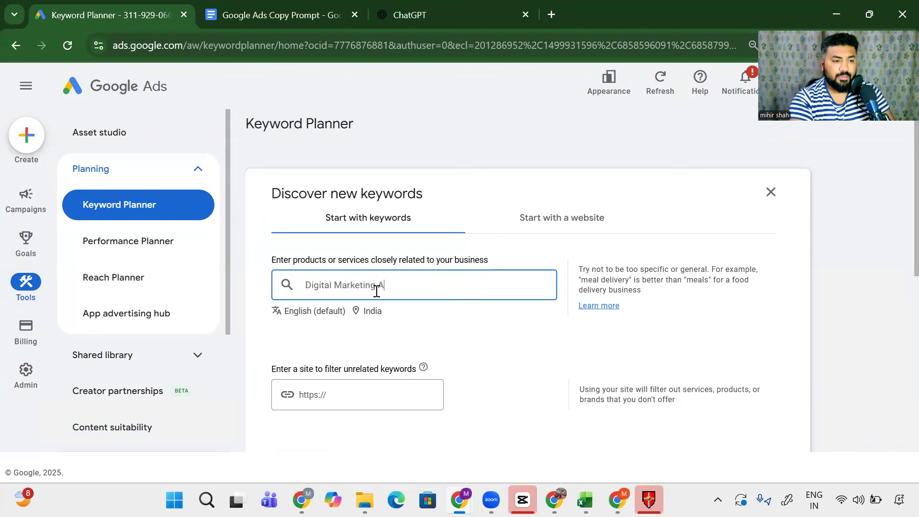
pyautogui.write('gency')
pyautogui.press('Return')
pyautogui.write('Digi')
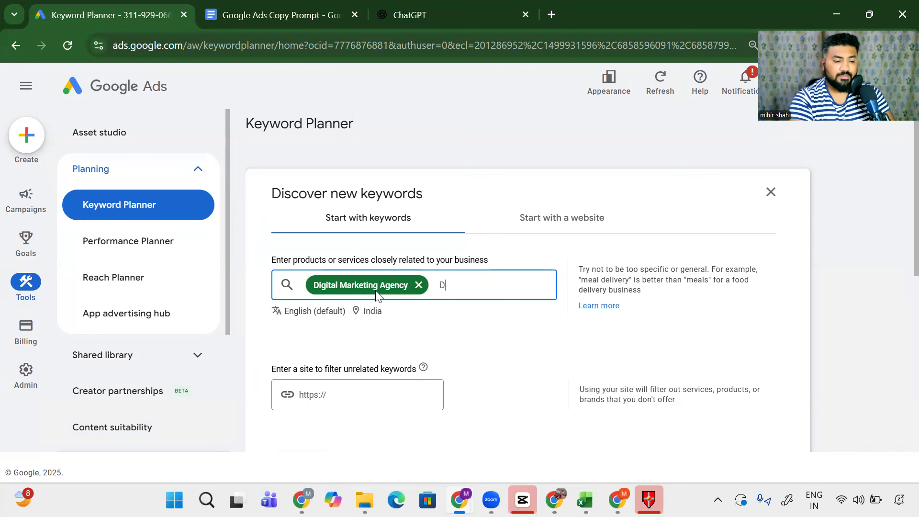
pyautogui.write('tal mark')
pyautogui.press('BackSpace')
pyautogui.write('arkr')
pyautogui.press('BackSpace')
pyautogui.press('BackSpace')
pyautogui.write('ke')
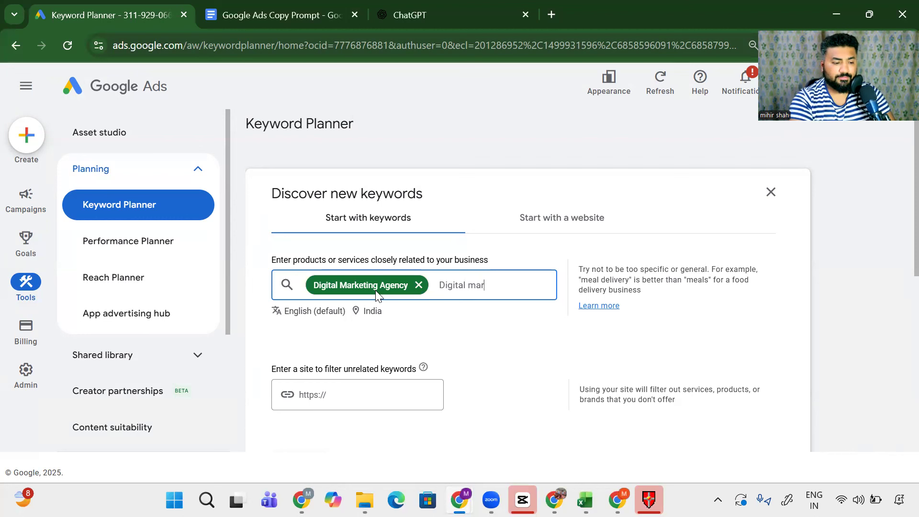
pyautogui.write('ting consult')
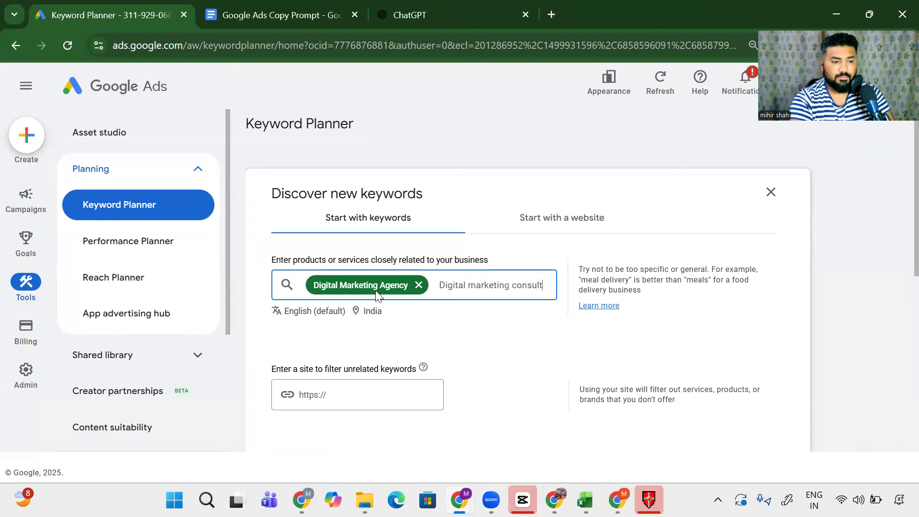
pyautogui.write('ation')
pyautogui.press('Return')
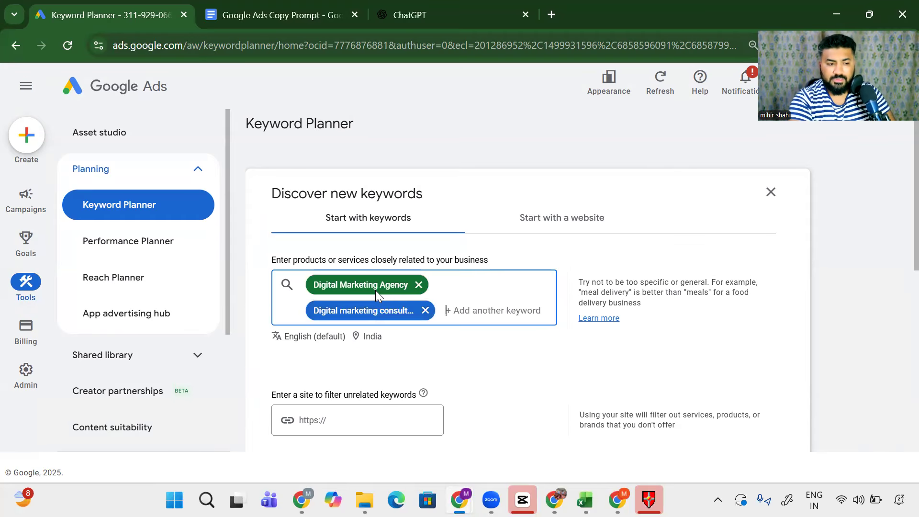
# Step: Add 'Google Ads expert' and 'Facebook Ads Expert' as seed keywords
pyautogui.write('Google Ads exper')
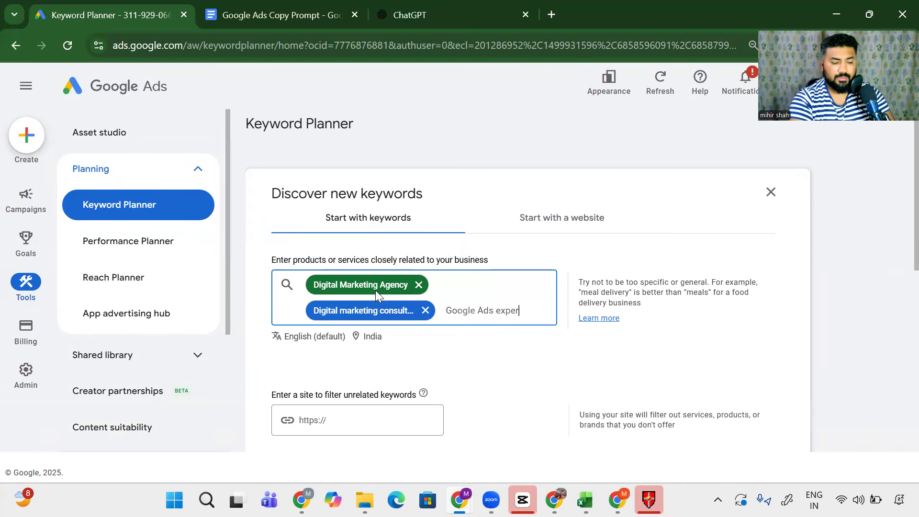
pyautogui.write('t')
pyautogui.press('Return')
pyautogui.write('F')
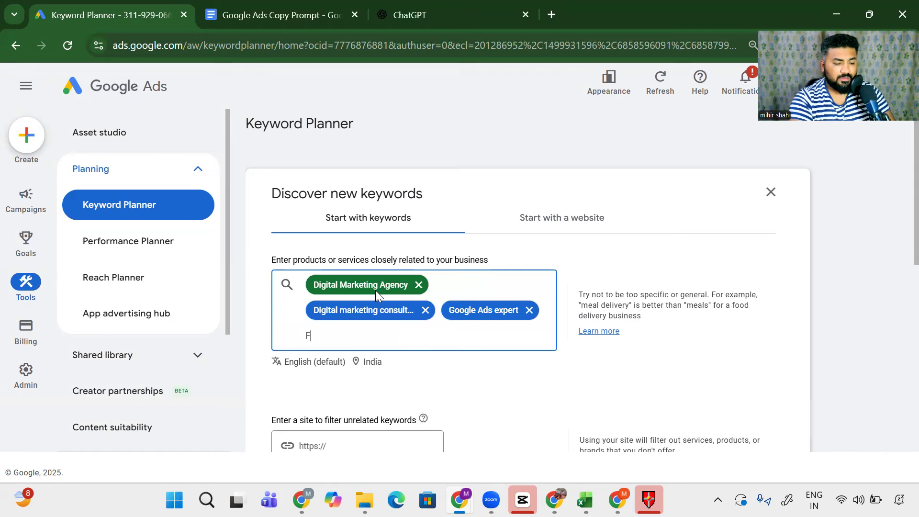
pyautogui.write('acebook Ads Expert')
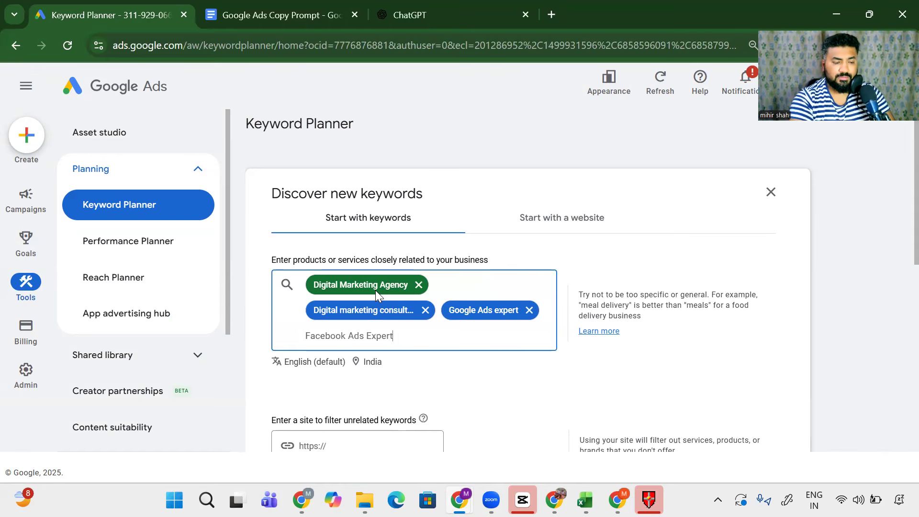
pyautogui.press('Return')
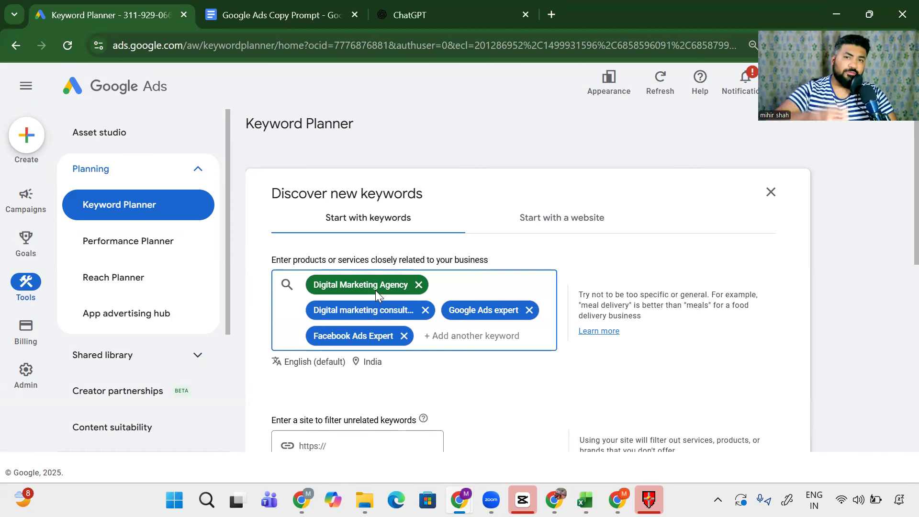
pyautogui.scroll(-5, 375, 290)
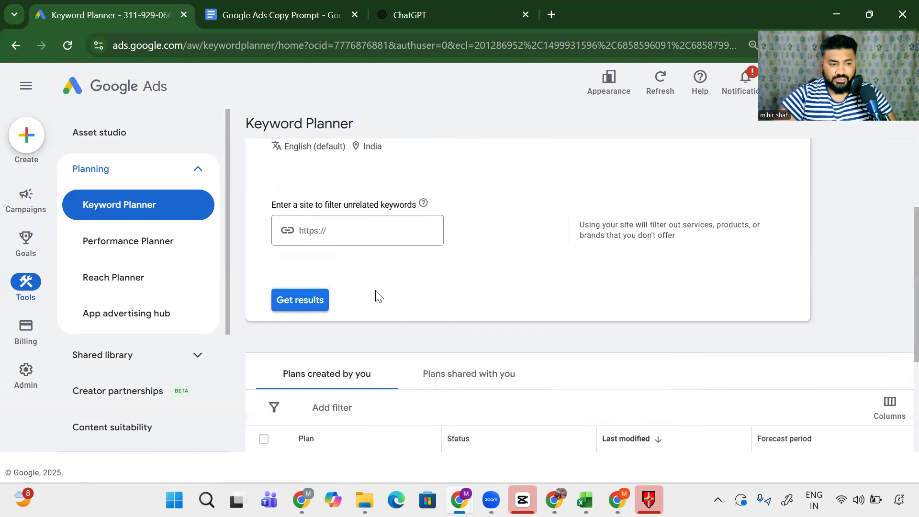
pyautogui.click(294, 301)
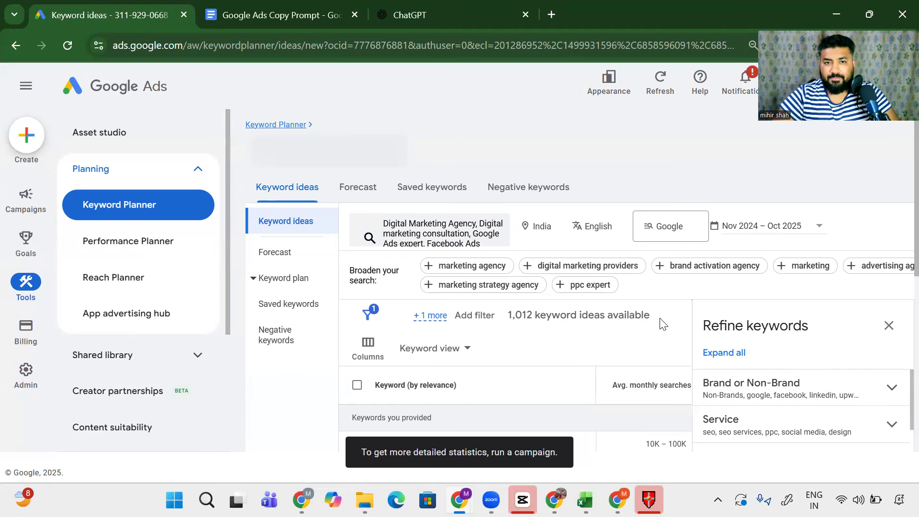
pyautogui.click(889, 326)
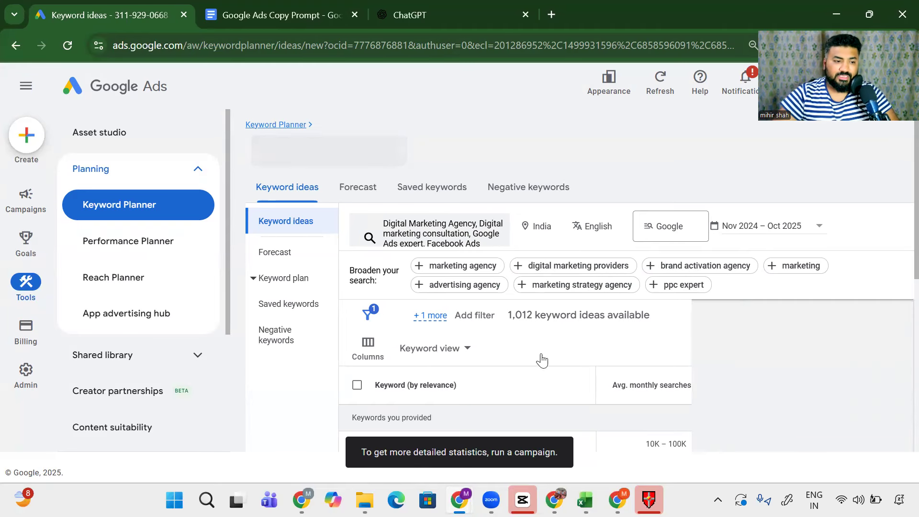
pyautogui.scroll(-3, 542, 360)
pyautogui.moveTo(341, 243); pyautogui.dragTo(447, 237)
pyautogui.moveTo(446, 348); pyautogui.dragTo(352, 269)
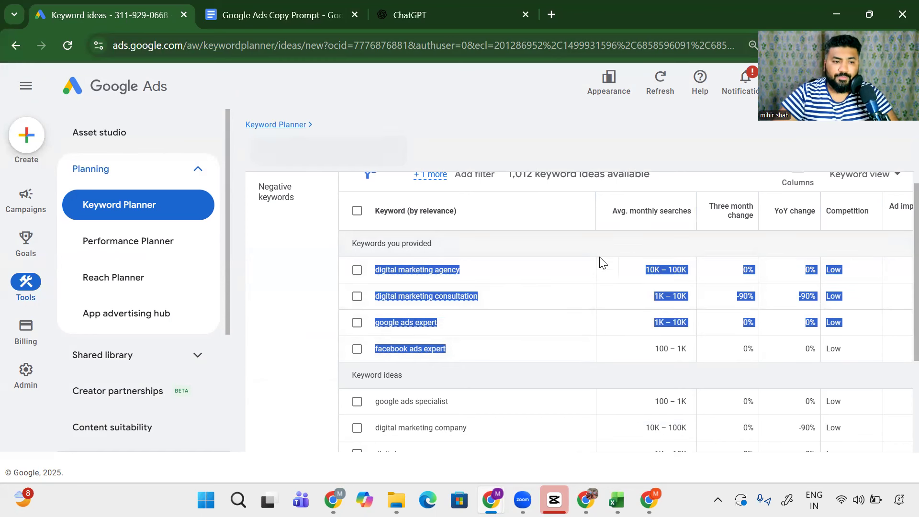
pyautogui.scroll(3, 575, 215)
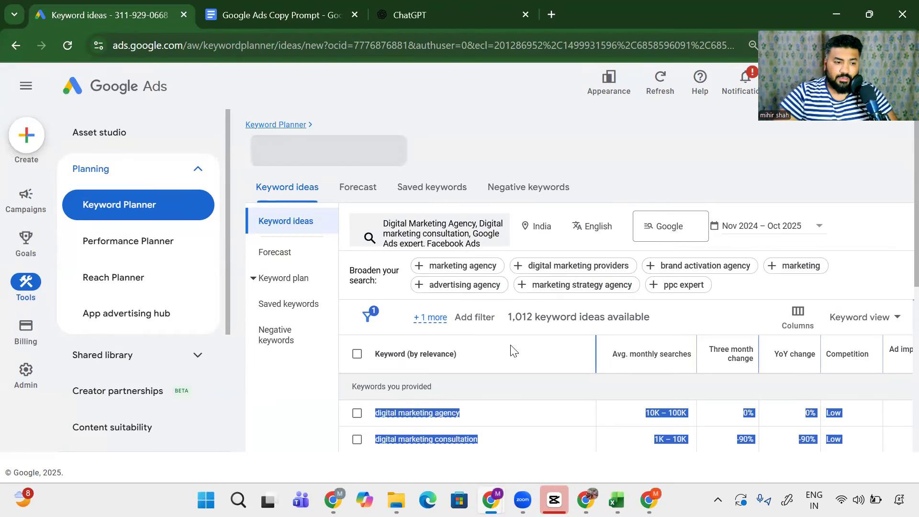
pyautogui.scroll(-3, 508, 350)
pyautogui.scroll(-3, 389, 314)
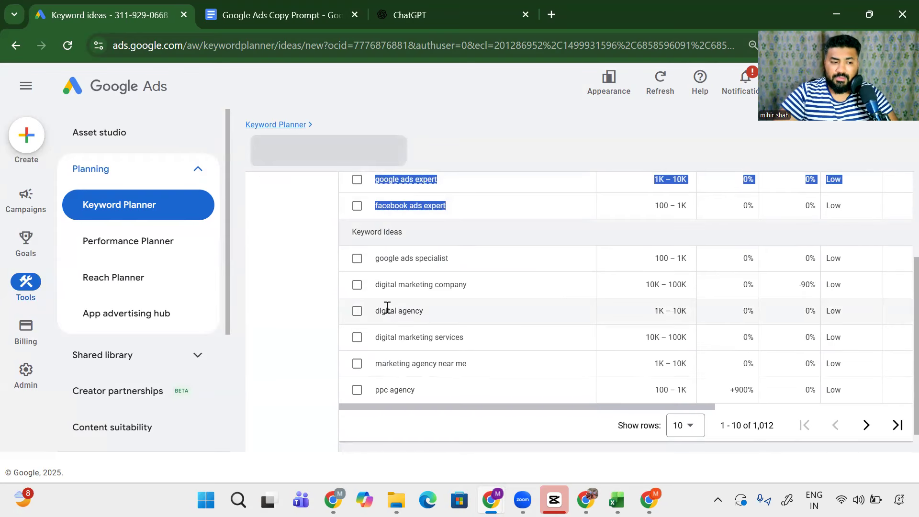
pyautogui.click(380, 257)
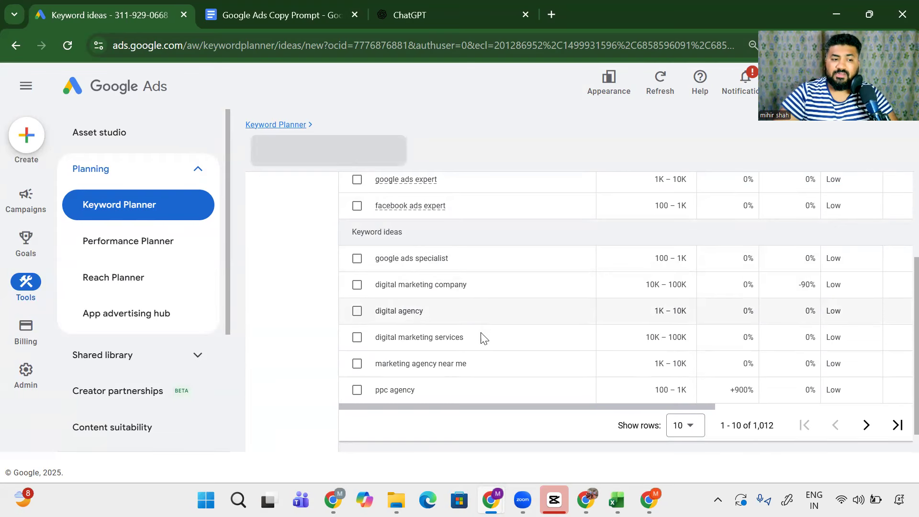
pyautogui.moveTo(653, 259); pyautogui.dragTo(683, 258)
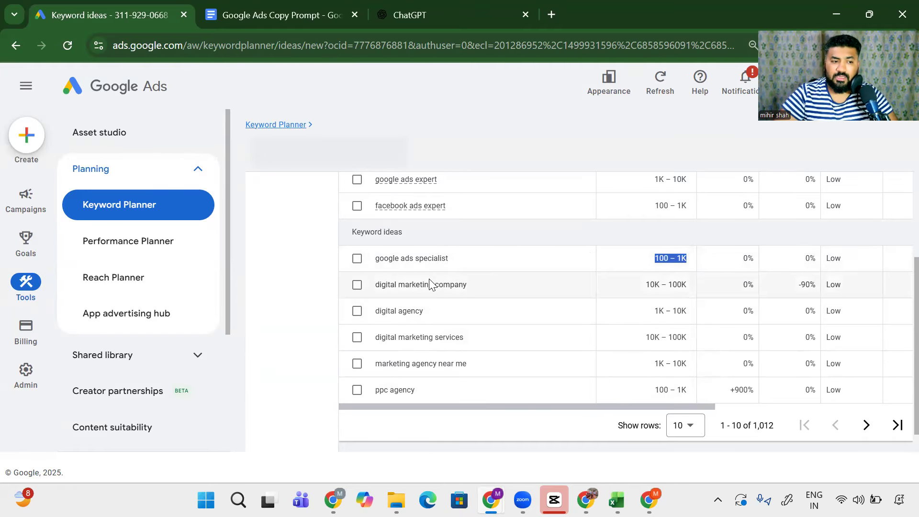
pyautogui.moveTo(399, 285); pyautogui.dragTo(521, 292)
pyautogui.moveTo(652, 282); pyautogui.dragTo(697, 288)
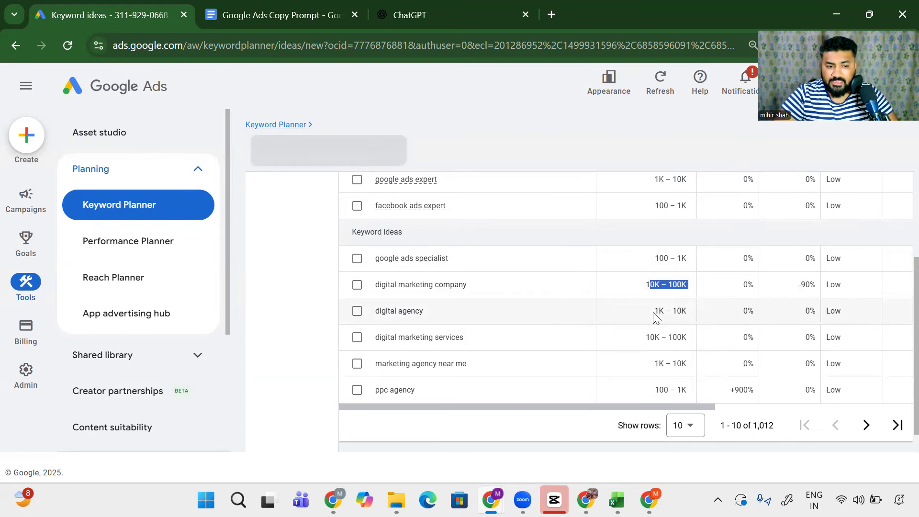
pyautogui.moveTo(652, 311); pyautogui.dragTo(687, 312)
pyautogui.moveTo(646, 337); pyautogui.dragTo(689, 341)
pyautogui.moveTo(646, 364); pyautogui.dragTo(689, 366)
pyautogui.moveTo(654, 390); pyautogui.dragTo(692, 389)
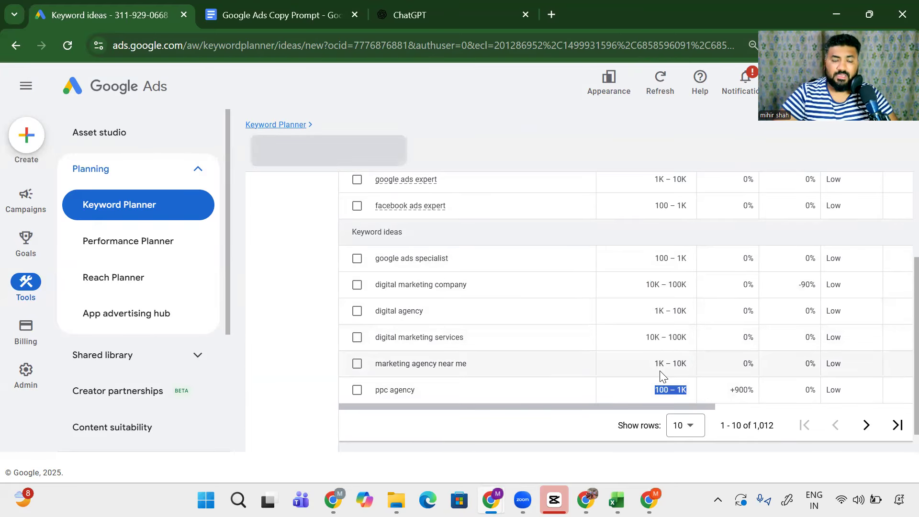
pyautogui.scroll(1, 661, 374)
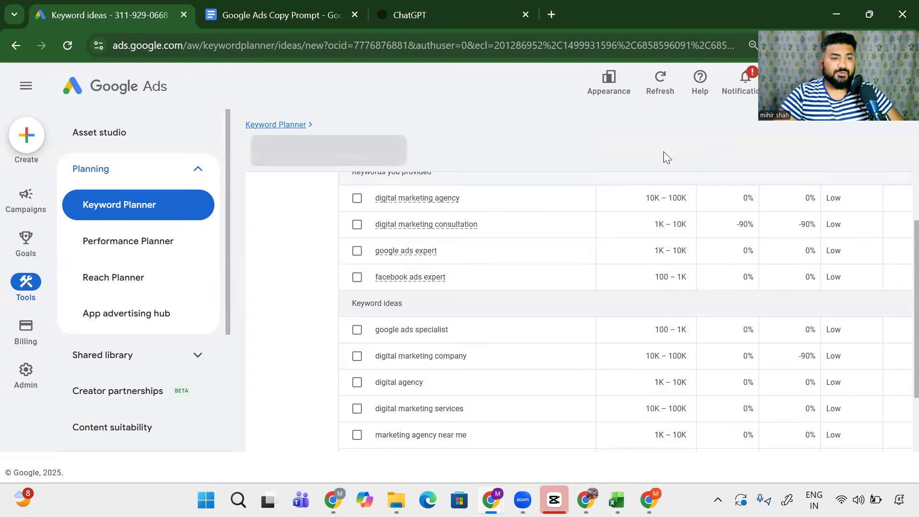
pyautogui.scroll(1, 679, 166)
pyautogui.scroll(-1, 679, 165)
pyautogui.scroll(4, 681, 193)
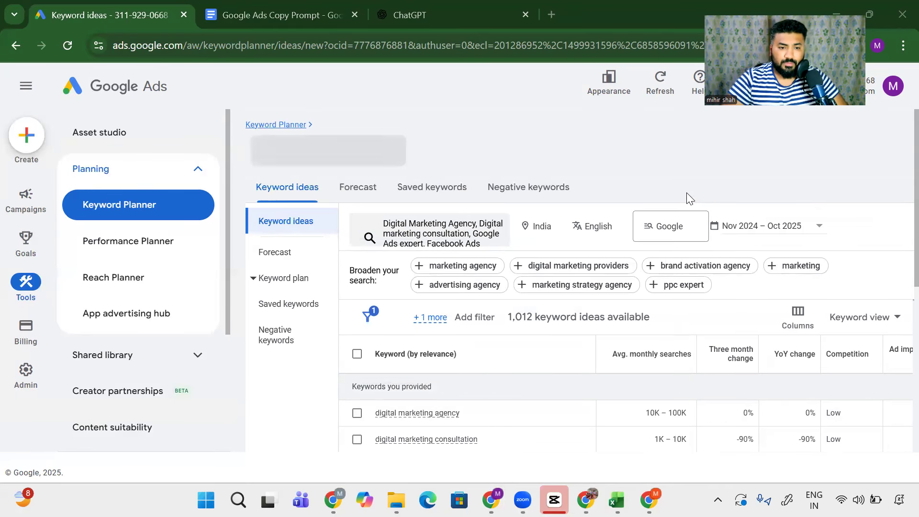
pyautogui.hscroll(5, 429, 437)
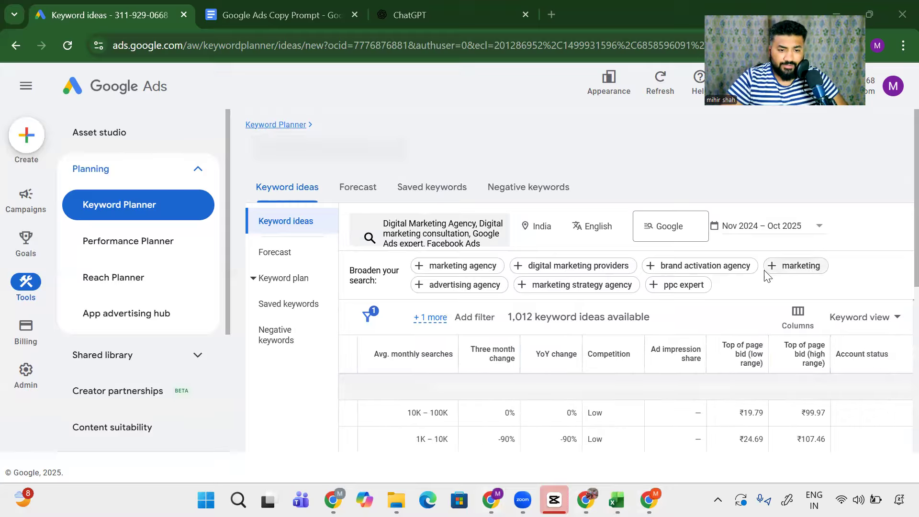
pyautogui.hscroll(2, 718, 272)
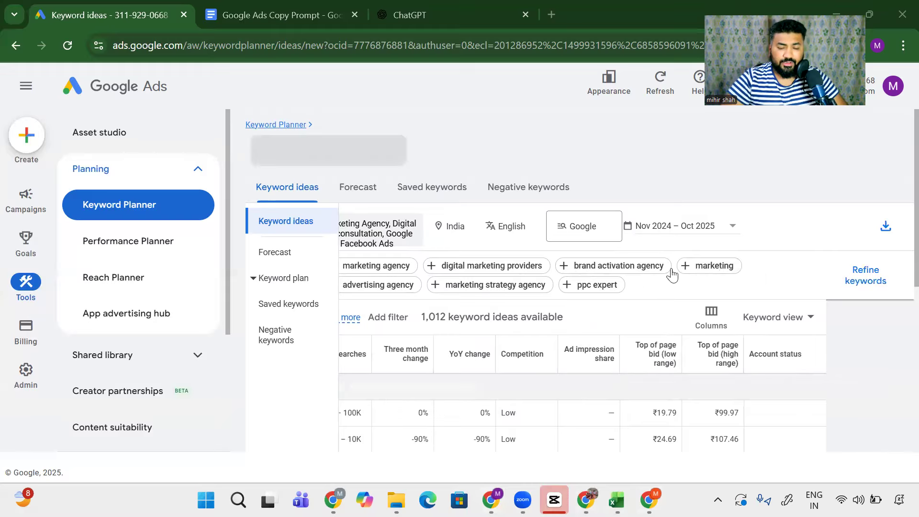
# Step: Download Keyword ideas as .csv and open the Keyword Stats file from Chrome's recent downloads
pyautogui.click(893, 236)
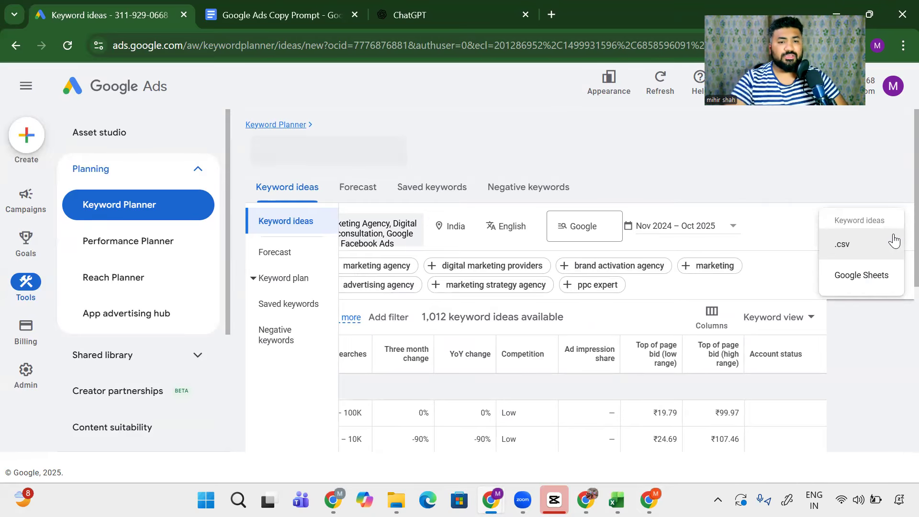
pyautogui.click(870, 244)
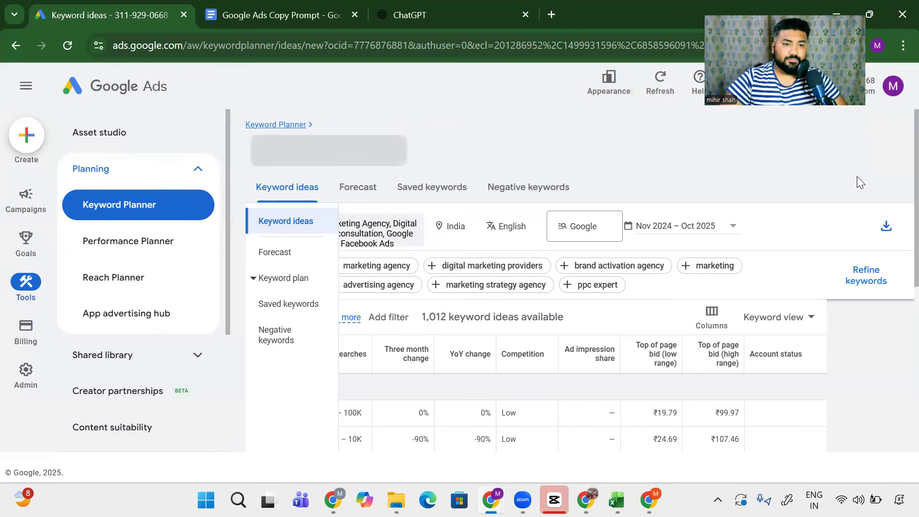
pyautogui.click(852, 45)
pyautogui.click(718, 125)
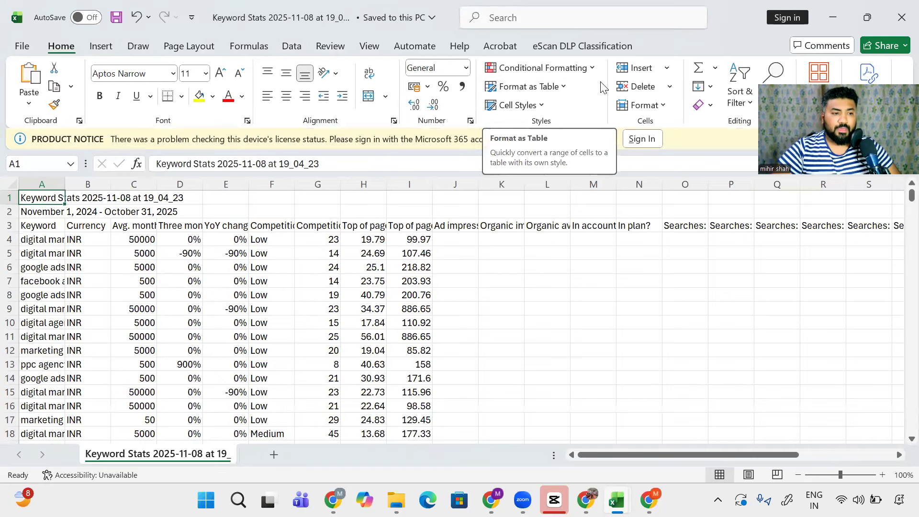
# Step: Copy the entire keyword data range from A1 to its end and add a new blank Sheet1
pyautogui.click(45, 238)
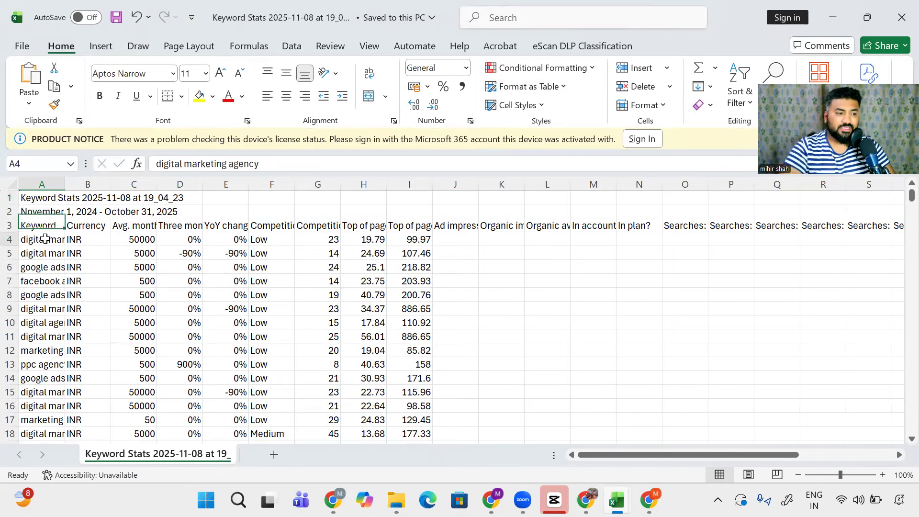
pyautogui.hotkey('ctrl', 'shift', 'Down')
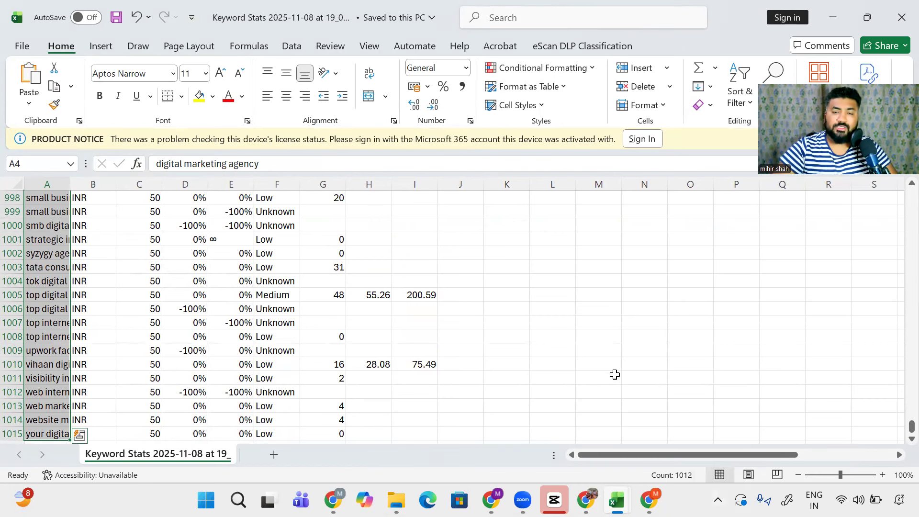
pyautogui.click(466, 250)
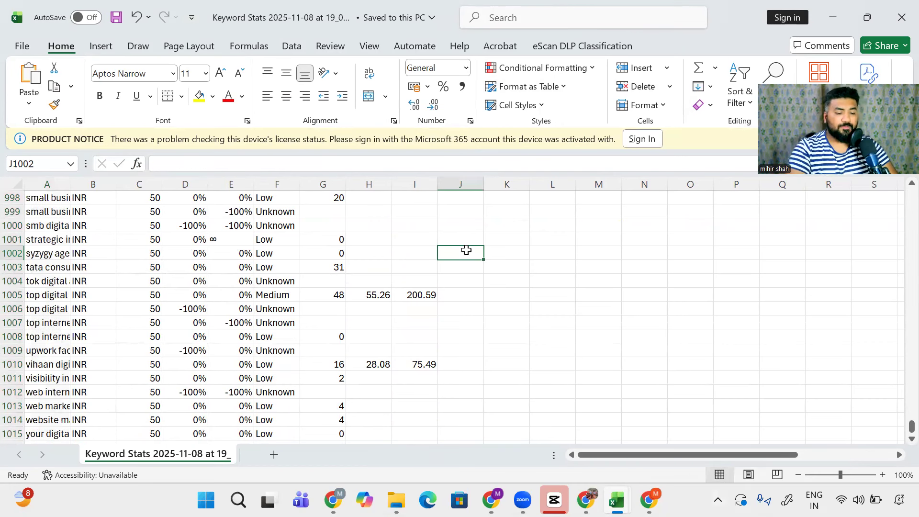
pyautogui.hotkey('ctrl', 'Up')
pyautogui.hotkey('ctrl', 'Home')
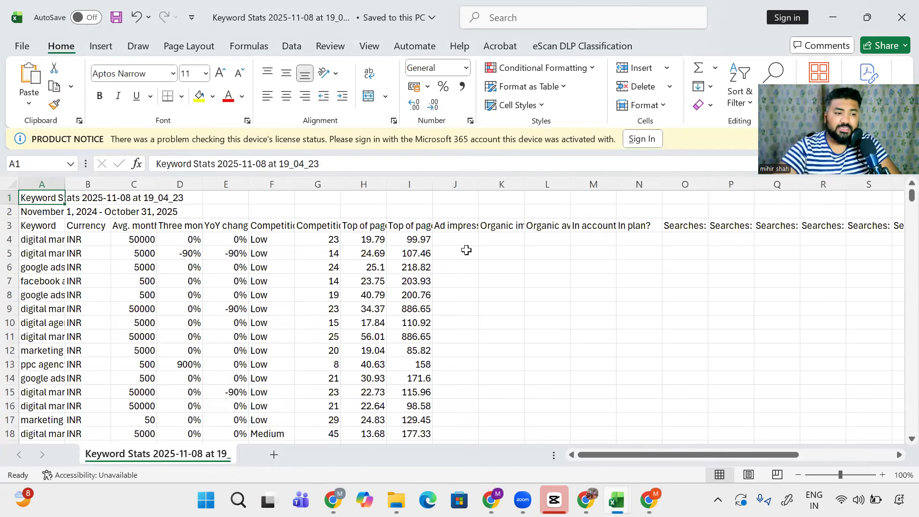
pyautogui.hotkey('ctrl', 'shift', 'End')
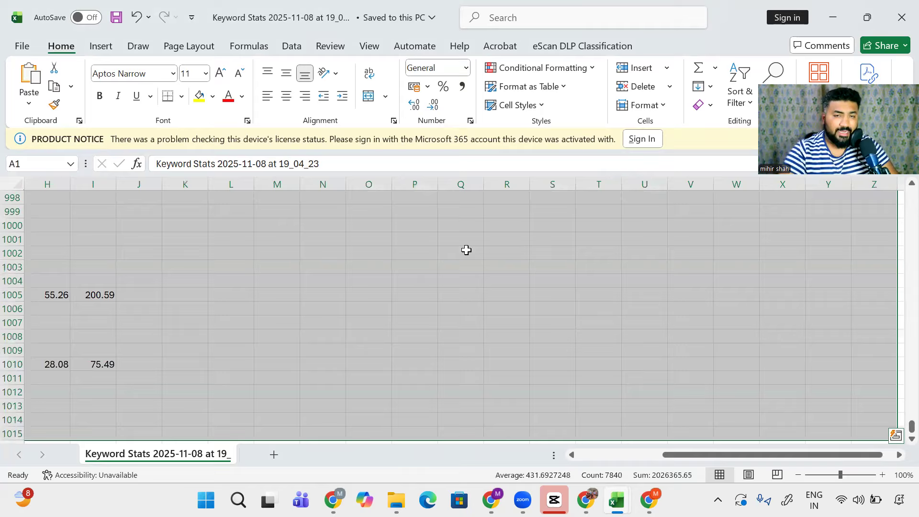
pyautogui.hotkey('ctrl', 'c')
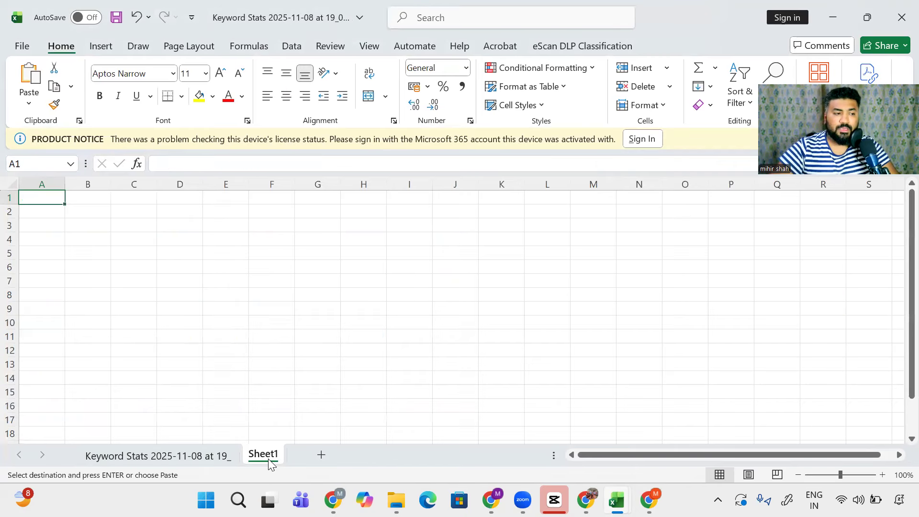
pyautogui.hotkey('ctrl', 'v')
# Step: Rename the original keyword sheet to 'Raw'
pyautogui.click(179, 455)
pyautogui.doubleClick(180, 455)
pyautogui.write('Raw')
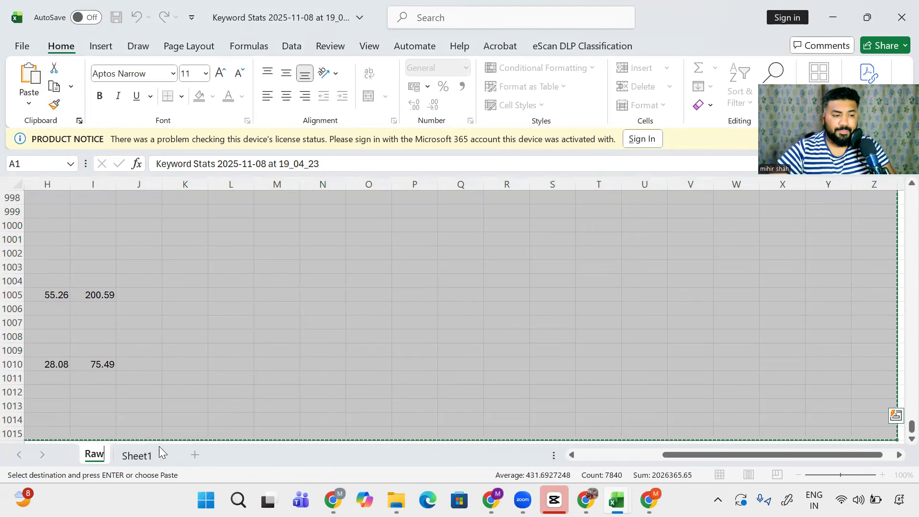
# Step: On Sheet1, check where the pasted data ends, then select row 1 for its row options
pyautogui.click(145, 457)
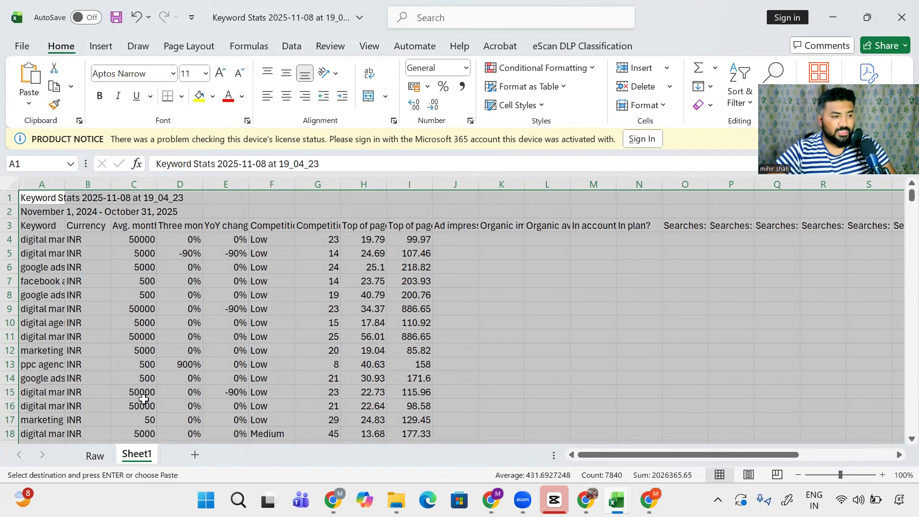
pyautogui.click(183, 297)
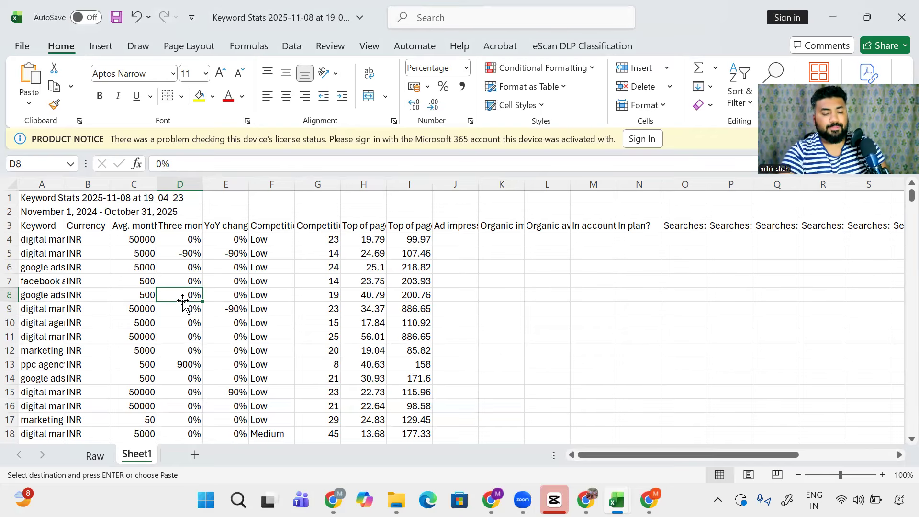
pyautogui.hotkey('ctrl', 'Down')
pyautogui.hotkey('ctrl', 'Down')
pyautogui.hotkey('ctrl', 'Up')
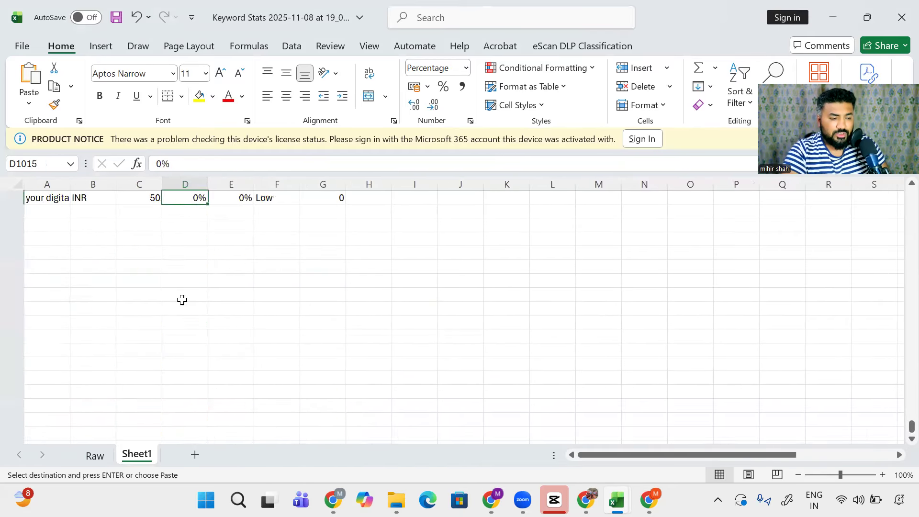
pyautogui.hotkey('ctrl', 'Up')
pyautogui.hotkey('ctrl', 'Up')
pyautogui.hotkey('ctrl', 'Left')
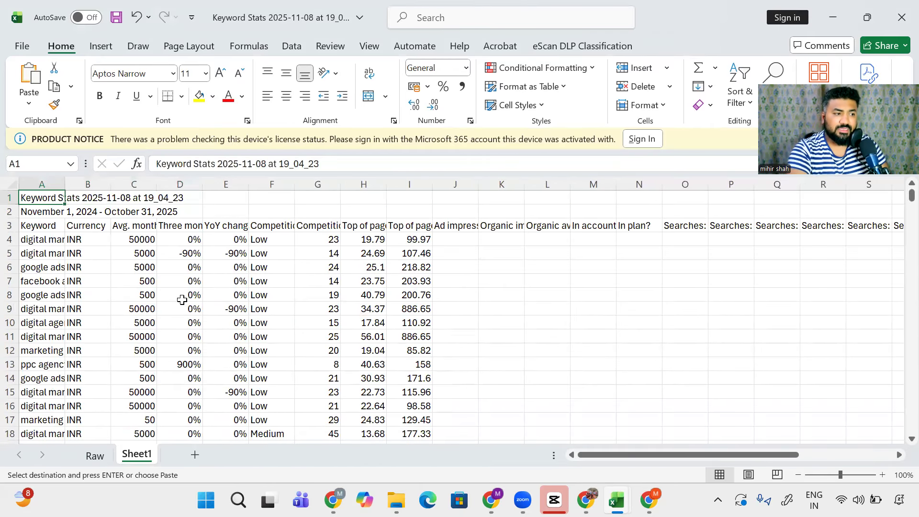
pyautogui.hotkey('shift', 'space')
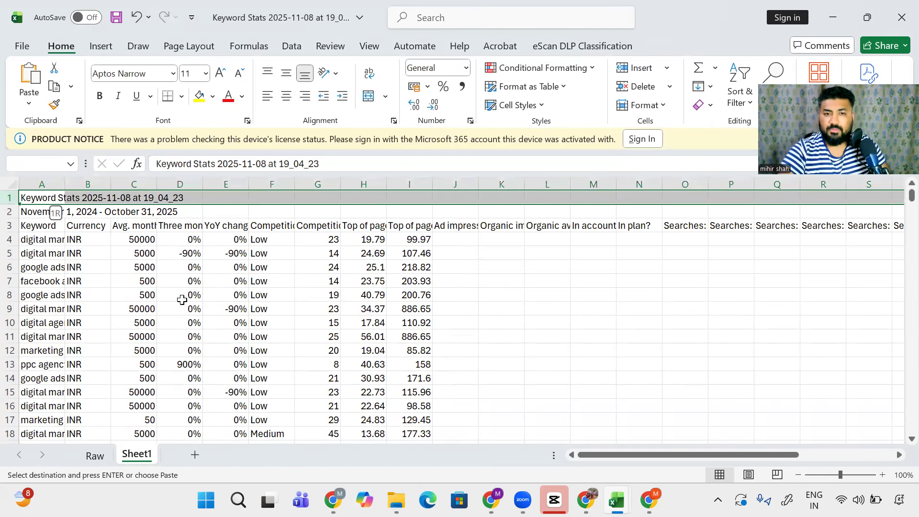
pyautogui.rightClick(10, 198)
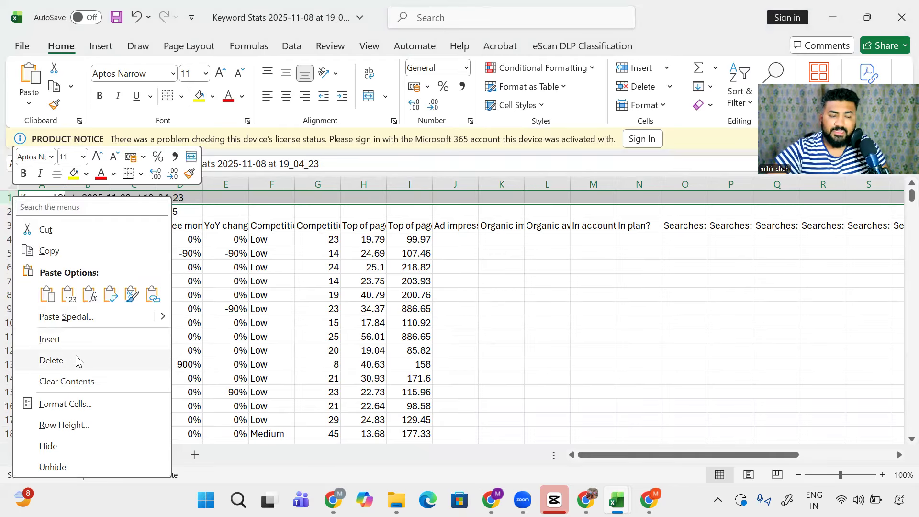
# Step: Delete the Keyword Stats title and date rows, autofit all columns, then select the data range
pyautogui.click(77, 361)
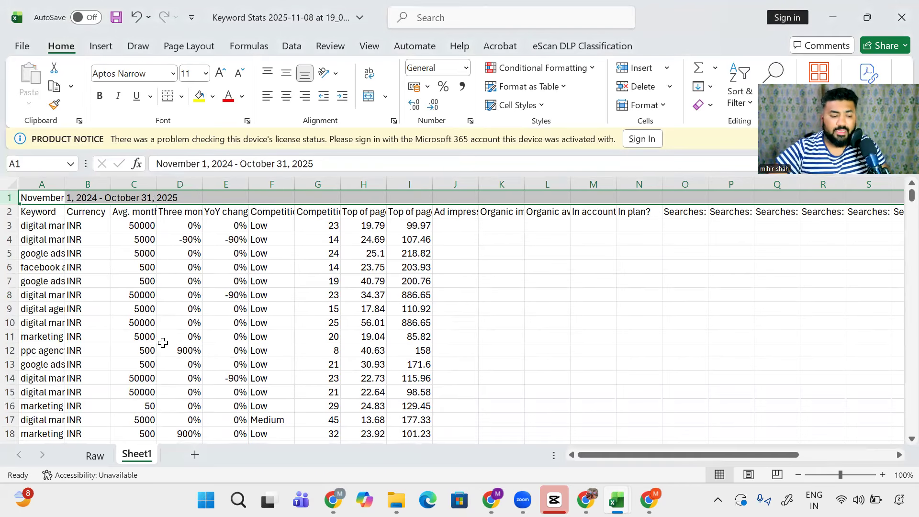
pyautogui.hotkey('ctrl', '-')
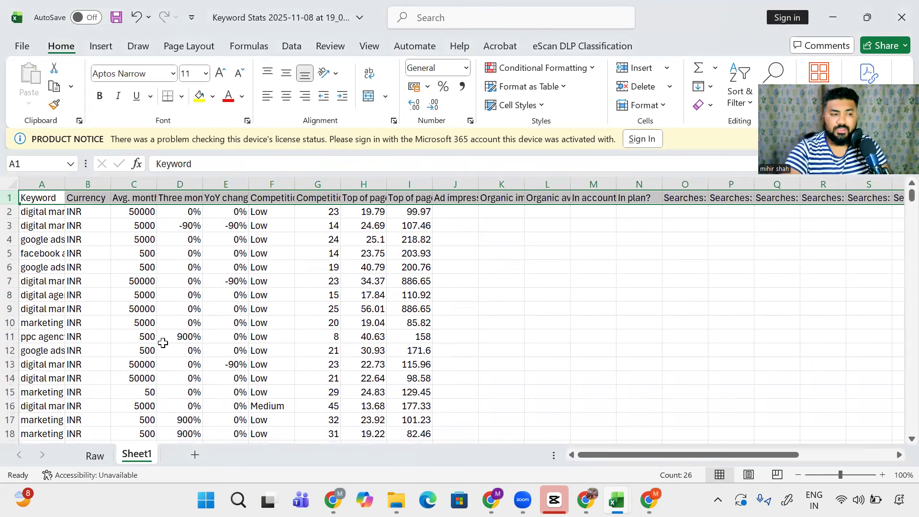
pyautogui.hotkey('alt', 'h')
pyautogui.press('o')
pyautogui.press('i')
pyautogui.hotkey('ctrl', 'Home')
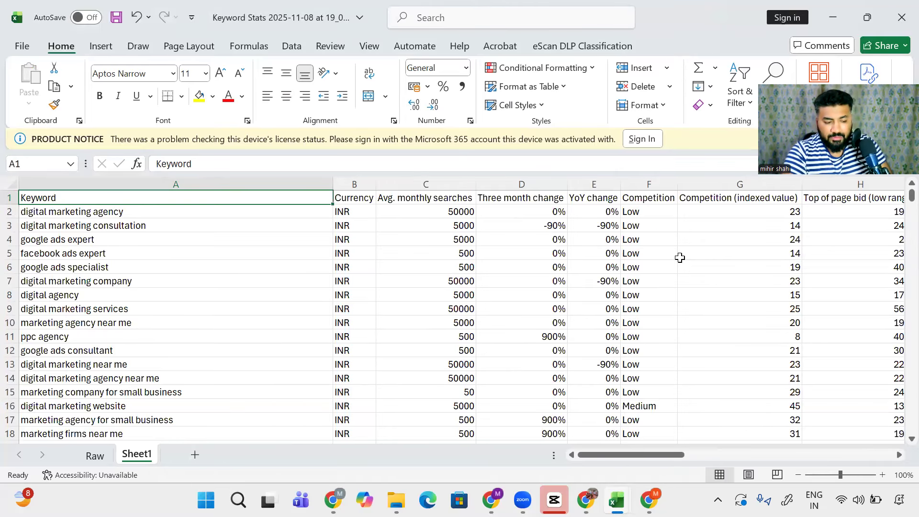
pyautogui.hotkey('ctrl', 'shift', 'End')
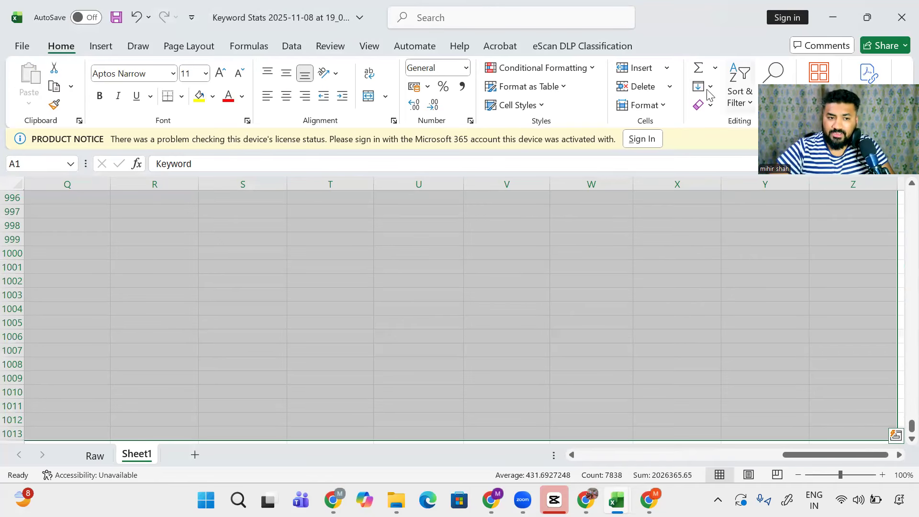
# Step: Turn on header filters for the keyword table
pyautogui.click(739, 82)
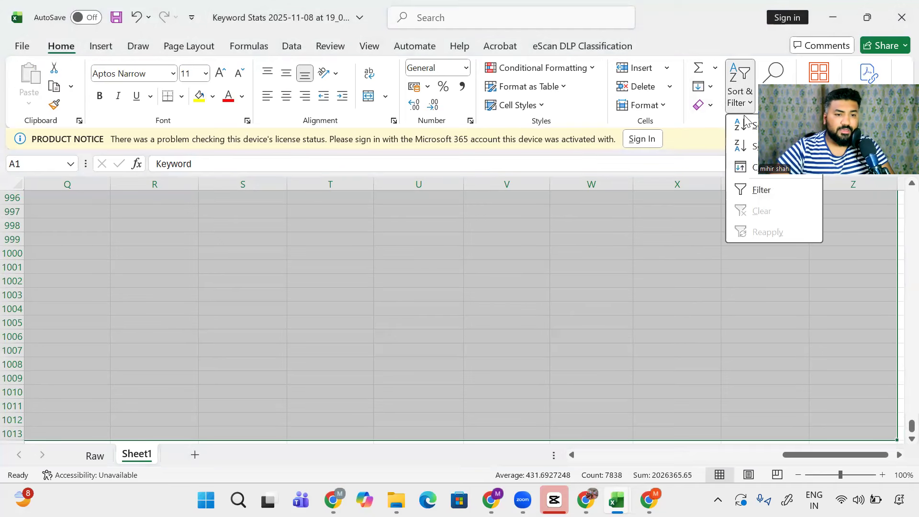
pyautogui.click(766, 191)
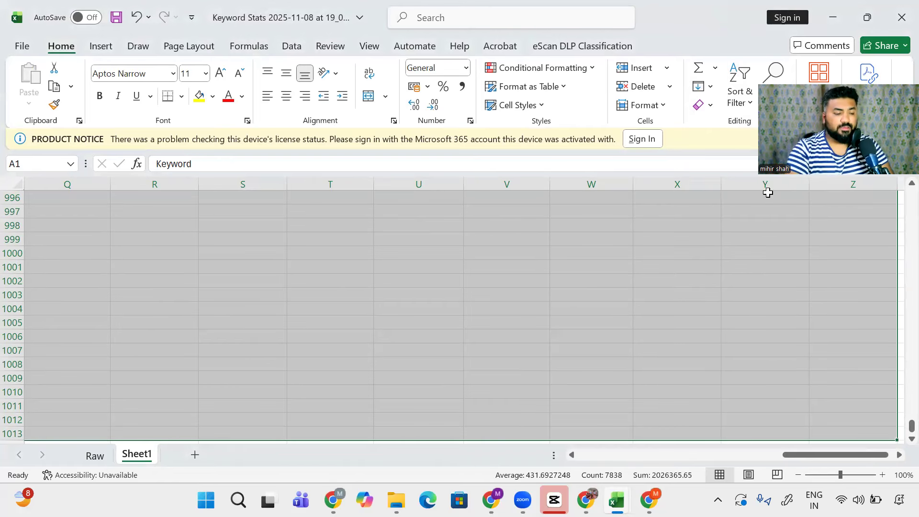
pyautogui.hotkey('ctrl', 'Home')
pyautogui.press('Right')
pyautogui.press('Right')
pyautogui.press('Right')
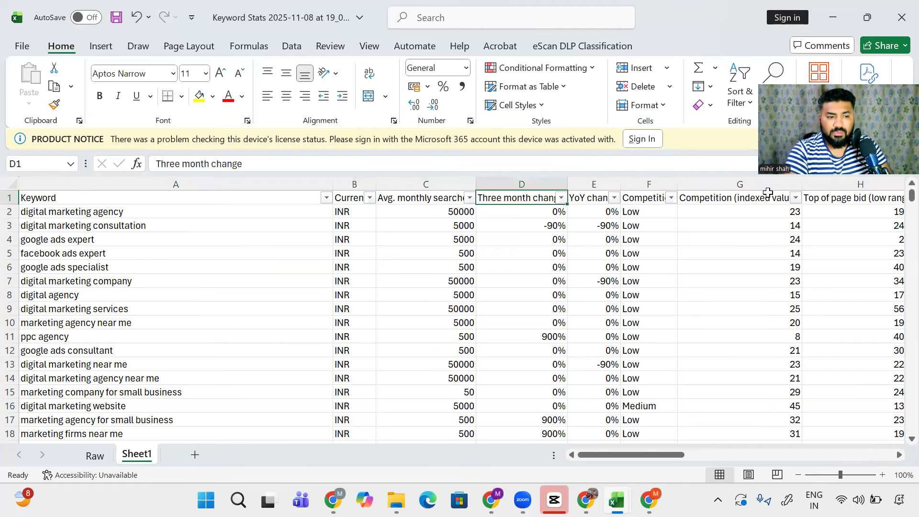
pyautogui.press('Left')
pyautogui.press('Left')
pyautogui.press('Left')
pyautogui.hotkey('ctrl', 'shift', 'Right')
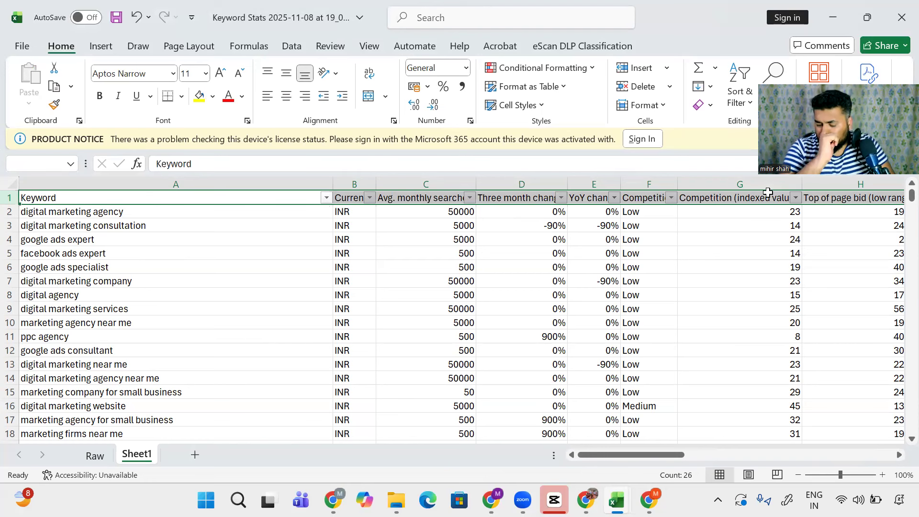
# Step: Sort the table by Avg. monthly searches, largest to smallest, then select the top keyword row
pyautogui.press('Right')
pyautogui.press('Right')
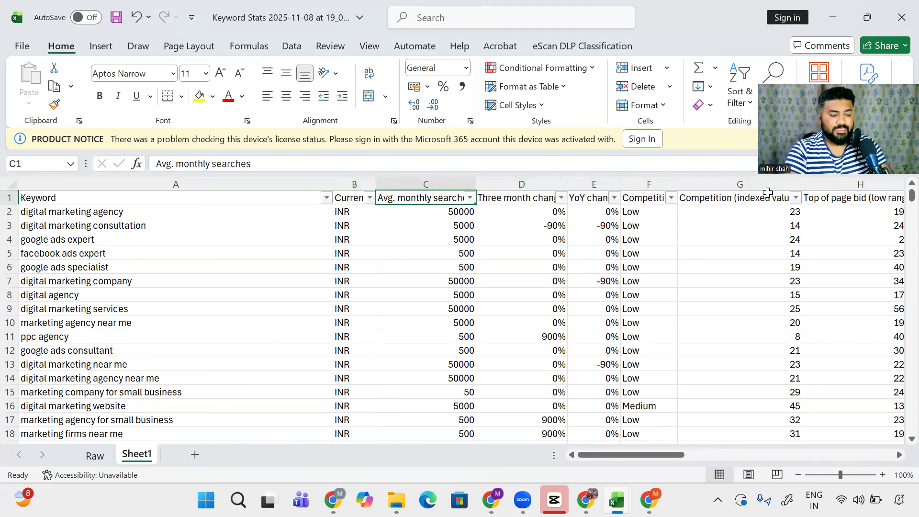
pyautogui.hotkey('alt', 'Down')
pyautogui.press('Down')
pyautogui.press('Down')
pyautogui.press('Return')
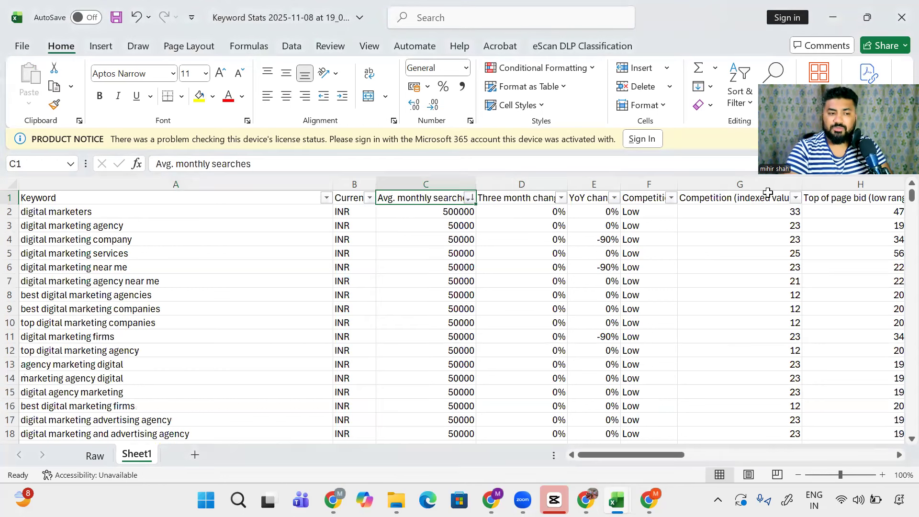
pyautogui.press('Down')
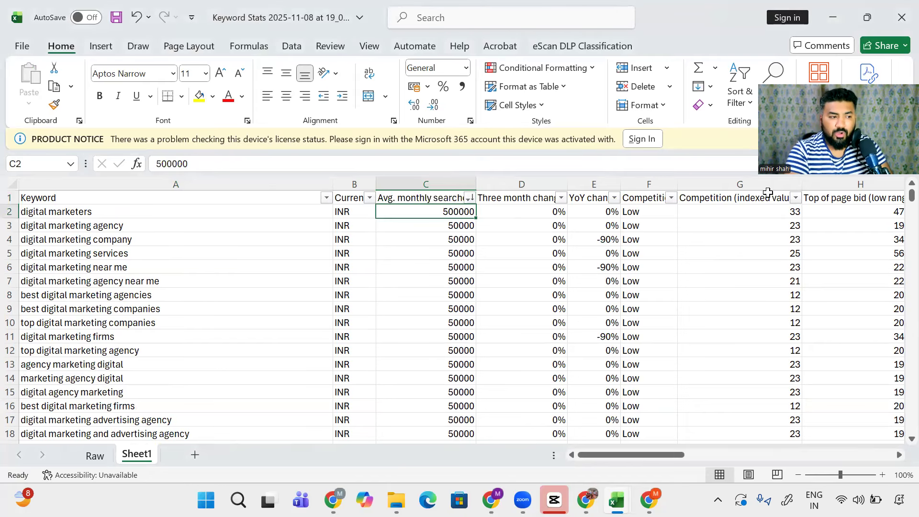
pyautogui.hotkey('shift', 'space')
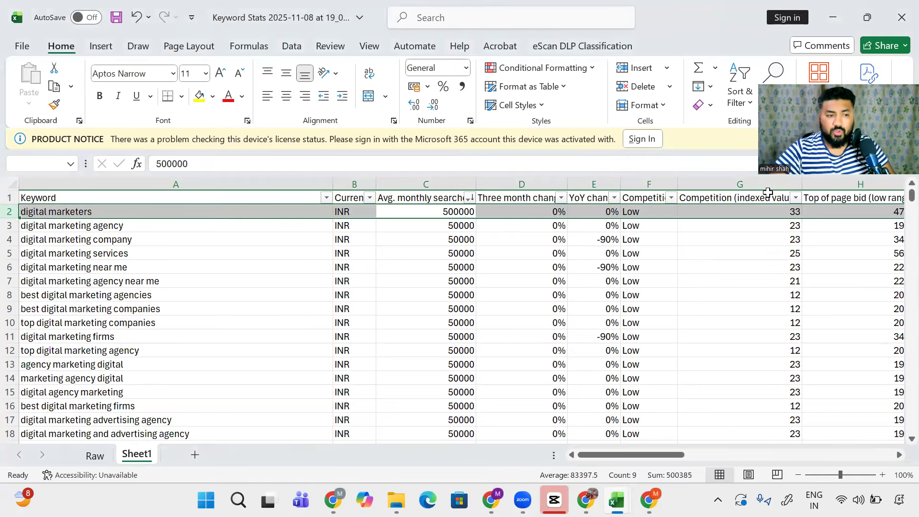
# Step: Review the top keywords and their search volumes in column C
pyautogui.click(421, 198)
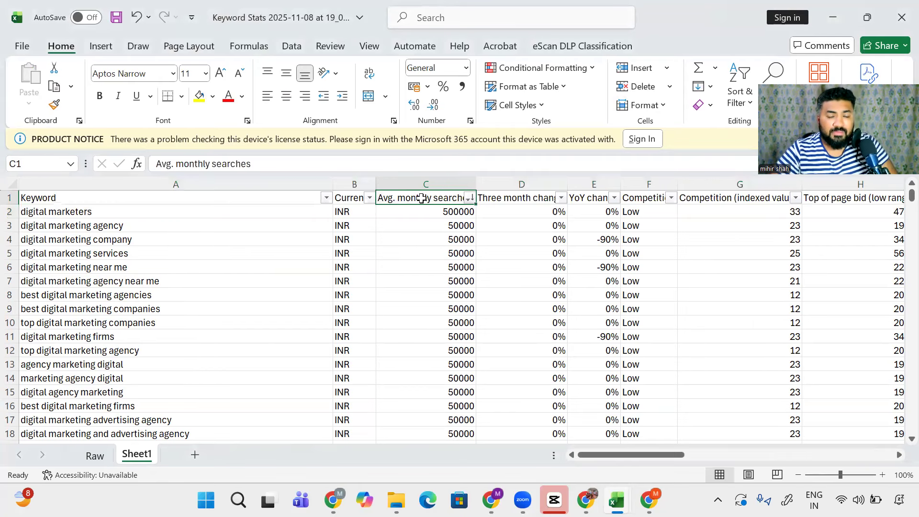
pyautogui.click(88, 211)
pyautogui.click(90, 224)
pyautogui.click(92, 243)
pyautogui.click(225, 250)
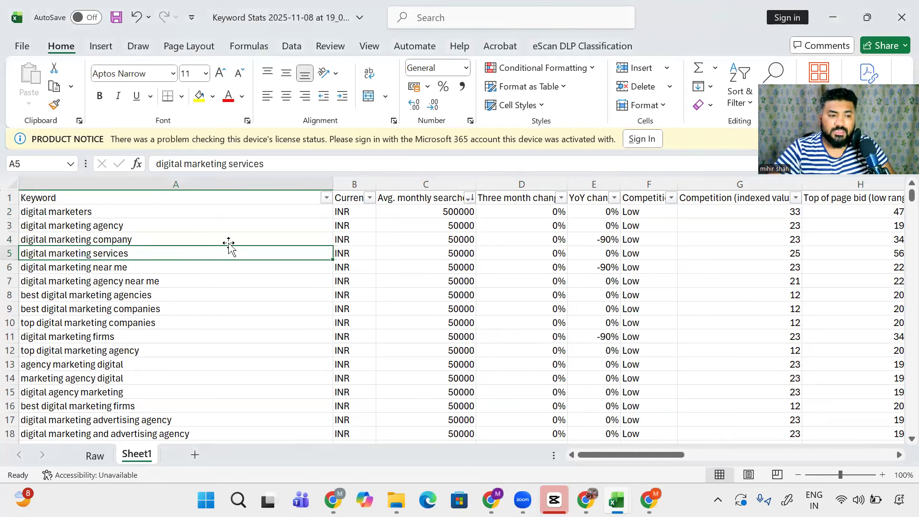
pyautogui.click(420, 211)
pyautogui.click(422, 226)
pyautogui.click(423, 240)
pyautogui.click(421, 267)
pyautogui.click(424, 282)
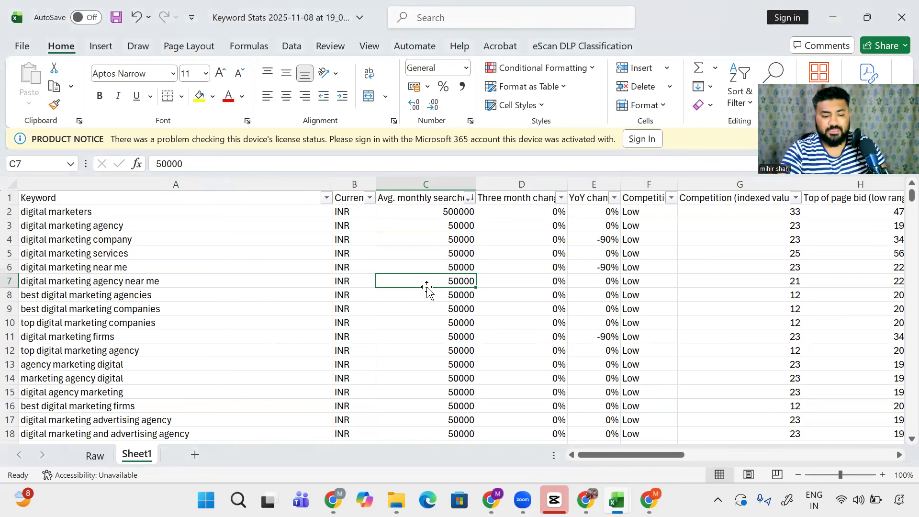
pyautogui.press('Left')
pyautogui.press('Left')
pyautogui.press('Right')
pyautogui.press('Right')
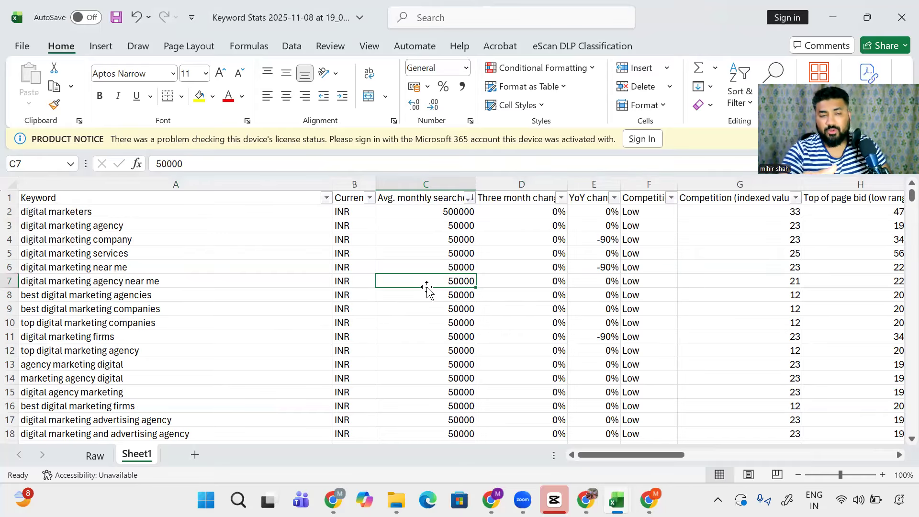
# Step: Move down the search volume column to row 150, the cut-off point
pyautogui.press('Down')
pyautogui.press('Down')
pyautogui.press('Down')
pyautogui.press('Down')
pyautogui.press('Down')
pyautogui.press('Down')
pyautogui.press('Down')
pyautogui.press('Down')
pyautogui.press('Down')
pyautogui.press('Down')
pyautogui.press('Down')
pyautogui.press('Down')
pyautogui.press('Down')
pyautogui.press('Down')
pyautogui.press('Down')
pyautogui.press('Down')
pyautogui.press('Down')
pyautogui.press('Down')
pyautogui.press('Down')
pyautogui.press('Down')
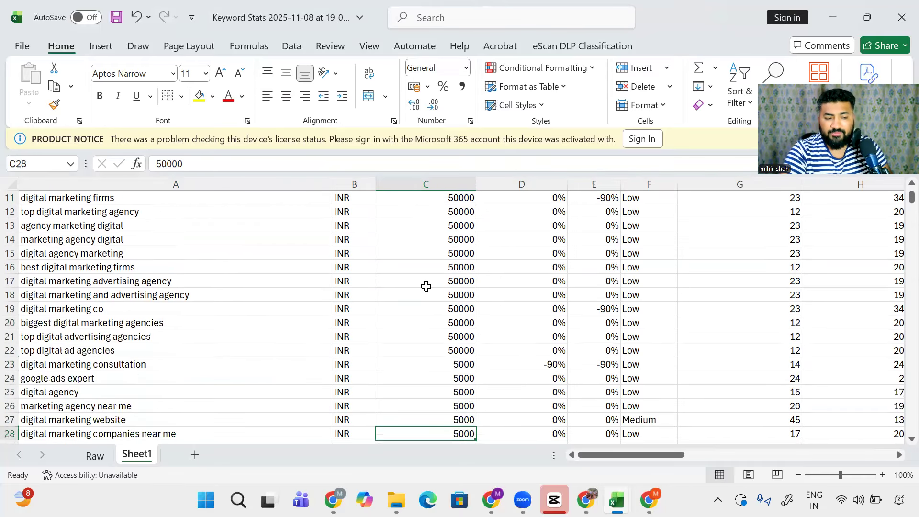
pyautogui.press('Down')
pyautogui.press('Down')
pyautogui.press('Down')
pyautogui.press('Down')
pyautogui.press('Down')
pyautogui.press('Down')
pyautogui.press('Down')
pyautogui.press('Down')
pyautogui.press('Down')
pyautogui.press('Down')
pyautogui.press('Down')
pyautogui.press('Down')
pyautogui.press('Down')
pyautogui.press('Down')
pyautogui.press('Down')
pyautogui.press('Down')
pyautogui.press('Down')
pyautogui.press('Down')
pyautogui.press('Down')
pyautogui.press('Down')
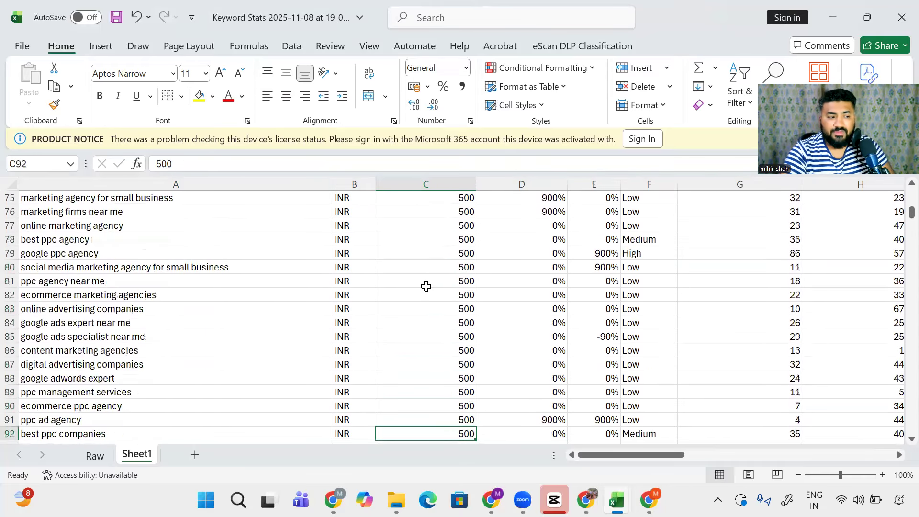
pyautogui.press('Down')
pyautogui.press('Down')
pyautogui.press('Down')
pyautogui.press('Down')
pyautogui.press('Down')
pyautogui.press('Down')
pyautogui.press('Down')
pyautogui.press('Down')
pyautogui.press('Down')
pyautogui.press('Down')
pyautogui.press('Down')
pyautogui.press('Down')
pyautogui.press('Down')
pyautogui.press('Down')
pyautogui.press('Down')
pyautogui.press('Down')
pyautogui.press('Down')
pyautogui.press('Down')
pyautogui.press('Down')
pyautogui.press('Down')
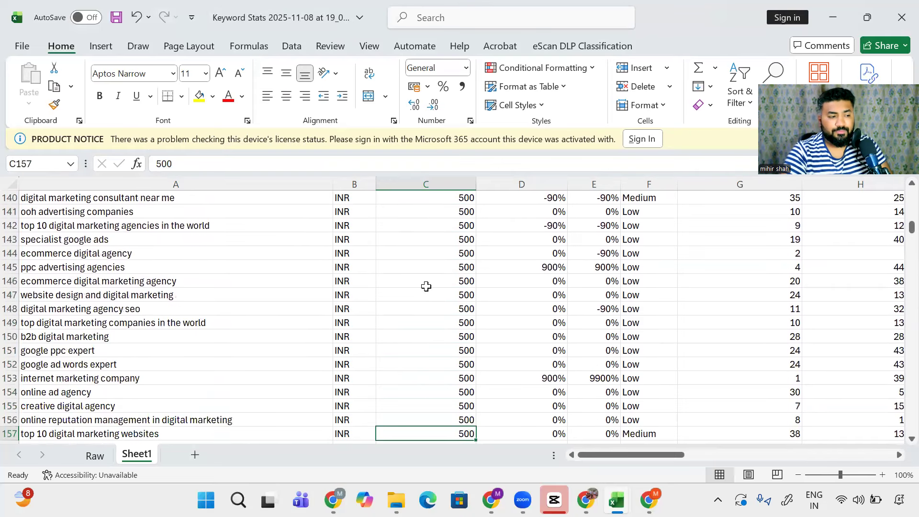
pyautogui.press('Down')
pyautogui.press('Down')
pyautogui.press('Down')
pyautogui.press('Up')
pyautogui.press('Up')
pyautogui.press('Up')
pyautogui.press('Up')
pyautogui.press('Up')
pyautogui.press('Up')
pyautogui.press('Up')
pyautogui.press('Up')
pyautogui.press('Up')
pyautogui.press('Up')
pyautogui.press('Up')
pyautogui.press('Up')
pyautogui.press('Up')
pyautogui.press('Up')
pyautogui.press('Up')
pyautogui.press('Up')
pyautogui.press('Up')
pyautogui.press('Up')
pyautogui.press('Up')
pyautogui.press('Up')
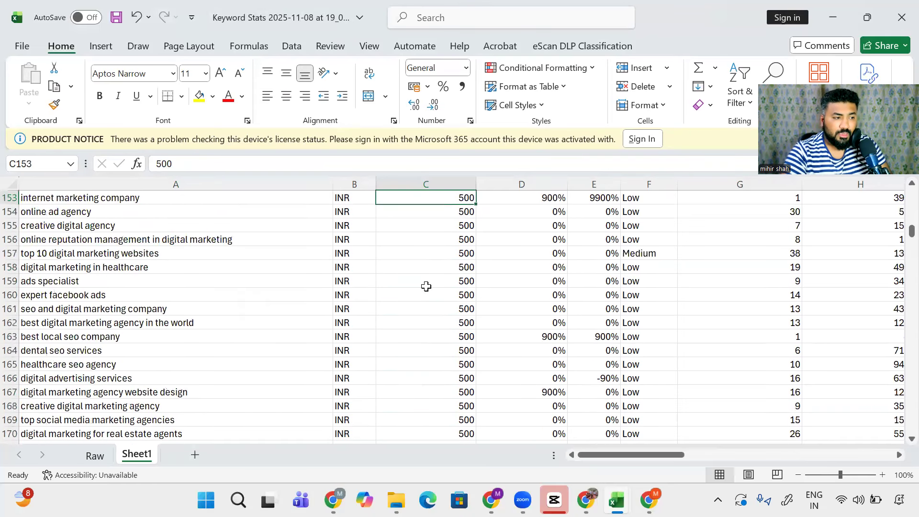
pyautogui.press('Down')
pyautogui.press('Down')
pyautogui.press('Down')
pyautogui.press('Down')
pyautogui.press('Down')
pyautogui.press('Down')
pyautogui.press('Down')
pyautogui.press('Down')
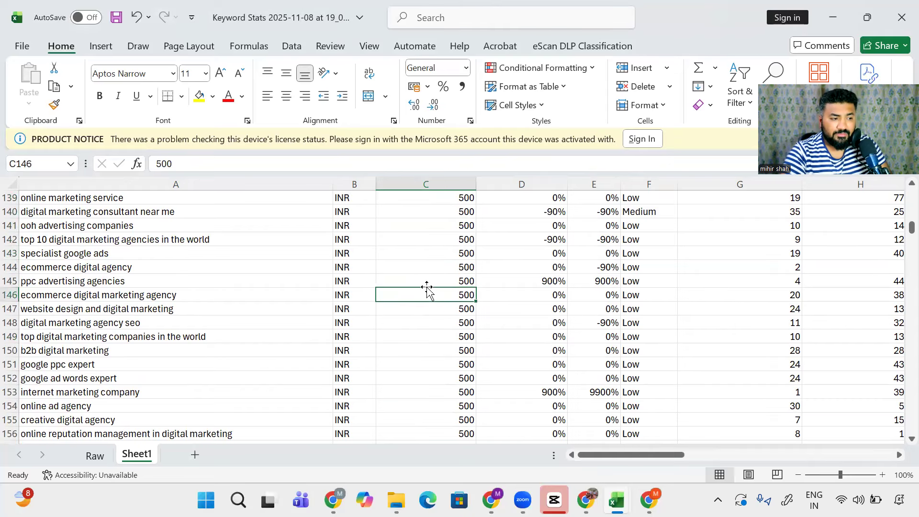
pyautogui.press('Down')
pyautogui.press('Down')
pyautogui.press('Down')
pyautogui.press('Down')
# Step: Delete every row from 151 down to the end of the data
pyautogui.hotkey('shift', 'space')
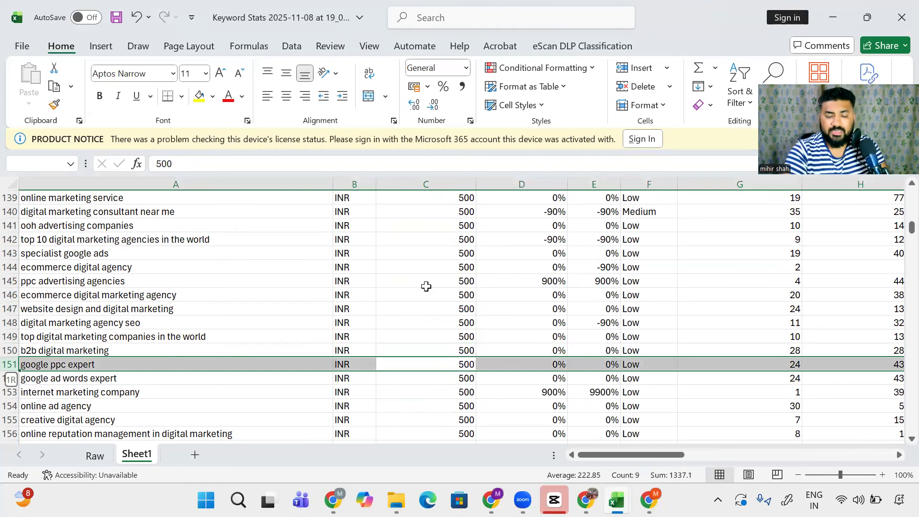
pyautogui.hotkey('ctrl', 'shift', 'Down')
pyautogui.hotkey('ctrl', 'BackSpace')
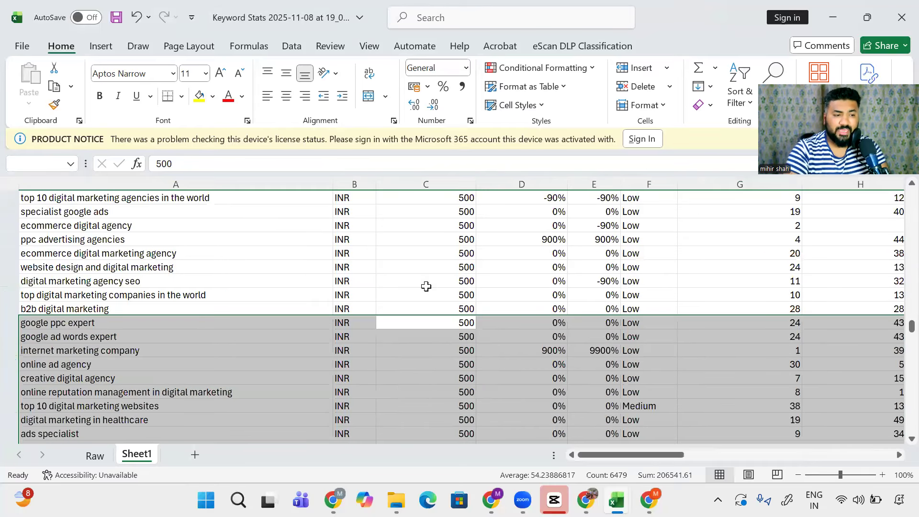
pyautogui.hotkey('ctrl', '-')
pyautogui.hotkey('ctrl', 'Up')
pyautogui.hotkey('ctrl', 'Up')
pyautogui.hotkey('ctrl', 'Left')
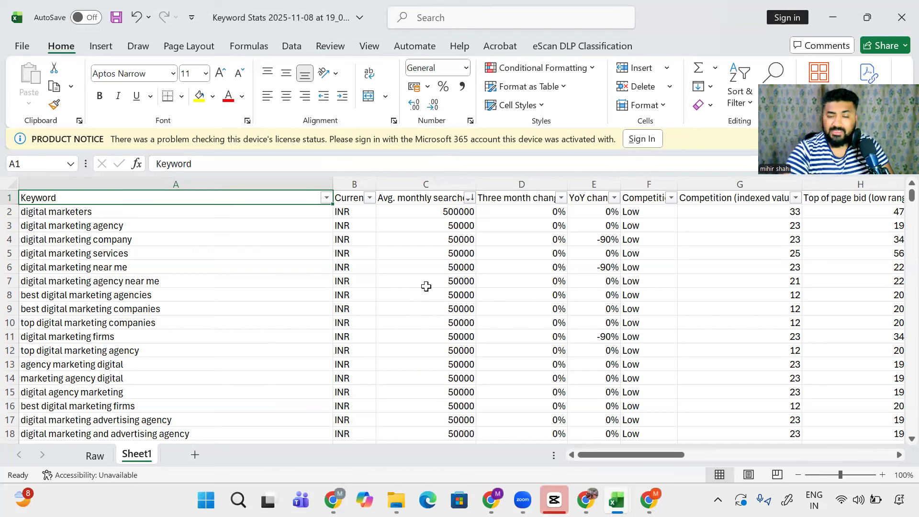
# Step: Turn off the header filters and select the remaining keywords to count them
pyautogui.hotkey('alt', 'h')
pyautogui.press('s')
pyautogui.press('f')
pyautogui.press('Down')
pyautogui.hotkey('ctrl', 'shift', 'Down')
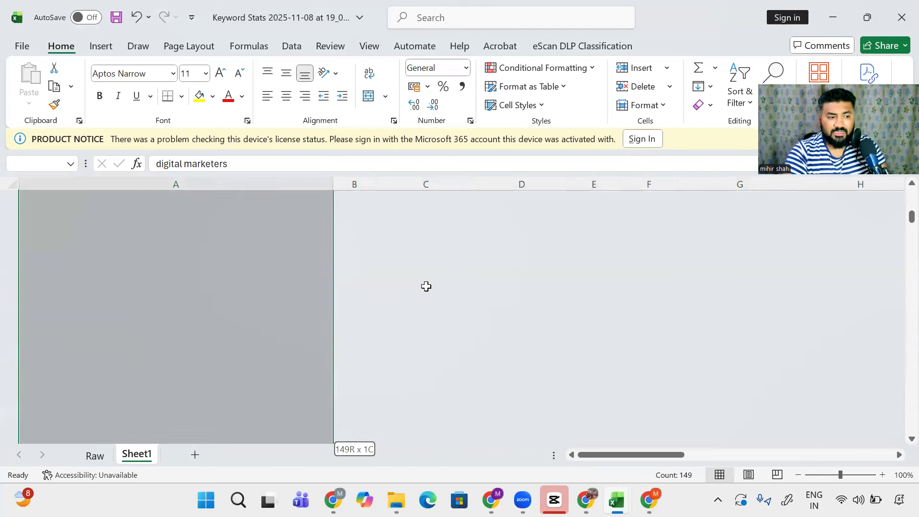
# Step: Insert a new column A before Keyword and give it the header 'Adgroup'
pyautogui.hotkey('ctrl', 'Up')
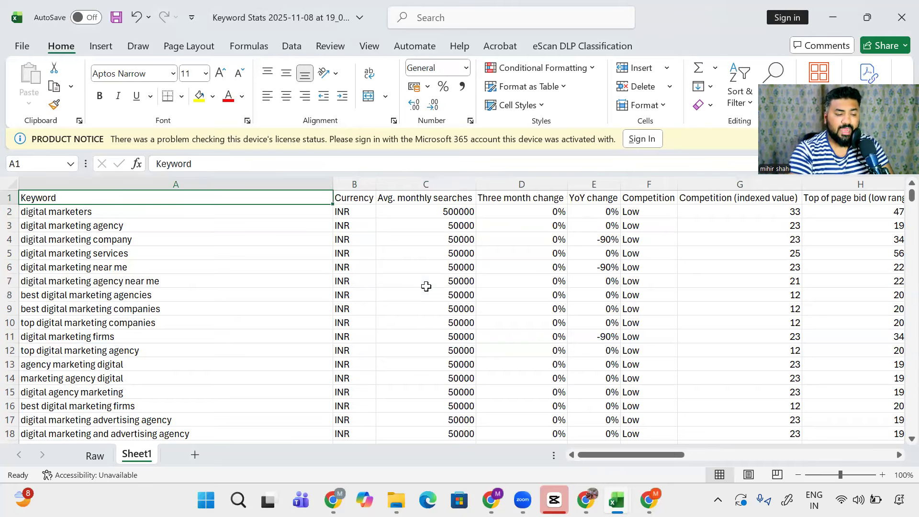
pyautogui.hotkey('ctrl', 'space')
pyautogui.hotkey('ctrl', 'shift', '+')
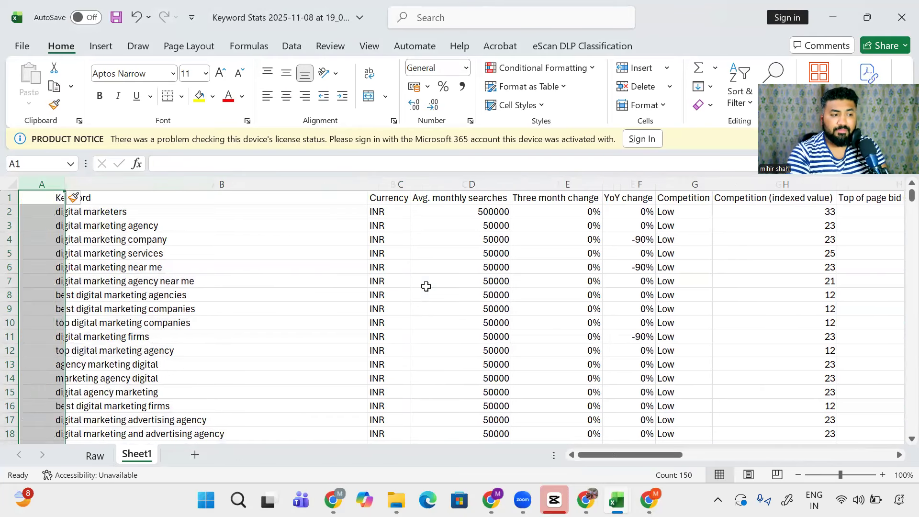
pyautogui.press('Up')
pyautogui.write('A')
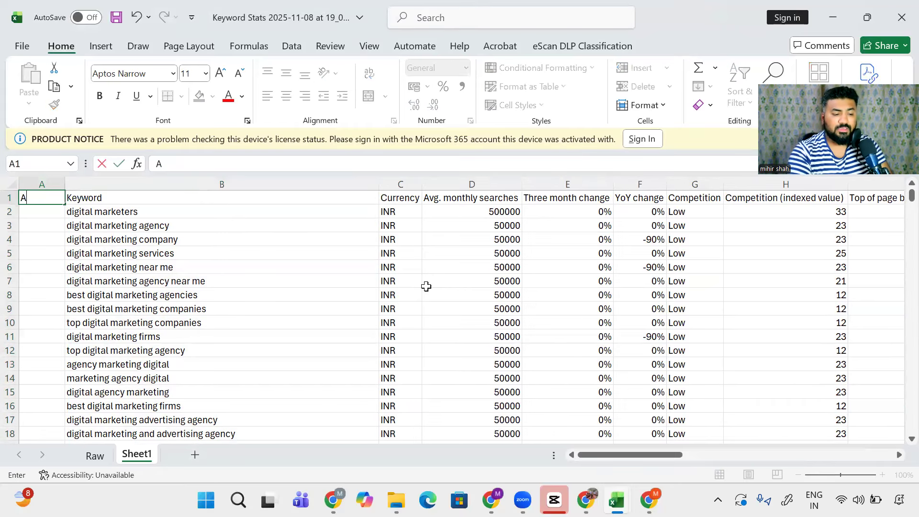
pyautogui.write('dgroup')
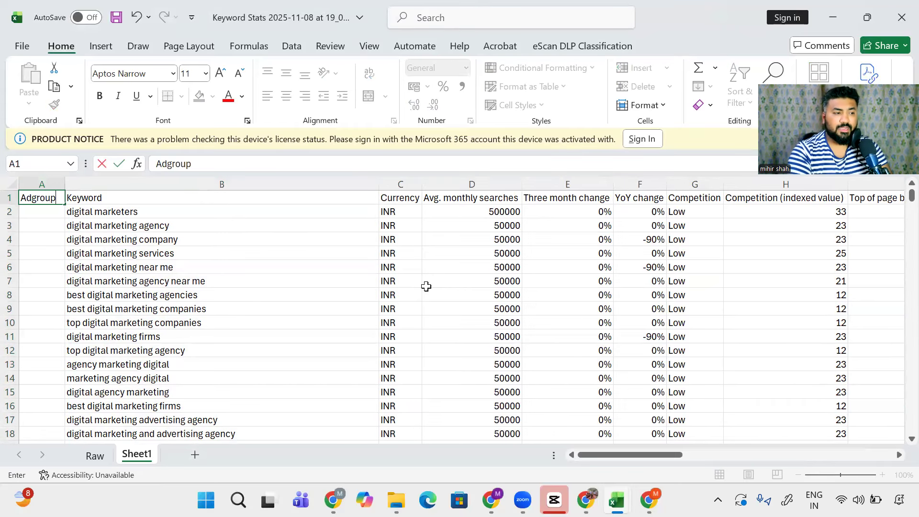
pyautogui.press('Return')
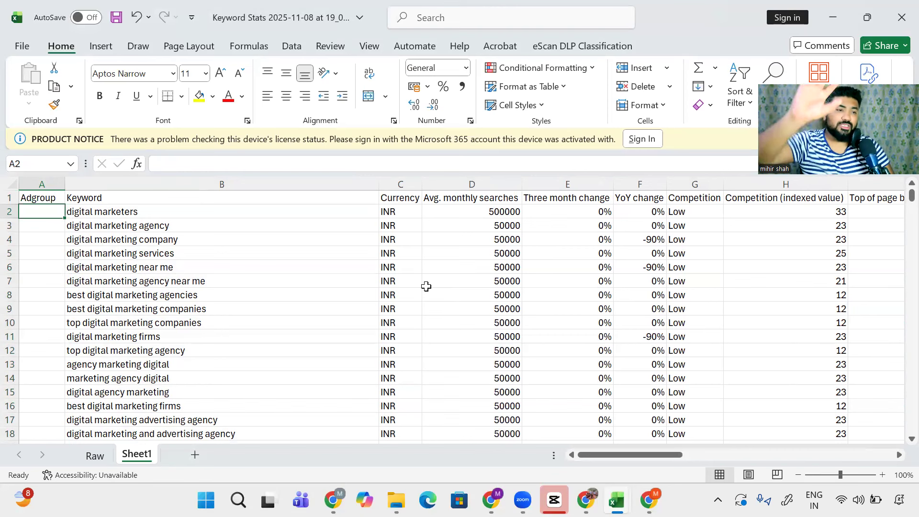
pyautogui.press('Up')
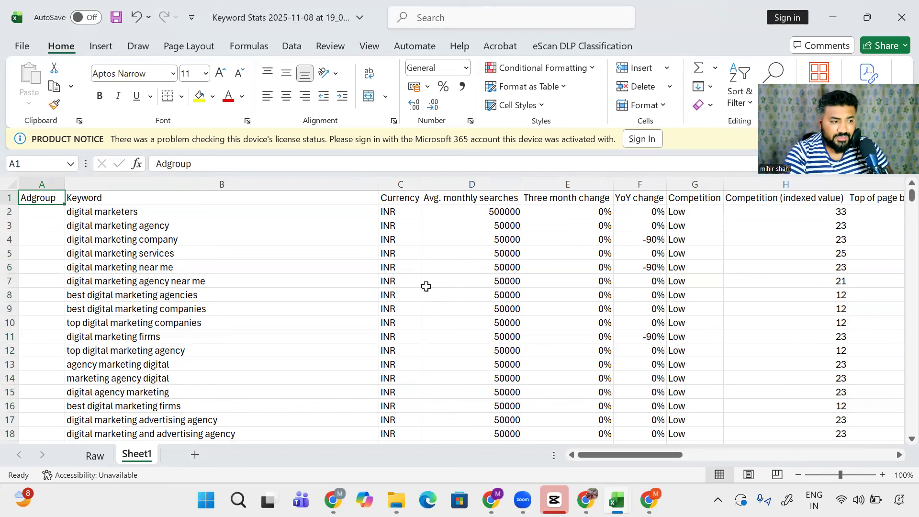
pyautogui.hotkey('ctrl', 'shift', 'End')
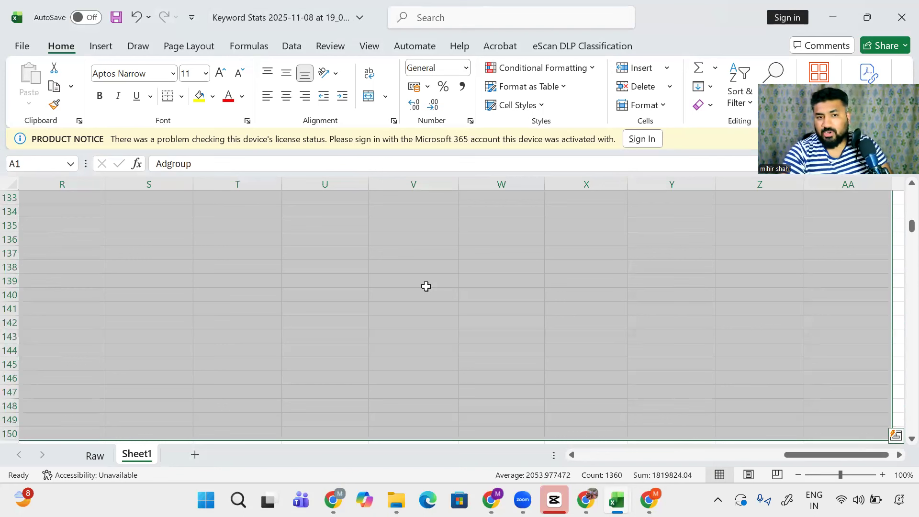
pyautogui.hotkey('ctrl', 'Home')
pyautogui.press('Right')
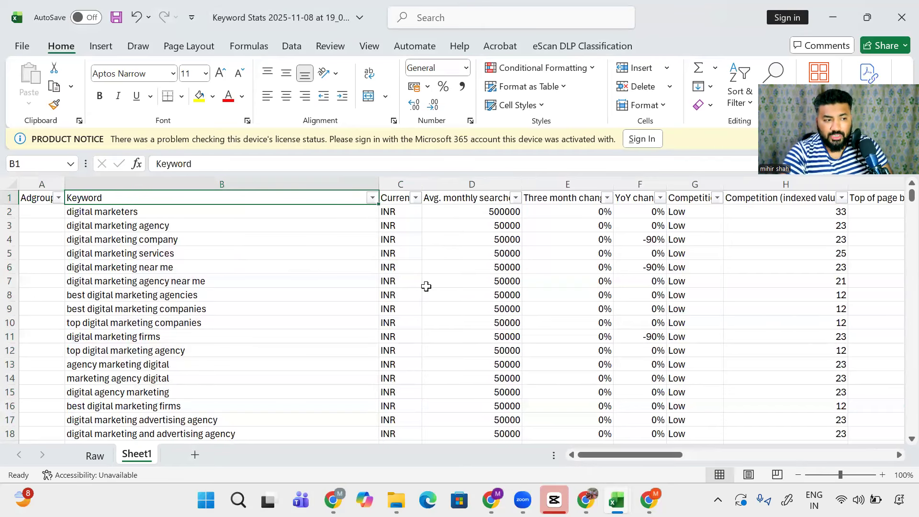
pyautogui.press('Down')
pyautogui.press('Up')
pyautogui.press('Down')
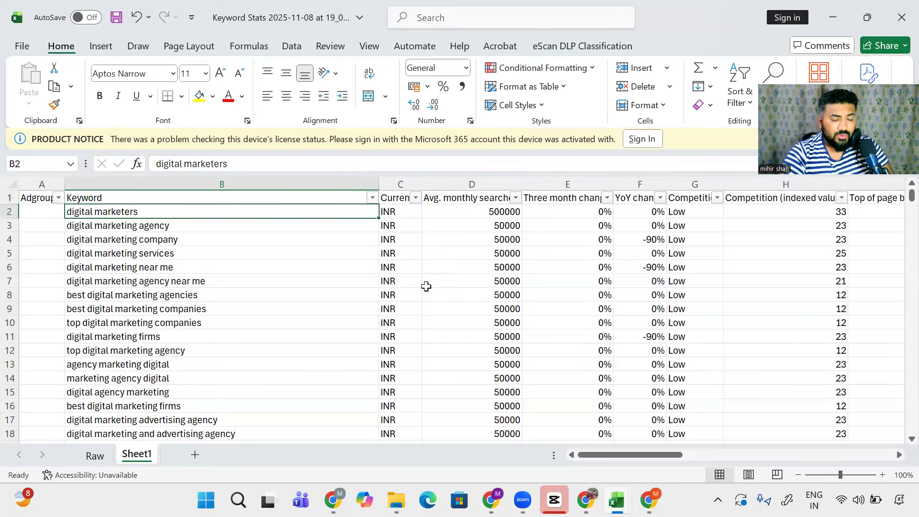
pyautogui.press('Left')
pyautogui.press('Right')
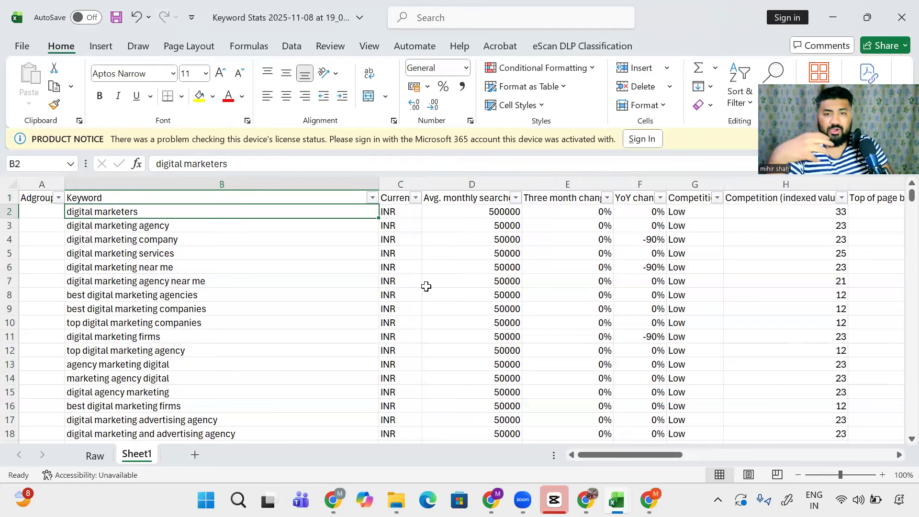
pyautogui.press('Left')
# Step: Label digital marketers as Negative and scan down the keyword list
pyautogui.write('Negative')
pyautogui.press('Return')
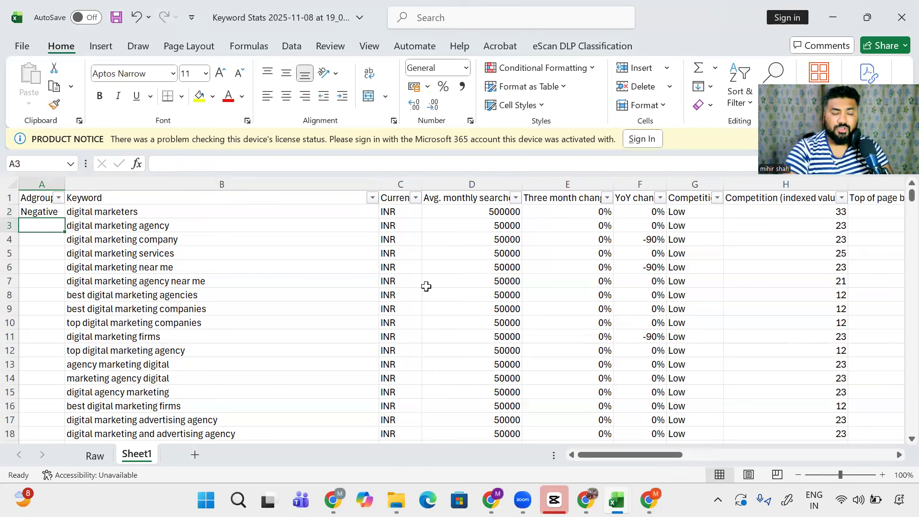
pyautogui.press('Right')
pyautogui.hotkey('shift', 'Down')
pyautogui.hotkey('shift', 'Down')
pyautogui.hotkey('shift', 'Down')
pyautogui.hotkey('shift', 'Down')
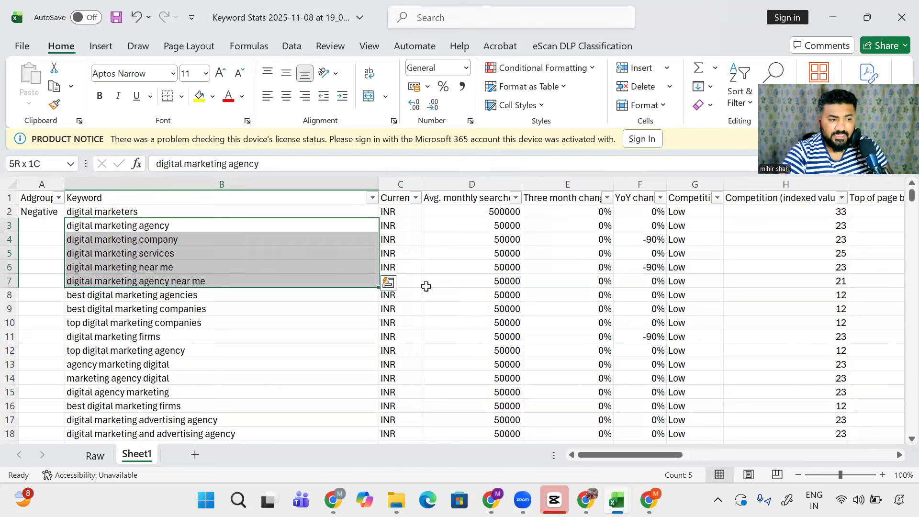
pyautogui.press('Down')
pyautogui.press('Down')
pyautogui.press('Down')
pyautogui.press('Down')
pyautogui.press('Down')
pyautogui.press('Down')
pyautogui.press('Down')
pyautogui.press('Down')
pyautogui.press('Down')
pyautogui.press('Down')
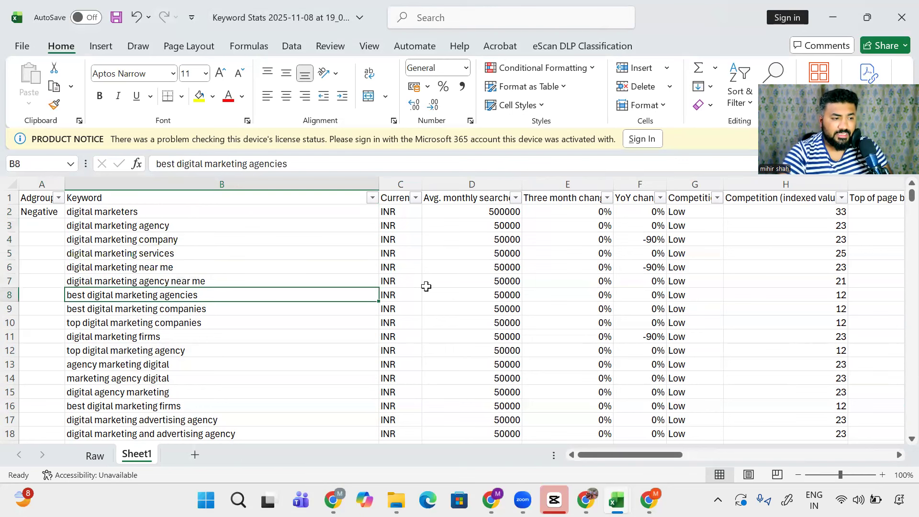
pyautogui.press('Up')
pyautogui.press('Down')
pyautogui.press('Down')
pyautogui.press('Down')
pyautogui.press('Down')
pyautogui.press('Down')
pyautogui.press('Down')
pyautogui.press('Down')
pyautogui.press('Down')
pyautogui.press('Down')
pyautogui.press('Down')
pyautogui.press('Down')
pyautogui.press('Down')
pyautogui.press('Down')
pyautogui.press('Down')
pyautogui.press('Down')
pyautogui.press('Down')
pyautogui.press('Down')
pyautogui.press('Down')
pyautogui.press('Down')
pyautogui.press('Down')
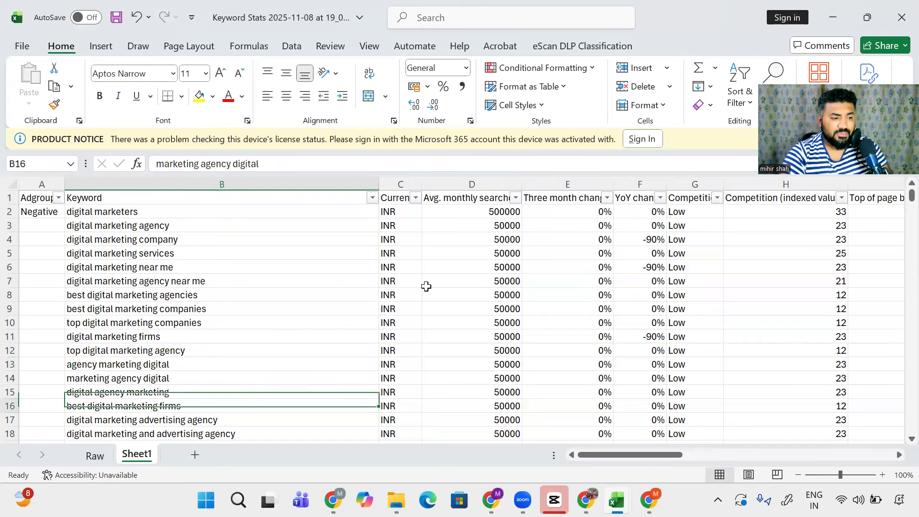
pyautogui.press('Down')
pyautogui.press('Down')
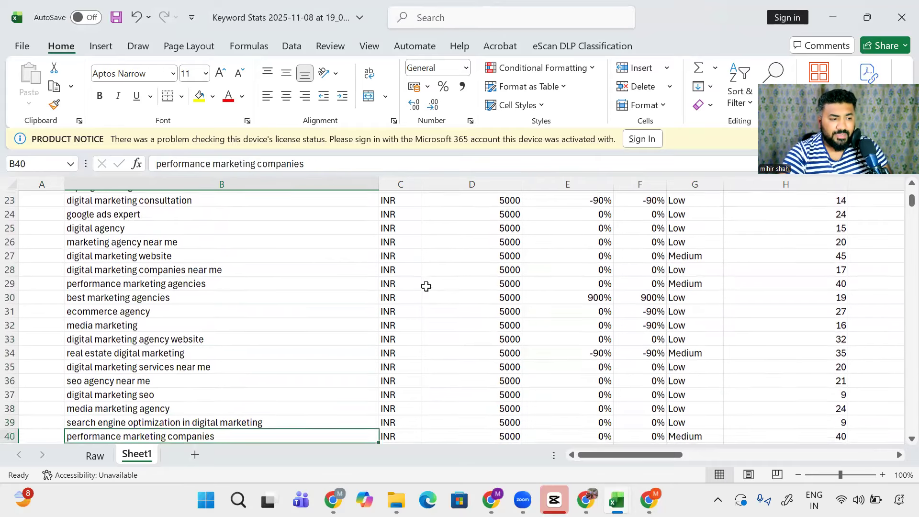
# Step: Label media marketing as Negative in its Adgroup cell
pyautogui.press('Down')
pyautogui.press('Up')
pyautogui.press('Up')
pyautogui.press('Up')
pyautogui.press('Up')
pyautogui.press('Up')
pyautogui.press('Up')
pyautogui.press('Up')
pyautogui.press('Up')
pyautogui.press('Up')
pyautogui.press('Up')
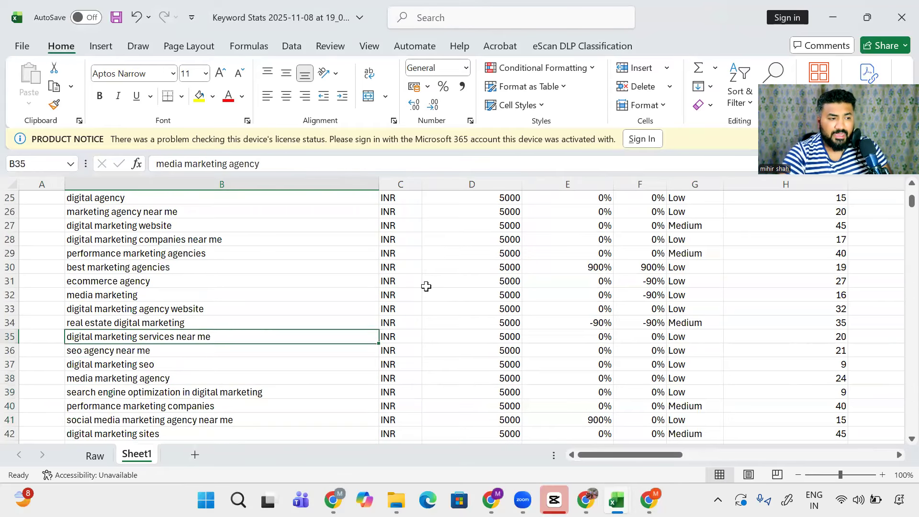
pyautogui.press('Left')
pyautogui.write('Negative')
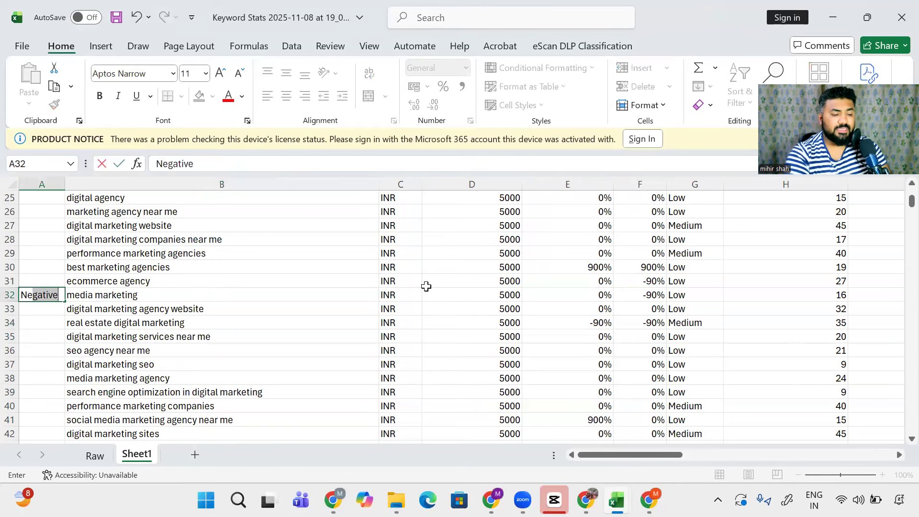
pyautogui.press('Return')
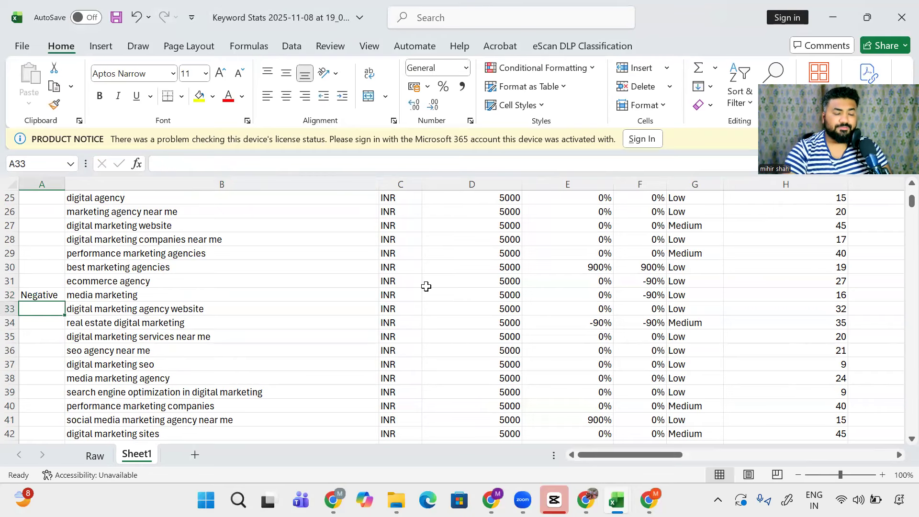
# Step: Check the end of the keyword list and open the Keyword column's filter
pyautogui.press('Down')
pyautogui.press('Down')
pyautogui.press('Down')
pyautogui.press('Down')
pyautogui.press('Right')
pyautogui.press('Right')
pyautogui.press('Left')
pyautogui.press('Left')
pyautogui.press('Down')
pyautogui.press('Right')
pyautogui.hotkey('ctrl', 'Down')
pyautogui.hotkey('ctrl', 'Up')
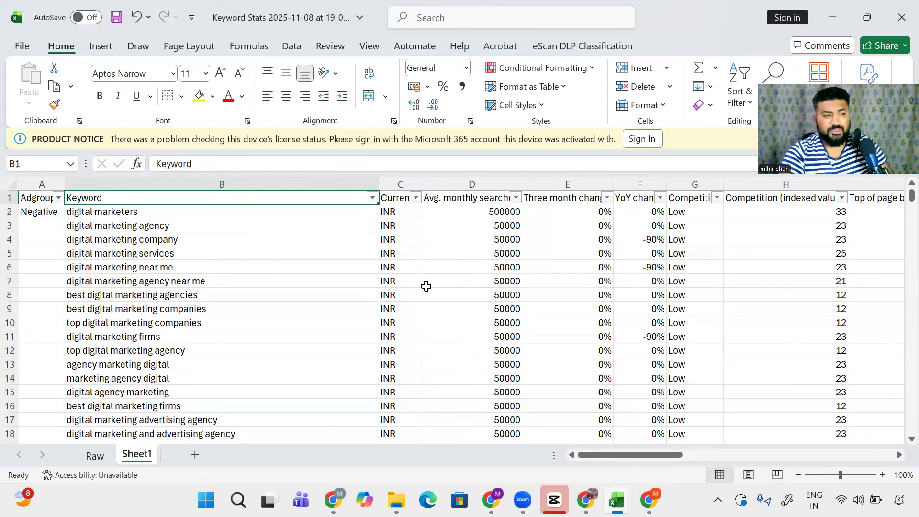
pyautogui.hotkey('alt', 'Down')
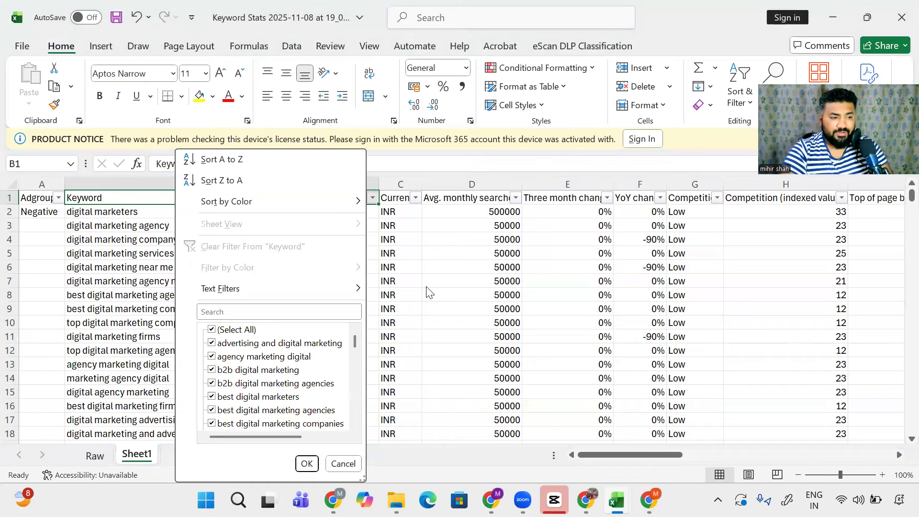
# Step: Filter the Keyword column for 'agency', leaving 49 of 149 rows visible
pyautogui.write('age')
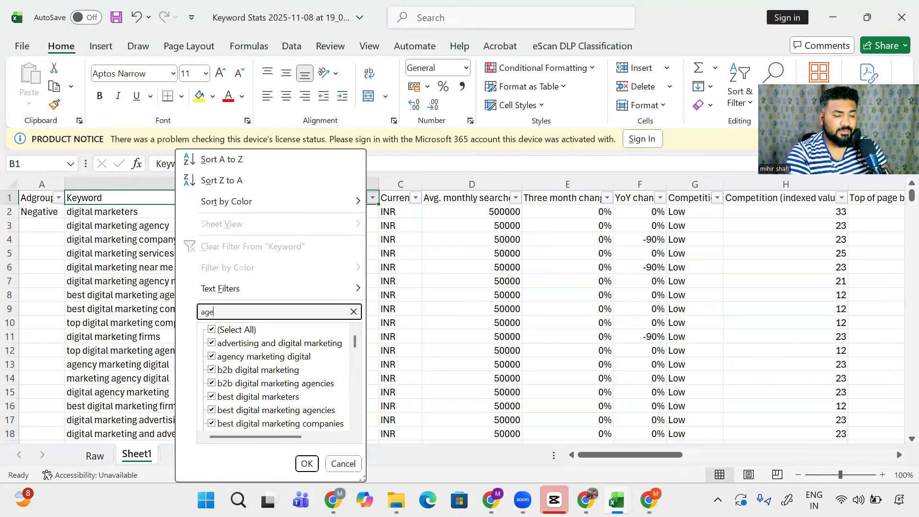
pyautogui.write('ncy')
pyautogui.press('Return')
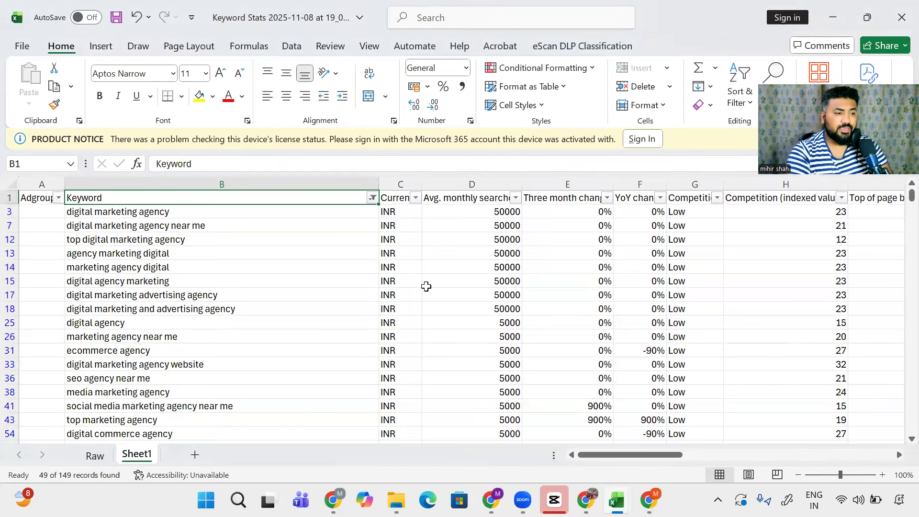
pyautogui.press('Down')
pyautogui.press('Left')
pyautogui.press('Down')
pyautogui.hotkey('shift', 'space')
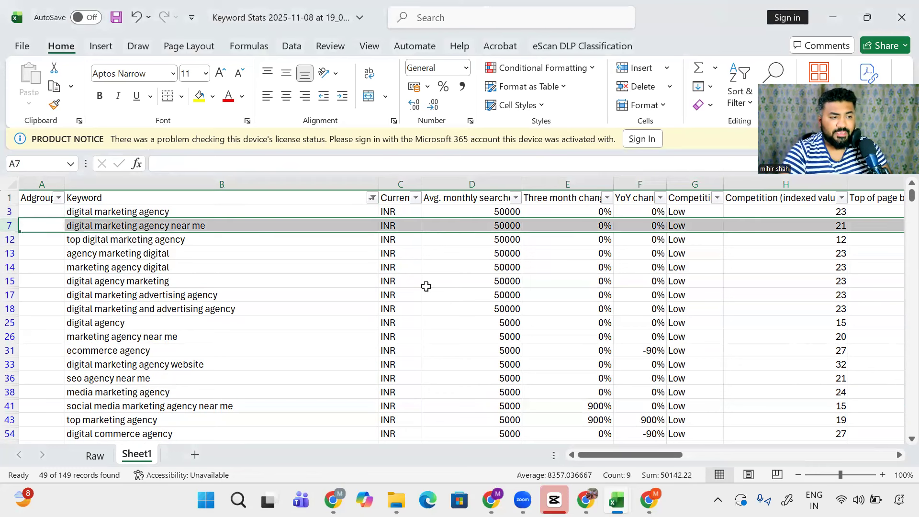
pyautogui.press('Down')
pyautogui.press('Down')
pyautogui.press('Down')
pyautogui.press('Down')
pyautogui.press('Down')
pyautogui.press('Down')
pyautogui.press('Down')
pyautogui.press('Down')
pyautogui.press('Down')
pyautogui.press('Down')
pyautogui.press('Down')
pyautogui.press('Down')
pyautogui.press('Down')
# Step: Browse the filtered agency keywords and return to the first agency row's Adgroup cell
pyautogui.press('Up')
pyautogui.press('Up')
pyautogui.press('Up')
pyautogui.hotkey('shift', 'space')
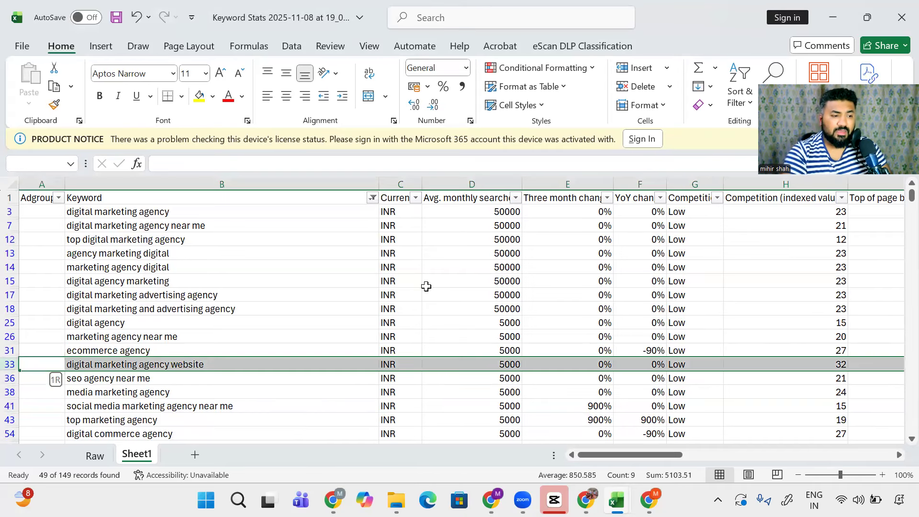
pyautogui.press('Right')
pyautogui.press('Up')
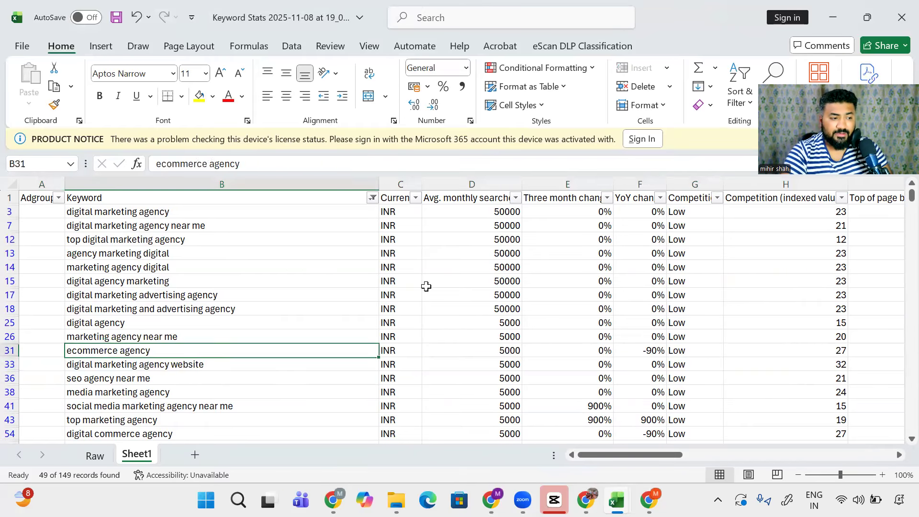
pyautogui.press('Up')
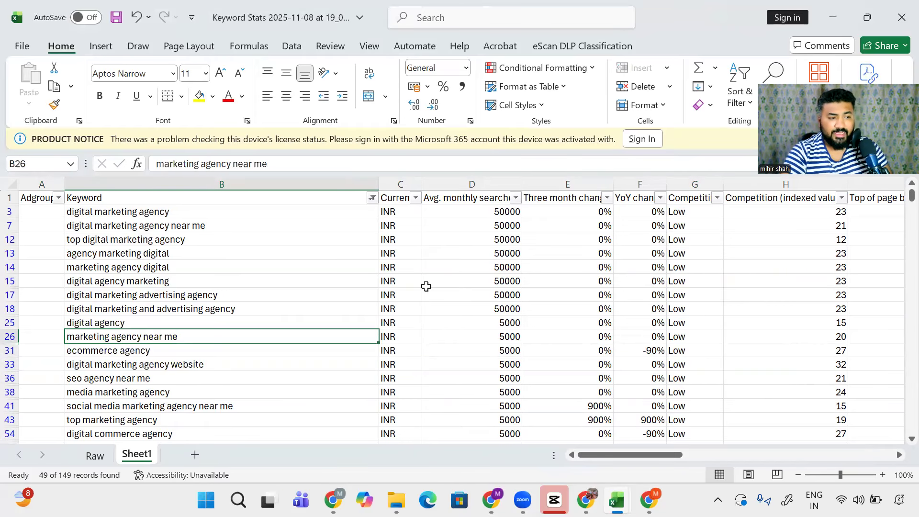
pyautogui.press('Up')
pyautogui.press('Up')
pyautogui.press('Up')
pyautogui.press('Up')
pyautogui.press('Up')
pyautogui.press('Up')
pyautogui.press('Up')
pyautogui.press('Up')
pyautogui.press('Up')
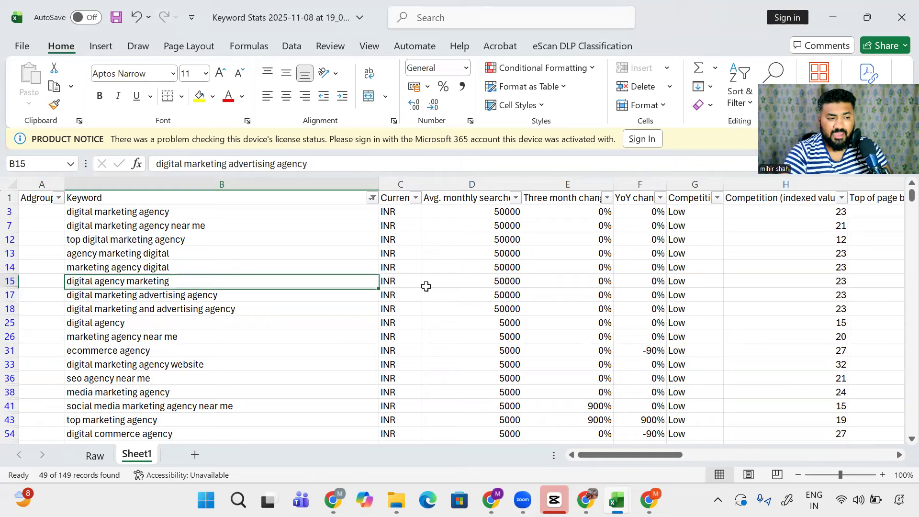
pyautogui.press('Left')
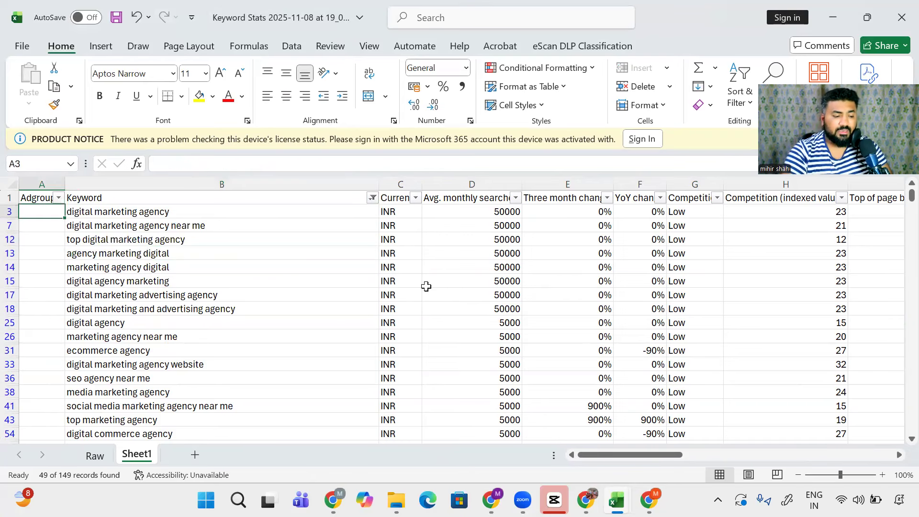
pyautogui.press('Right')
pyautogui.press('Up')
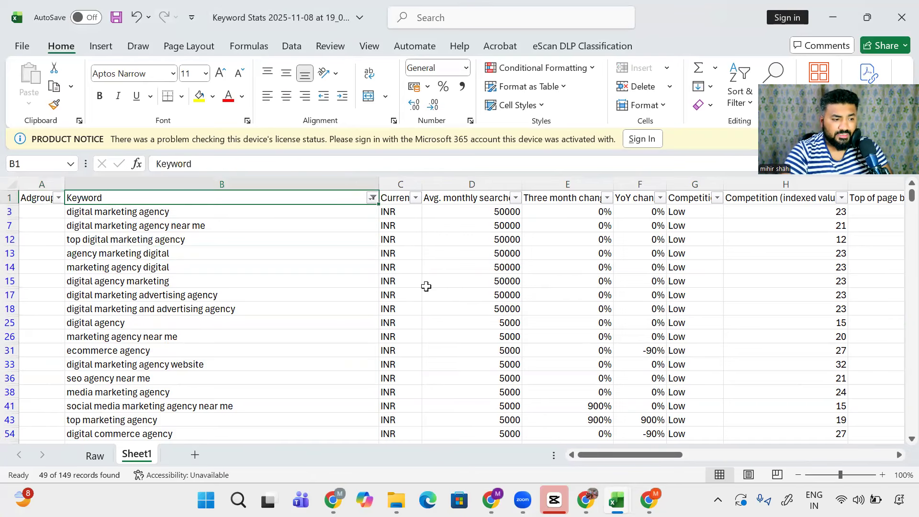
pyautogui.press('Down')
pyautogui.press('Left')
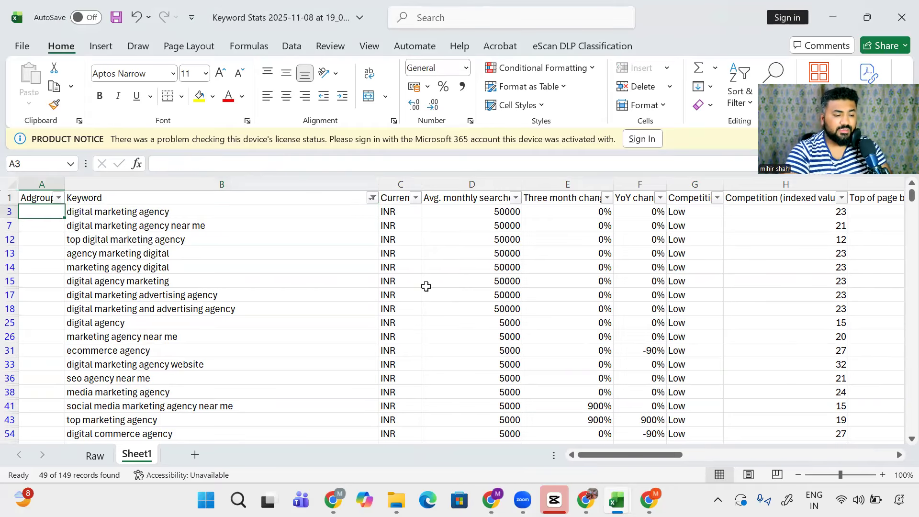
# Step: Enter Agency in the first filtered row's Adgroup cell and copy it
pyautogui.write('G')
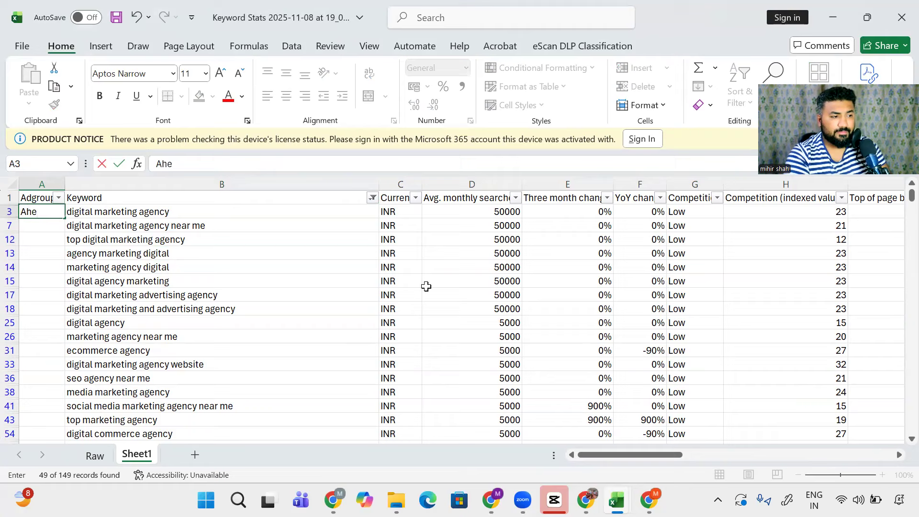
pyautogui.write('gency')
pyautogui.press('Return')
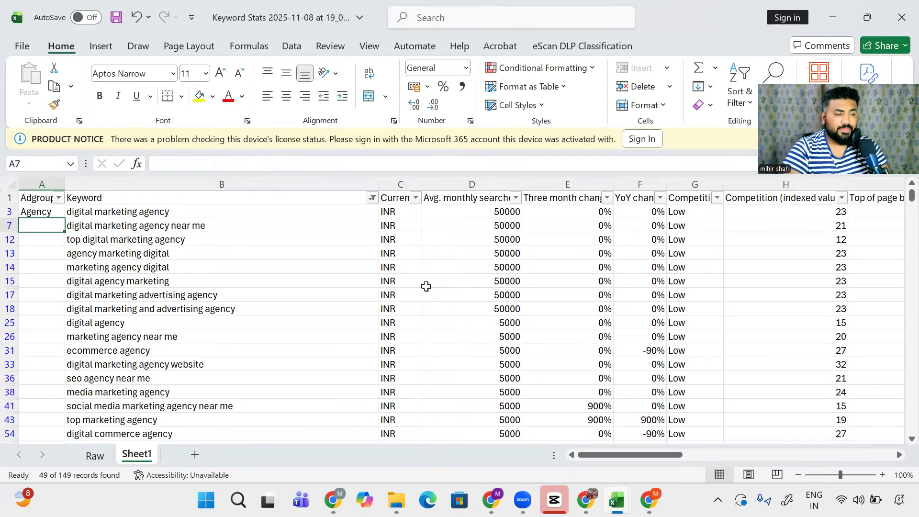
pyautogui.press('Right')
pyautogui.hotkey('ctrl', 'Down')
pyautogui.press('Left')
pyautogui.hotkey('ctrl', 'shift', 'Up')
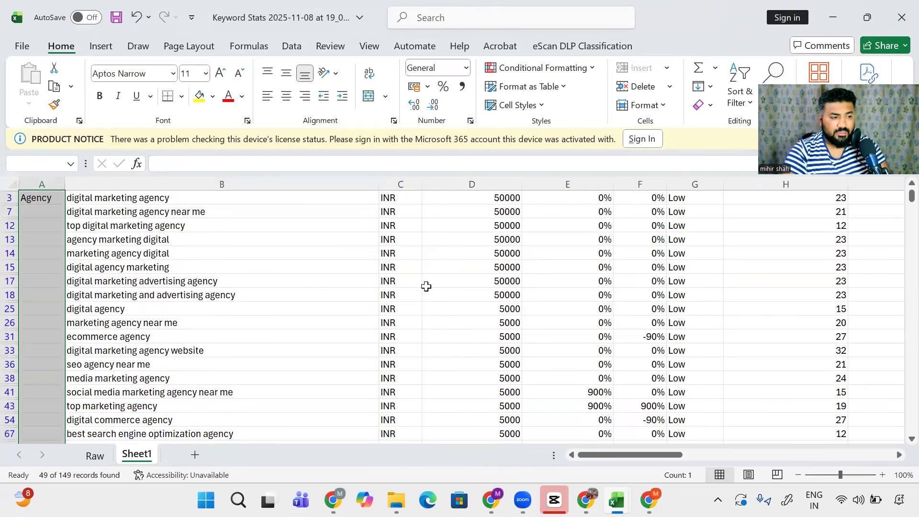
pyautogui.press('Up')
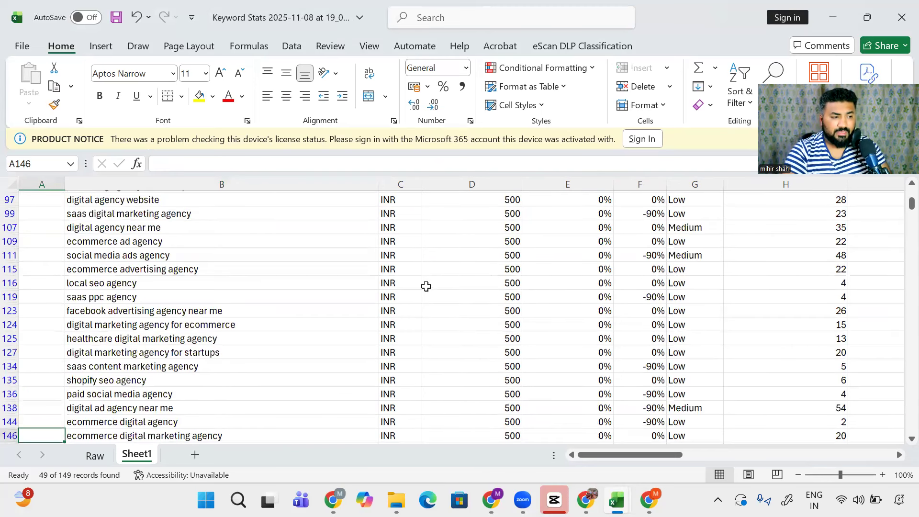
pyautogui.hotkey('ctrl', 'Up')
pyautogui.hotkey('ctrl', 'c')
# Step: Paste Agency into the Adgroup cells of all visible filtered rows up to A3
pyautogui.press('Right')
pyautogui.hotkey('ctrl', 'Down')
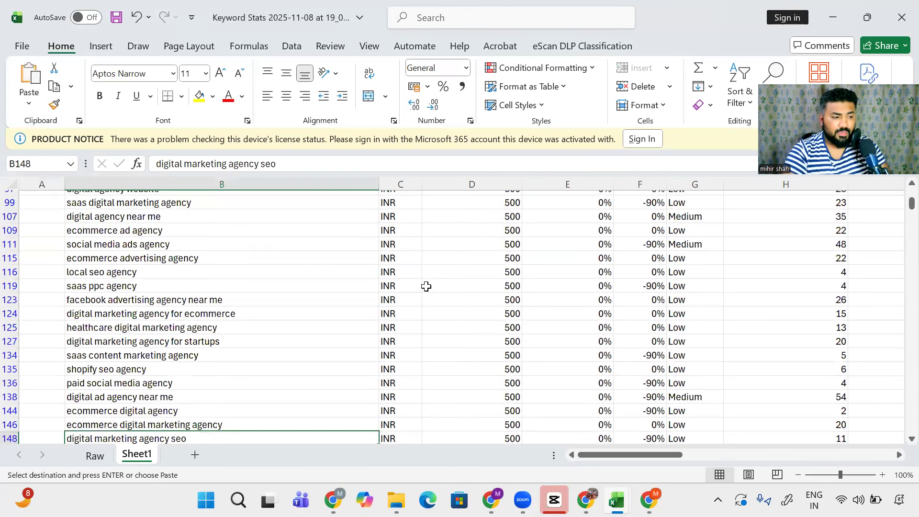
pyautogui.press('Left')
pyautogui.hotkey('ctrl', 'shift', 'Up')
pyautogui.hotkey('ctrl', 'v')
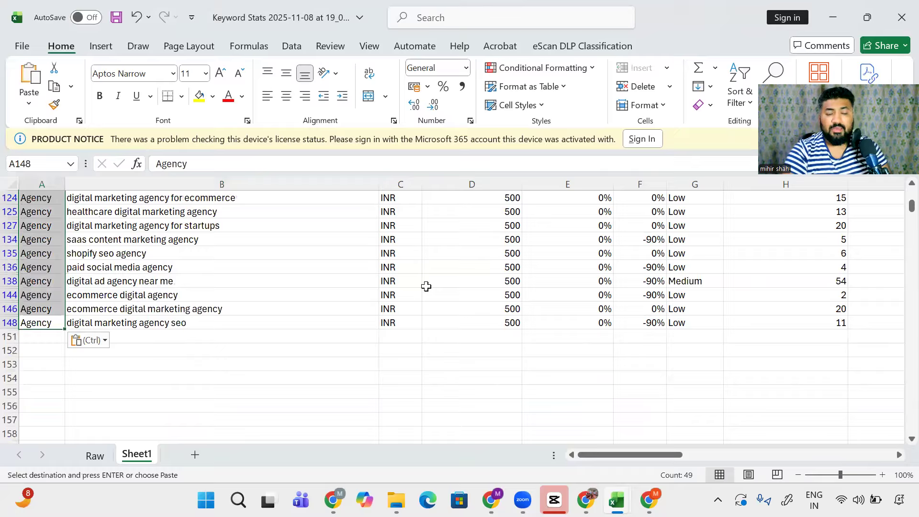
# Step: Return to the top and review the labelled agency keywords
pyautogui.press('Up')
pyautogui.press('Up')
pyautogui.press('Up')
pyautogui.press('Up')
pyautogui.press('Up')
pyautogui.press('Up')
pyautogui.press('Up')
pyautogui.press('Up')
pyautogui.press('Up')
pyautogui.hotkey('ctrl', 'Up')
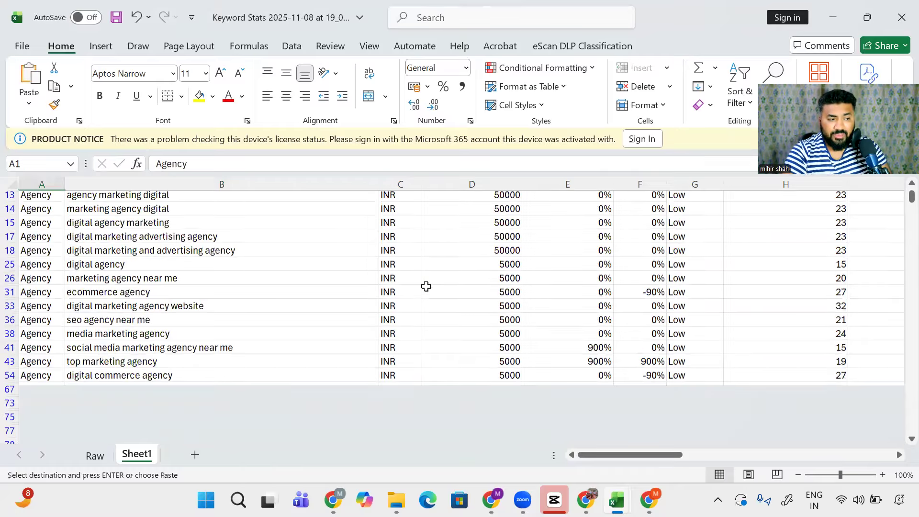
pyautogui.press('Right')
pyautogui.press('Down')
pyautogui.press('Down')
pyautogui.press('Down')
pyautogui.press('Down')
pyautogui.press('Down')
pyautogui.press('Down')
pyautogui.press('Down')
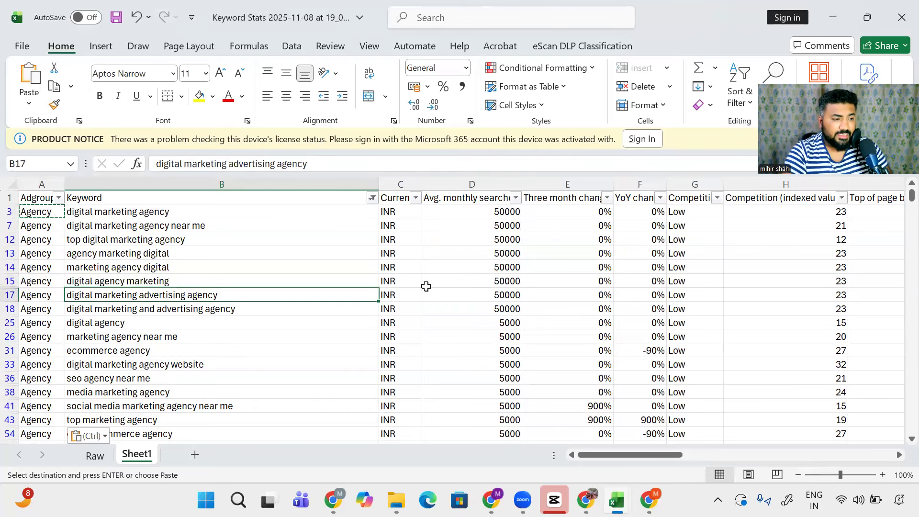
pyautogui.press('Down')
pyautogui.press('Down')
pyautogui.press('Down')
pyautogui.press('Down')
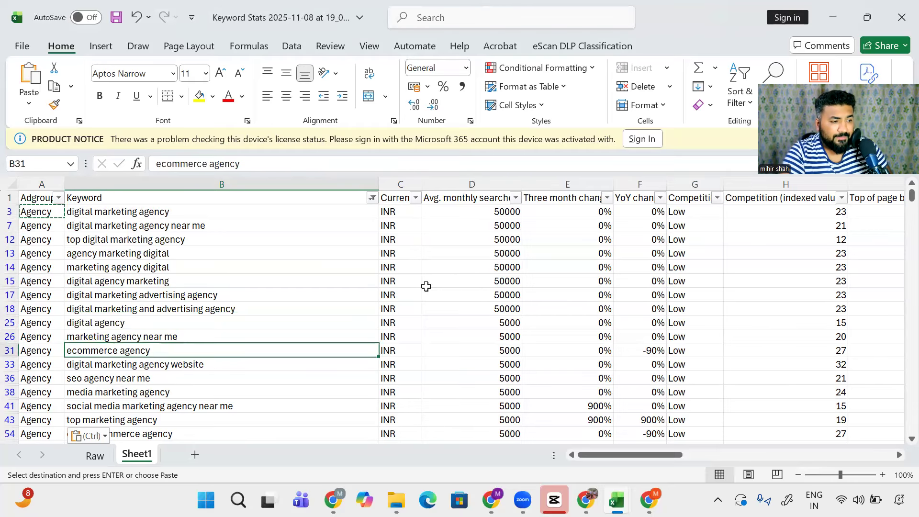
# Step: Overwrite Agency with Ecommerce in A31 and SEO in A36 of the Adgroup column
pyautogui.press('Left')
pyautogui.write('E')
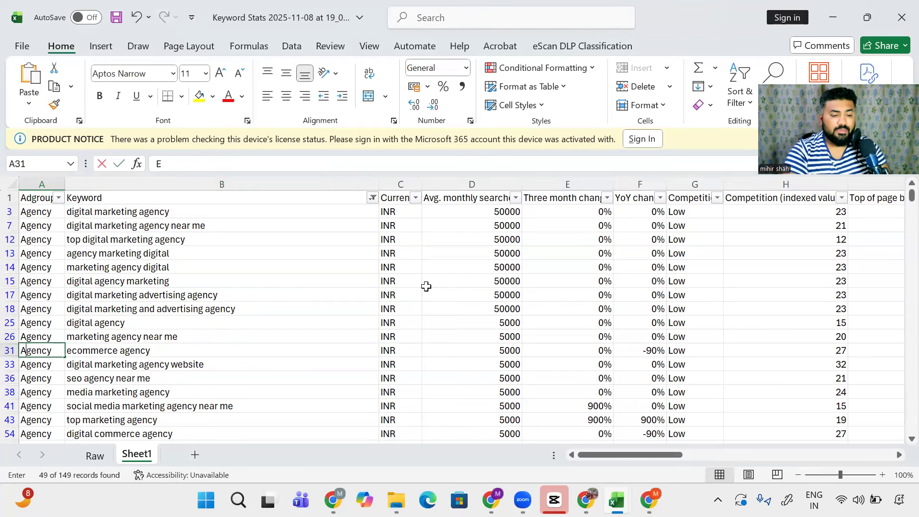
pyautogui.write('commere')
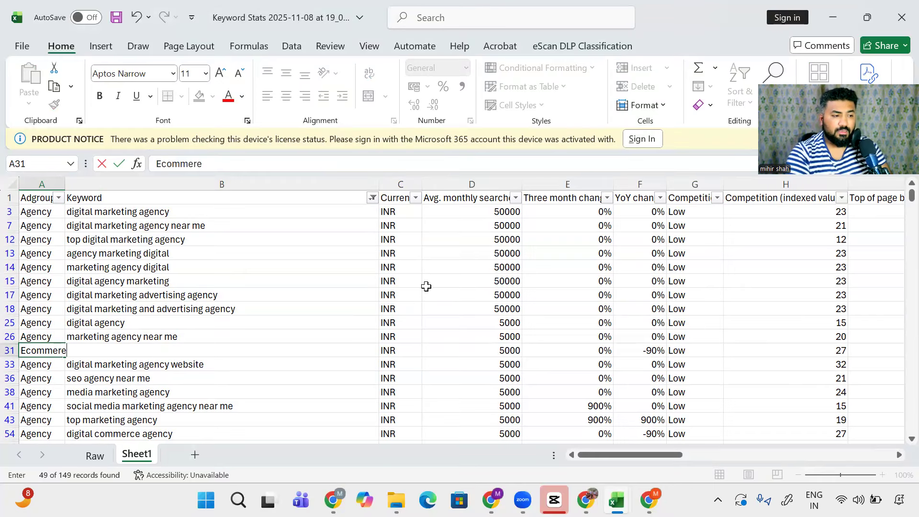
pyautogui.press('Return')
pyautogui.press('Up')
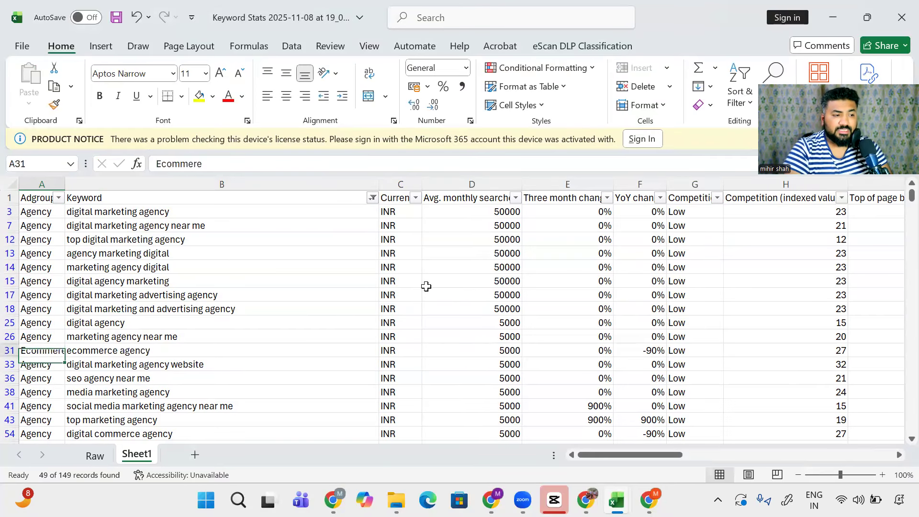
pyautogui.press('Right')
pyautogui.hotkey('ctrl', 'Up')
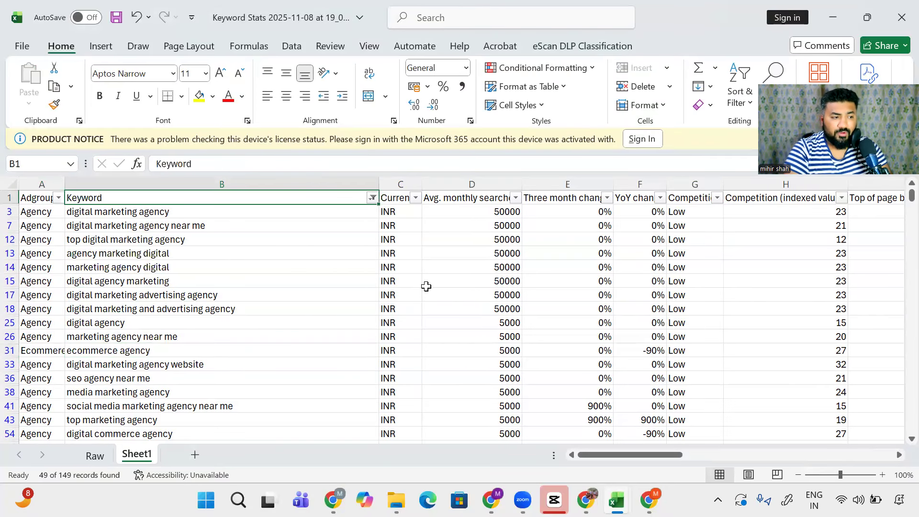
pyautogui.press('Left')
pyautogui.press('Down')
pyautogui.press('Down')
pyautogui.press('Down')
pyautogui.press('Down')
pyautogui.press('Down')
pyautogui.press('Down')
pyautogui.press('Down')
pyautogui.press('Down')
pyautogui.press('Down')
pyautogui.press('Down')
pyautogui.press('Down')
pyautogui.press('Up')
# Step: Change row 75's ad group from Agency to Small Business
pyautogui.press('Down')
pyautogui.press('Down')
pyautogui.press('Down')
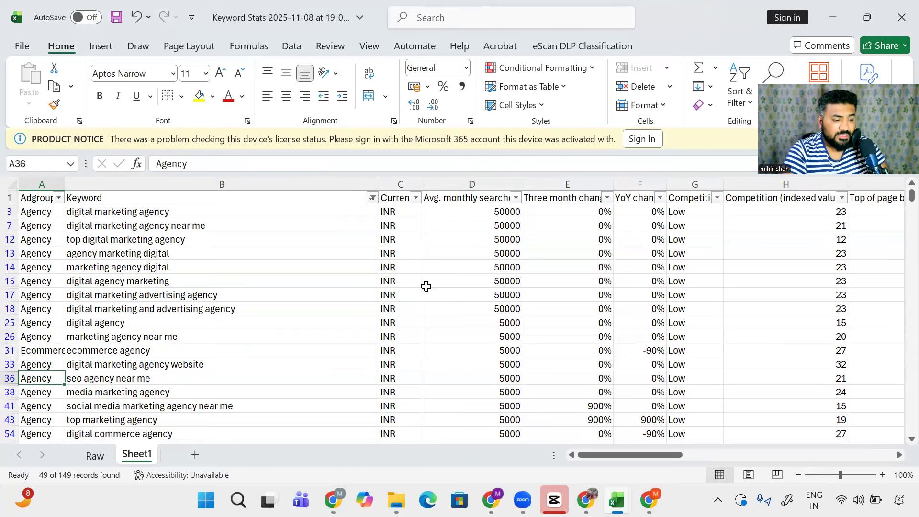
pyautogui.write('SE')
pyautogui.press('Return')
pyautogui.press('Down')
pyautogui.press('Down')
pyautogui.press('Down')
pyautogui.press('Down')
pyautogui.press('Down')
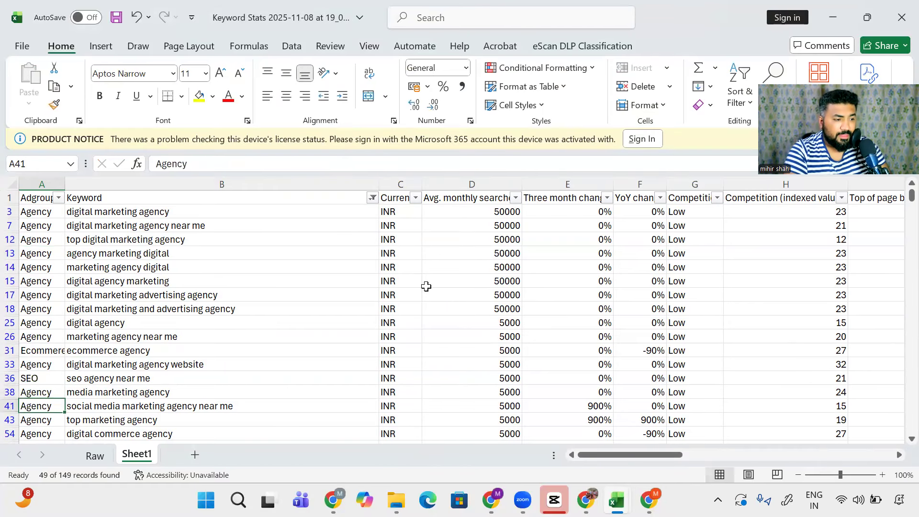
pyautogui.press('Down')
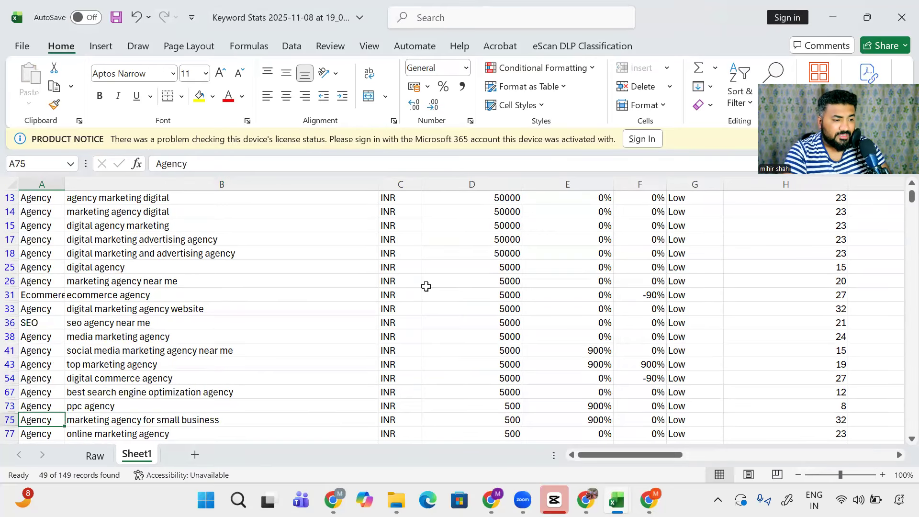
pyautogui.write('Small')
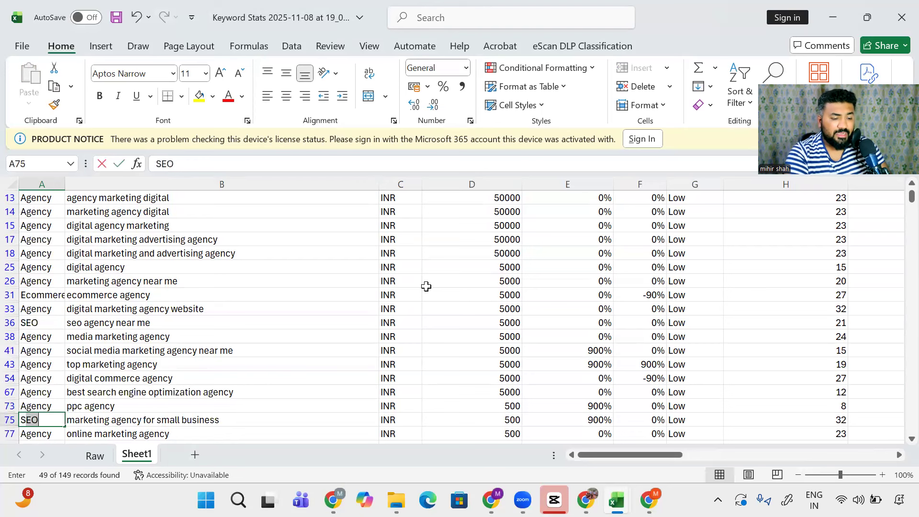
pyautogui.write(' Business')
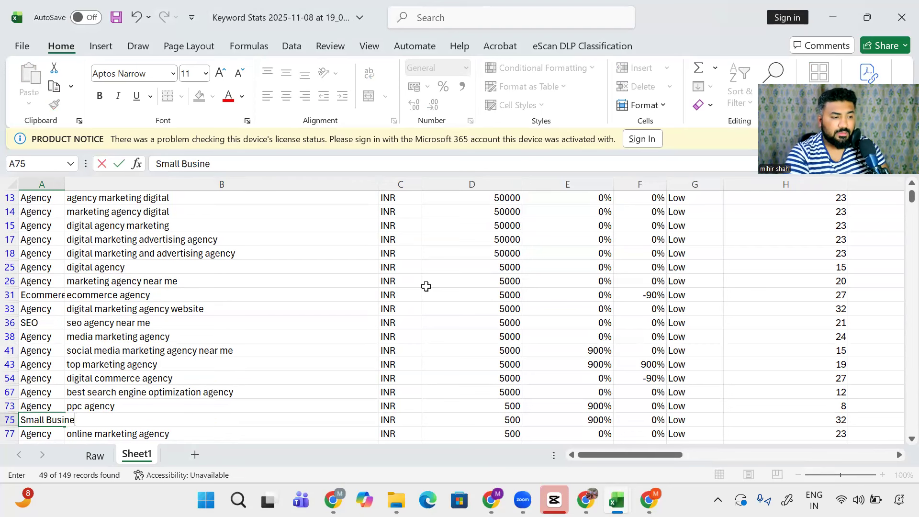
pyautogui.press('Return')
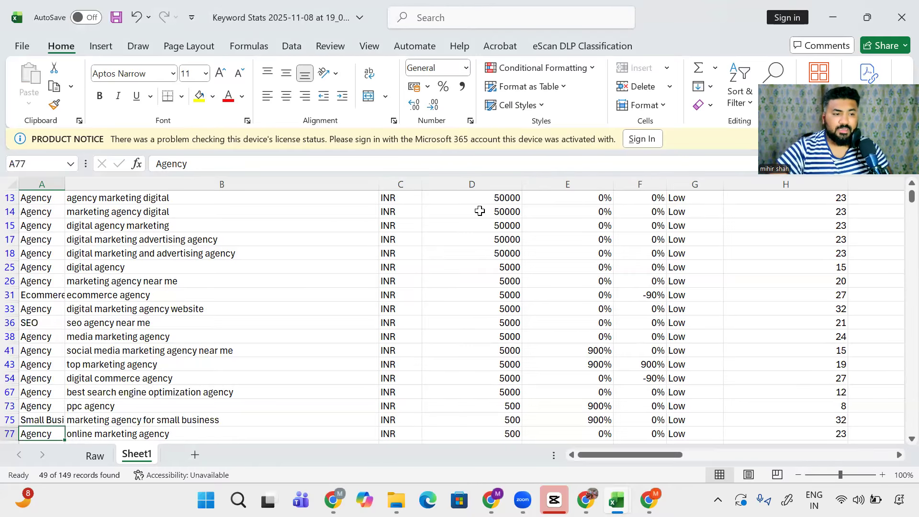
pyautogui.click(340, 225)
pyautogui.hotkey('ctrl', 'Up')
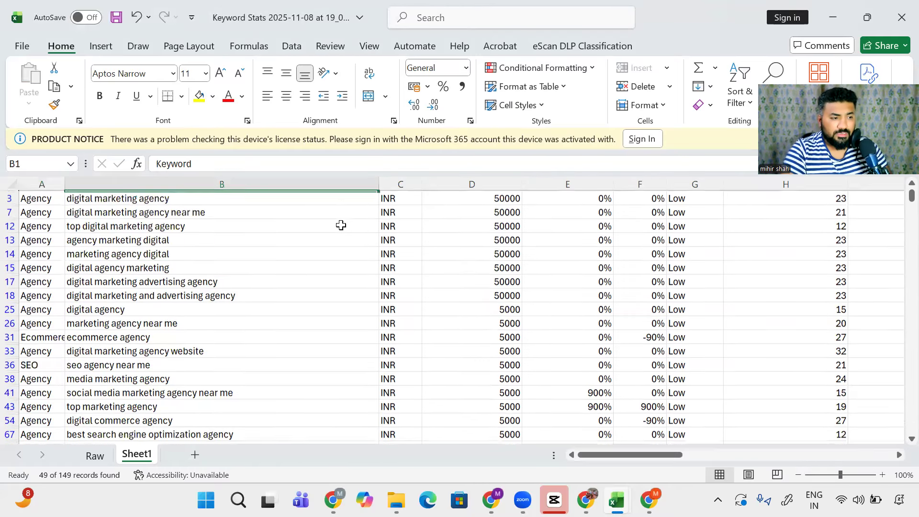
# Step: Filter the Keyword column to keywords containing 'eco'
pyautogui.hotkey('alt', 'Down')
pyautogui.write('e')
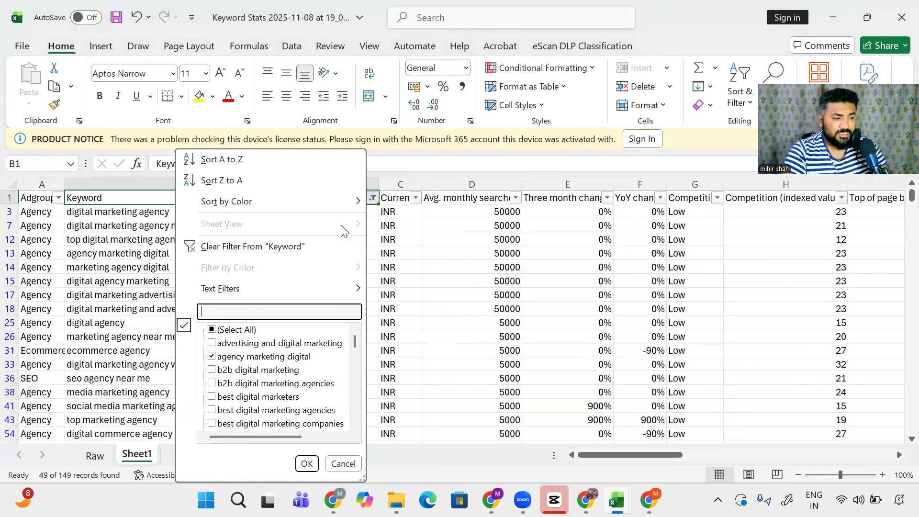
pyautogui.write('ecommerce')
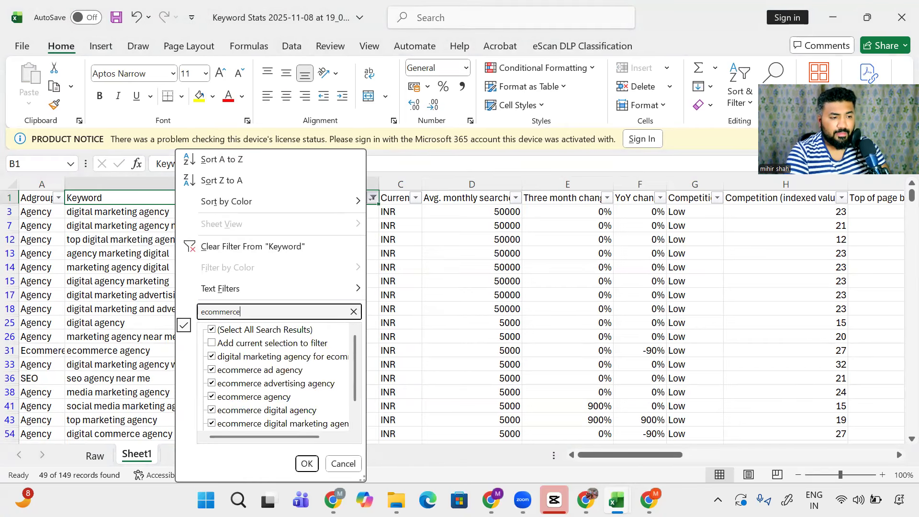
pyautogui.press('Return')
# Step: Copy the Ecommerce label from A31 and paste it into A82
pyautogui.press('Down')
pyautogui.press('Left')
pyautogui.hotkey('ctrl', 'c')
pyautogui.press('Down')
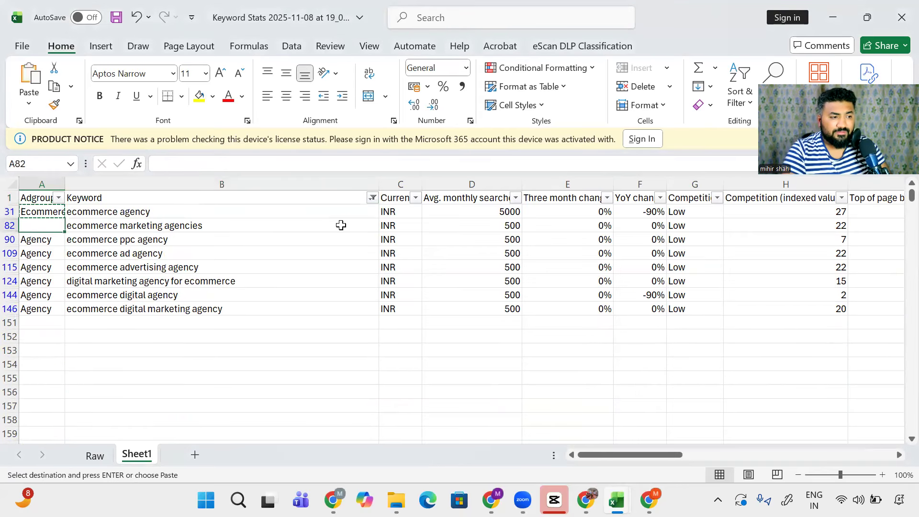
pyautogui.hotkey('ctrl', 'v')
# Step: Paste Ecommerce into the remaining ecommerce rows A90 through A146
pyautogui.press('Down')
pyautogui.press('Right')
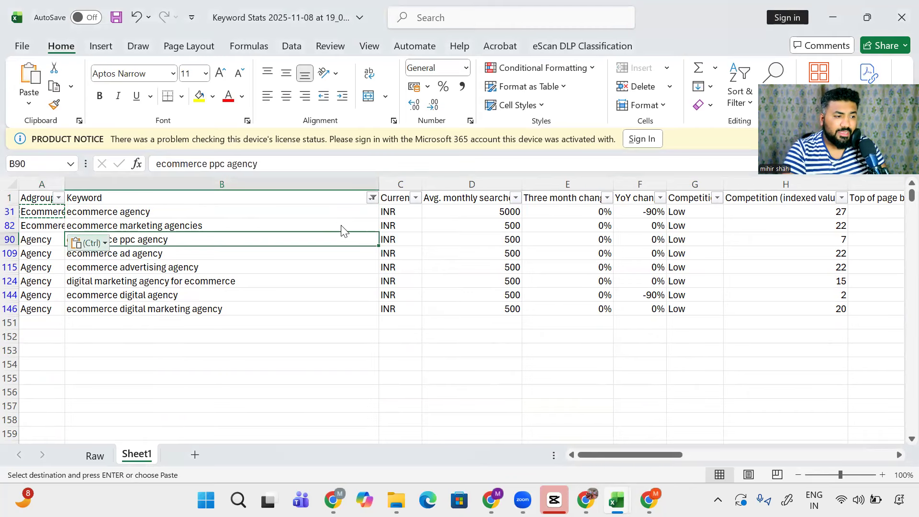
pyautogui.press('ctrl')
pyautogui.press('ctrl')
pyautogui.press('Left')
pyautogui.press('Right')
pyautogui.press('ctrl')
pyautogui.press('ctrl')
pyautogui.press('Down')
pyautogui.press('Down')
pyautogui.press('Down')
pyautogui.press('Down')
pyautogui.press('Down')
pyautogui.press('Left')
pyautogui.hotkey('ctrl', 'shift', 'Up')
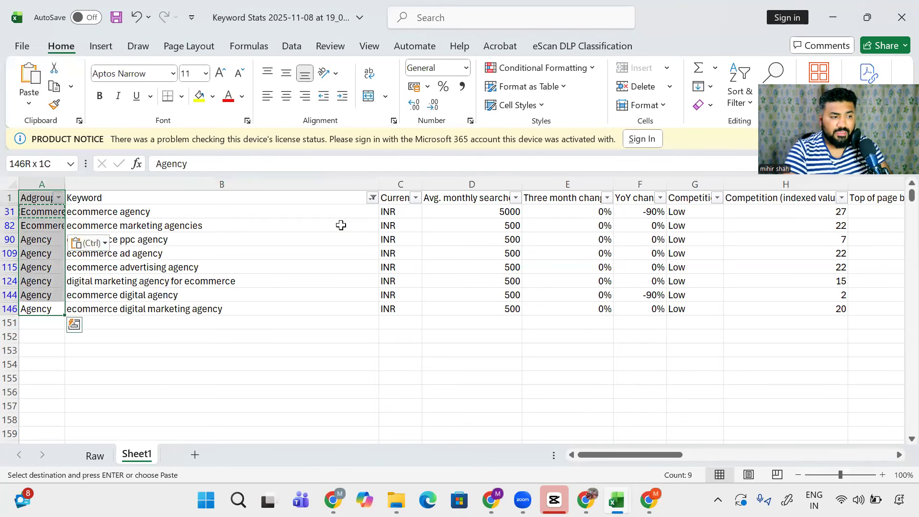
pyautogui.hotkey('shift', 'Down')
pyautogui.hotkey('shift', 'Down')
pyautogui.hotkey('shift', 'Down')
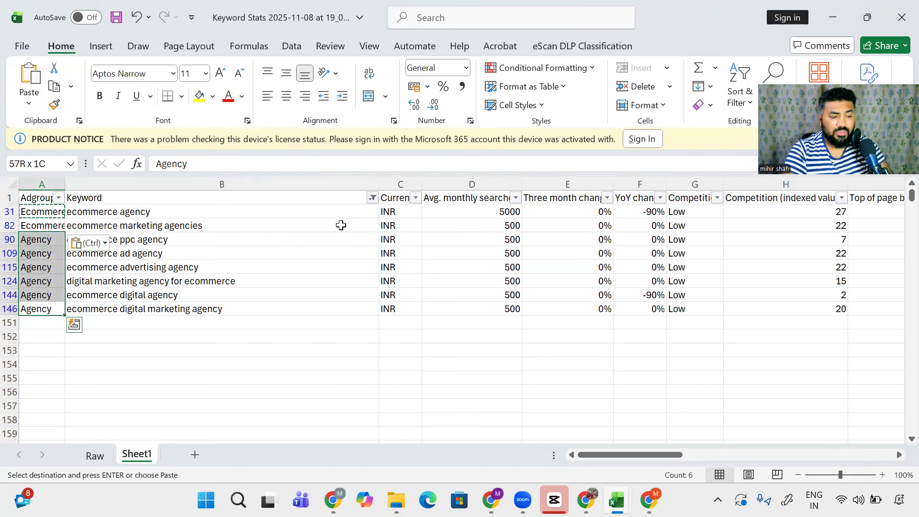
pyautogui.hotkey('ctrl', 'v')
# Step: Clear the Keyword filter to show all rows, then copy 'best digital marketing companies'
pyautogui.hotkey('ctrl', 'Up')
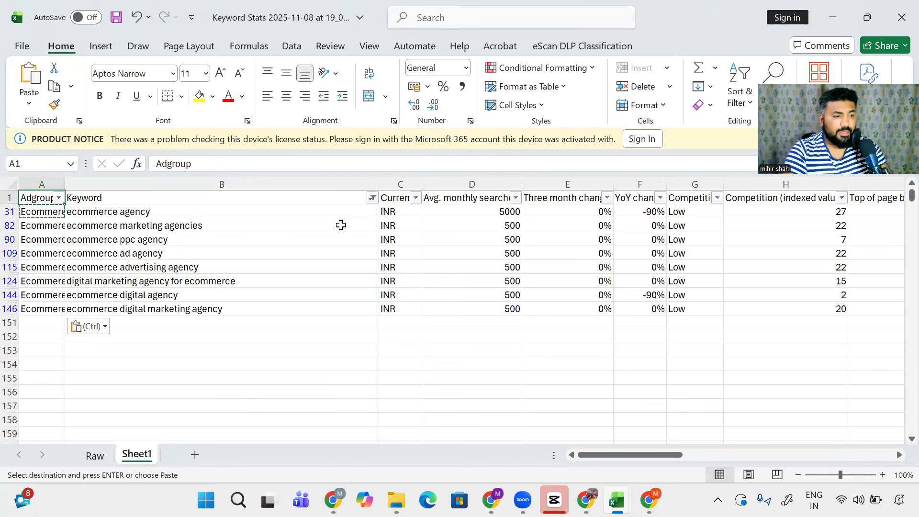
pyautogui.press('Right')
pyautogui.hotkey('alt', 'Down')
pyautogui.press('Up')
pyautogui.press('space')
pyautogui.press('Return')
pyautogui.press('Down')
pyautogui.press('Down')
pyautogui.press('Down')
pyautogui.press('Down')
pyautogui.press('Down')
pyautogui.press('Down')
pyautogui.press('Down')
pyautogui.press('Down')
pyautogui.hotkey('ctrl', 'c')
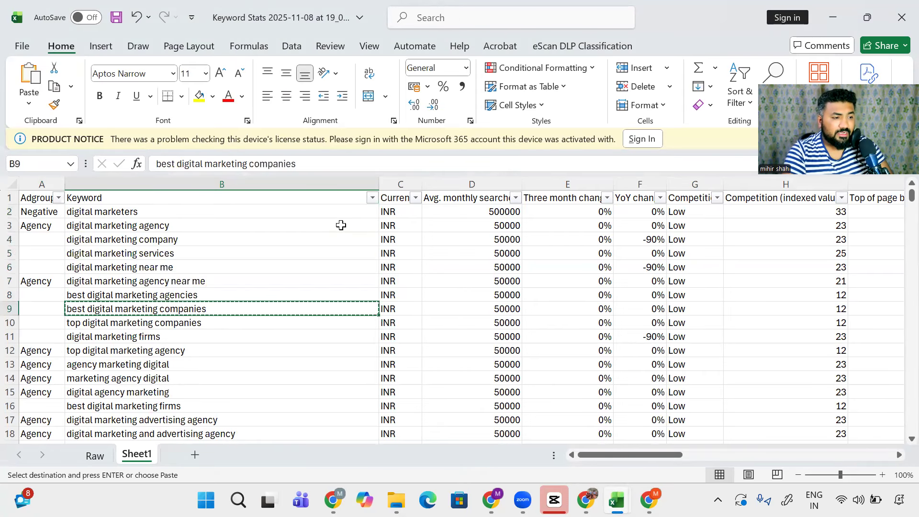
# Step: Filter the Keyword column to the 'companies' keywords using the pasted keyword
pyautogui.click(371, 197)
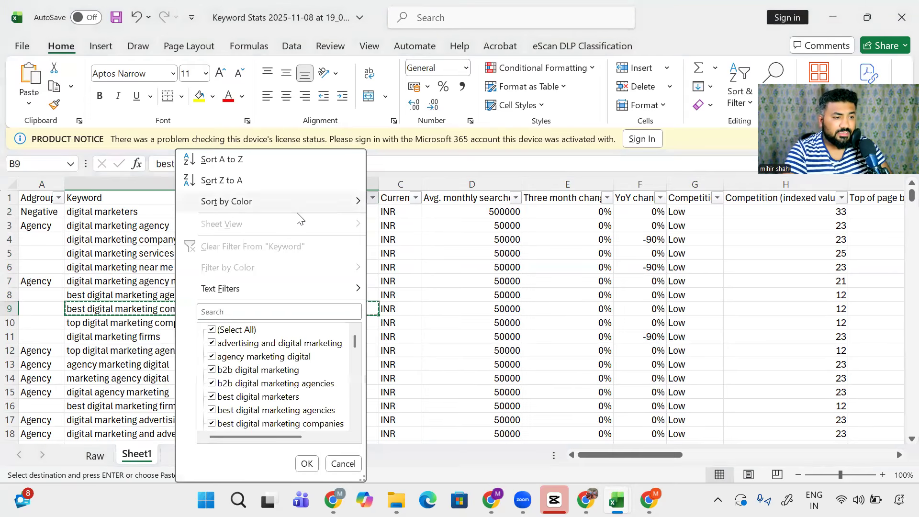
pyautogui.click(237, 310)
pyautogui.hotkey('ctrl', 'v')
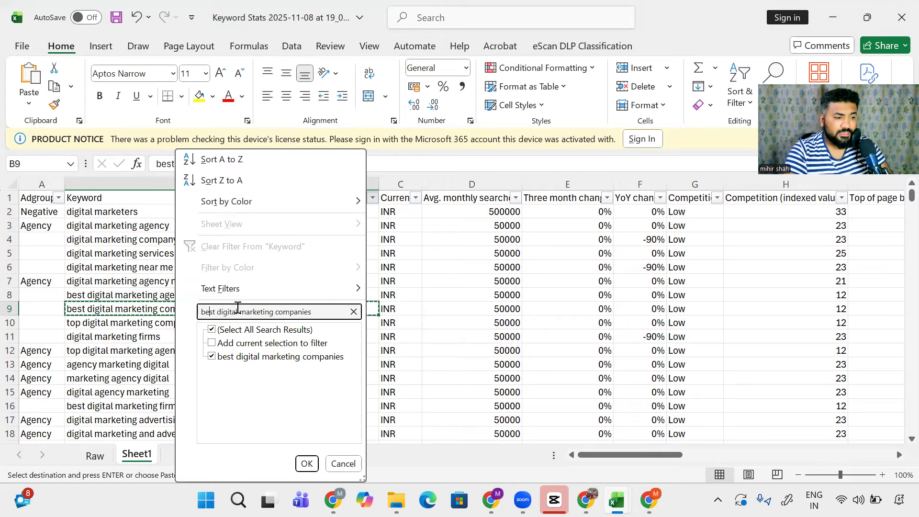
pyautogui.hotkey('ctrl', 'shift', 'Right')
pyautogui.press('BackSpace')
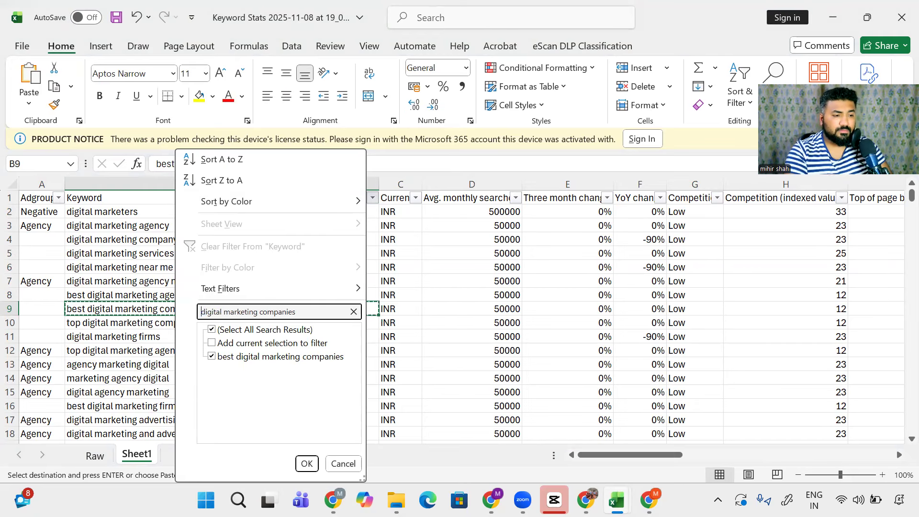
pyautogui.press('Escape')
pyautogui.press('Down')
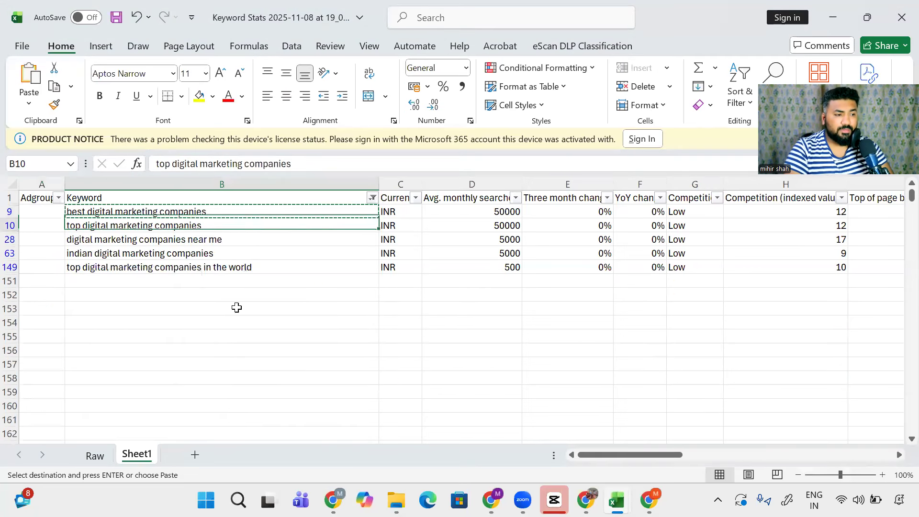
# Step: Enter DM Company as the ad group for row 9
pyautogui.press('Left')
pyautogui.press('Up')
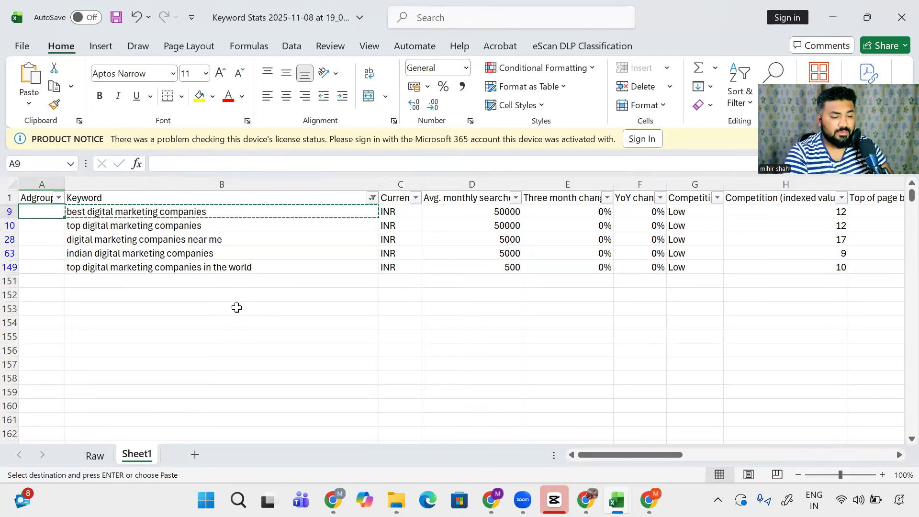
pyautogui.press('F2')
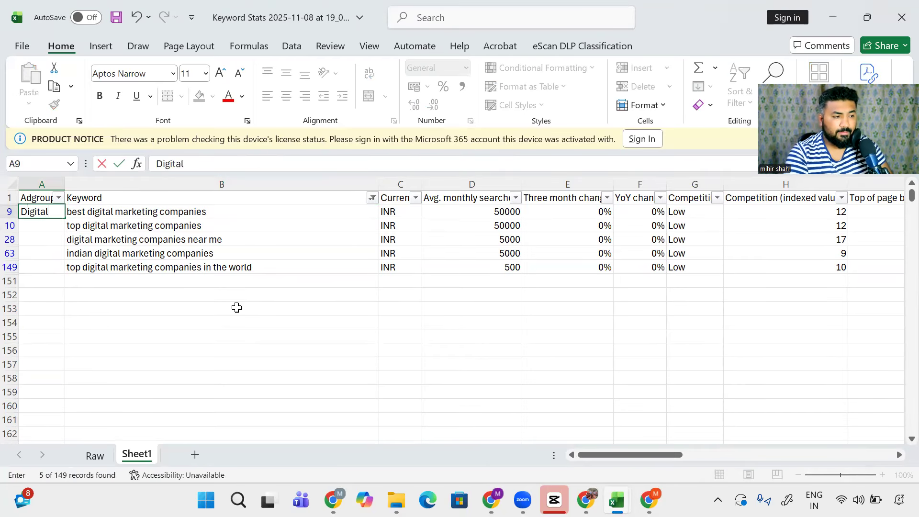
pyautogui.press('BackSpace')
pyautogui.press('BackSpace')
pyautogui.press('BackSpace')
pyautogui.press('BackSpace')
pyautogui.press('BackSpace')
pyautogui.press('BackSpace')
pyautogui.press('BackSpace')
pyautogui.press('BackSpace')
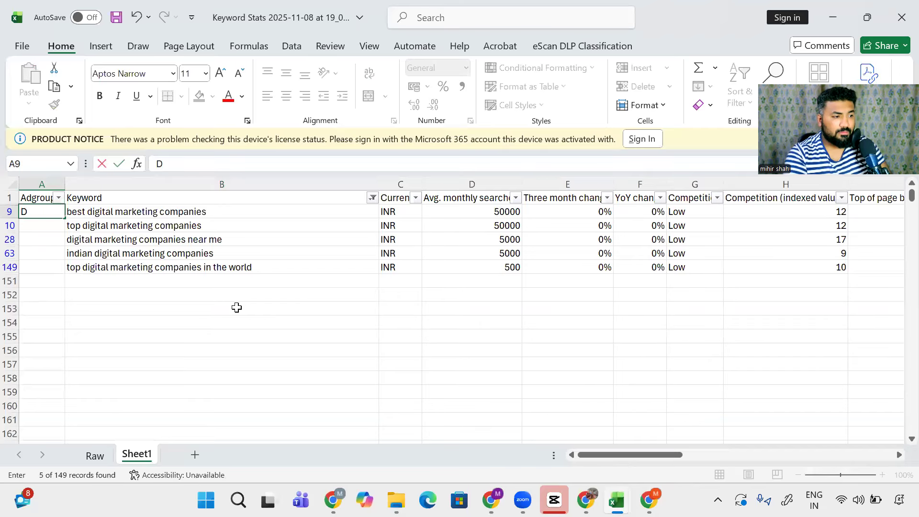
pyautogui.write('M Compan')
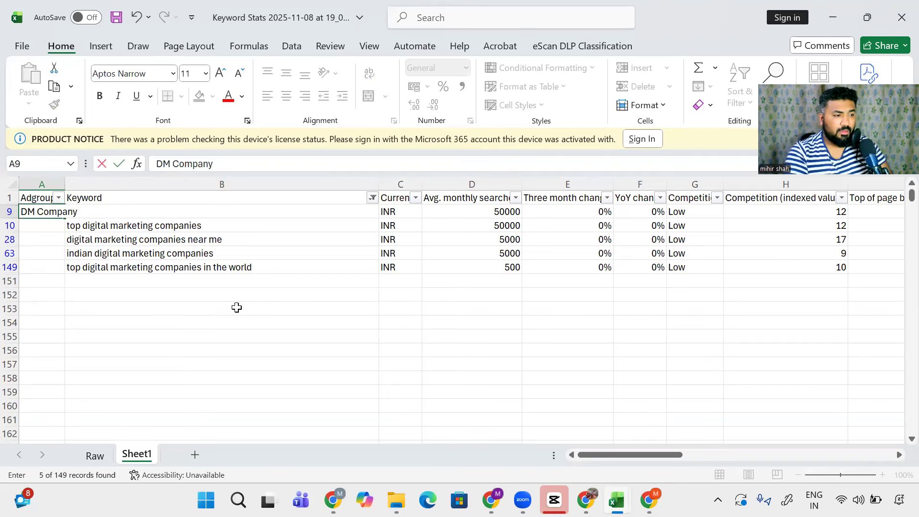
pyautogui.write('y')
pyautogui.press('Return')
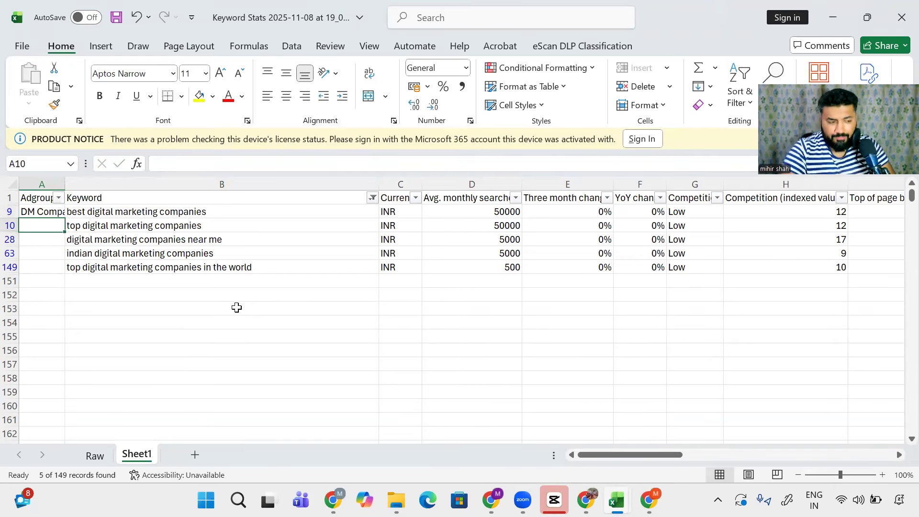
# Step: Paste DM Company into the Adgroup cells of all filtered companies rows
pyautogui.press('Up')
pyautogui.hotkey('ctrl', 'c')
pyautogui.press('Right')
pyautogui.hotkey('ctrl', 'Down')
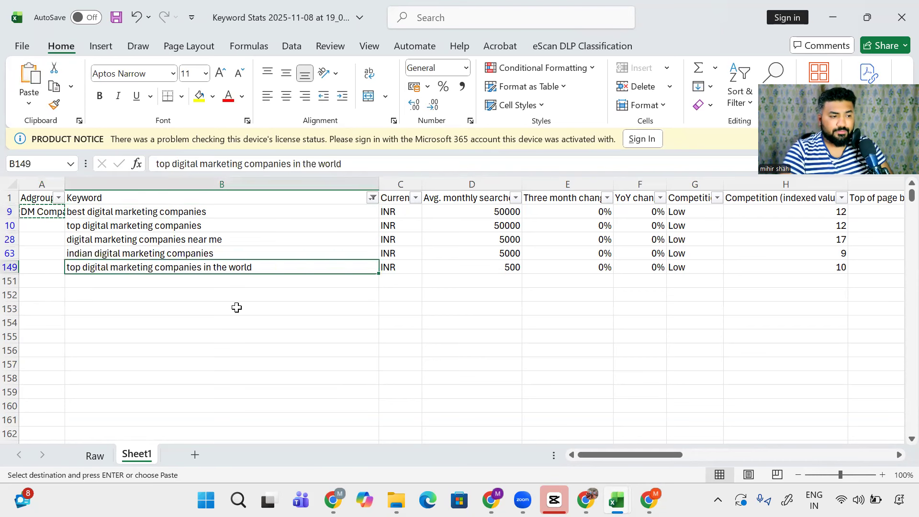
pyautogui.press('Left')
pyautogui.hotkey('shift', 'Up')
pyautogui.hotkey('shift', 'Up')
pyautogui.hotkey('shift', 'Up')
pyautogui.hotkey('shift', 'Up')
pyautogui.hotkey('ctrl', 'v')
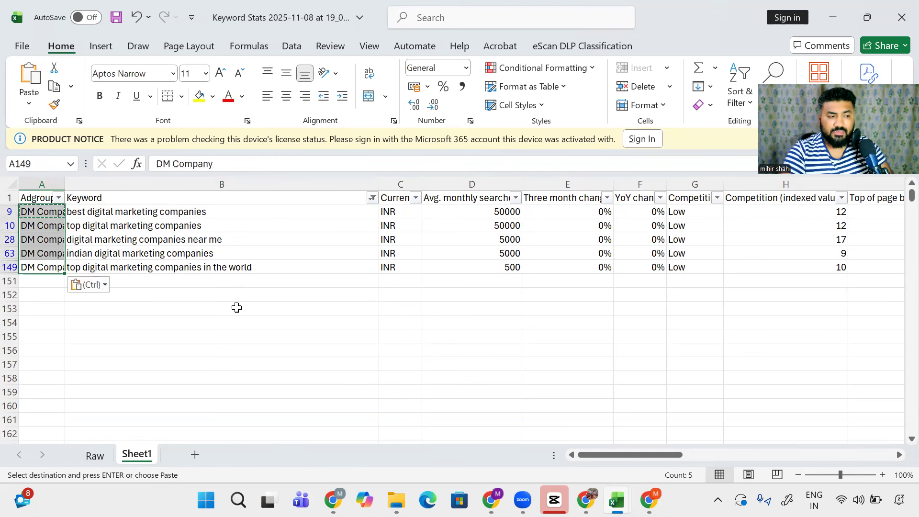
pyautogui.press('Up')
pyautogui.press('Up')
pyautogui.press('Up')
pyautogui.press('Up')
pyautogui.press('Up')
# Step: Clear the Keyword filter so every row shows again
pyautogui.press('Right')
pyautogui.hotkey('alt', 'Down')
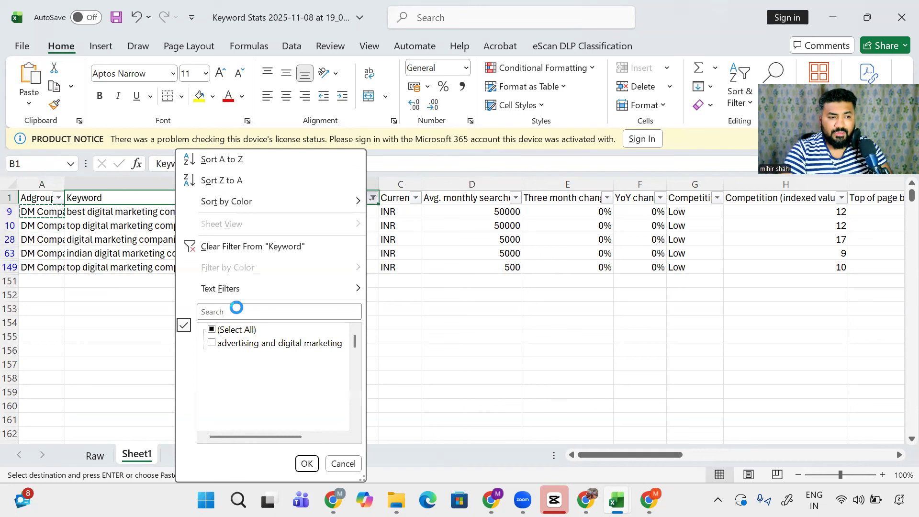
pyautogui.press('Tab')
pyautogui.press('space')
pyautogui.press('Return')
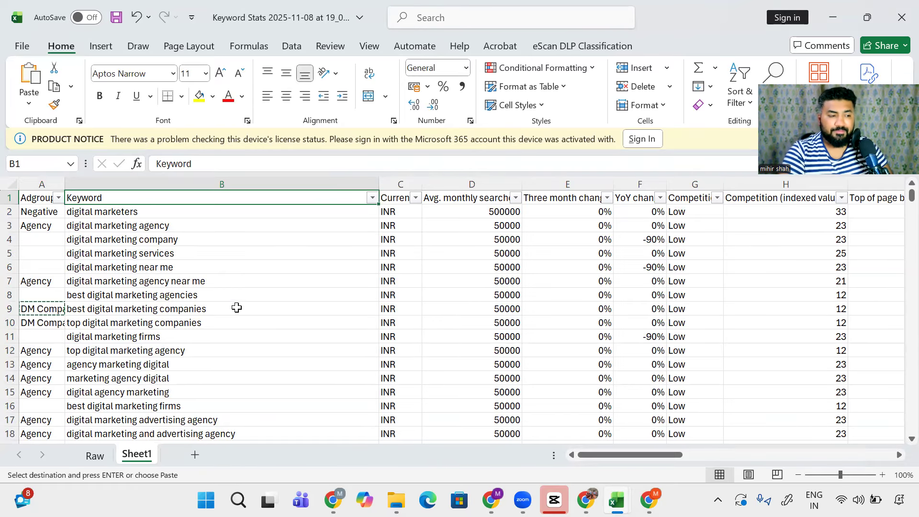
pyautogui.press('Left')
pyautogui.press('Down')
pyautogui.press('Down')
pyautogui.press('Down')
pyautogui.press('Down')
pyautogui.press('Down')
pyautogui.press('Down')
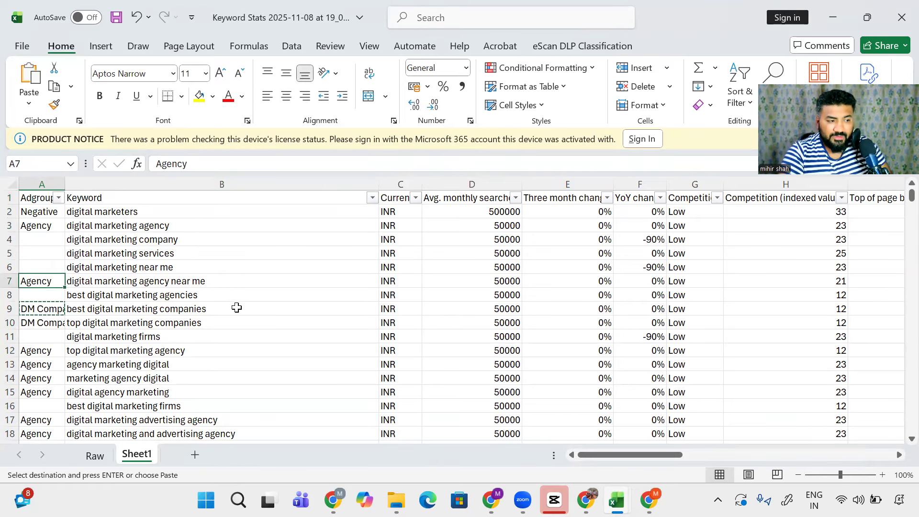
# Step: Filter the Adgroup column to show only (Blanks)
pyautogui.hotkey('ctrl', 'Home')
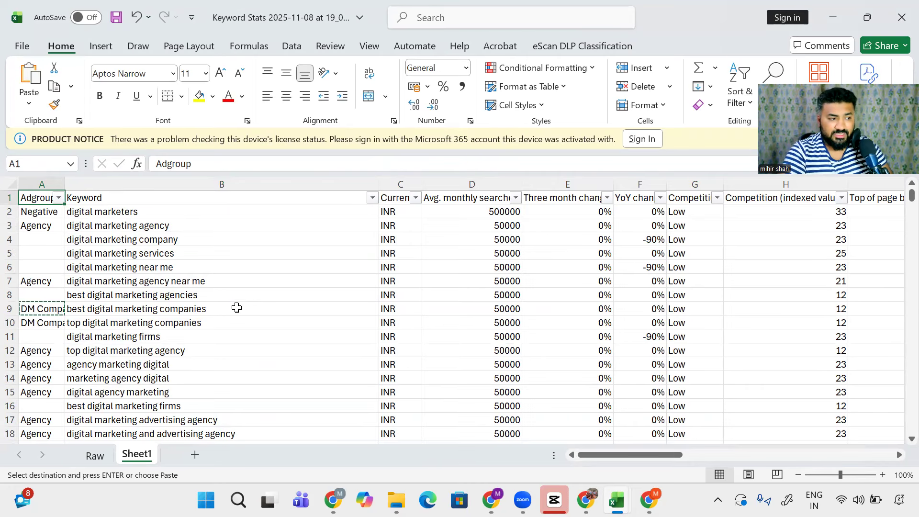
pyautogui.hotkey('alt', 'Down')
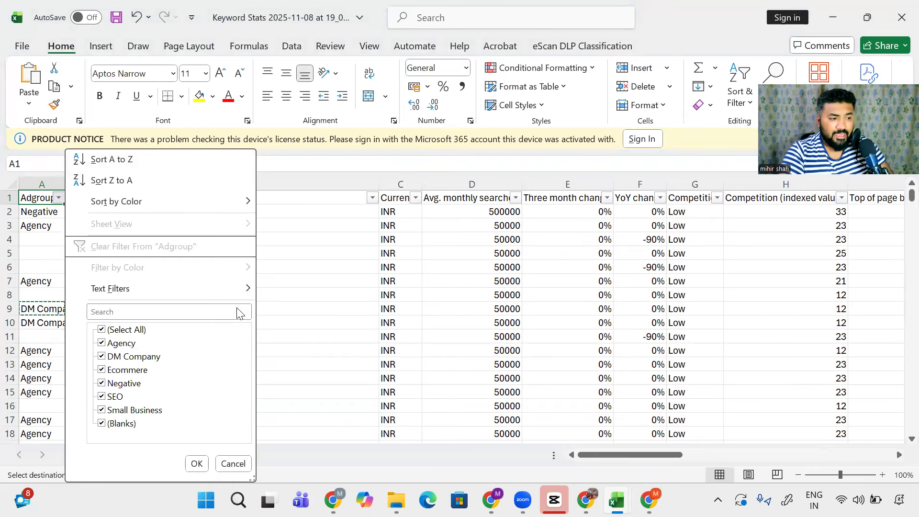
pyautogui.press('space')
pyautogui.press('Down')
pyautogui.press('Down')
pyautogui.press('Down')
pyautogui.press('Down')
pyautogui.press('Down')
pyautogui.press('Down')
pyautogui.press('Down')
pyautogui.press('space')
pyautogui.press('Return')
# Step: Copy the unassigned keyword 'digital marketing consultation'
pyautogui.press('Down')
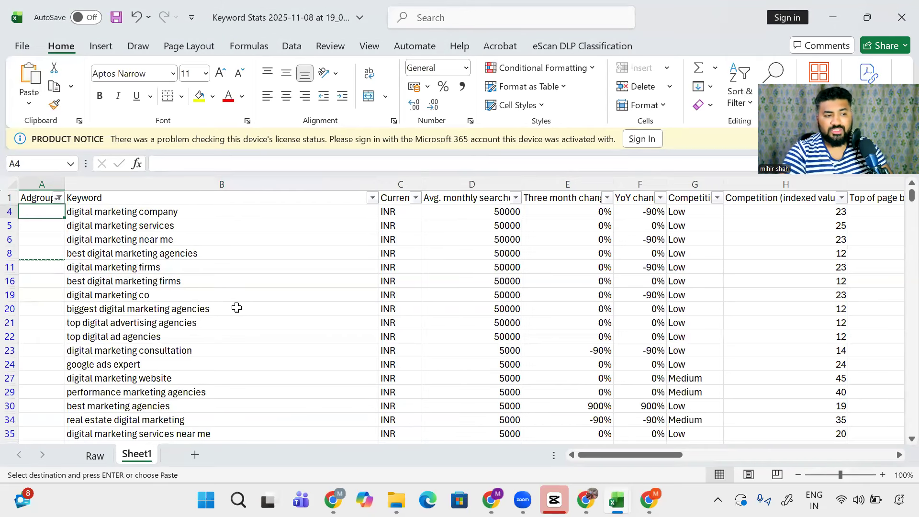
pyautogui.press('Escape')
pyautogui.press('Right')
pyautogui.press('Down')
pyautogui.press('Down')
pyautogui.press('Down')
pyautogui.press('Down')
pyautogui.press('Down')
pyautogui.press('Down')
pyautogui.press('Down')
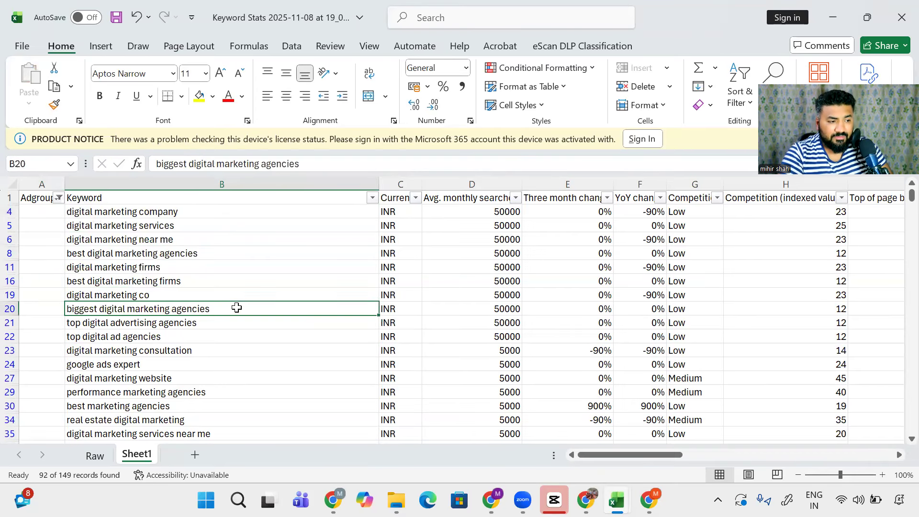
pyautogui.press('Down')
pyautogui.press('Down')
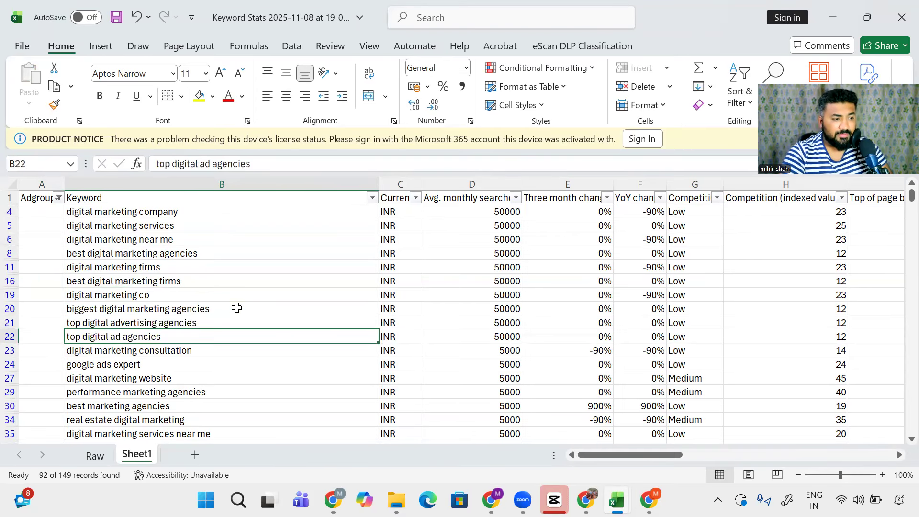
pyautogui.press('Down')
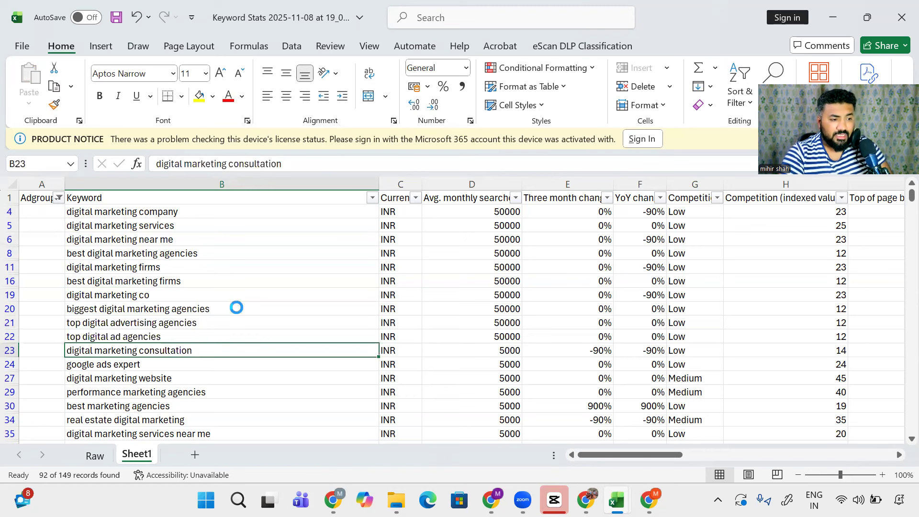
pyautogui.hotkey('ctrl', 'c')
pyautogui.hotkey('ctrl', 'Up')
pyautogui.hotkey('alt', 'Down')
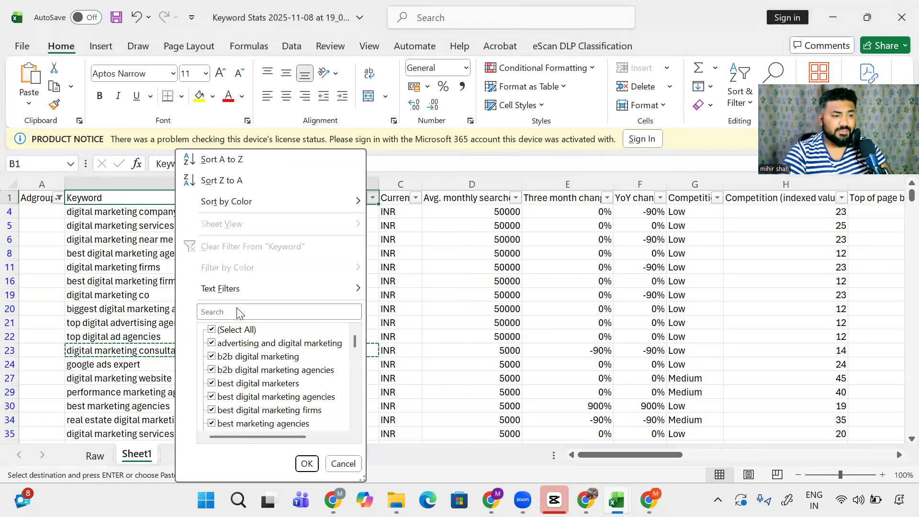
# Step: Filter the Keyword column by 'consul' to show the five consulting keywords
pyautogui.click(239, 312)
pyautogui.hotkey('ctrl', 'v')
pyautogui.doubleClick(238, 312)
pyautogui.hotkey('ctrl', 'shift', 'Left')
pyautogui.press('BackSpace')
pyautogui.press('Return')
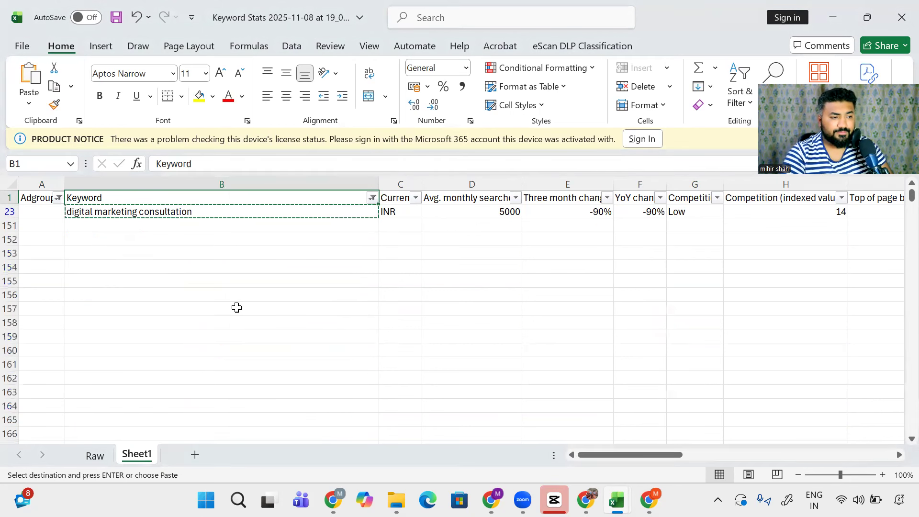
pyautogui.hotkey('alt', 'Down')
pyautogui.press('Down')
pyautogui.press('Down')
pyautogui.press('Down')
pyautogui.press('Down')
pyautogui.press('Down')
pyautogui.write('consul')
pyautogui.press('Return')
pyautogui.press('Down')
pyautogui.press('Escape')
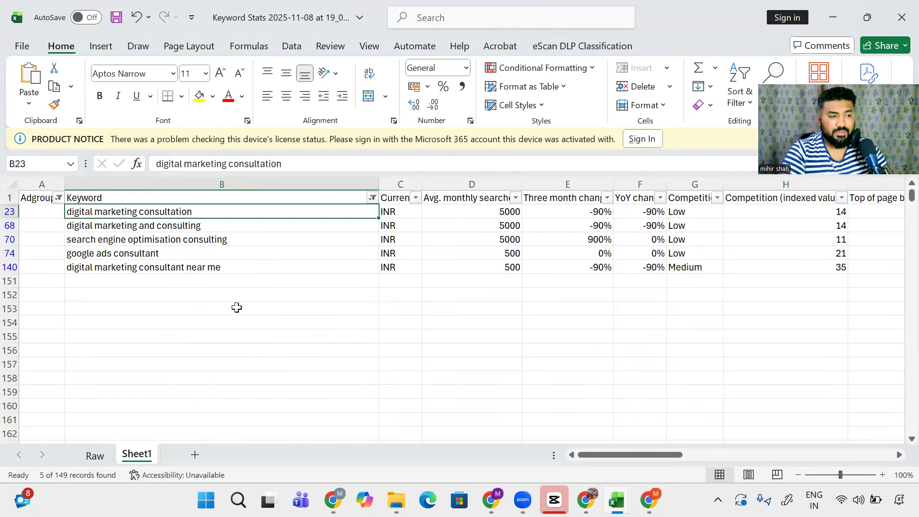
# Step: Enter Consultation as the ad group in A23 and copy it
pyautogui.press('Left')
pyautogui.write('Co')
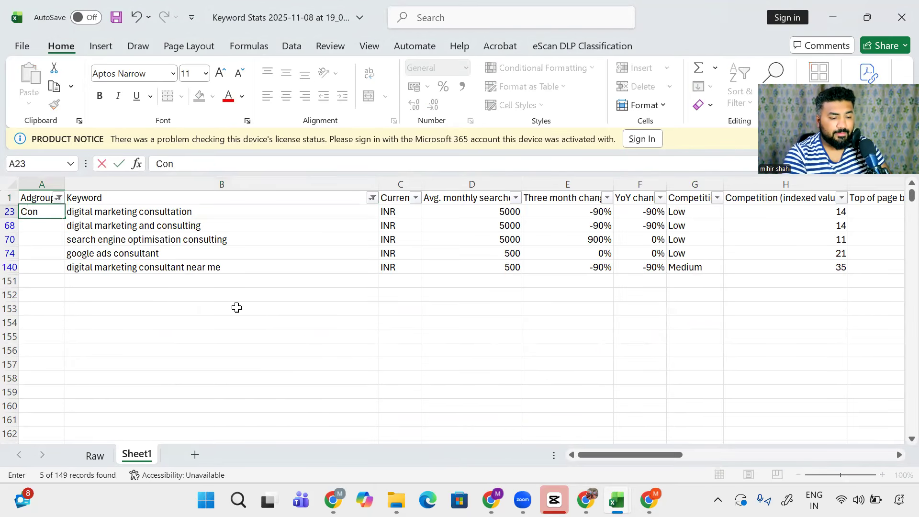
pyautogui.write('nsultar')
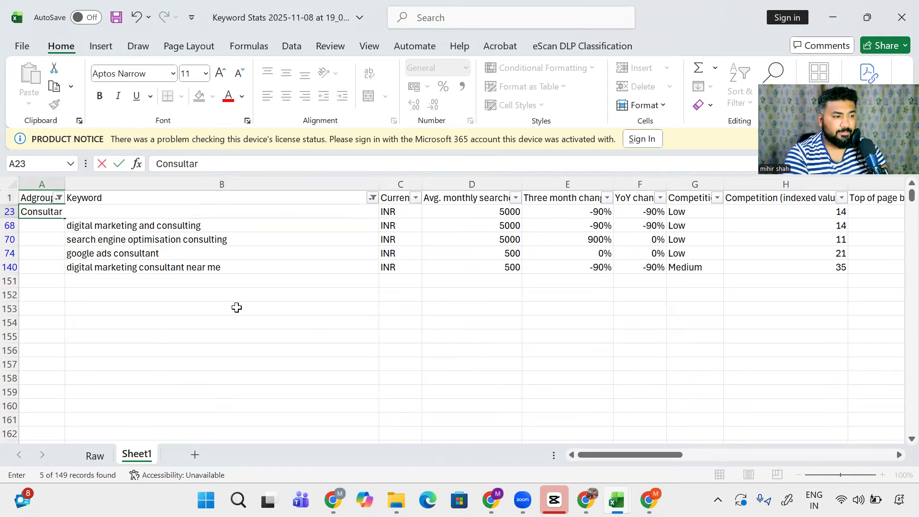
pyautogui.write('ion')
pyautogui.press('Return')
pyautogui.press('Right')
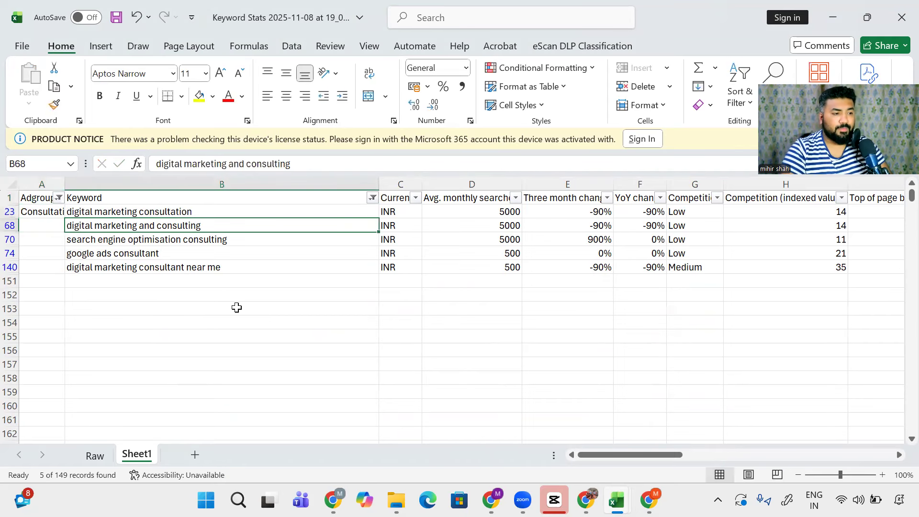
pyautogui.press('Down')
pyautogui.press('Down')
pyautogui.press('Down')
pyautogui.press('Left')
pyautogui.press('Up')
pyautogui.press('Up')
pyautogui.press('Up')
pyautogui.press('Up')
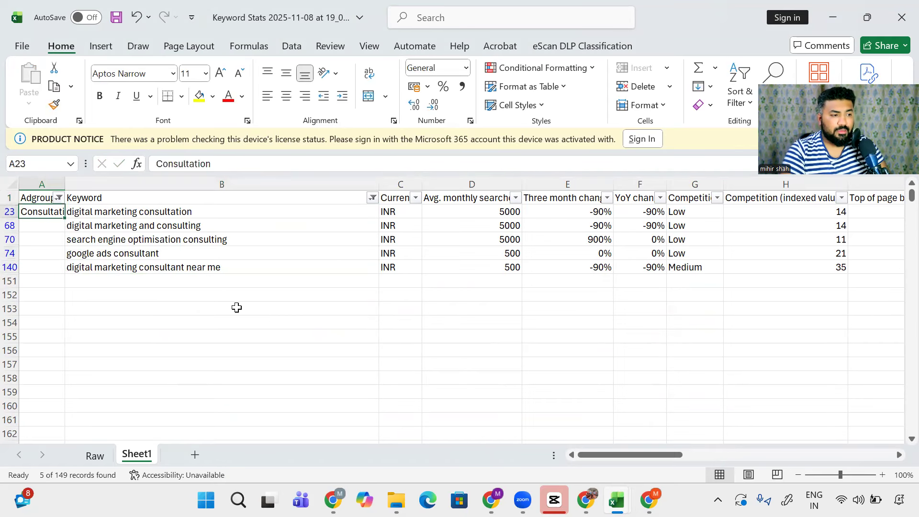
pyautogui.hotkey('ctrl', 'c')
# Step: Attempt pasting over the filtered Adgroup range, dismissing the multiple-selections error
pyautogui.press('Right')
pyautogui.press('Down')
pyautogui.press('Down')
pyautogui.press('Down')
pyautogui.press('Down')
pyautogui.press('Left')
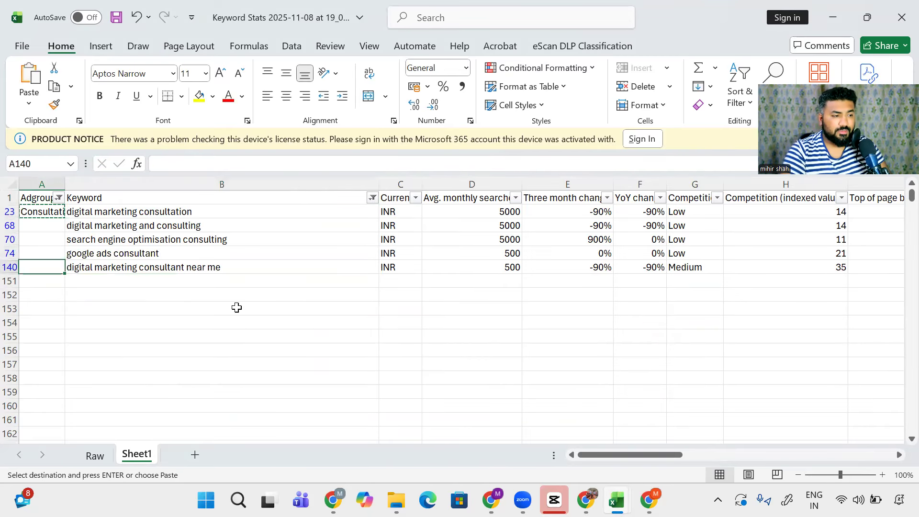
pyautogui.hotkey('shift', 'Up')
pyautogui.hotkey('shift', 'Up')
pyautogui.hotkey('shift', 'Up')
pyautogui.hotkey('shift', 'Up')
pyautogui.hotkey('shift', 'Up')
pyautogui.hotkey('ctrl', 'v')
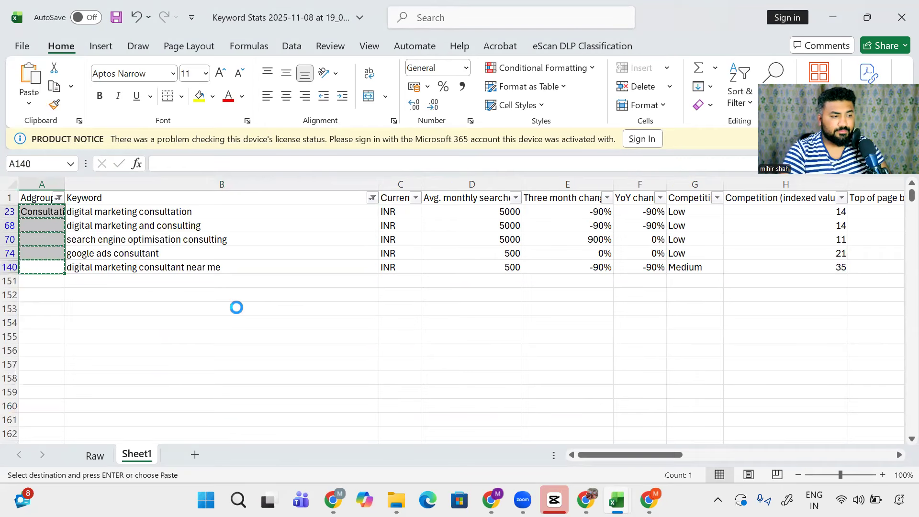
pyautogui.press('Return')
# Step: Paste Consultation into the Adgroup cells of all five consulting rows, A23 through A140
pyautogui.press('Right')
pyautogui.press('Up')
pyautogui.press('Up')
pyautogui.press('Up')
pyautogui.press('Up')
pyautogui.press('Up')
pyautogui.press('Down')
pyautogui.press('Left')
pyautogui.press('Right')
pyautogui.press('Down')
pyautogui.press('Down')
pyautogui.press('Down')
pyautogui.press('Down')
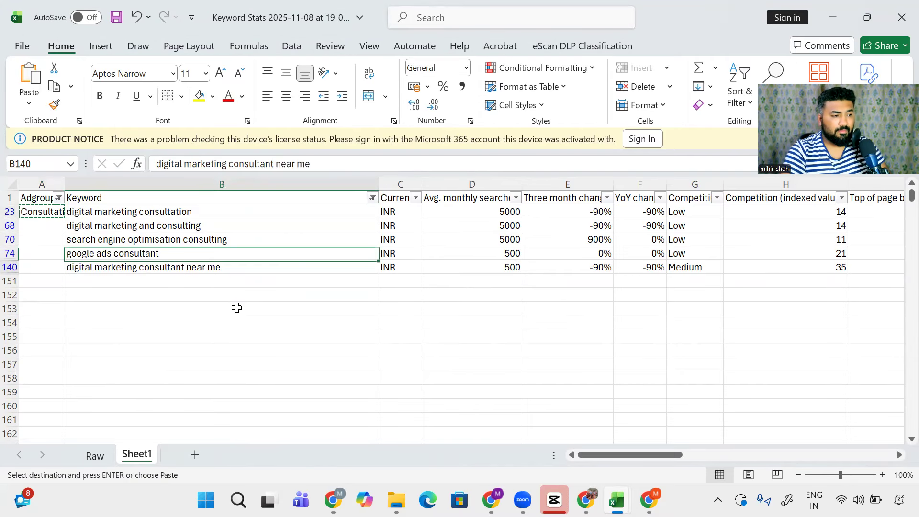
pyautogui.press('Left')
pyautogui.hotkey('shift', 'Up')
pyautogui.hotkey('shift', 'Up')
pyautogui.hotkey('shift', 'Up')
pyautogui.hotkey('shift', 'Up')
pyautogui.hotkey('ctrl', 'v')
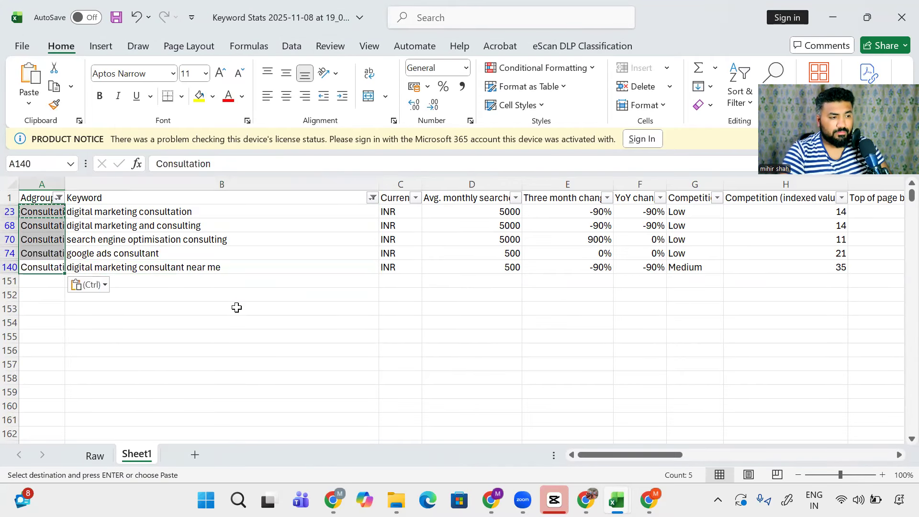
# Step: Cancel the copy and open the Adgroup column's filter list
pyautogui.press('Escape')
pyautogui.press('Right')
pyautogui.press('Left')
pyautogui.press('Up')
pyautogui.press('Up')
pyautogui.press('Up')
pyautogui.press('Up')
pyautogui.press('Up')
pyautogui.hotkey('alt', 'Down')
# Step: Clear the Keyword column filter so every keyword is ticked again
pyautogui.press('f')
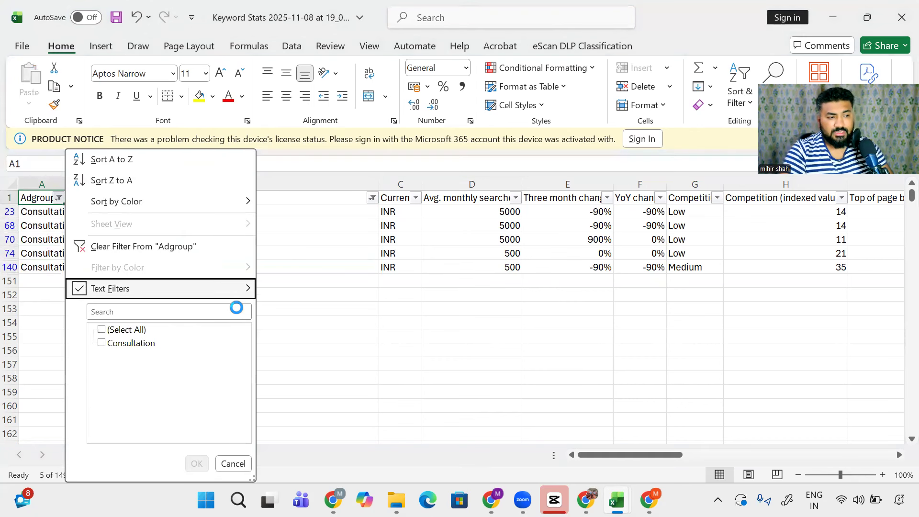
pyautogui.press('Escape')
pyautogui.press('Right')
pyautogui.hotkey('alt', 'Down')
pyautogui.press('f')
pyautogui.press('Tab')
pyautogui.press('space')
pyautogui.press('Return')
# Step: Browse the Adgroup filter options by keyboard, leaving the filter unchanged
pyautogui.press('Left')
pyautogui.hotkey('alt', 'Down')
pyautogui.press('Down')
pyautogui.press('Down')
pyautogui.press('Up')
pyautogui.press('Escape')
pyautogui.press('Down')
pyautogui.press('Up')
pyautogui.hotkey('alt', 'Down')
pyautogui.hotkey('shift', 'Tab')
pyautogui.press('Tab')
pyautogui.press('Escape')
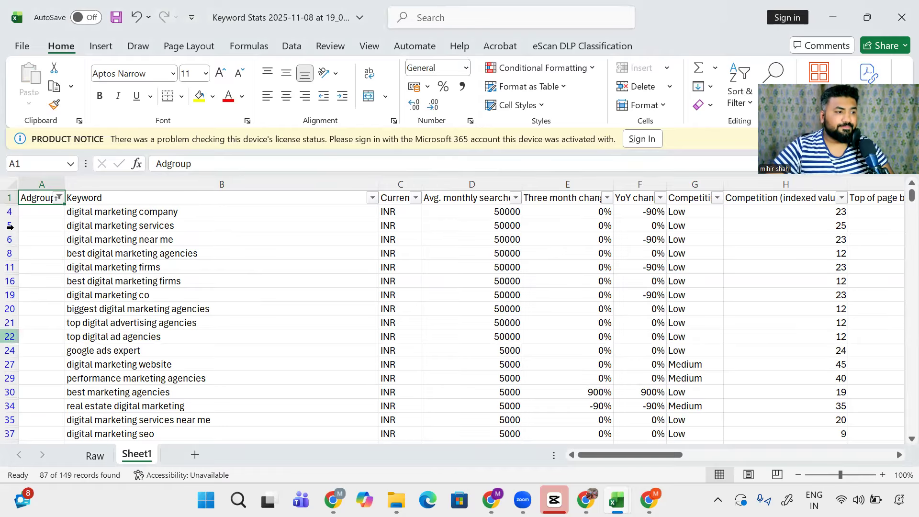
# Step: Filter the Adgroup column to all ad groups except (Blanks)
pyautogui.click(58, 198)
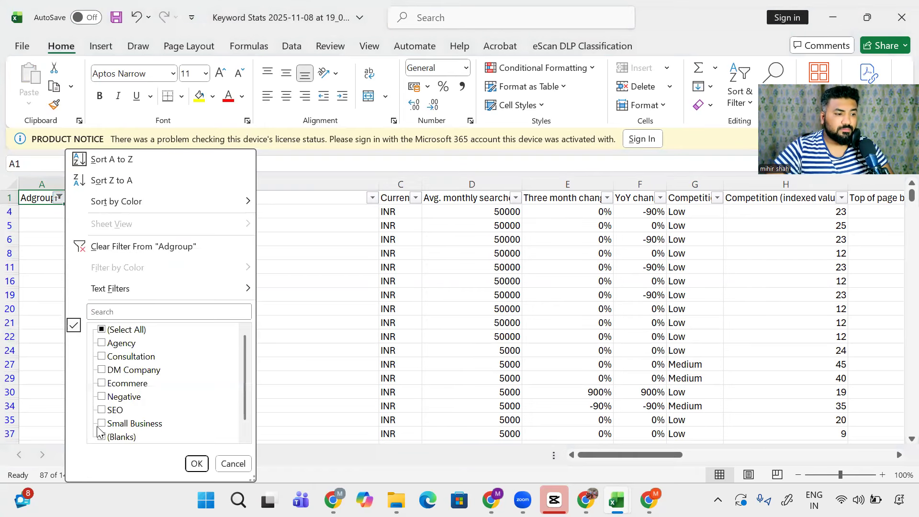
pyautogui.click(103, 329)
pyautogui.click(120, 437)
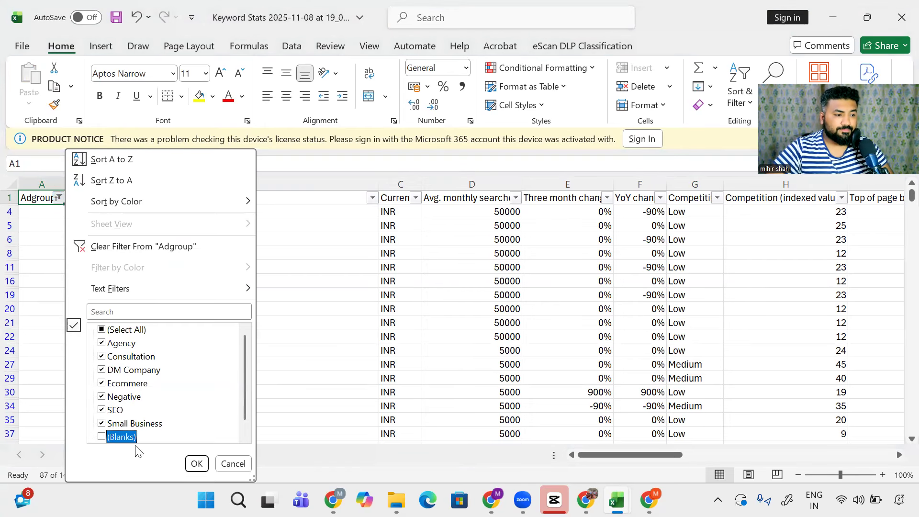
pyautogui.click(196, 463)
# Step: Select the visible keywords in column B down to row 149, then return to the Keyword header
pyautogui.press('Down')
pyautogui.press('Right')
pyautogui.hotkey('ctrl', 'shift', 'Down')
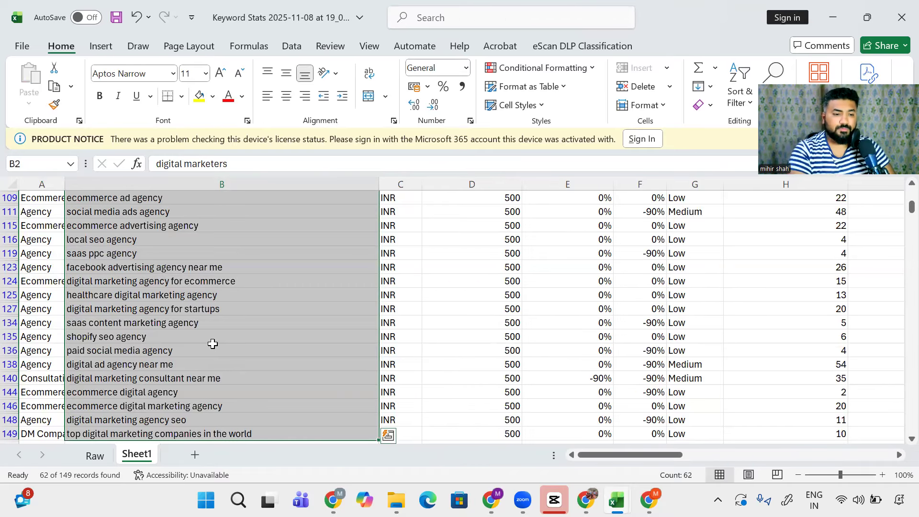
pyautogui.hotkey('ctrl', 'Up')
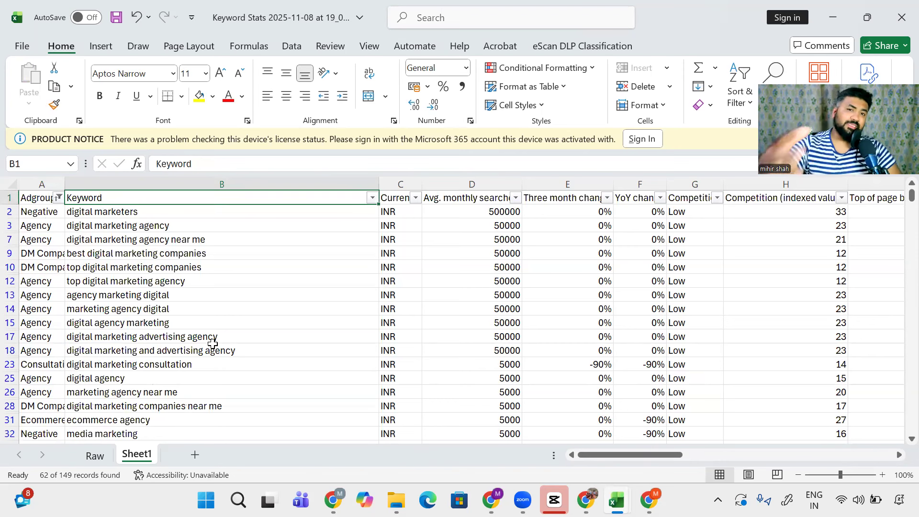
pyautogui.press('Down')
pyautogui.press('Up')
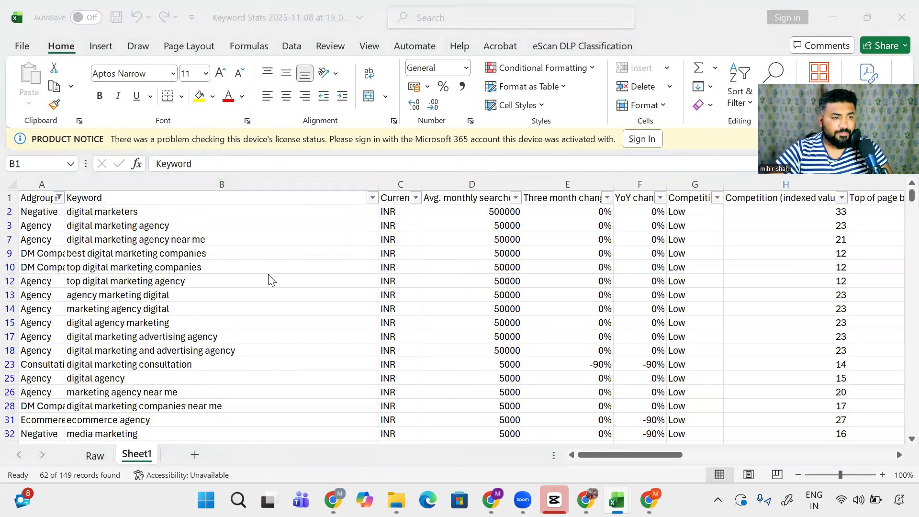
pyautogui.hotkey('alt', 'Tab')
# Step: Switch to Chrome and open the 'Google Ads Copy Prompt' document tab
pyautogui.click(646, 168)
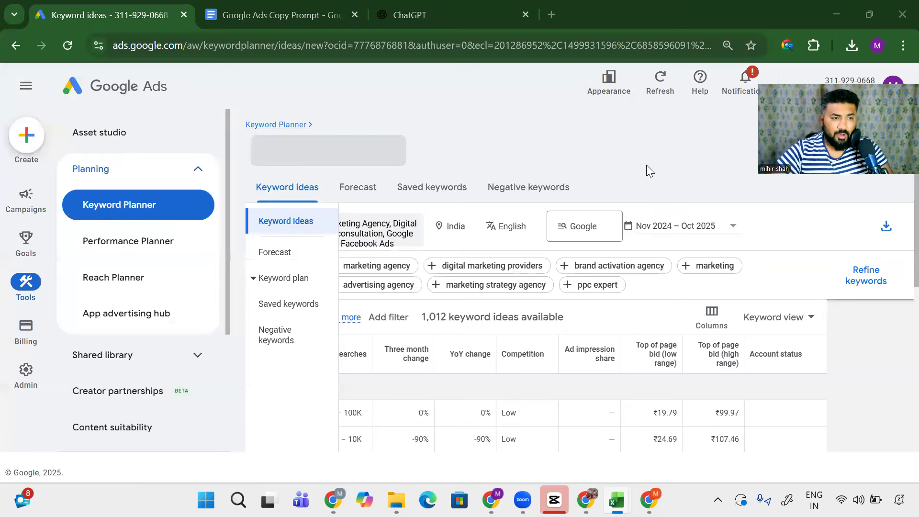
pyautogui.click(204, 16)
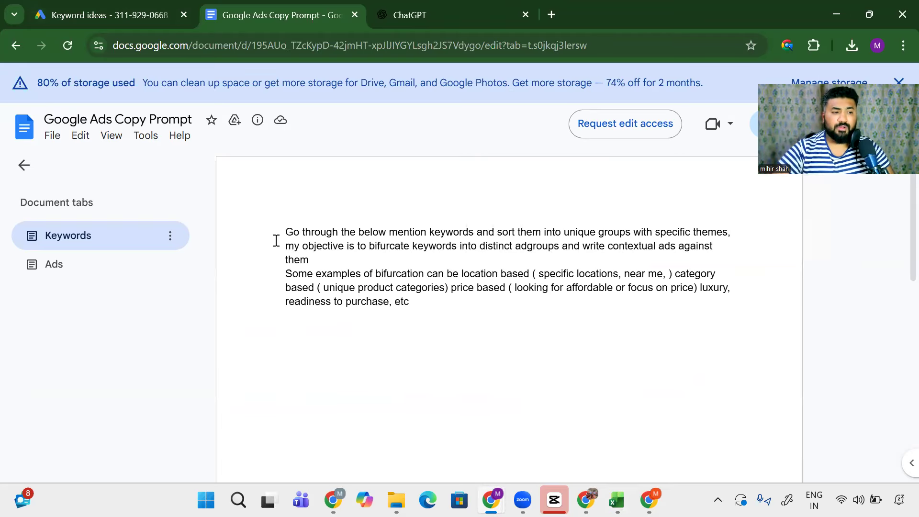
# Step: Select the entire keyword-sorting prompt text in the Google Ads Copy Prompt doc
pyautogui.moveTo(284, 230); pyautogui.dragTo(477, 230)
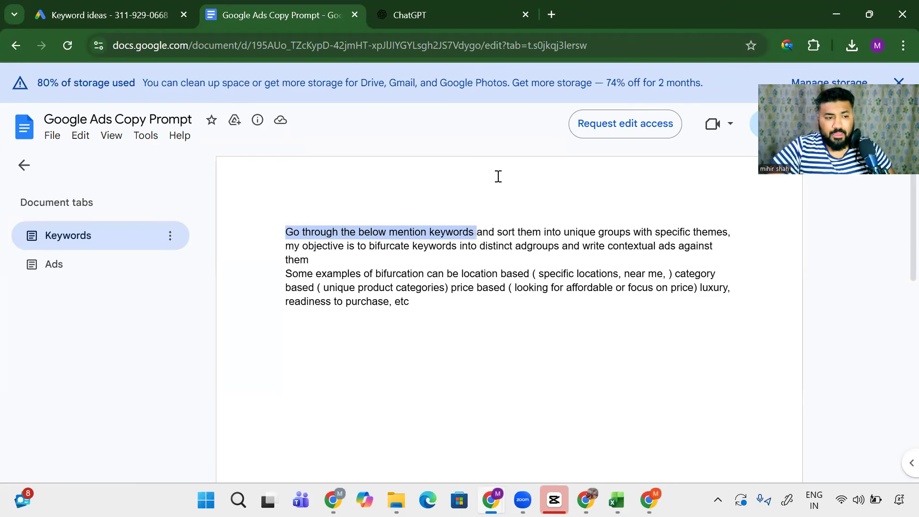
pyautogui.moveTo(544, 231); pyautogui.dragTo(739, 230)
pyautogui.moveTo(343, 246); pyautogui.dragTo(538, 267)
pyautogui.moveTo(418, 299); pyautogui.dragTo(287, 231)
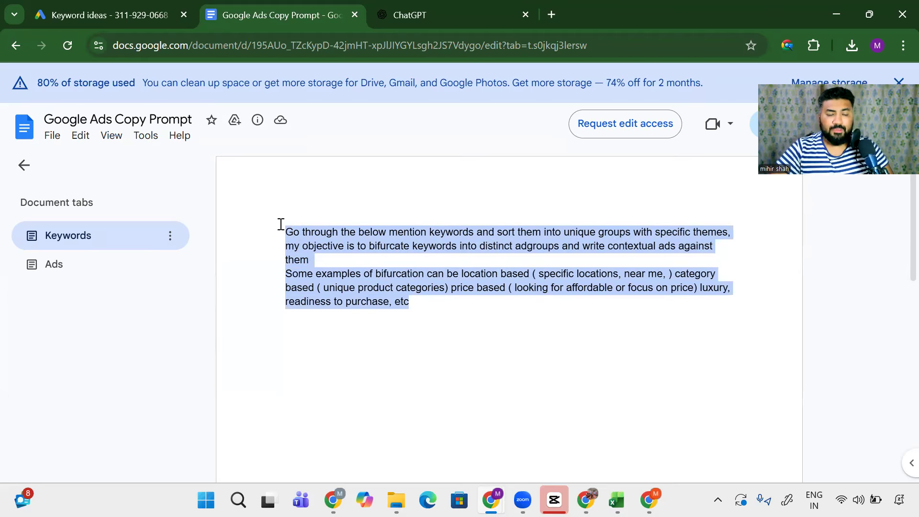
pyautogui.click(411, 5)
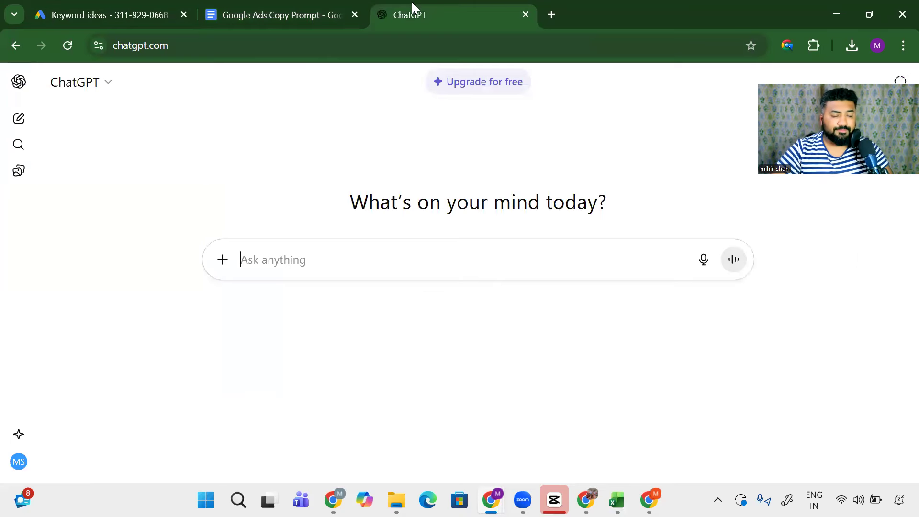
# Step: Paste the copied keyword-sorting prompt into ChatGPT's message box, followed by a blank line
pyautogui.click(270, 9)
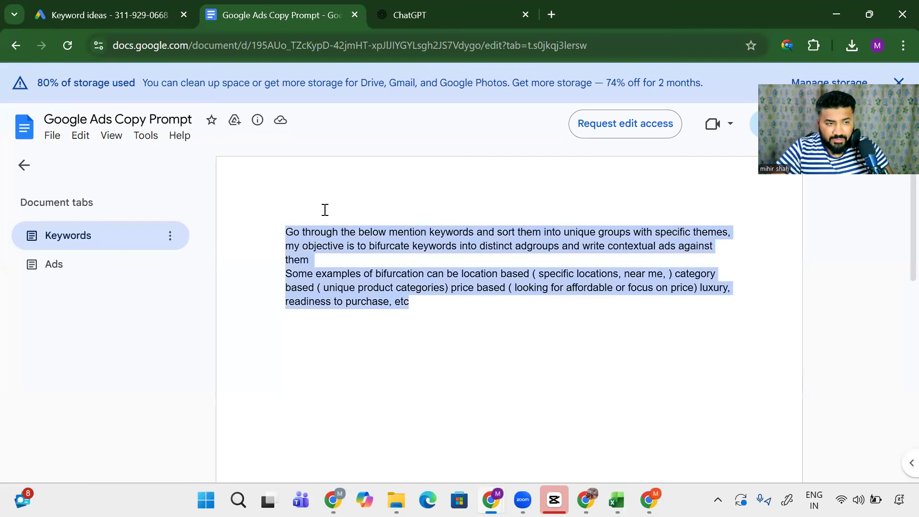
pyautogui.hotkey('ctrl', 'Tab')
pyautogui.hotkey('ctrl', 'v')
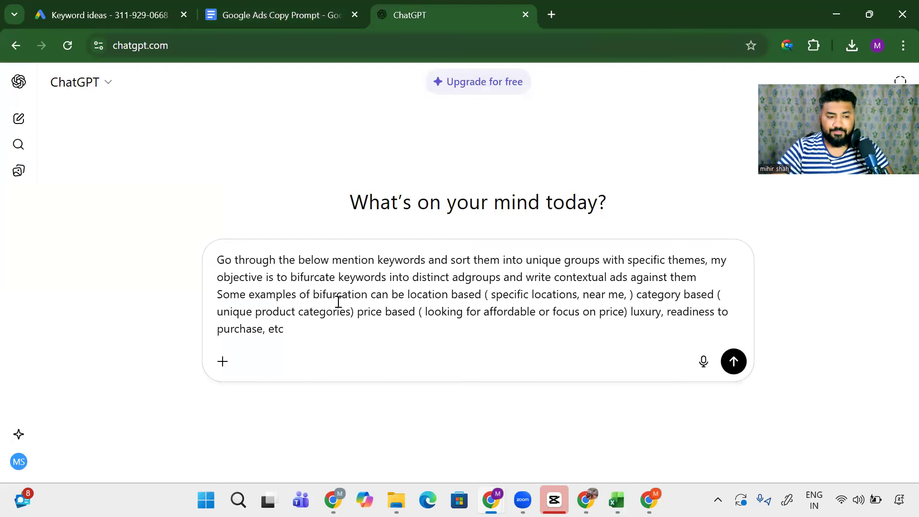
pyautogui.hotkey('shift', 'Return')
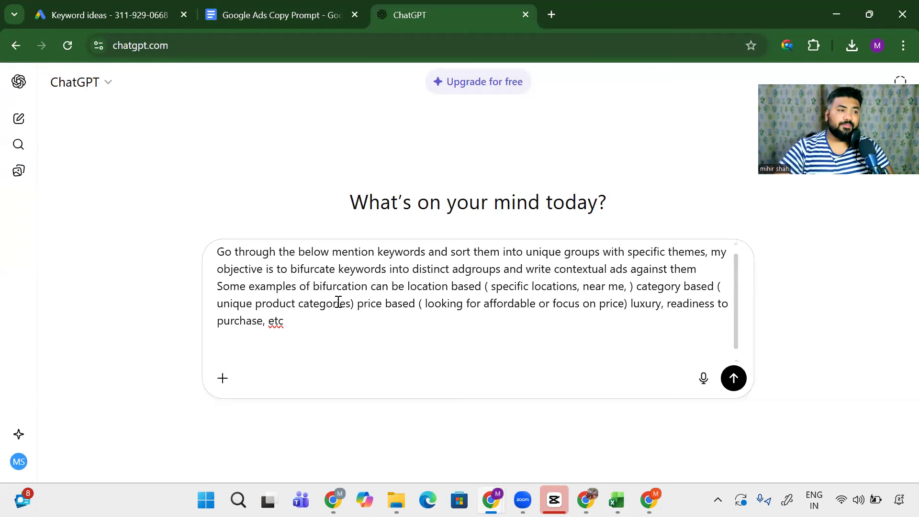
# Step: Check the Keyword ideas and prompt tabs, then switch to the Keyword Stats workbook
pyautogui.click(96, 7)
pyautogui.click(242, 7)
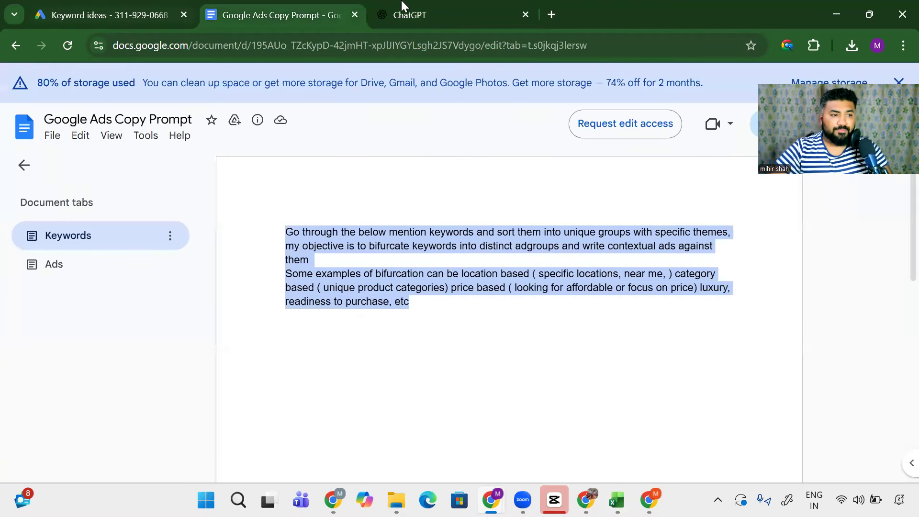
pyautogui.click(402, 6)
pyautogui.hotkey('alt', 'Tab')
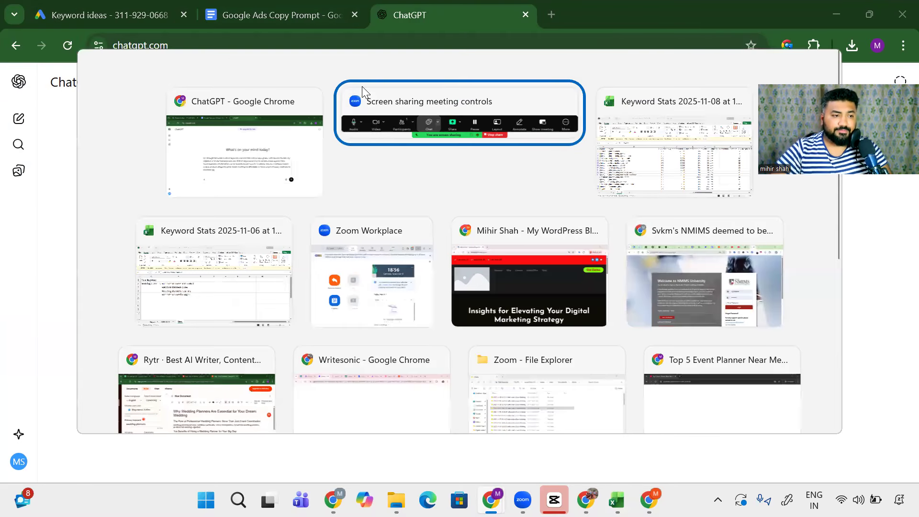
pyautogui.hotkey('alt', 'Tab')
# Step: Clear the Adgroup column filter so all 149 keywords show again
pyautogui.press('Down')
pyautogui.hotkey('ctrl', 'shift', 'Down')
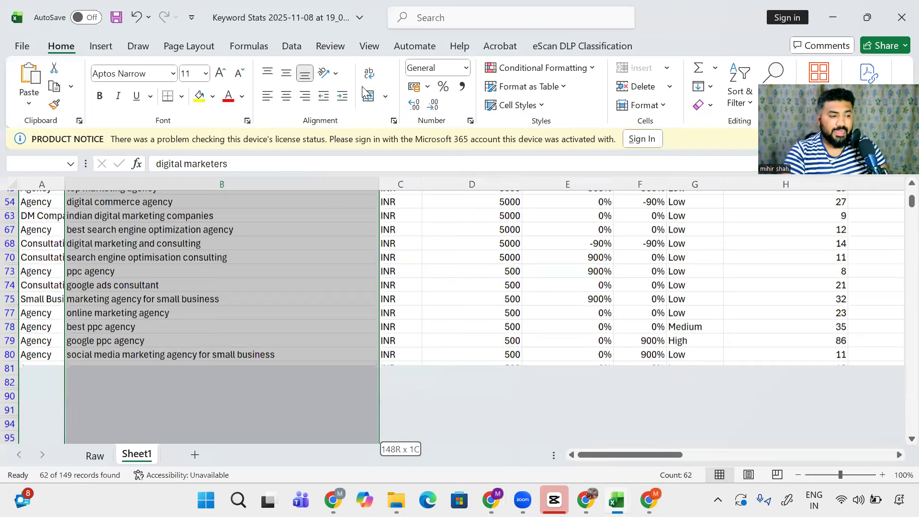
pyautogui.hotkey('ctrl', 'Up')
pyautogui.press('Left')
pyautogui.hotkey('alt', 'Down')
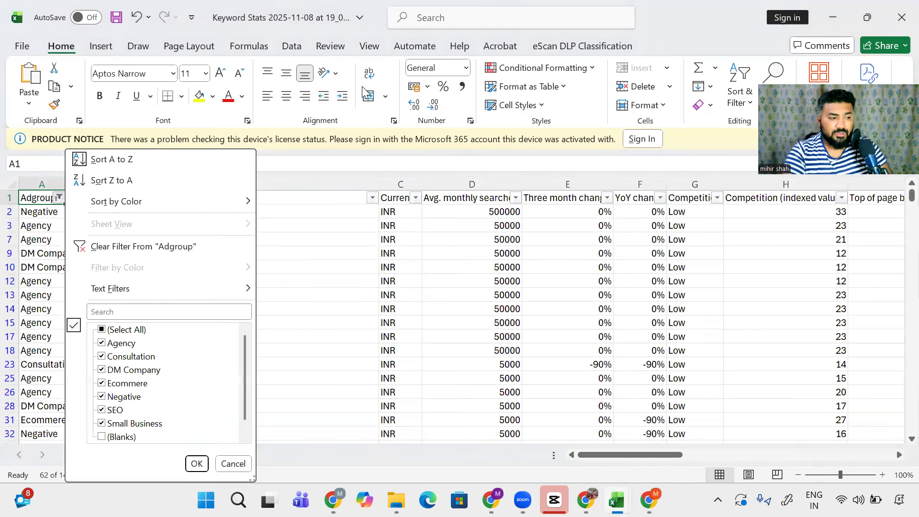
pyautogui.press('Tab')
pyautogui.press('Return')
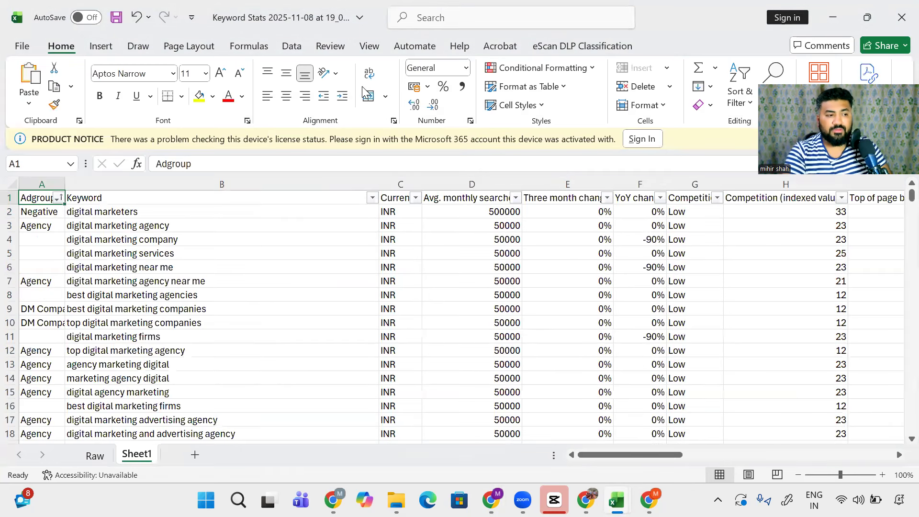
# Step: Copy all keywords in B2:B150 and switch back to ChatGPT
pyautogui.press('Right')
pyautogui.press('Down')
pyautogui.hotkey('ctrl', 'shift', 'Down')
pyautogui.hotkey('ctrl', 'c')
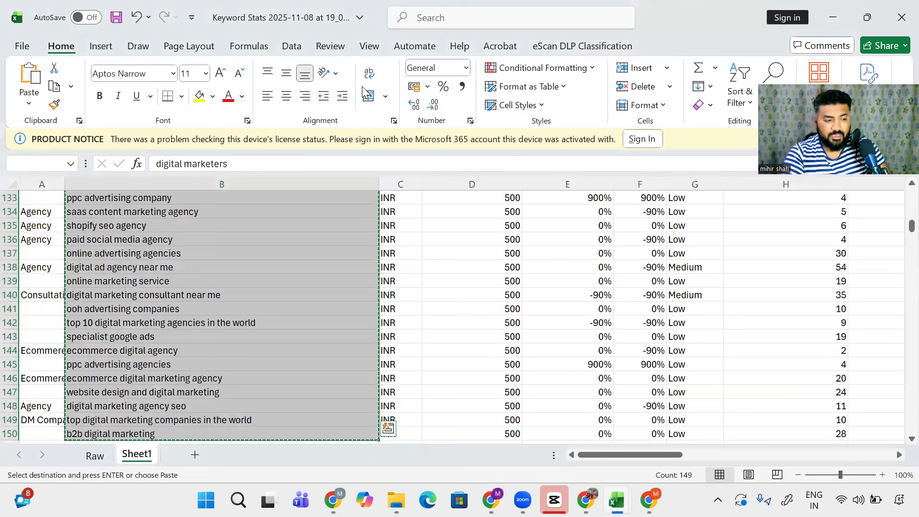
pyautogui.hotkey('alt', 'Tab')
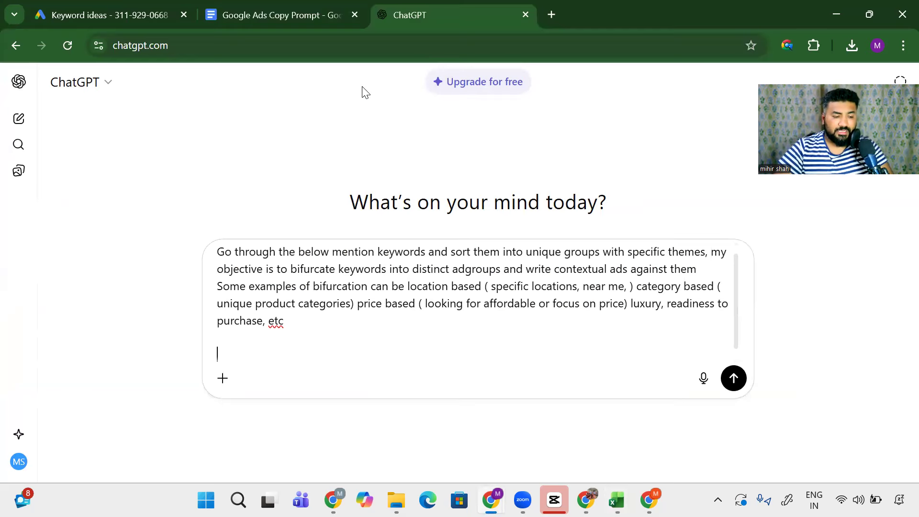
# Step: Paste the full keyword list under the prompt and send it to ChatGPT
pyautogui.hotkey('ctrl', 'v')
pyautogui.scroll(-5, 419, 297)
pyautogui.scroll(-5, 418, 297)
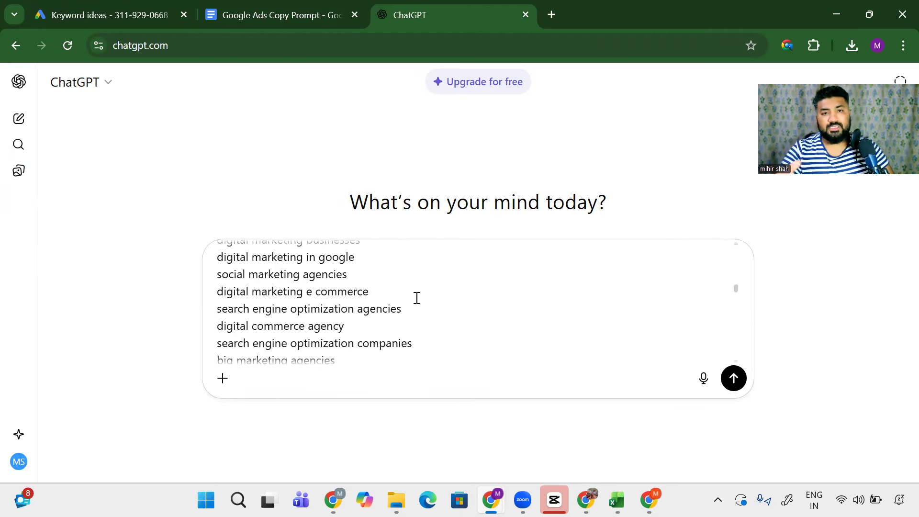
pyautogui.scroll(3, 735, 383)
pyautogui.click(734, 378)
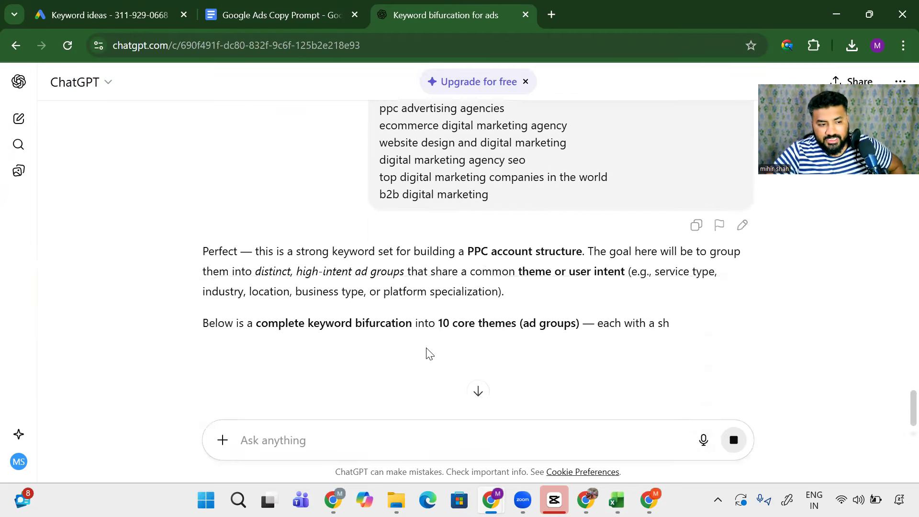
# Step: Scroll through ChatGPT's ad-group reply, highlighting the local near-me keywords
pyautogui.scroll(-3, 428, 352)
pyautogui.scroll(-4, 429, 354)
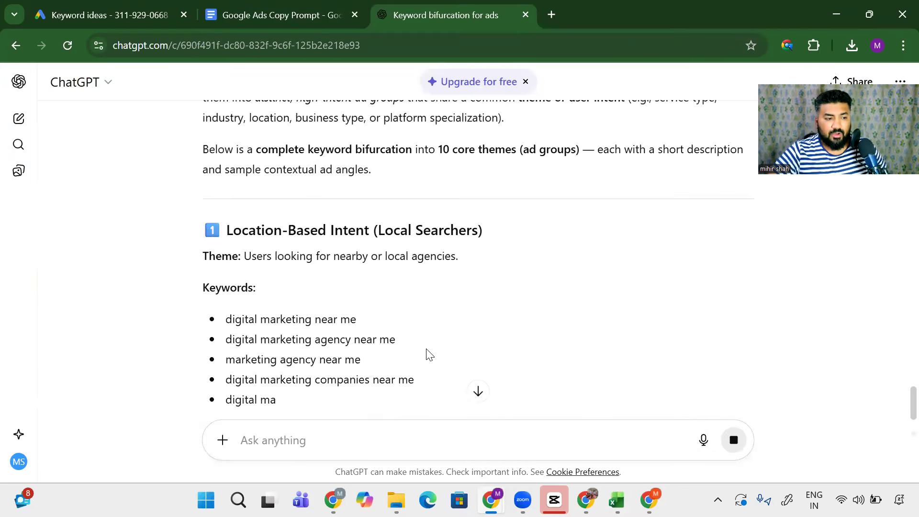
pyautogui.scroll(-2, 408, 343)
pyautogui.moveTo(336, 307); pyautogui.dragTo(369, 307)
pyautogui.scroll(-3, 268, 314)
pyautogui.moveTo(244, 204); pyautogui.dragTo(396, 387)
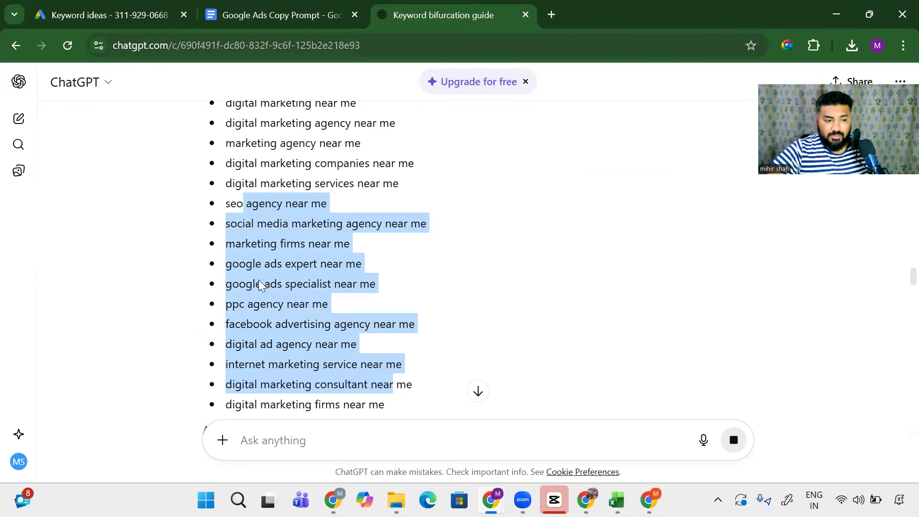
pyautogui.scroll(-3, 261, 286)
pyautogui.scroll(-1, 261, 286)
pyautogui.scroll(7, 260, 277)
pyautogui.scroll(-10, 260, 275)
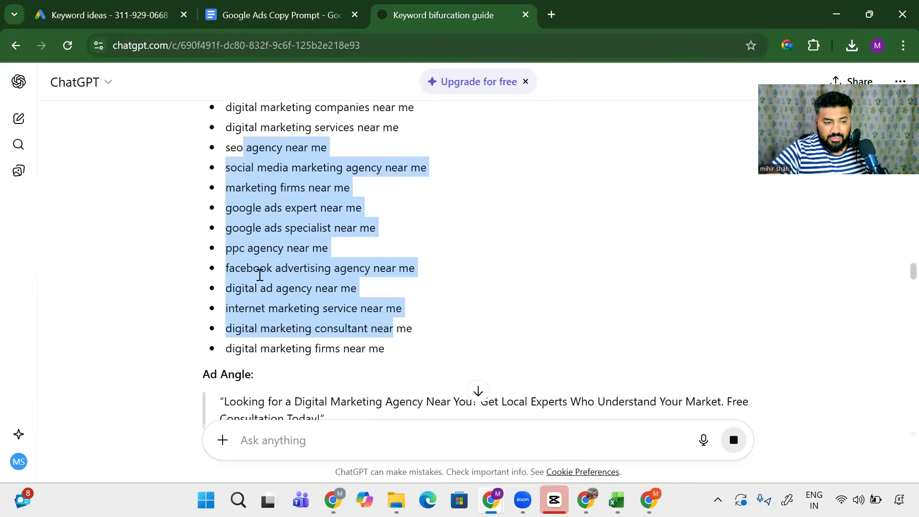
pyautogui.scroll(-2, 259, 272)
pyautogui.scroll(3, 260, 274)
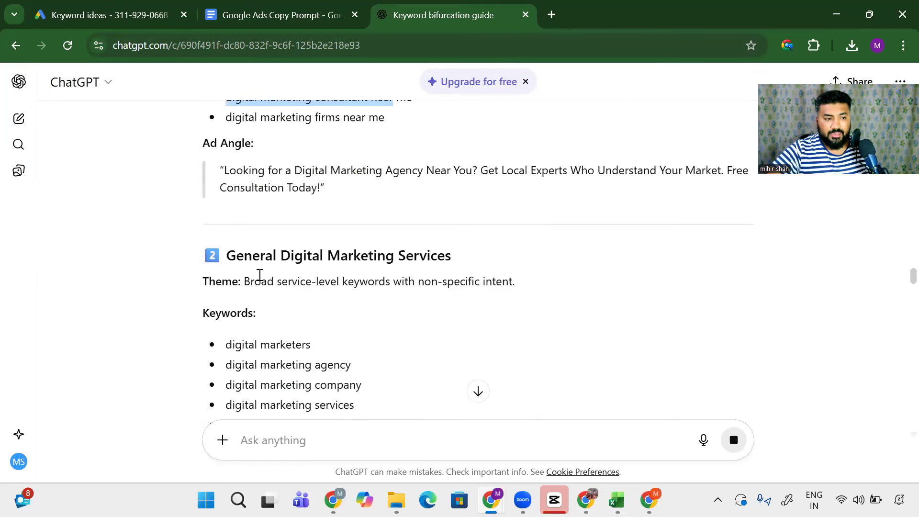
# Step: Highlight the top-agency keywords and quote them for a follow-up question
pyautogui.moveTo(246, 254); pyautogui.dragTo(432, 261)
pyautogui.scroll(-3, 352, 278)
pyautogui.moveTo(248, 261); pyautogui.dragTo(280, 282)
pyautogui.moveTo(277, 342); pyautogui.dragTo(345, 342)
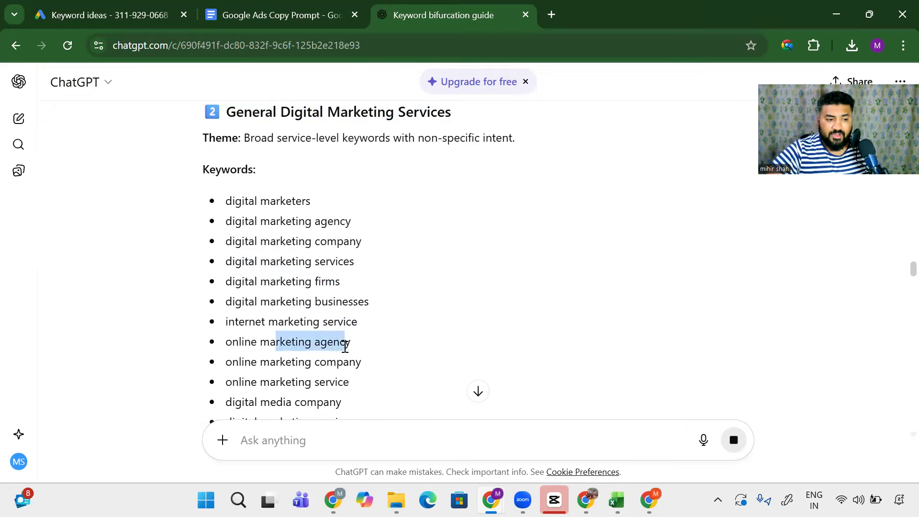
pyautogui.scroll(-3, 342, 344)
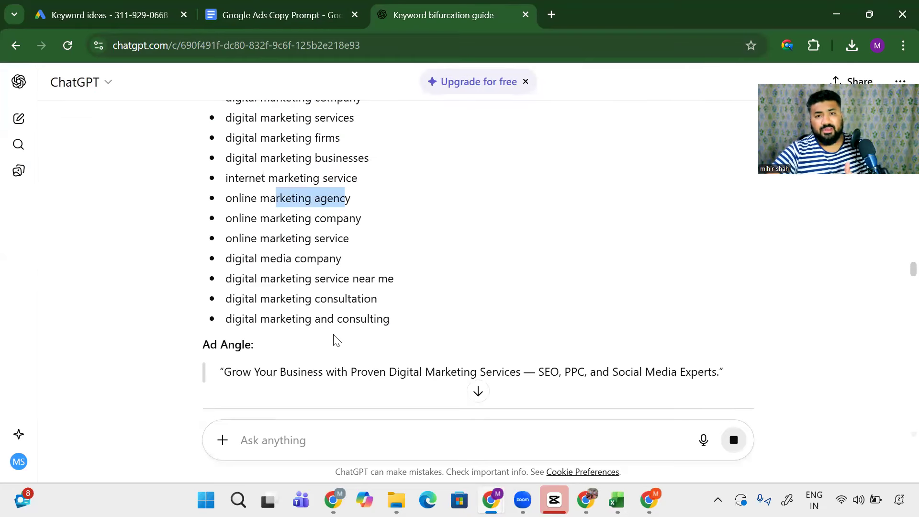
pyautogui.scroll(-6, 337, 333)
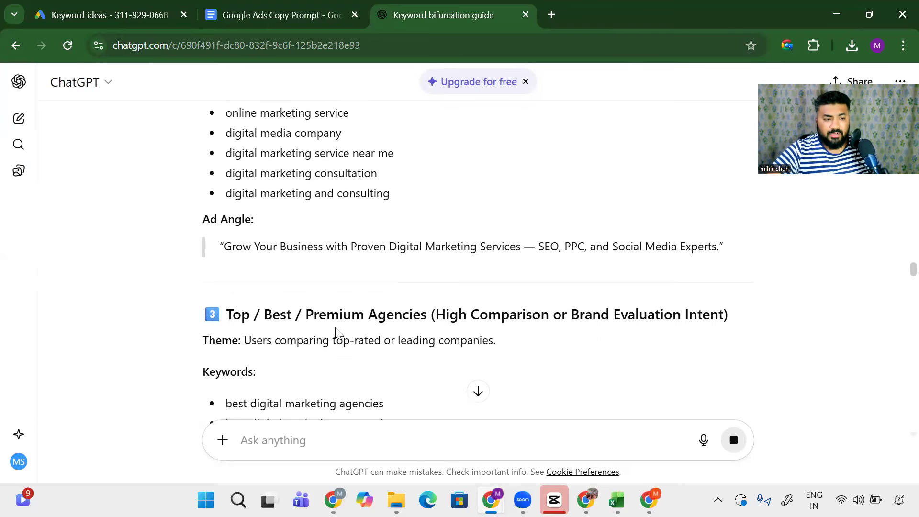
pyautogui.scroll(3, 338, 324)
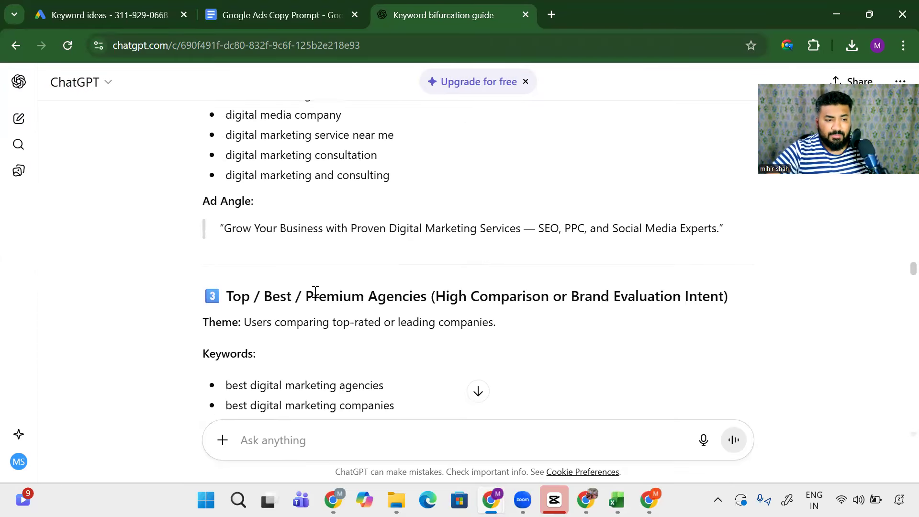
pyautogui.scroll(-4, 337, 307)
pyautogui.moveTo(280, 232); pyautogui.dragTo(342, 383)
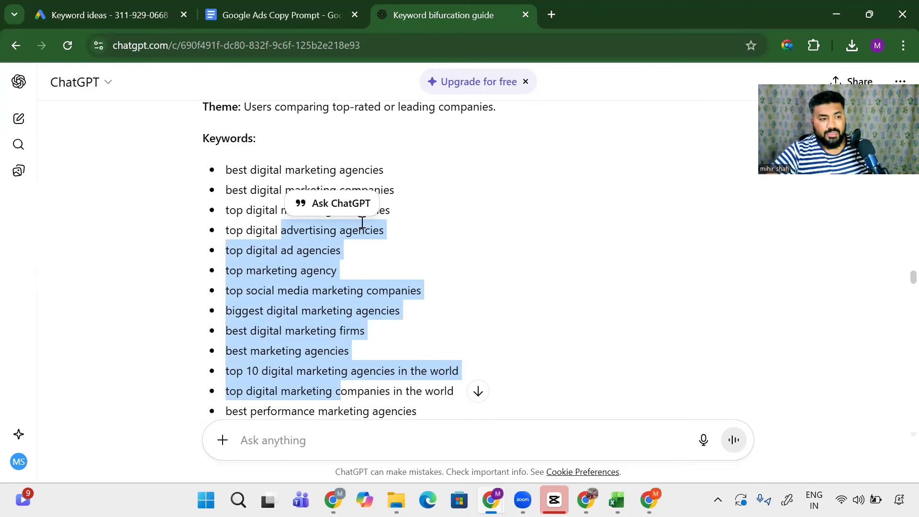
pyautogui.click(335, 203)
# Step: Select the Google Ads/PPC and search engine optimization keyword groups in the reply
pyautogui.moveTo(257, 170); pyautogui.dragTo(361, 312)
pyautogui.scroll(-9, 354, 299)
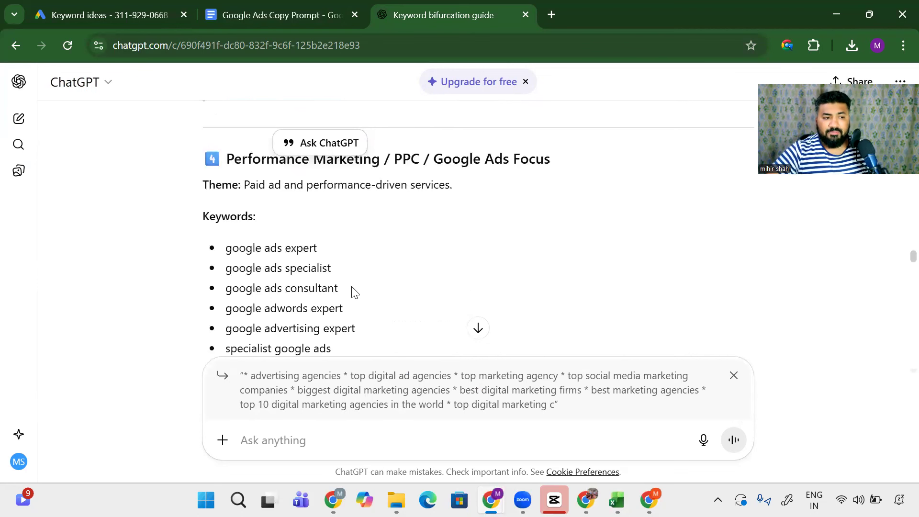
pyautogui.scroll(-1, 354, 290)
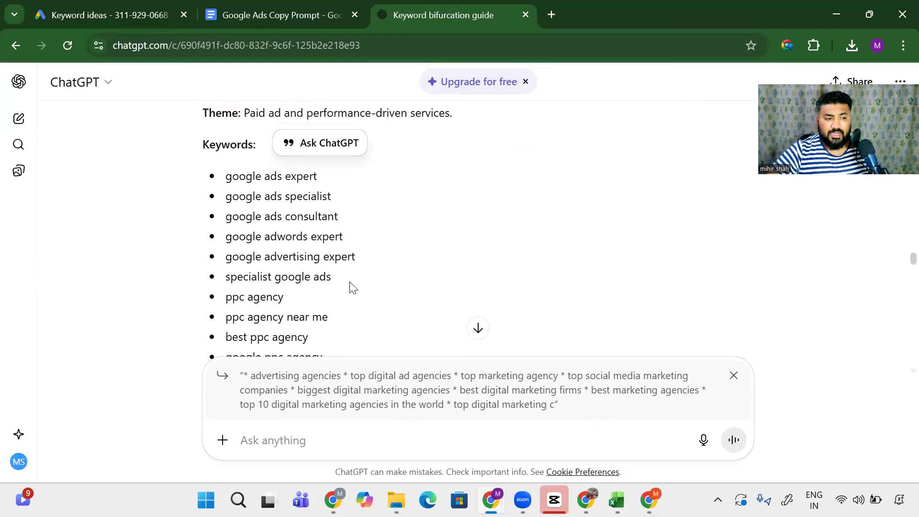
pyautogui.moveTo(255, 208); pyautogui.dragTo(296, 335)
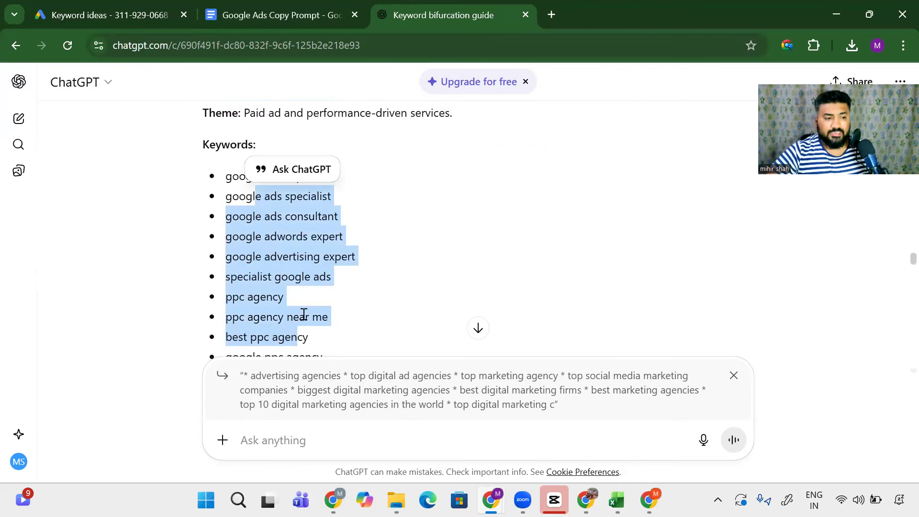
pyautogui.scroll(-8, 303, 317)
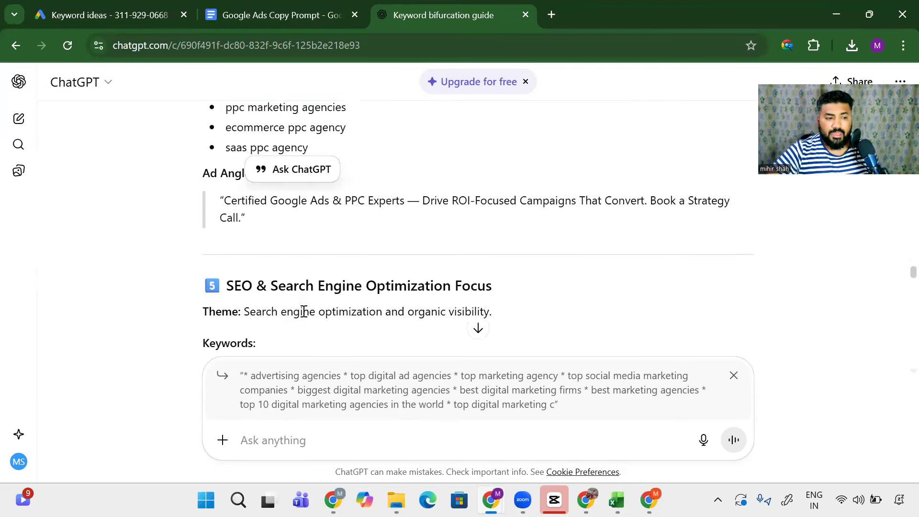
pyautogui.scroll(-1, 303, 311)
pyautogui.moveTo(331, 239); pyautogui.dragTo(364, 252)
pyautogui.scroll(-2, 278, 251)
pyautogui.moveTo(237, 199); pyautogui.dragTo(309, 307)
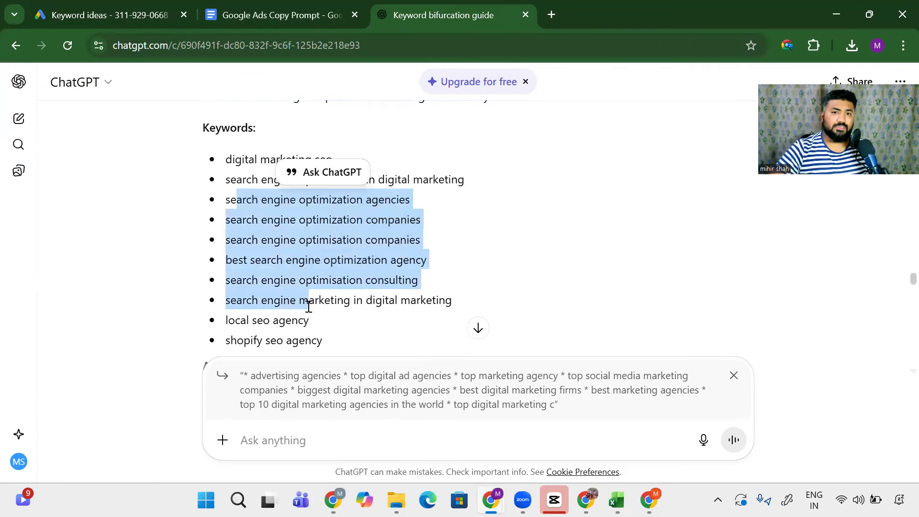
# Step: Scroll back through the reply and discard the quoted keyword passage
pyautogui.scroll(20, 308, 307)
pyautogui.scroll(15, 309, 307)
pyautogui.scroll(5, 308, 312)
pyautogui.scroll(-15, 297, 325)
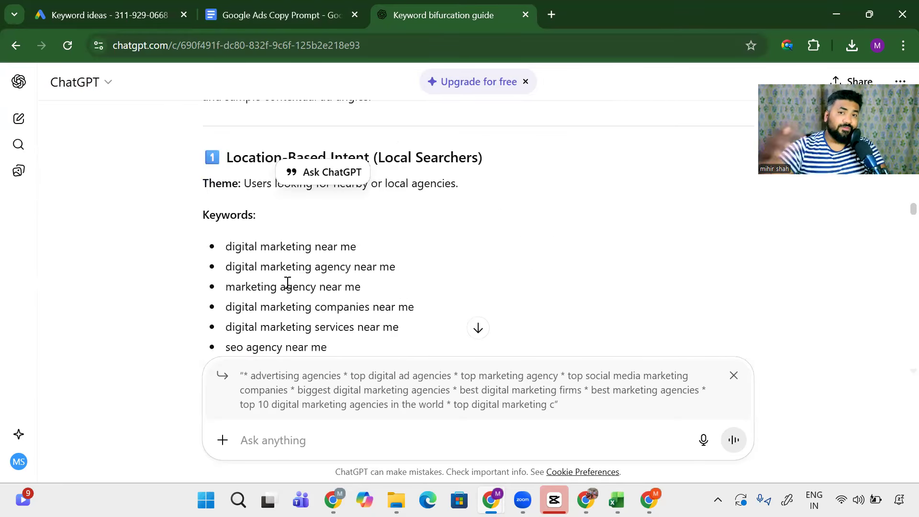
pyautogui.scroll(-2, 259, 293)
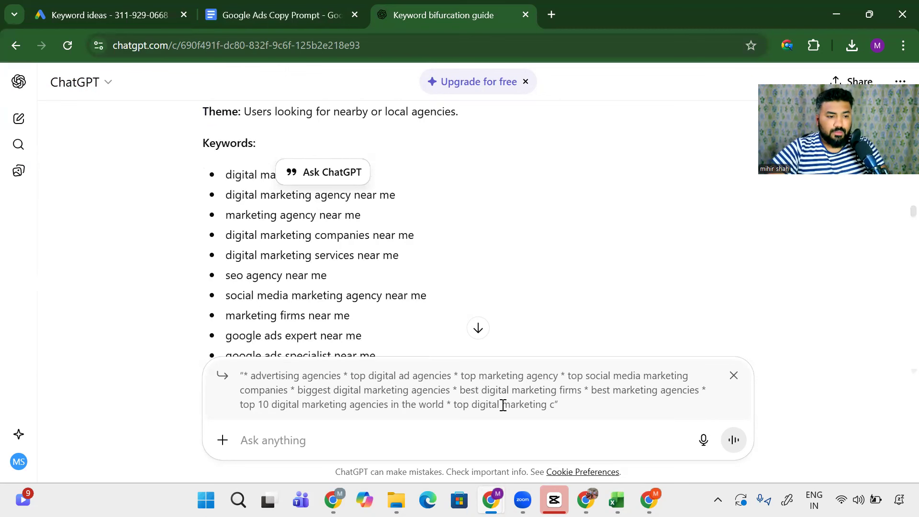
pyautogui.click(734, 376)
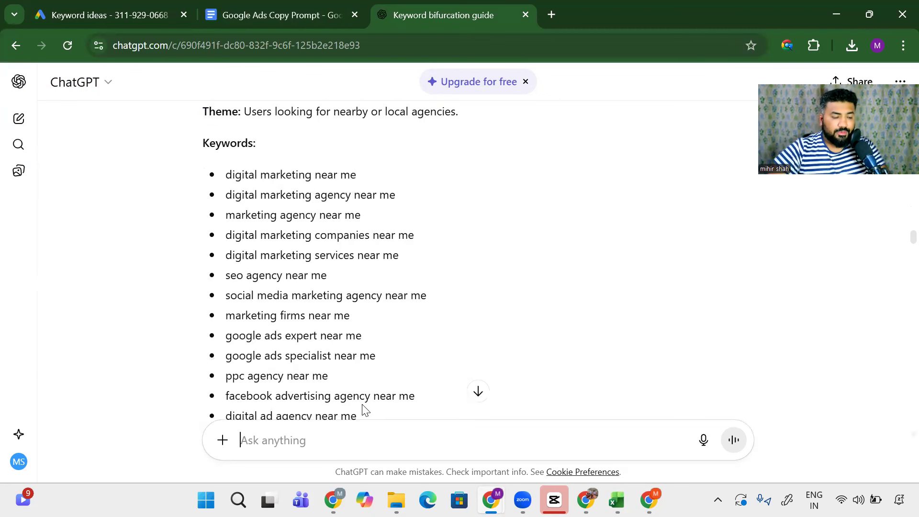
# Step: Ask ChatGPT 'giee me this entire data in an excel format'
pyautogui.write('gie')
pyautogui.write('e me this en')
pyautogui.write('tire data in an ')
pyautogui.write('excel format')
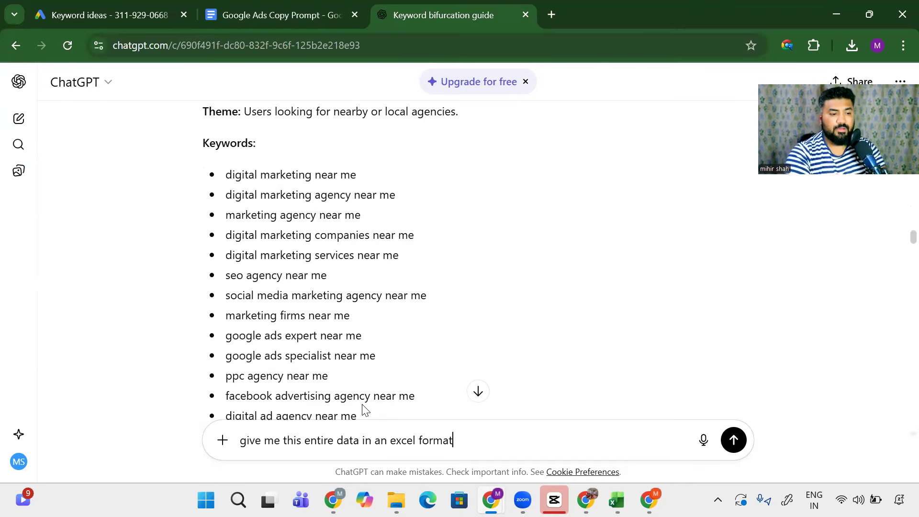
pyautogui.press('Return')
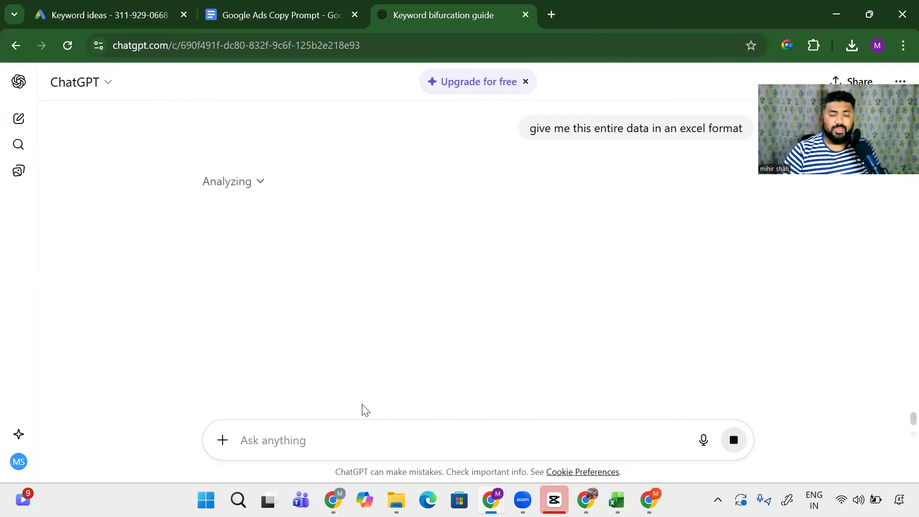
pyautogui.scroll(3, 317, 271)
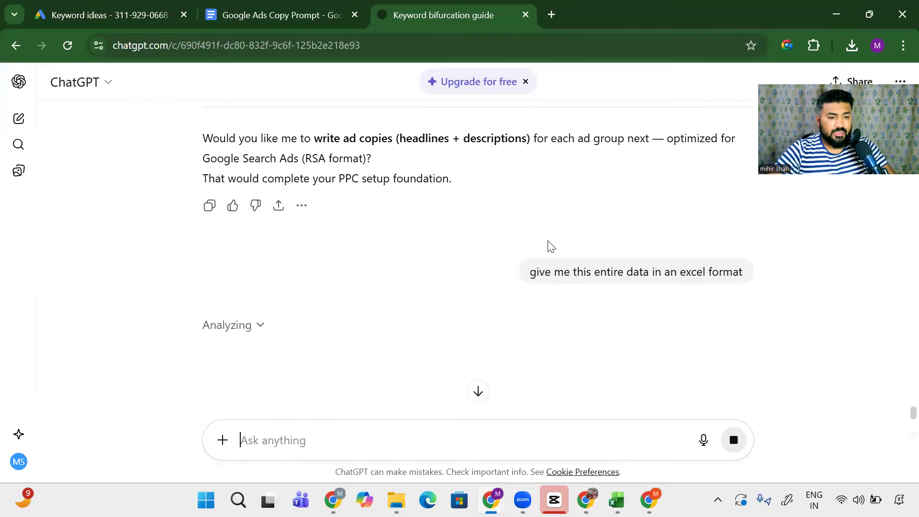
# Step: Edit the request to ask for tabular format instead of excel, fixing 'tabukar' to 'tabular', and resend
pyautogui.moveTo(688, 279)
pyautogui.click(742, 299)
pyautogui.doubleClick(382, 281)
pyautogui.write('tabukar format')
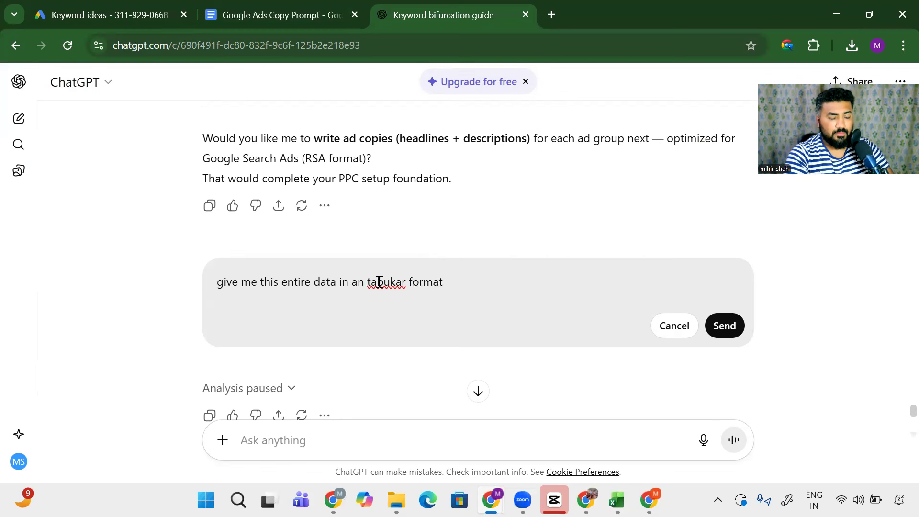
pyautogui.press('Return')
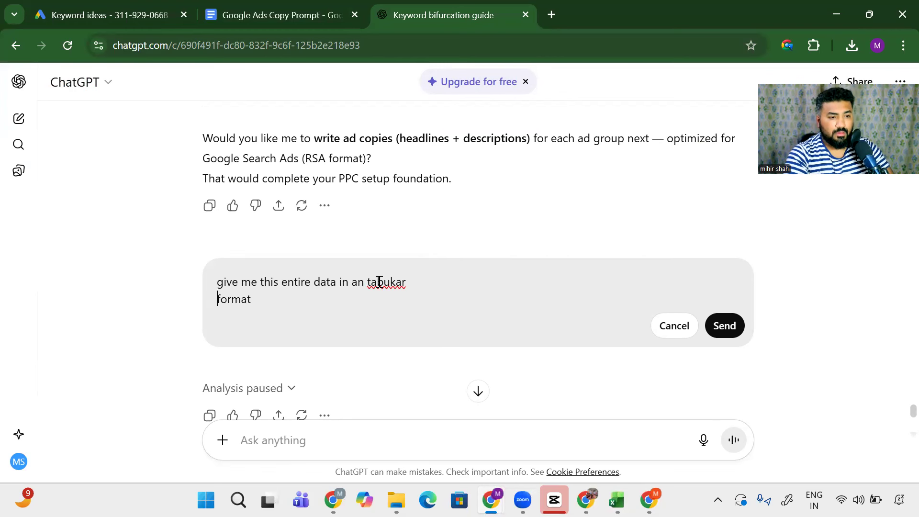
pyautogui.press('BackSpace')
pyautogui.rightClick(379, 282)
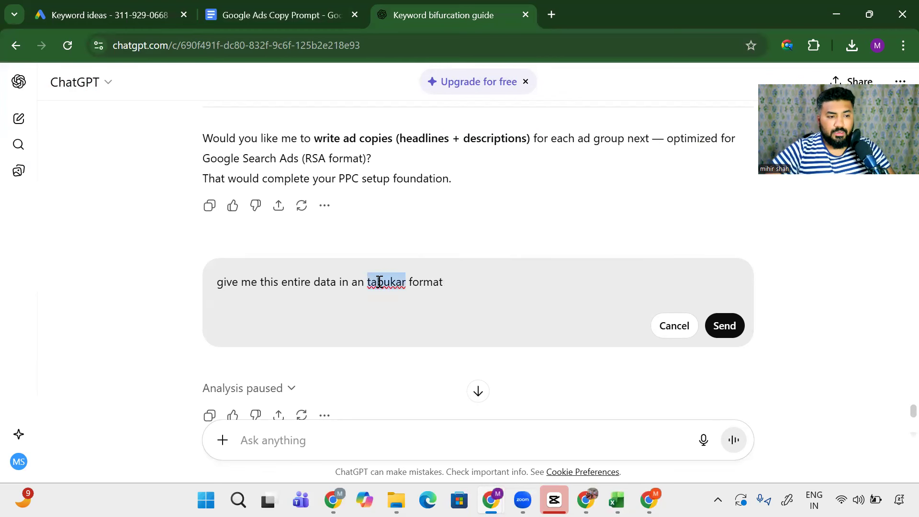
pyautogui.click(411, 181)
pyautogui.click(715, 326)
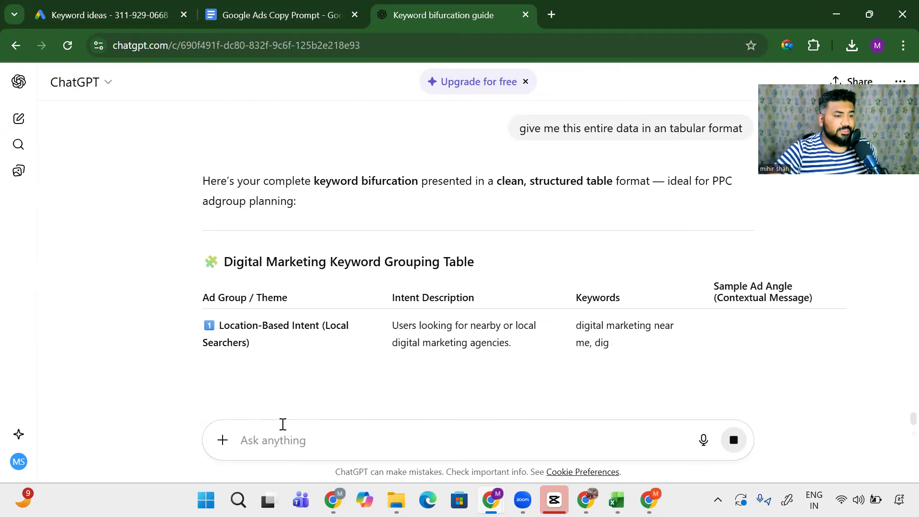
# Step: Scroll through the keyword grouping table, highlighting parts like the Intent Description header
pyautogui.moveTo(189, 294); pyautogui.dragTo(292, 326)
pyautogui.scroll(-3, 526, 288)
pyautogui.scroll(-1, 668, 246)
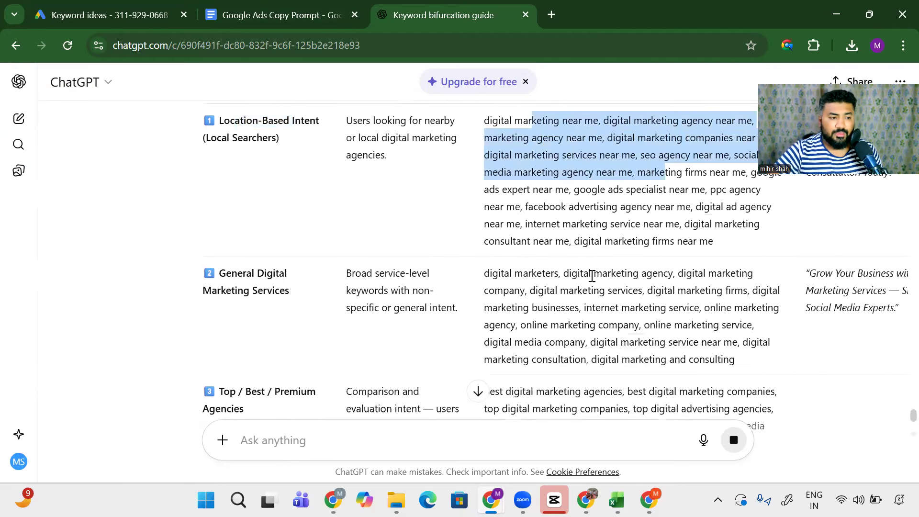
pyautogui.moveTo(248, 267); pyautogui.dragTo(290, 286)
pyautogui.moveTo(543, 279); pyautogui.dragTo(680, 347)
pyautogui.scroll(-3, 678, 343)
pyautogui.scroll(10, 341, 338)
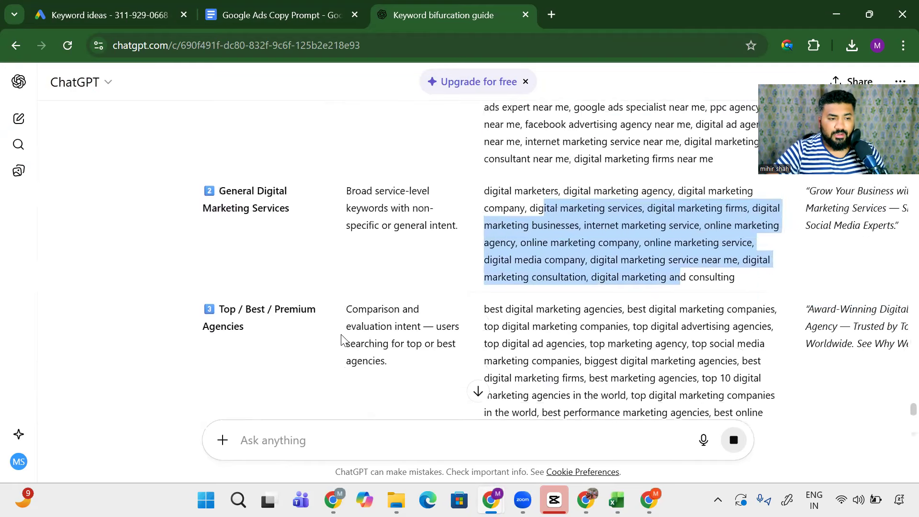
pyautogui.scroll(-3, 341, 337)
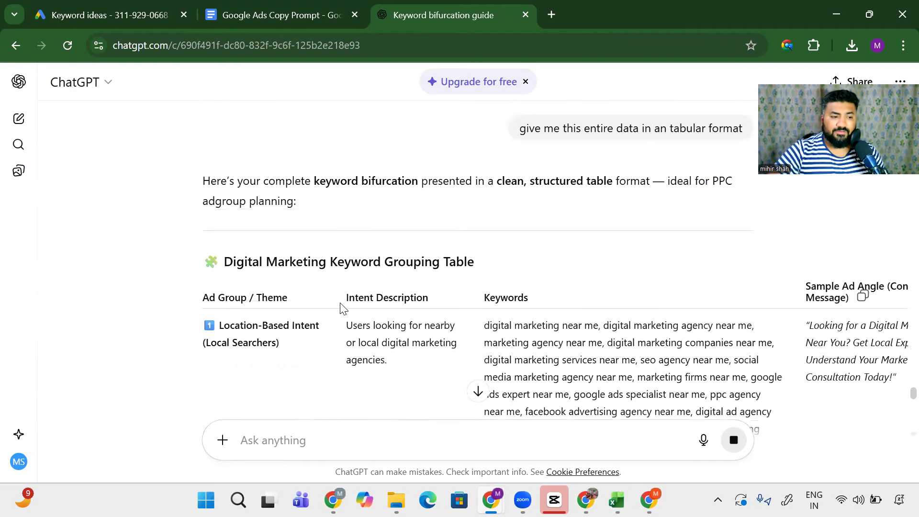
pyautogui.moveTo(340, 302); pyautogui.dragTo(463, 307)
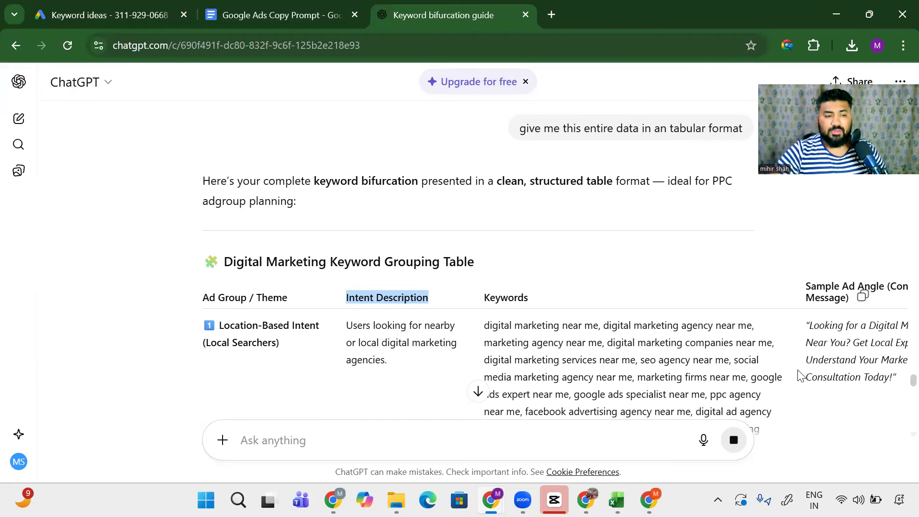
pyautogui.scroll(4, 797, 375)
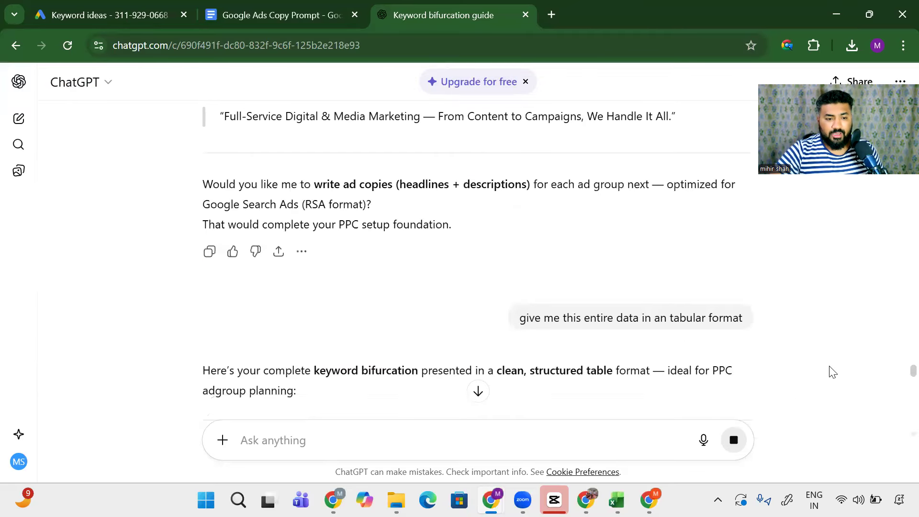
pyautogui.scroll(-2, 831, 371)
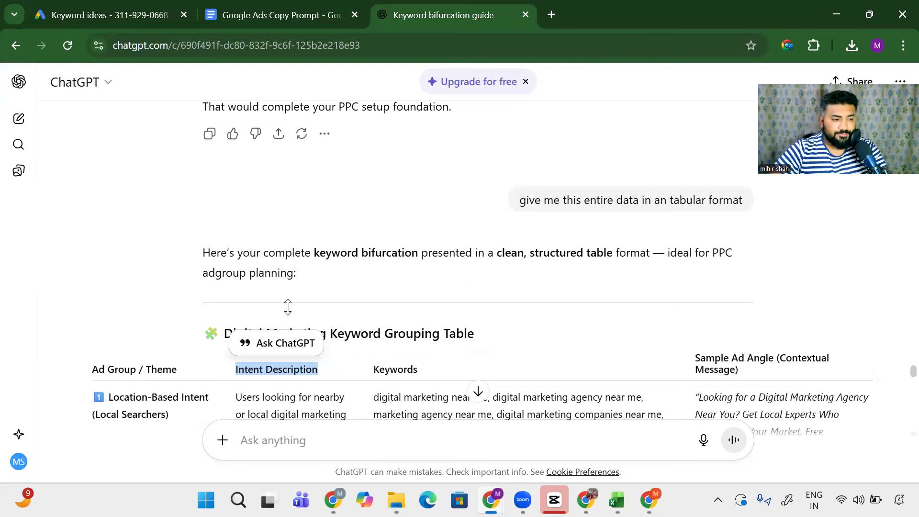
# Step: Add a new worksheet to the Keyword Stats workbook and name it Chatgpt
pyautogui.hotkey('alt', 'Tab')
pyautogui.click(199, 455)
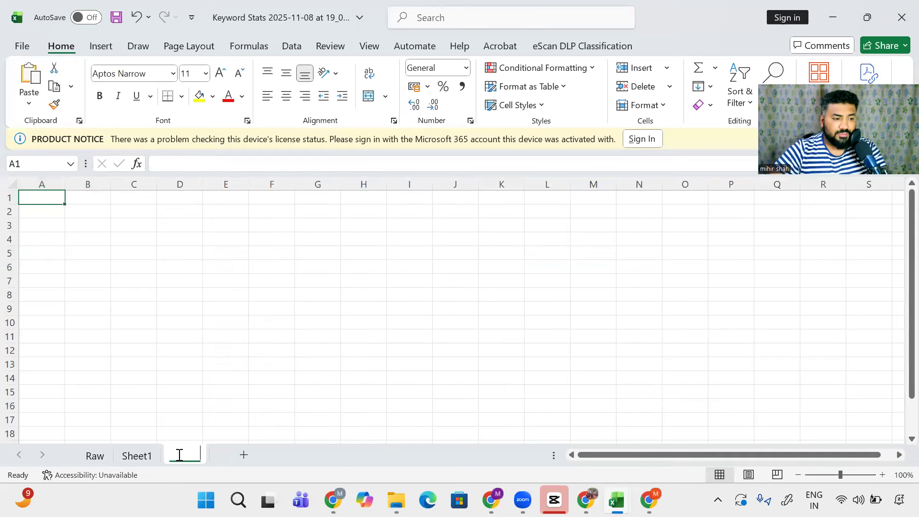
pyautogui.doubleClick(179, 455)
pyautogui.write('chatgot')
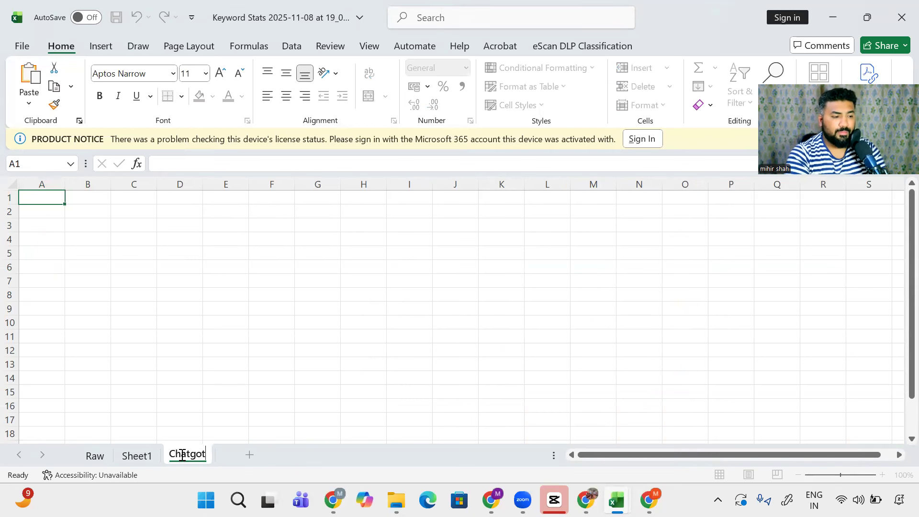
pyautogui.press('BackSpace')
pyautogui.press('BackSpace')
pyautogui.write('pt')
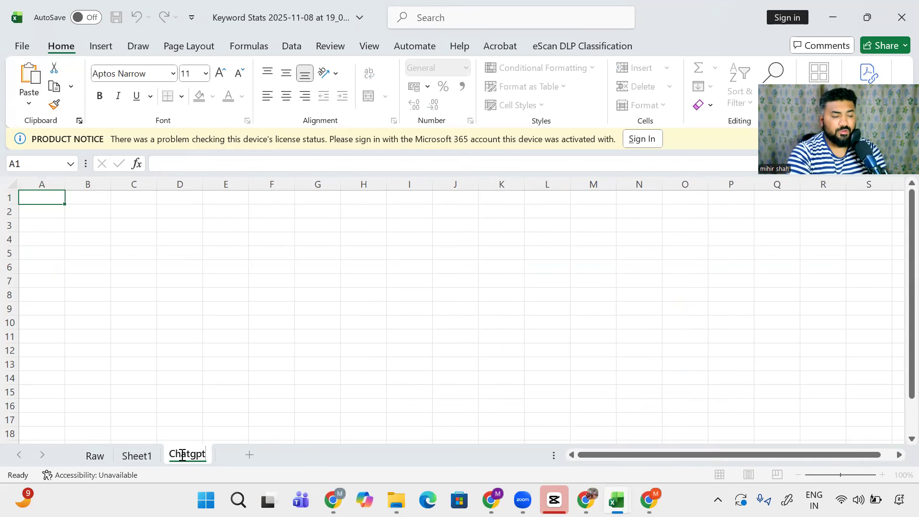
pyautogui.press('Return')
# Step: Paste the ad-group table with Match Destination Formatting and autofit all column widths
pyautogui.hotkey('ctrl', 'v')
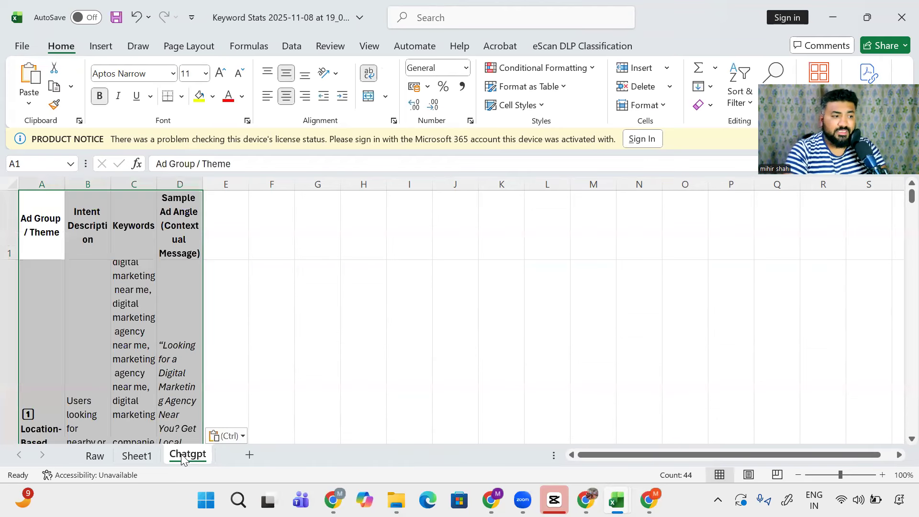
pyautogui.click(225, 435)
pyautogui.click(237, 395)
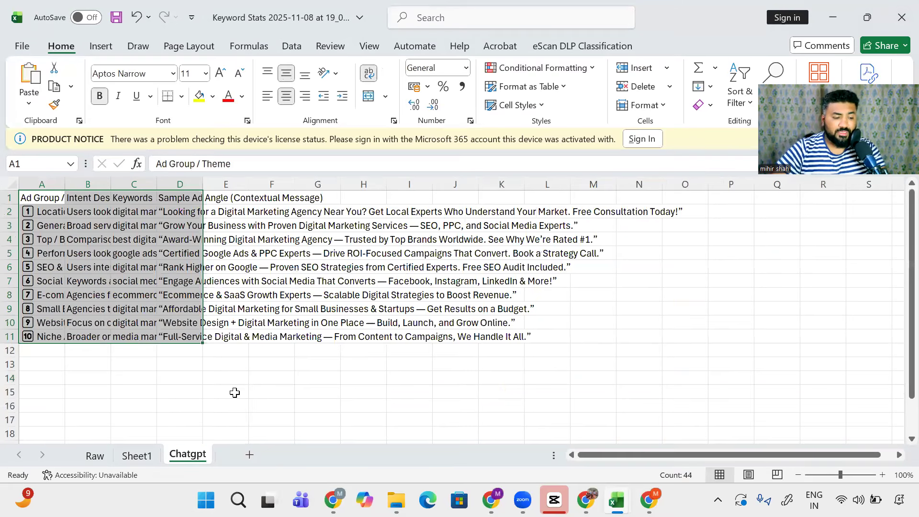
pyautogui.hotkey('ctrl', 'a')
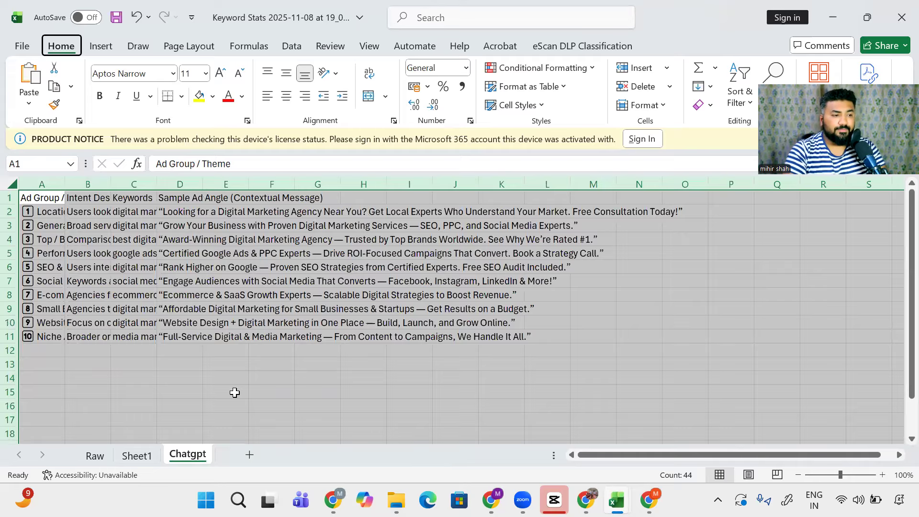
pyautogui.hotkey('alt', 'h')
pyautogui.press('o')
pyautogui.press('i')
# Step: Delete the Intent Description column (column B)
pyautogui.press('Right')
pyautogui.hscroll(1, 234, 392)
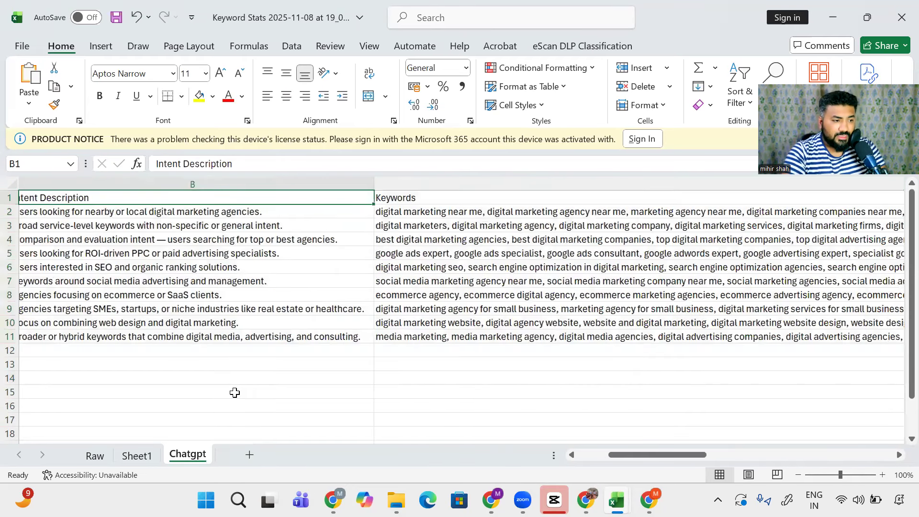
pyautogui.press('Left')
pyautogui.press('Down')
pyautogui.press('Right')
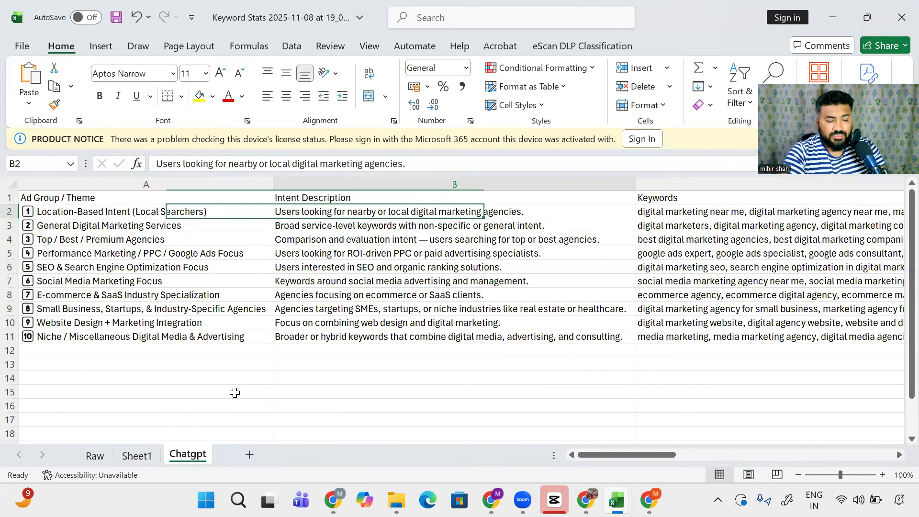
pyautogui.hotkey('ctrl', 'space')
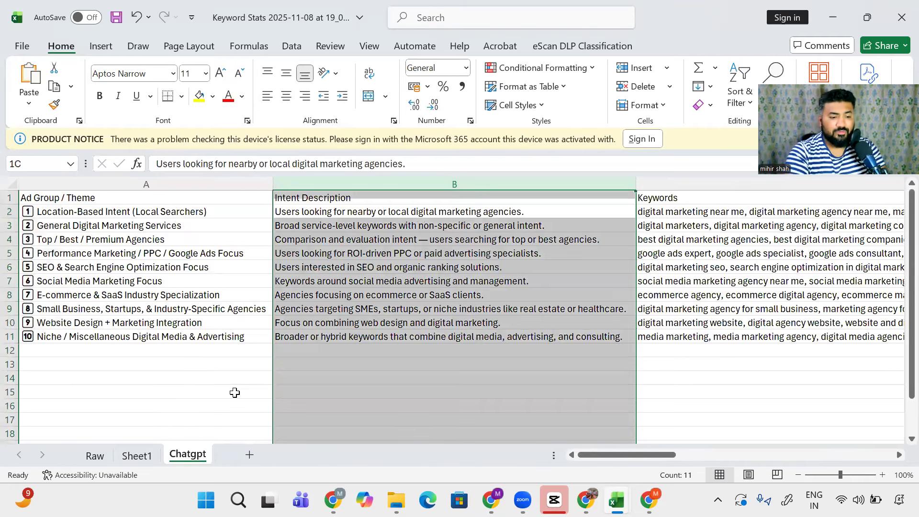
pyautogui.hotkey('ctrl', '-')
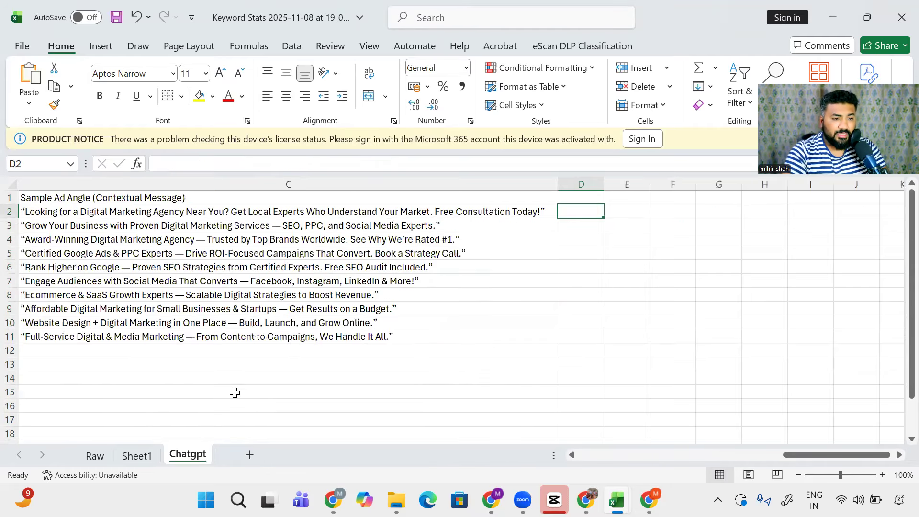
# Step: Select all ten ad group names in the first column
pyautogui.press('Left')
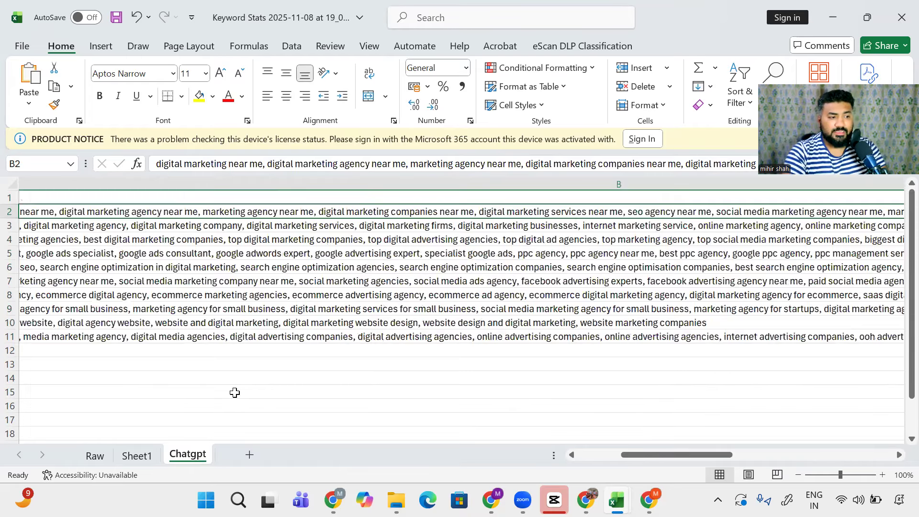
pyautogui.press('Left')
pyautogui.hotkey('ctrl', 'Down')
pyautogui.hotkey('ctrl', 'Up')
pyautogui.press('Down')
pyautogui.hotkey('ctrl', 'shift', 'Down')
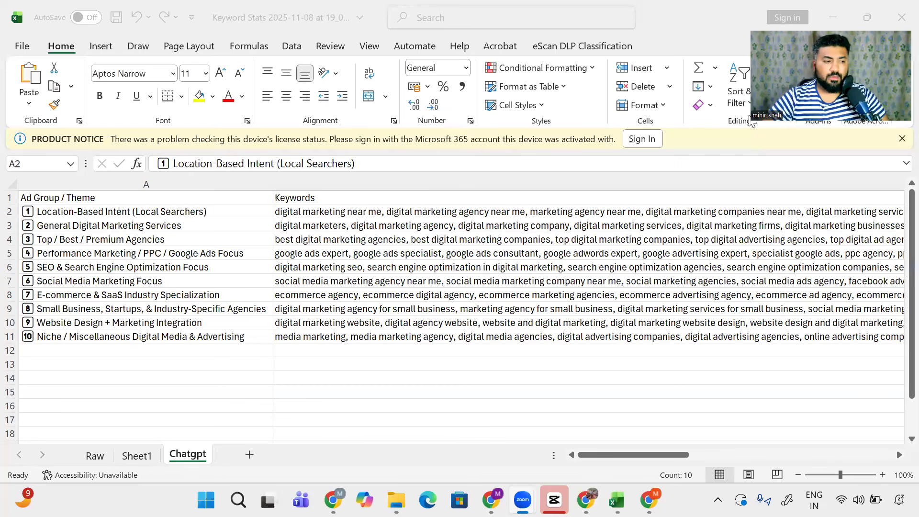
# Step: Bring the Keyword Stats workbook back and review the first ad group's keyword list in B2
pyautogui.click(367, 211)
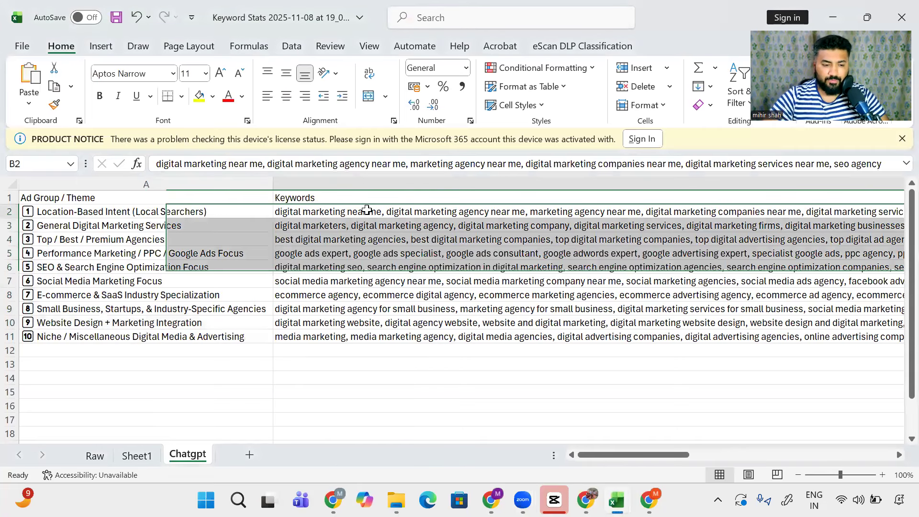
pyautogui.press('Right')
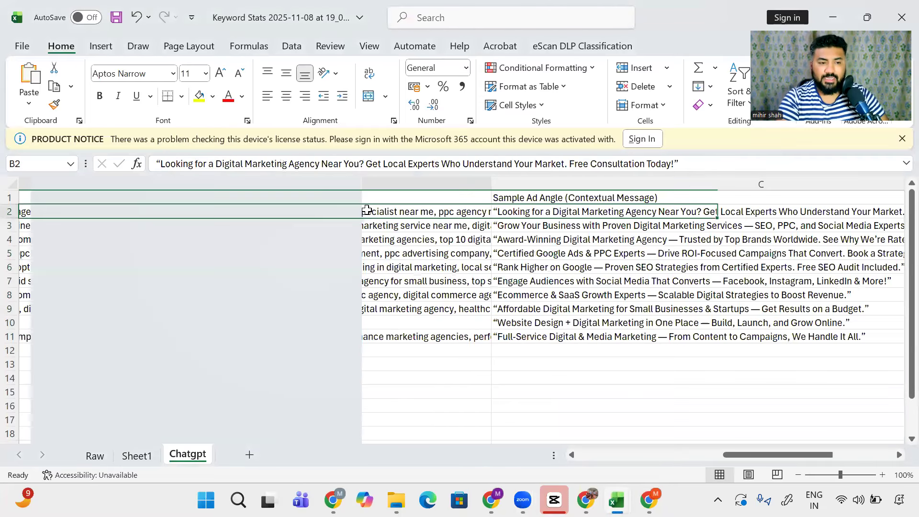
pyautogui.press('Left')
pyautogui.press('Left')
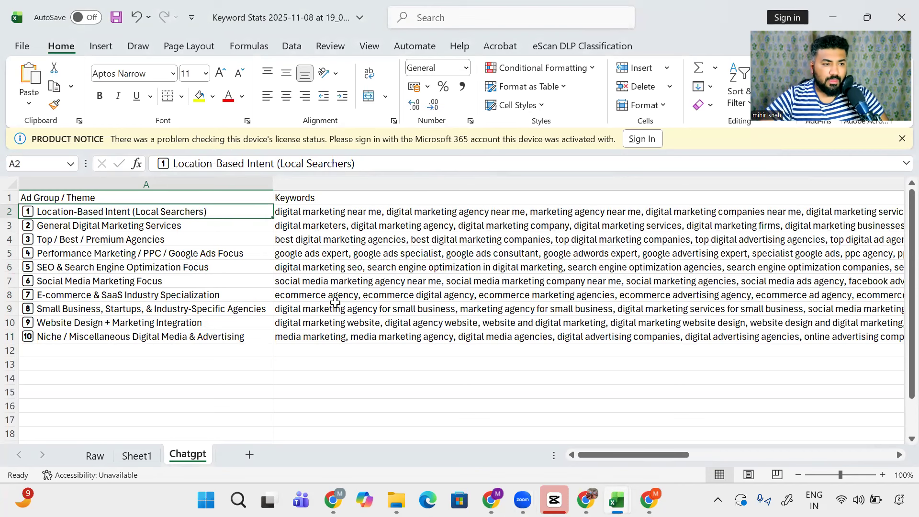
pyautogui.hotkey('alt', 'Tab')
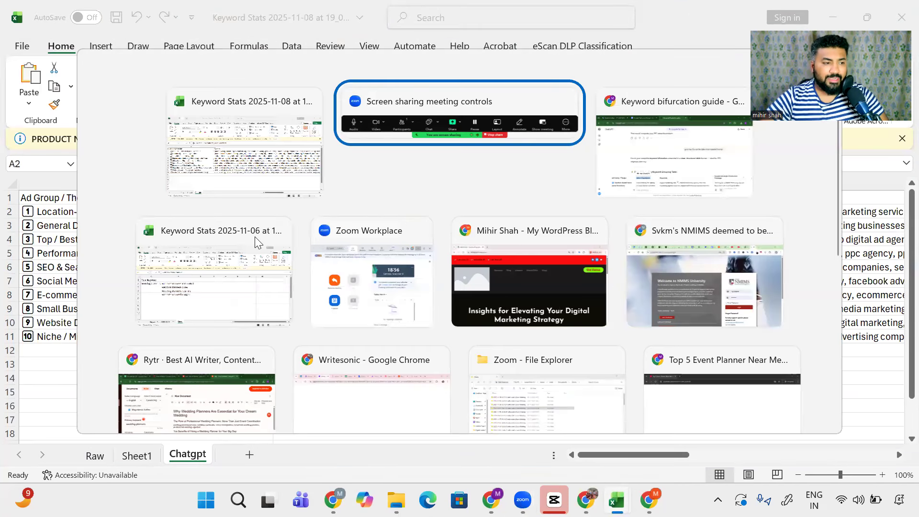
pyautogui.click(252, 159)
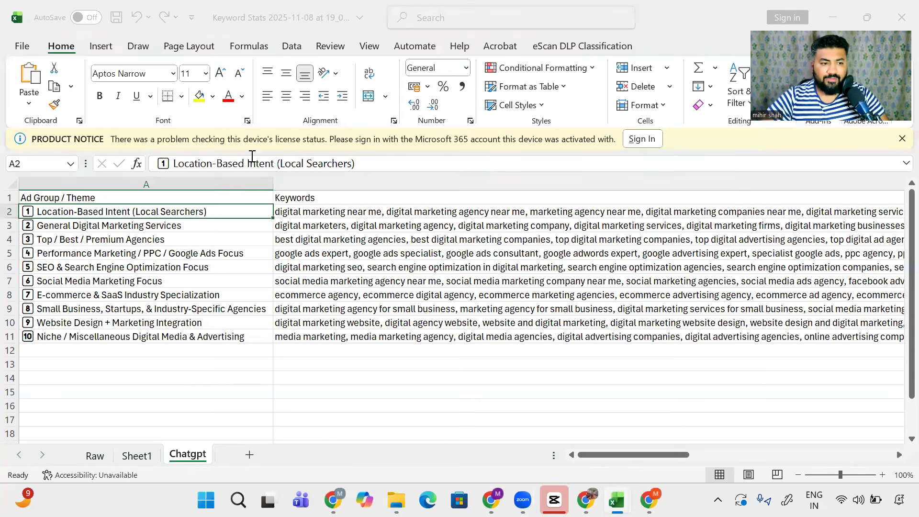
pyautogui.click(449, 215)
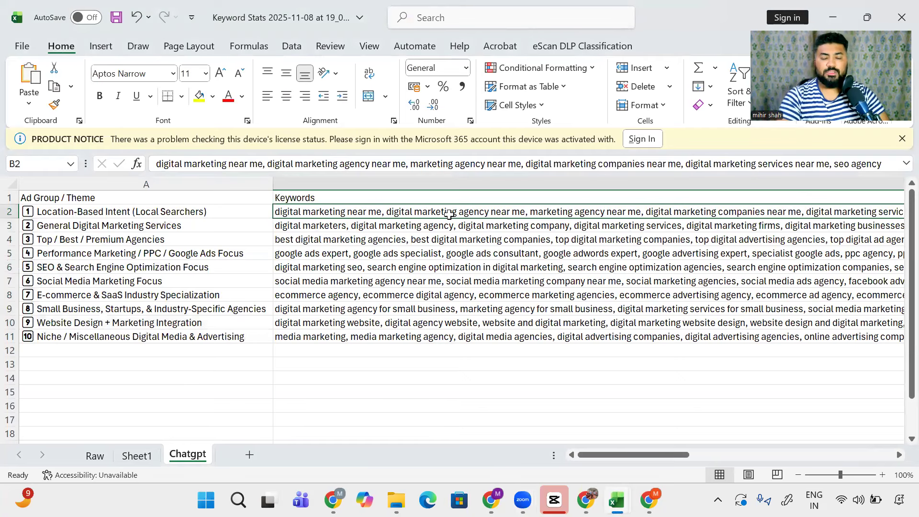
# Step: Enter headers Headline-1, Headline-2, Headline-3, Description-1 and Description-2 across E1:I1
pyautogui.press('Right')
pyautogui.press('Right')
pyautogui.press('Right')
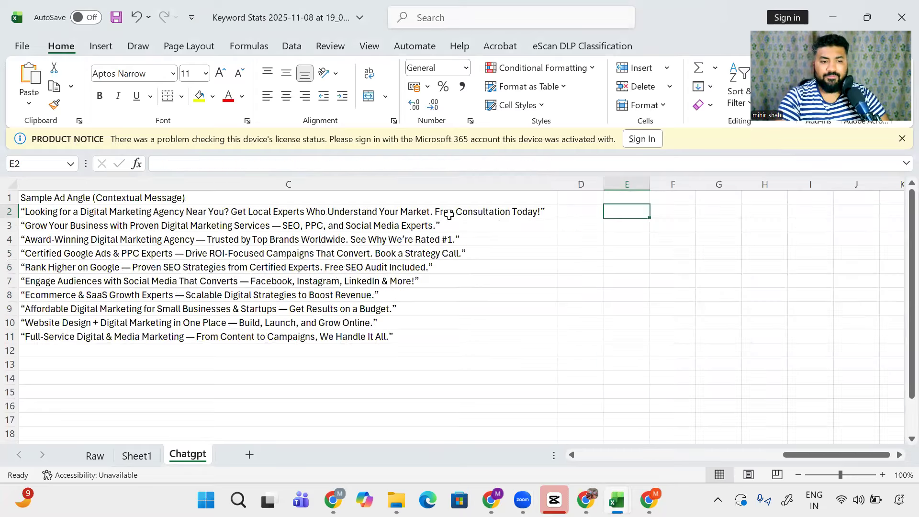
pyautogui.press('Up')
pyautogui.write('H')
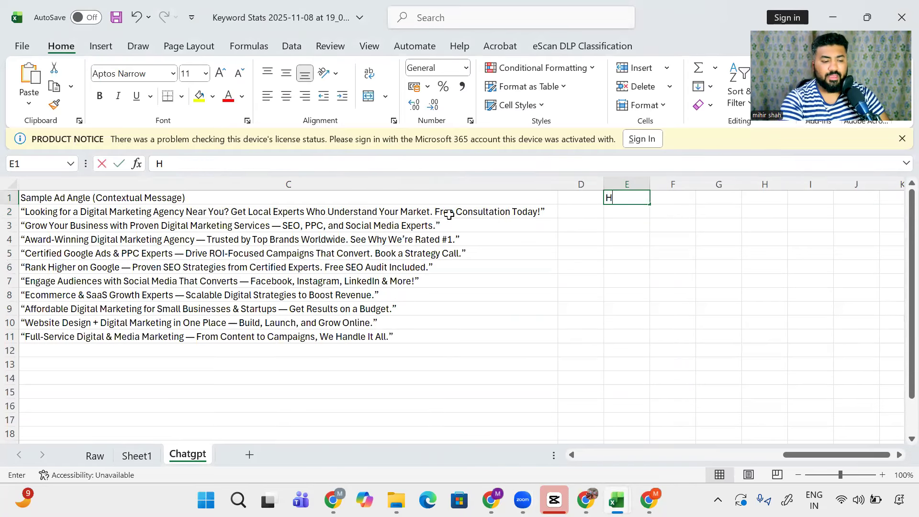
pyautogui.write('eadline-1')
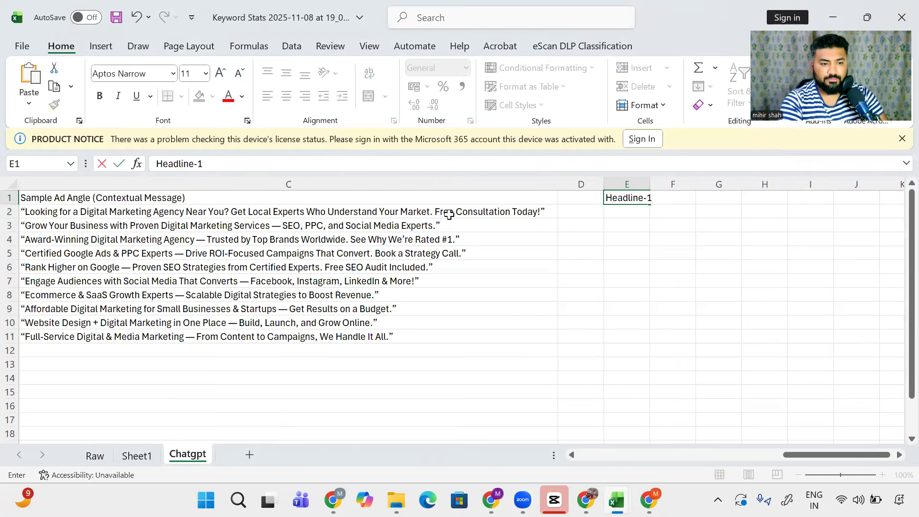
pyautogui.press('Tab')
pyautogui.write('Headl')
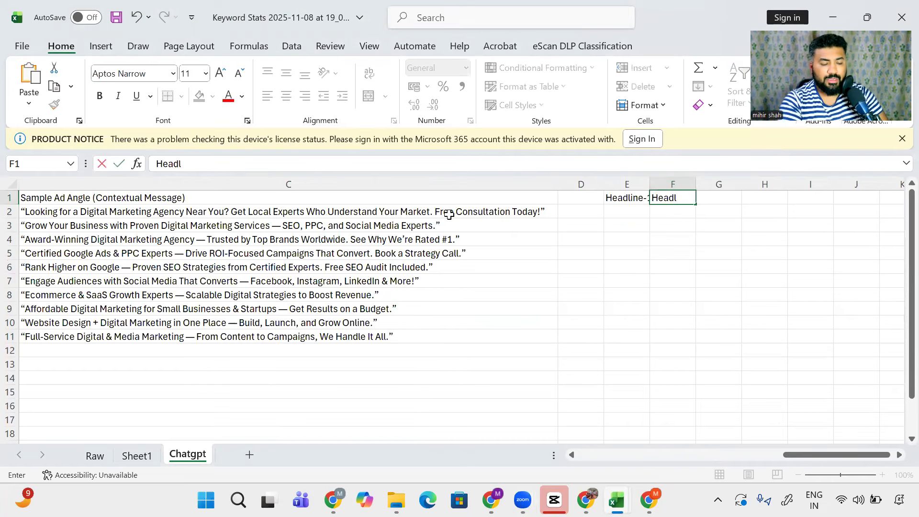
pyautogui.write('ine-2')
pyautogui.press('Tab')
pyautogui.write('Headline')
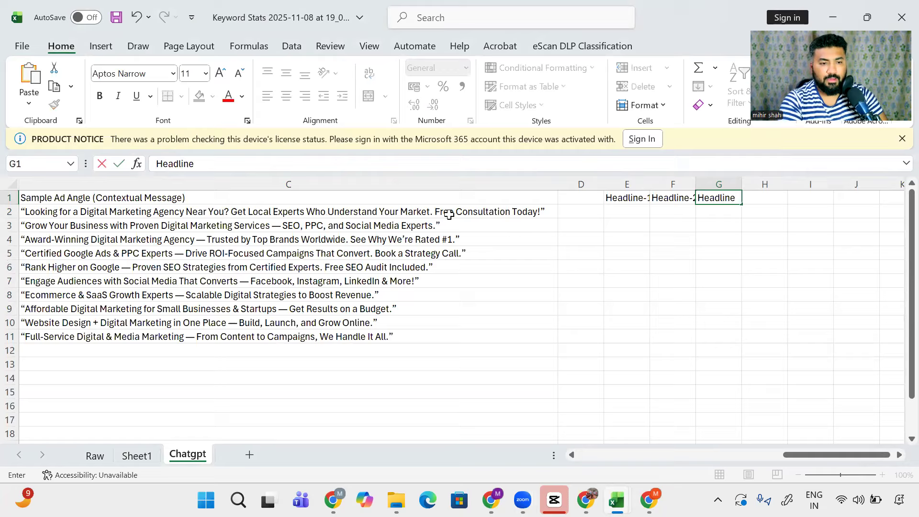
pyautogui.write('-3')
pyautogui.press('Tab')
pyautogui.write('D')
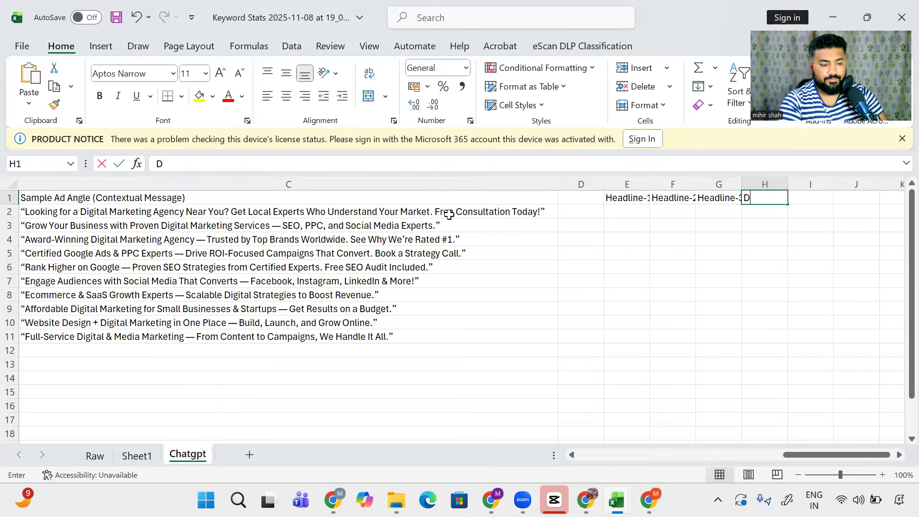
pyautogui.write('escription-1')
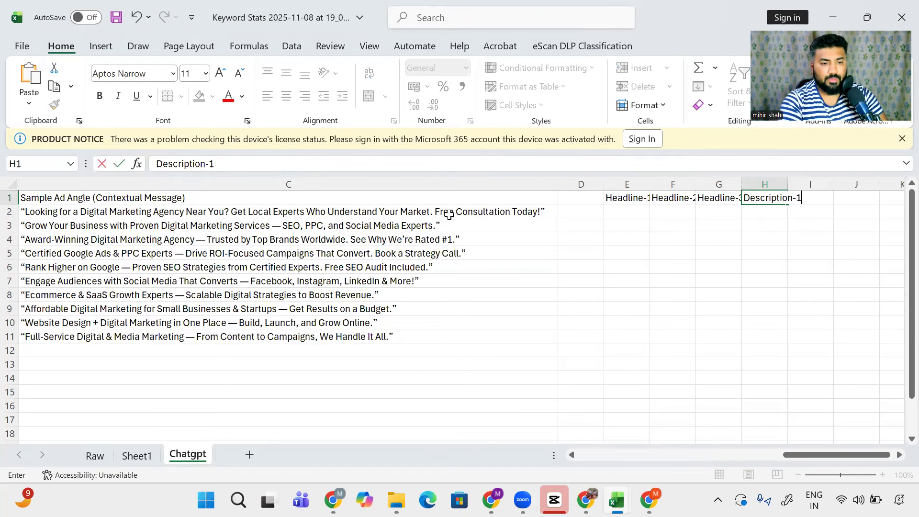
pyautogui.press('Tab')
pyautogui.write('Des')
pyautogui.press('BackSpace')
pyautogui.write('scription-2')
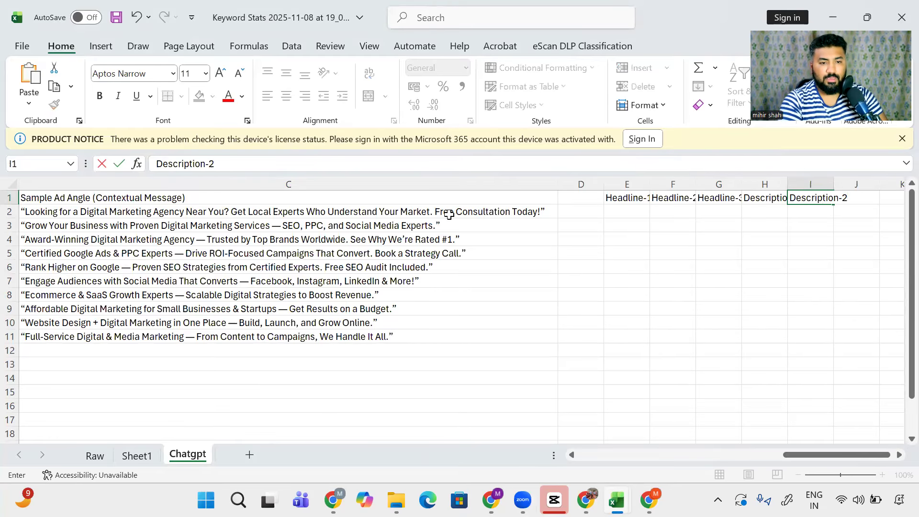
pyautogui.press('Return')
# Step: AutoFit all column widths and type Keyword under Headline-1 in E2
pyautogui.hotkey('ctrl', 'a')
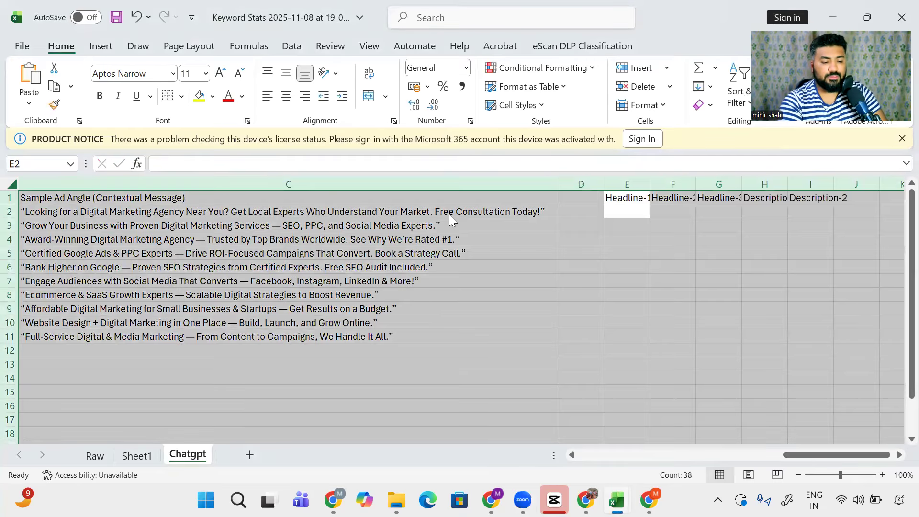
pyautogui.hotkey('alt', 'h')
pyautogui.press('o')
pyautogui.press('i')
pyautogui.press('Right')
pyautogui.press('Right')
pyautogui.press('Right')
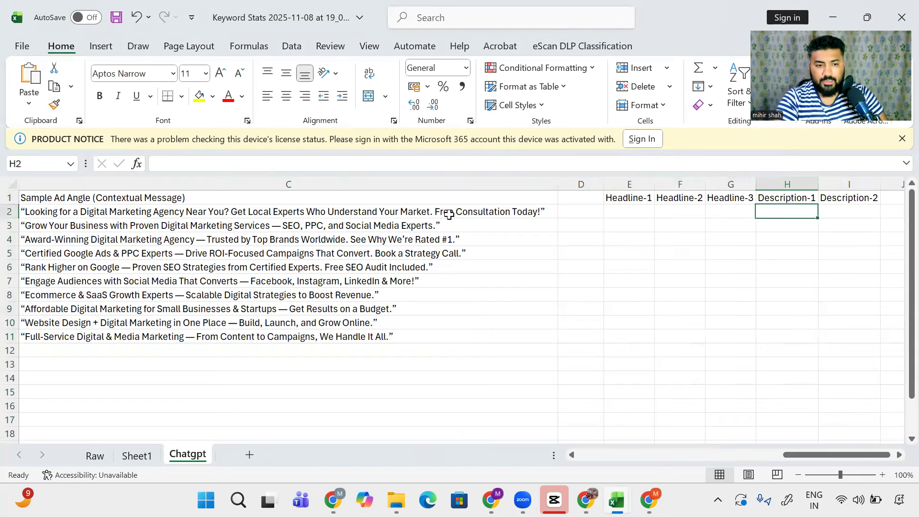
pyautogui.press('Left')
pyautogui.press('Left')
pyautogui.press('Left')
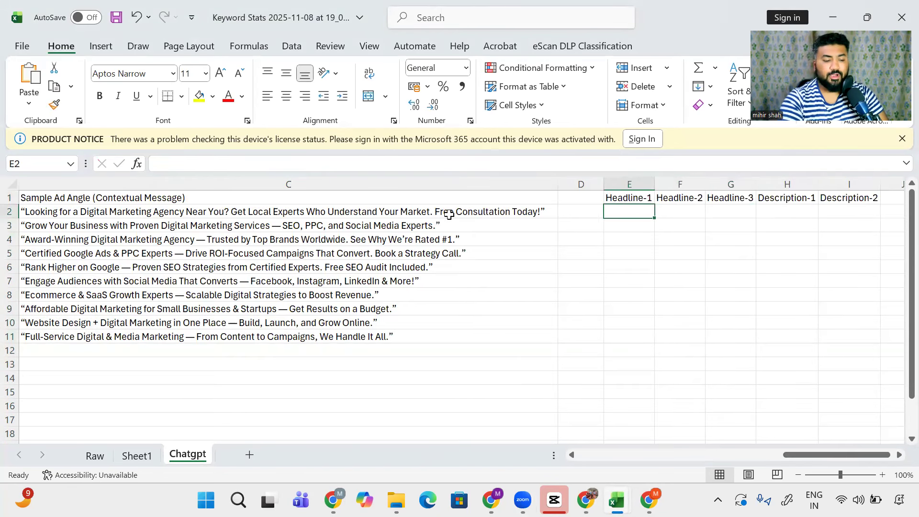
pyautogui.write('Keyword')
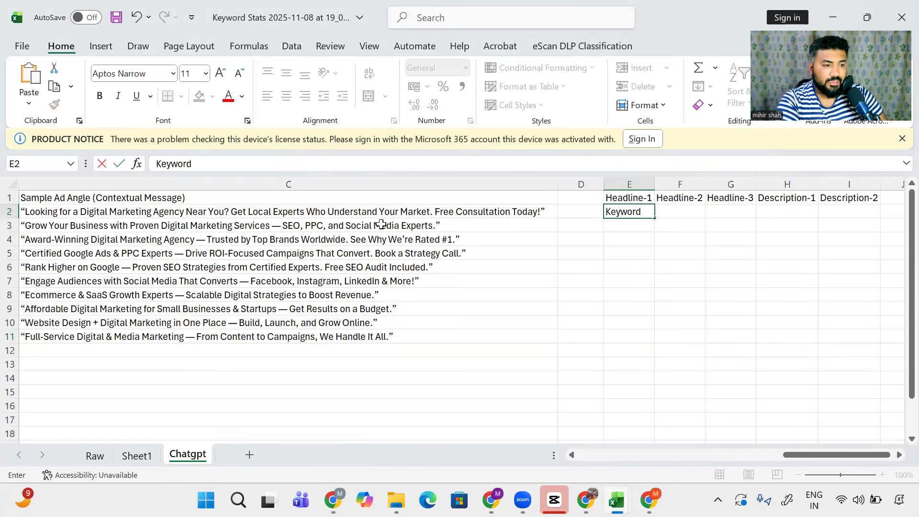
# Step: Remove the Sample Ad Angle column (column C)
pyautogui.hscroll(-3, 379, 230)
pyautogui.hscroll(-4, 379, 230)
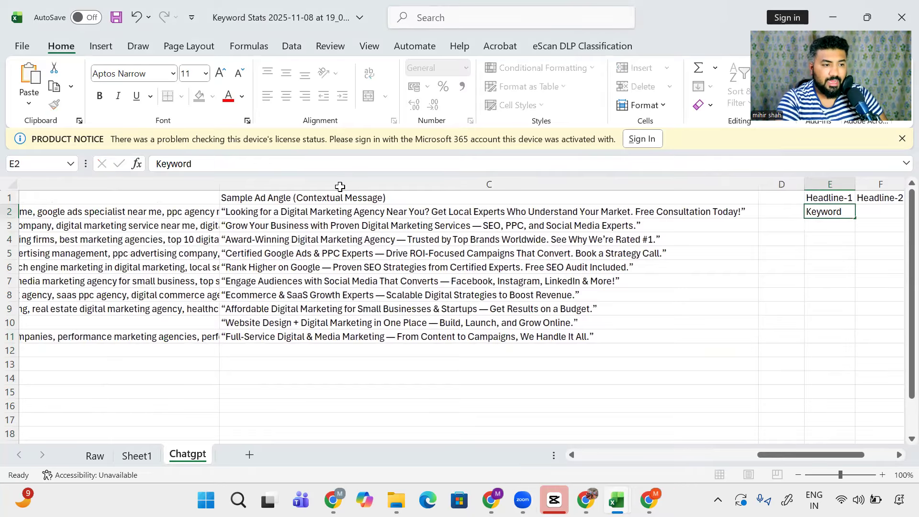
pyautogui.click(339, 184)
pyautogui.hscroll(-8, 340, 184)
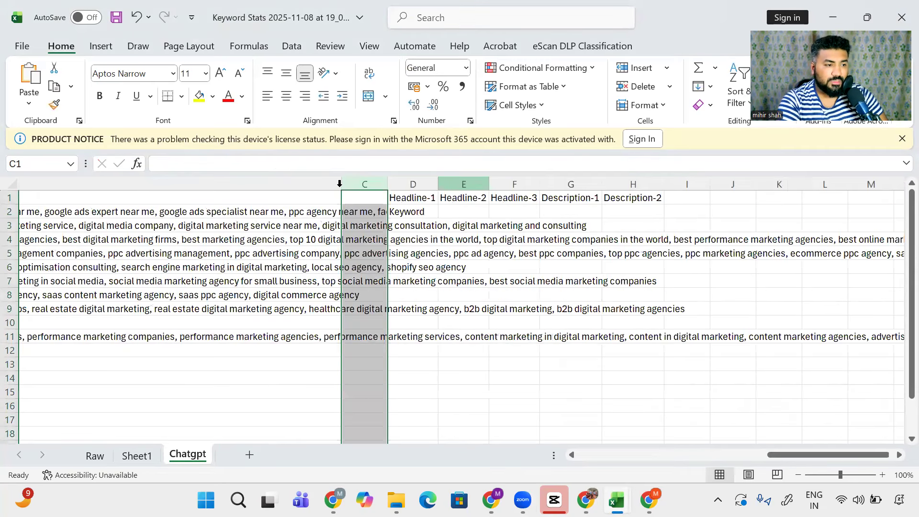
pyautogui.hscroll(-1, 340, 183)
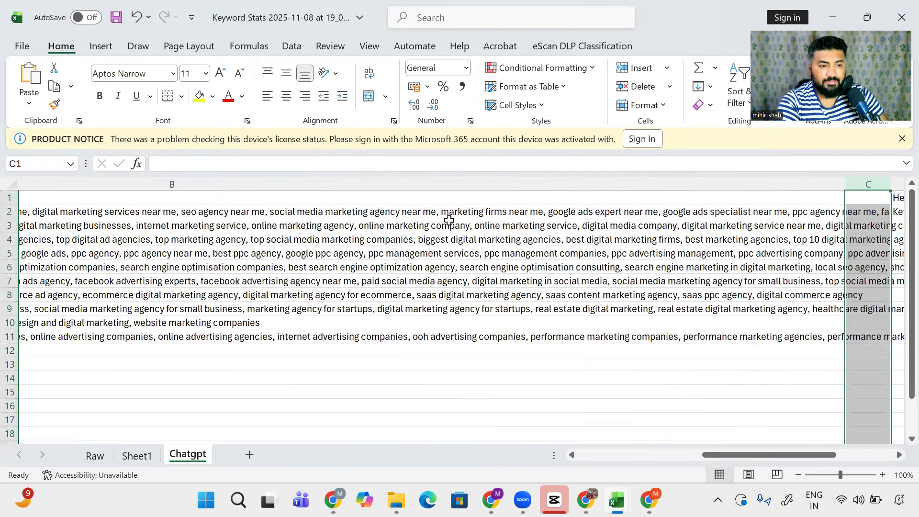
pyautogui.hscroll(3, 503, 212)
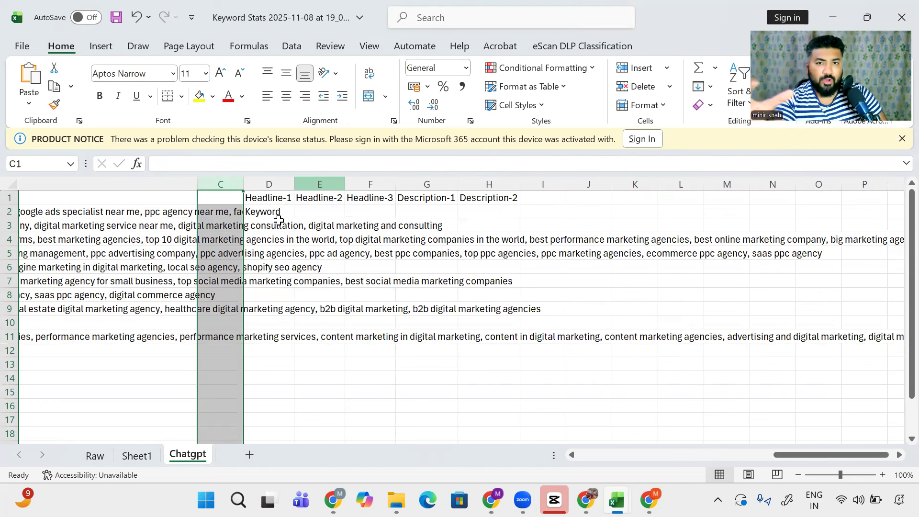
# Step: AutoFit the column widths of the header block D1:H2
pyautogui.press('Right')
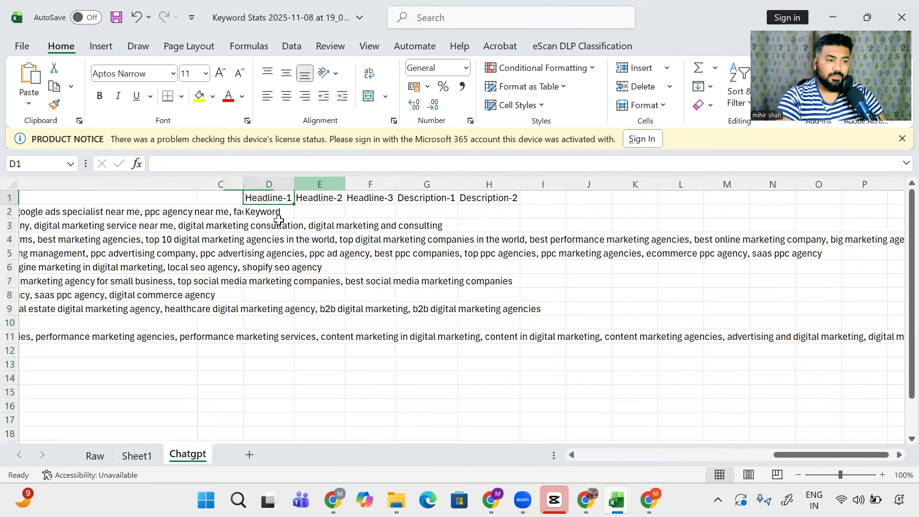
pyautogui.press('Down')
pyautogui.hotkey('ctrl', 'a')
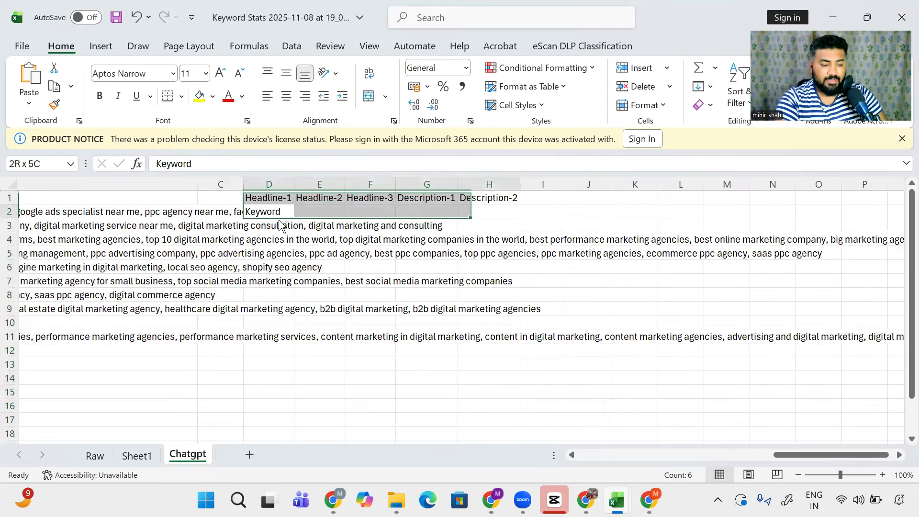
pyautogui.press('alt')
pyautogui.press('i')
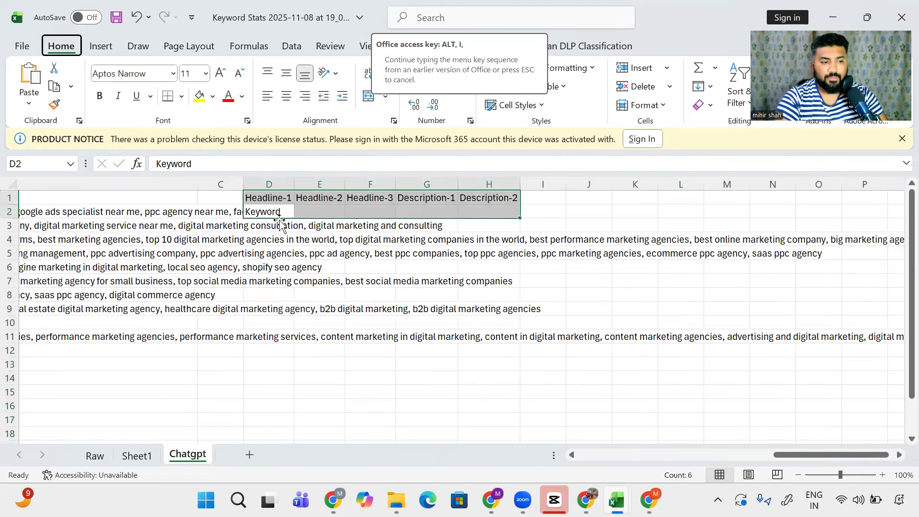
pyautogui.press('Escape')
pyautogui.press('Right')
pyautogui.hotkey('ctrl', 'a')
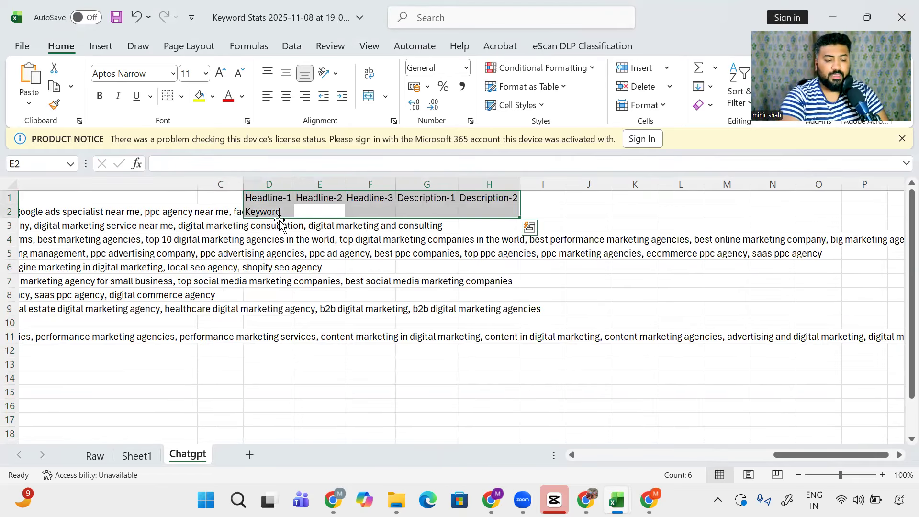
pyautogui.press('alt')
pyautogui.press('h')
pyautogui.press('o')
pyautogui.press('i')
# Step: Enter USP in E2 under Headline-2
pyautogui.press('Right')
pyautogui.press('Left')
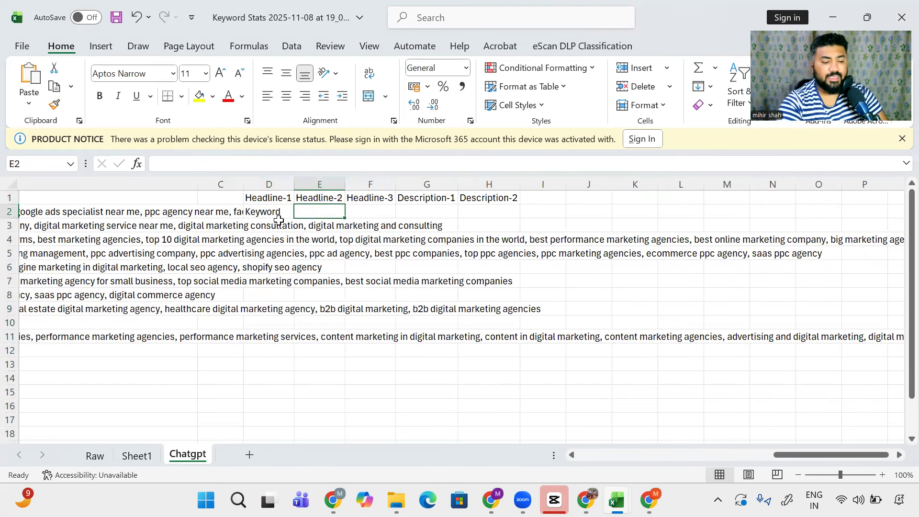
pyautogui.write('USP')
pyautogui.press('Return')
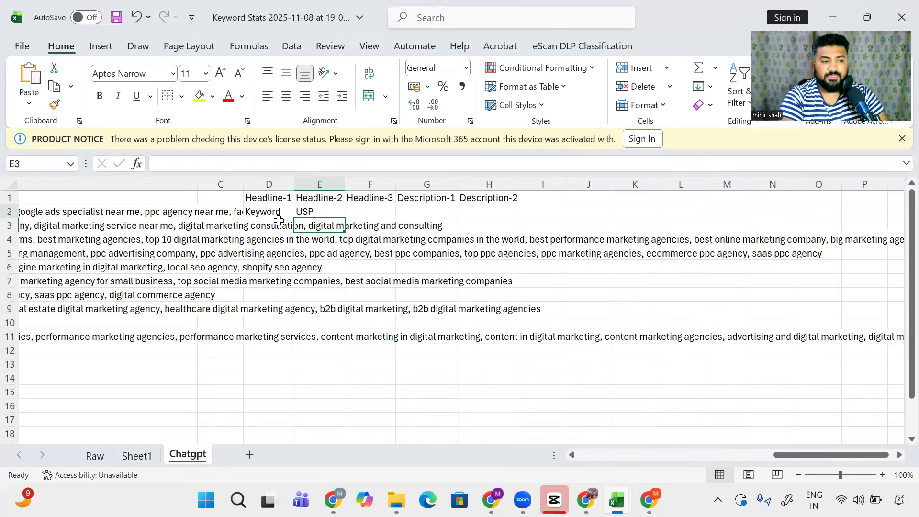
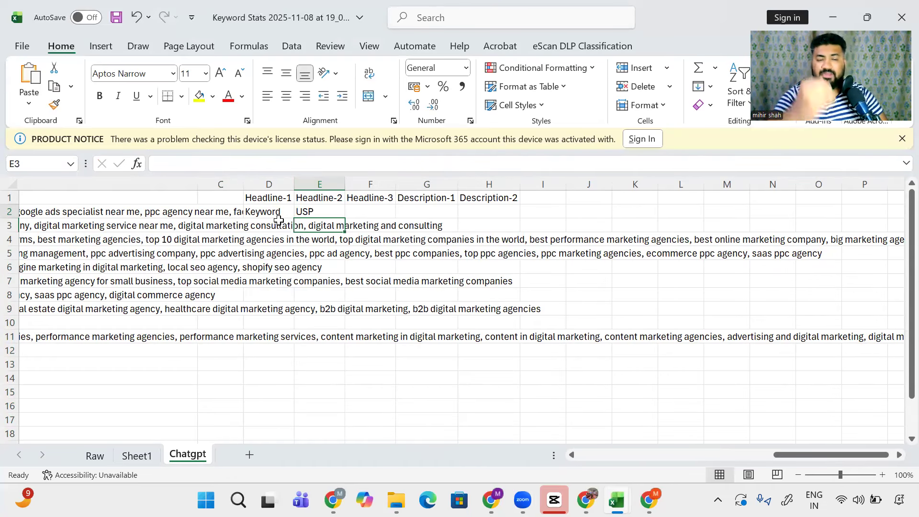
# Step: Enter Featers and Benefits, Social Proof, Awards and rewards and Accredation under USP in E3:E6
pyautogui.write('F')
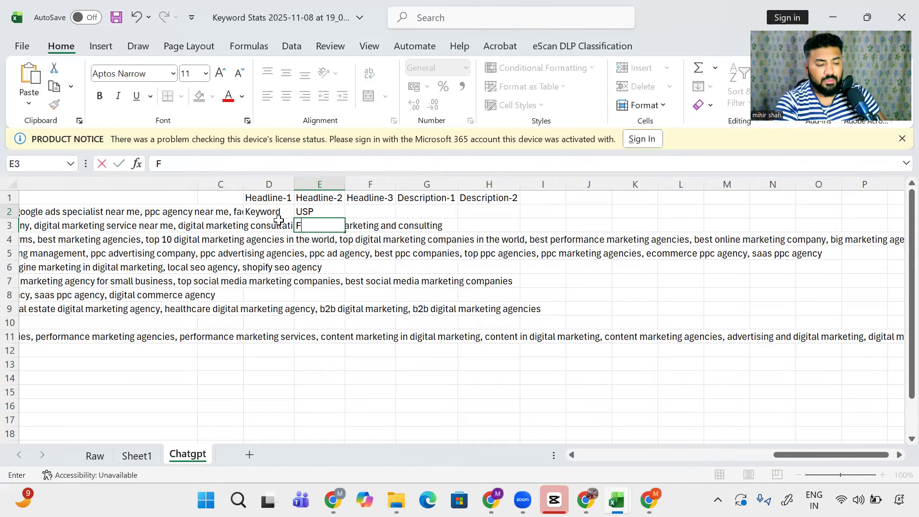
pyautogui.write('ea')
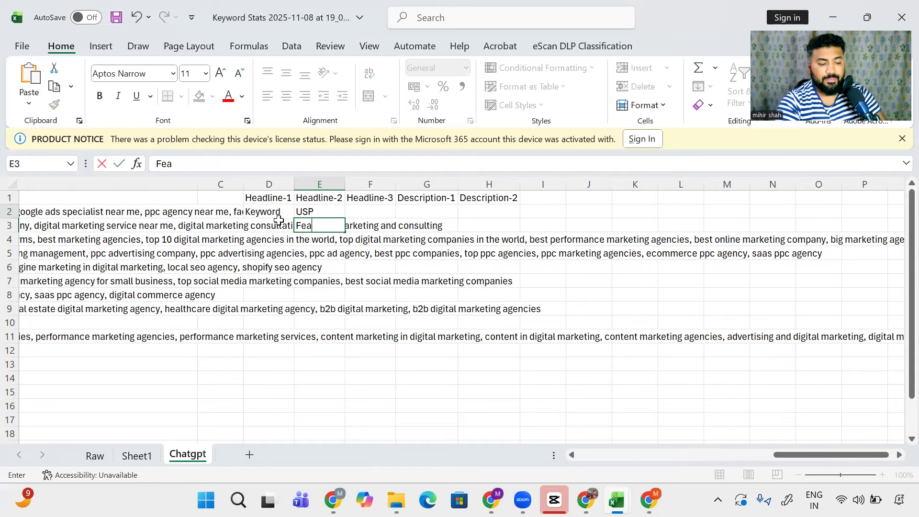
pyautogui.write('ters and Benifit')
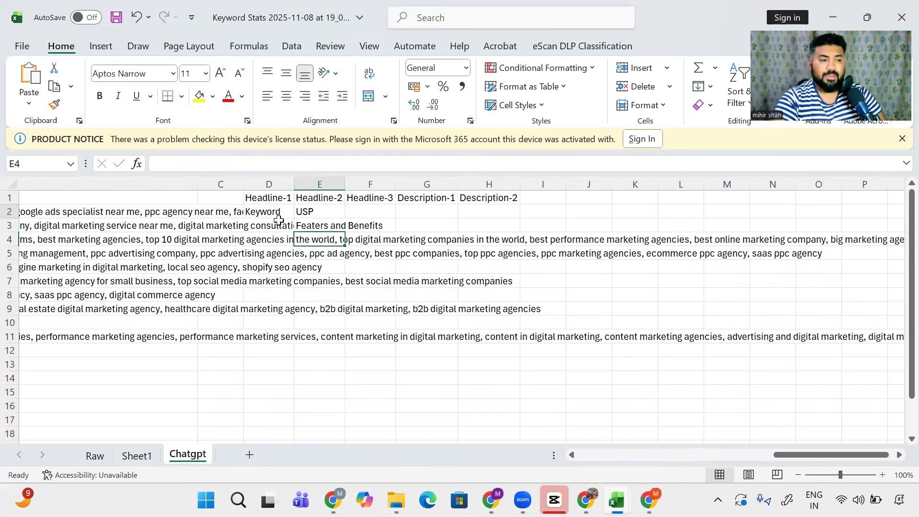
pyautogui.write('Social Proof')
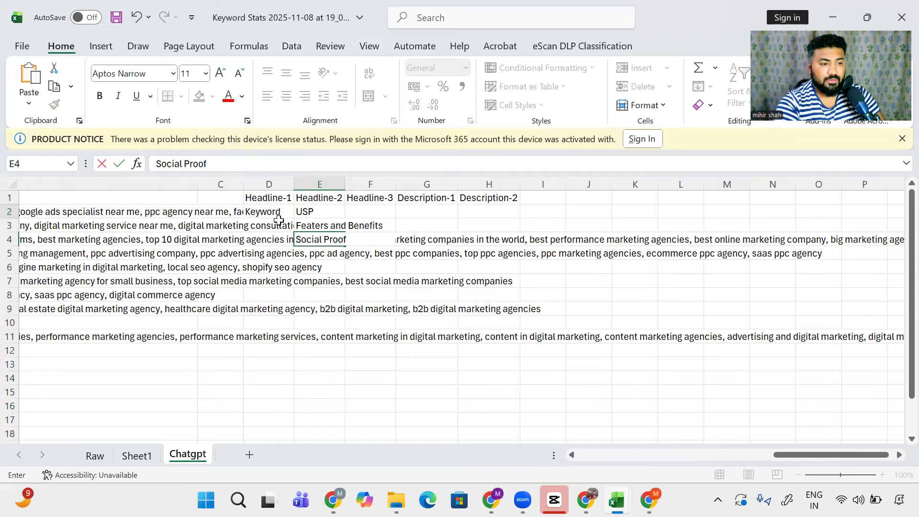
pyautogui.press('Return')
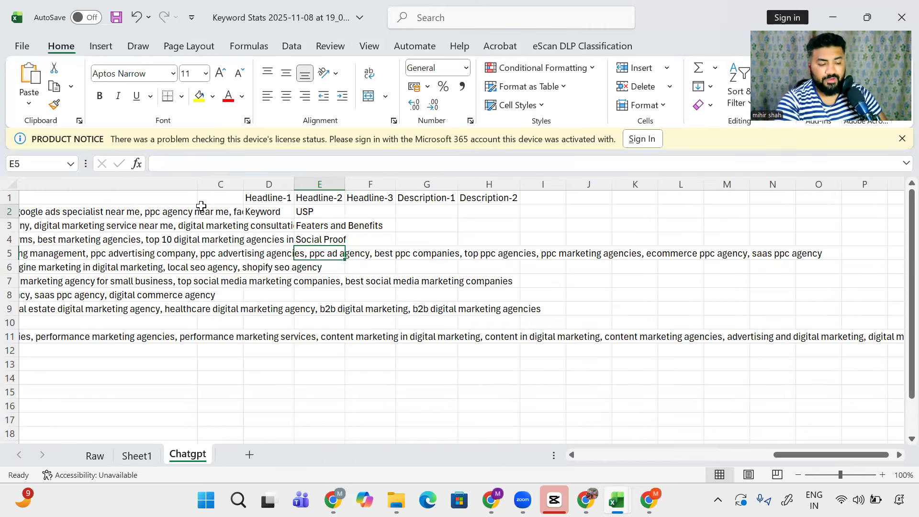
pyautogui.write('Awards and rewards')
pyautogui.press('Return')
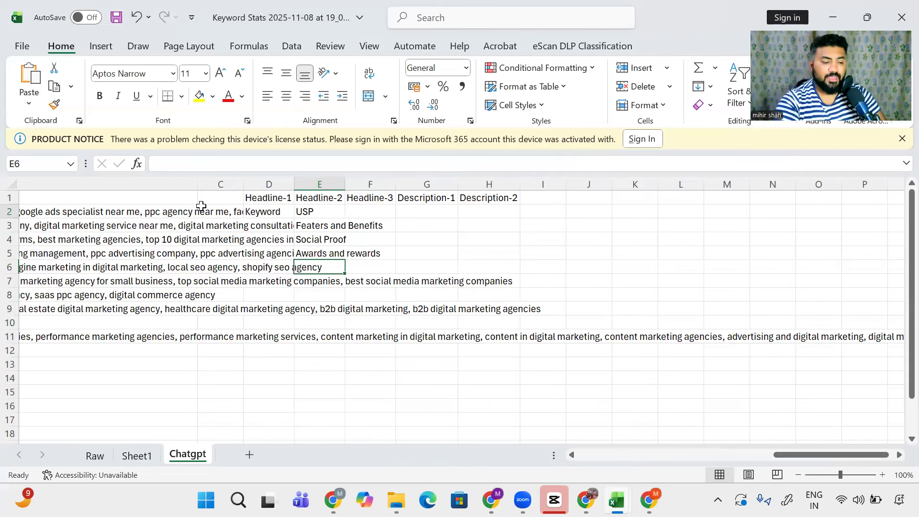
pyautogui.write('Accredation')
pyautogui.press('Return')
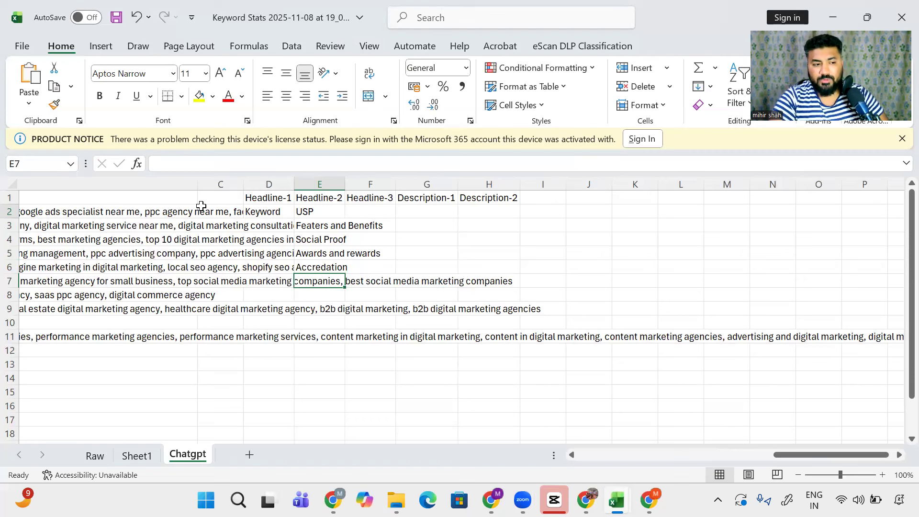
# Step: Select the Headline-2 entries from USP to Accredation, then move to F2 under Headline-3
pyautogui.press('Up')
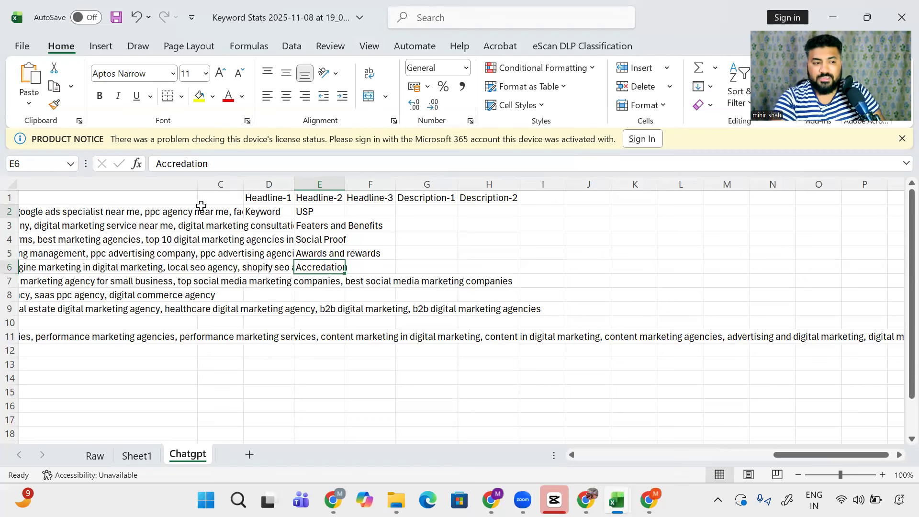
pyautogui.hotkey('ctrl', 'shift', 'Up')
pyautogui.hotkey('shift', 'Down')
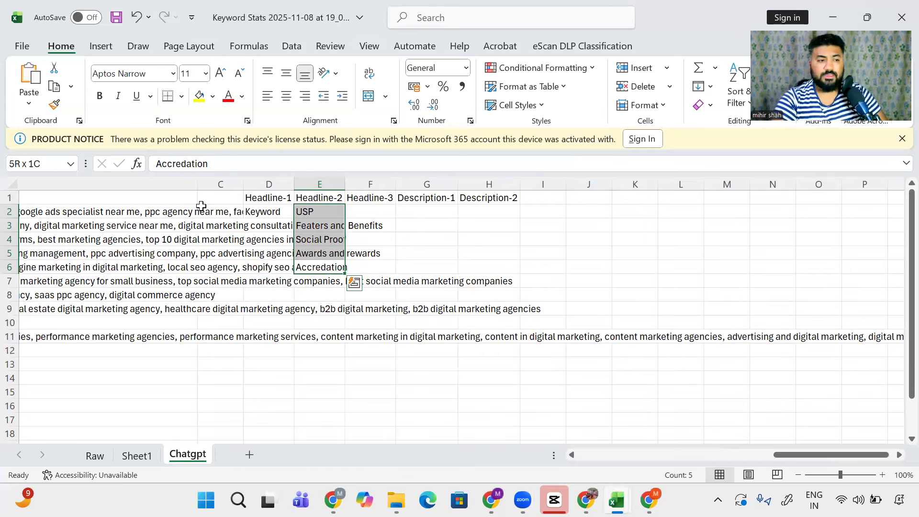
pyautogui.press('Right')
pyautogui.hotkey('ctrl', 'Up')
pyautogui.press('Down')
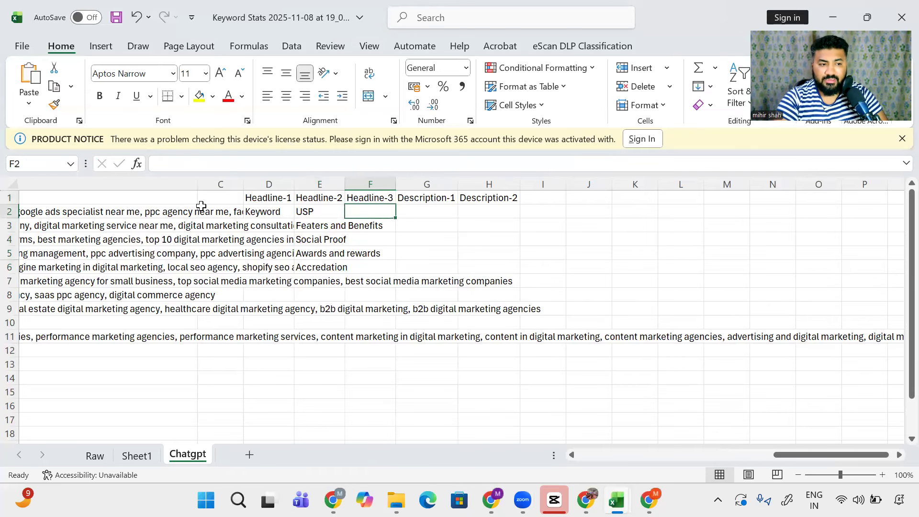
# Step: Enter CTA in F2 as the first Headline-3 entry and move to G2 under Description-1
pyautogui.write('CTA')
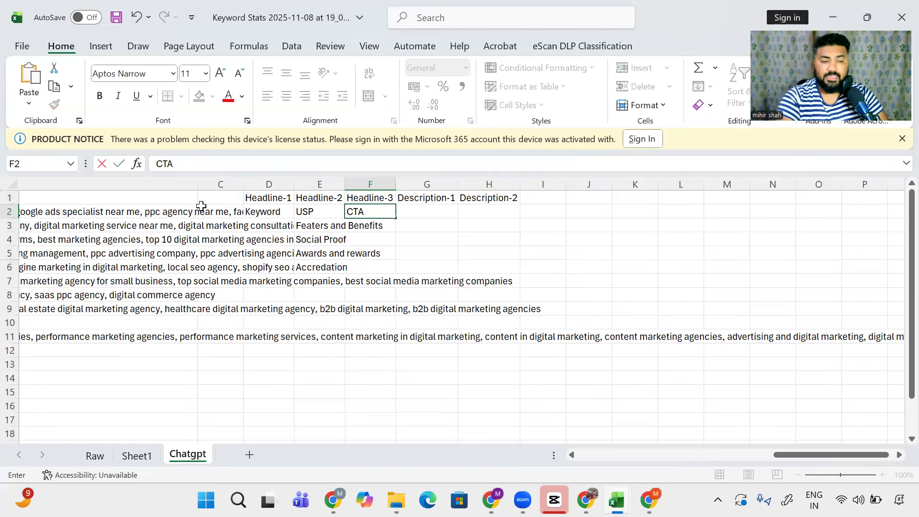
pyautogui.press('Return')
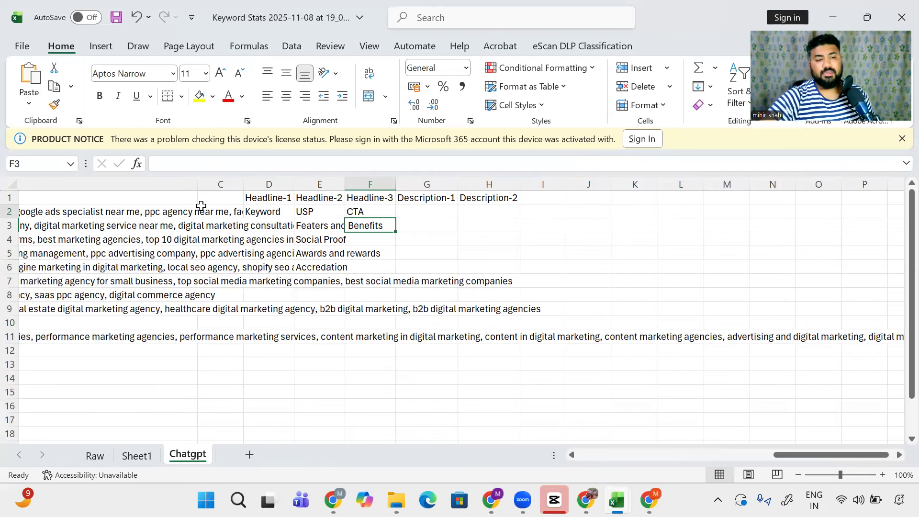
pyautogui.press('Right')
pyautogui.press('Up')
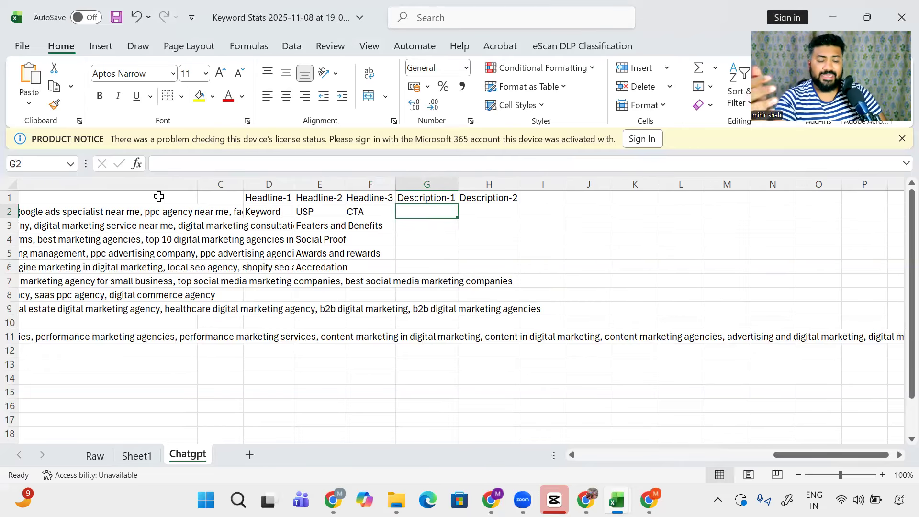
# Step: Enter 'Extension of headlin-2' in G2 under Description-1 and move back to the Ad Group column
pyautogui.write('Ext')
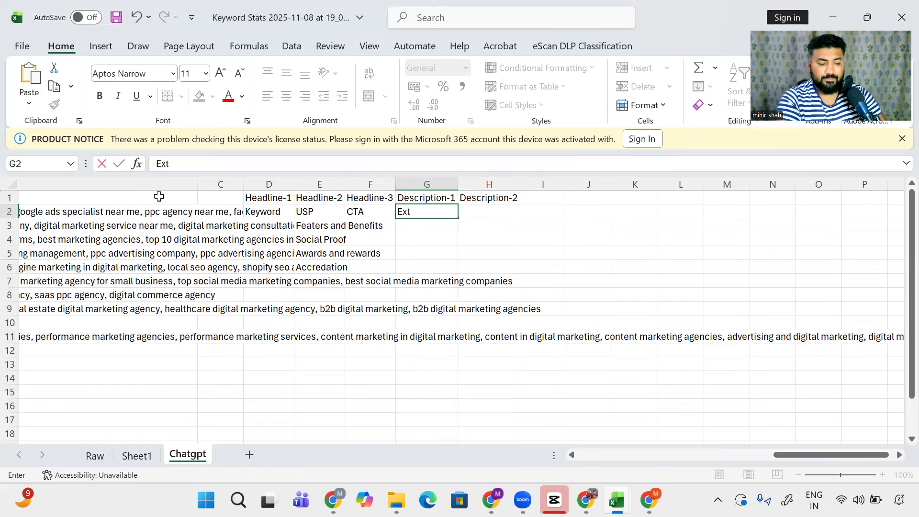
pyautogui.write('ension of headlin-2')
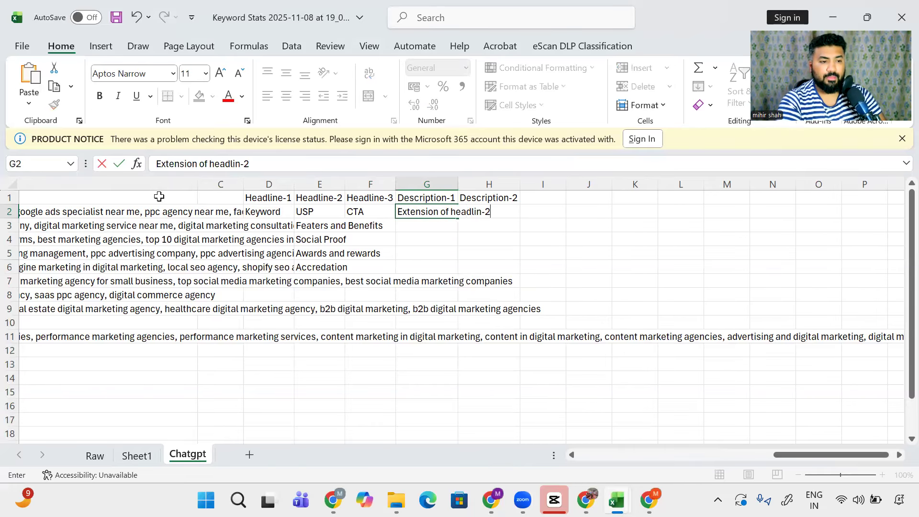
pyautogui.press('Return')
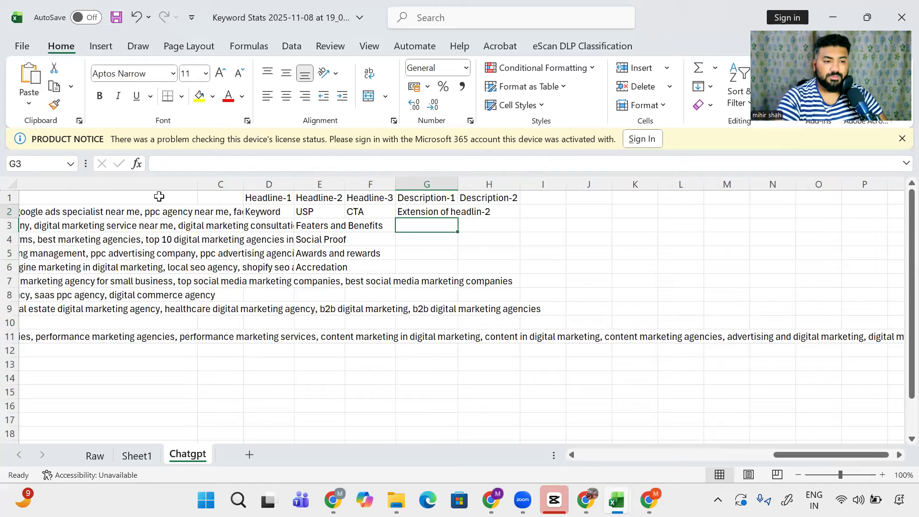
pyautogui.press('Left')
pyautogui.press('Left')
pyautogui.press('Up')
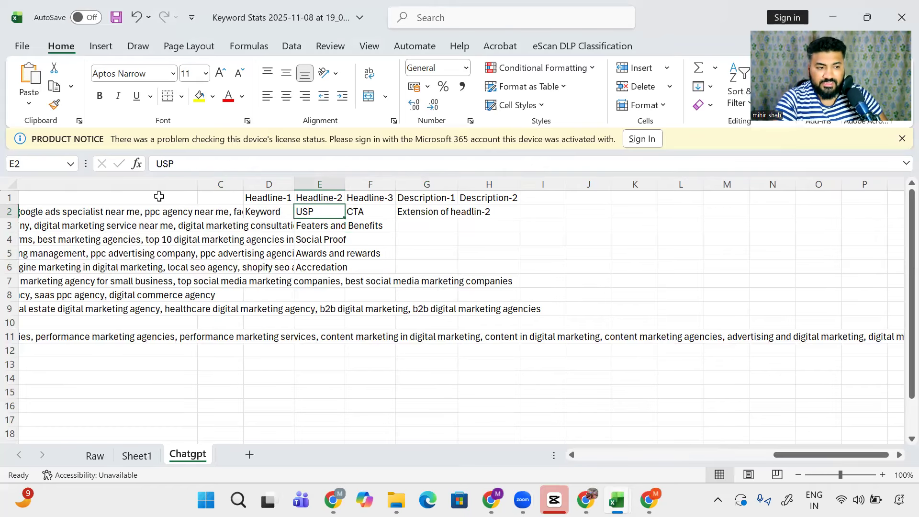
pyautogui.press('Left')
pyautogui.press('Left')
pyautogui.press('Left')
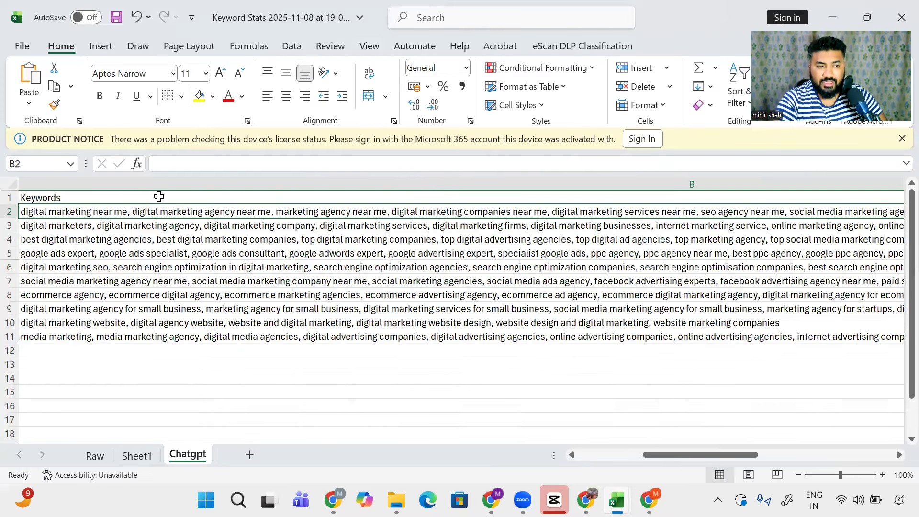
pyautogui.press('Left')
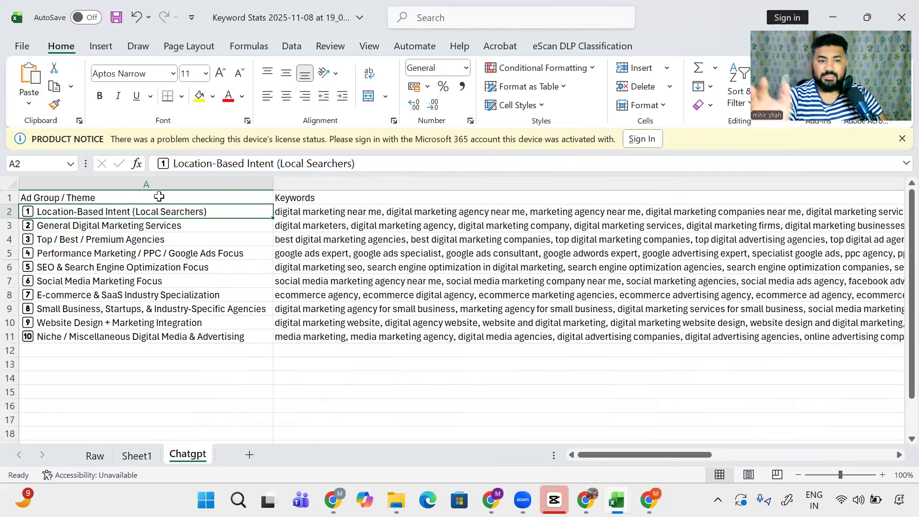
# Step: Switch back to the Keyword Stats workbook, then to the ChatGPT keyword grouping conversation
pyautogui.press('super+Tab')
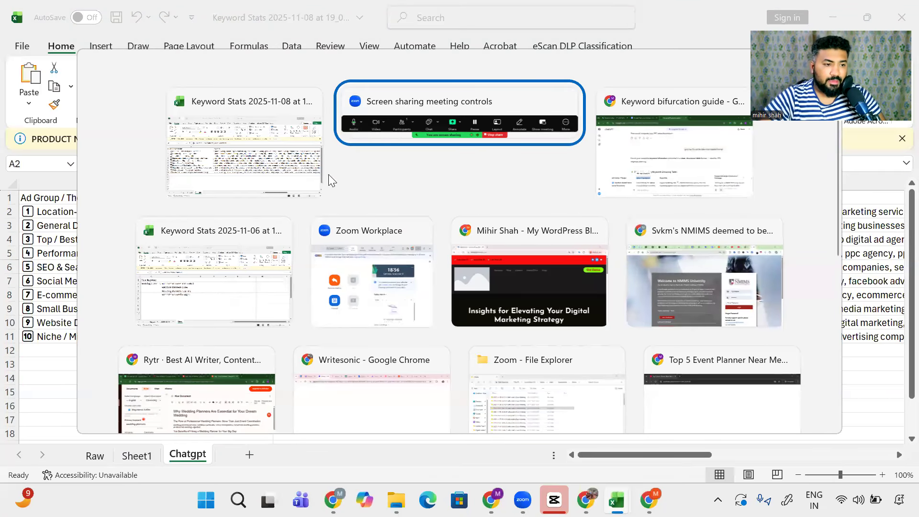
pyautogui.click(301, 177)
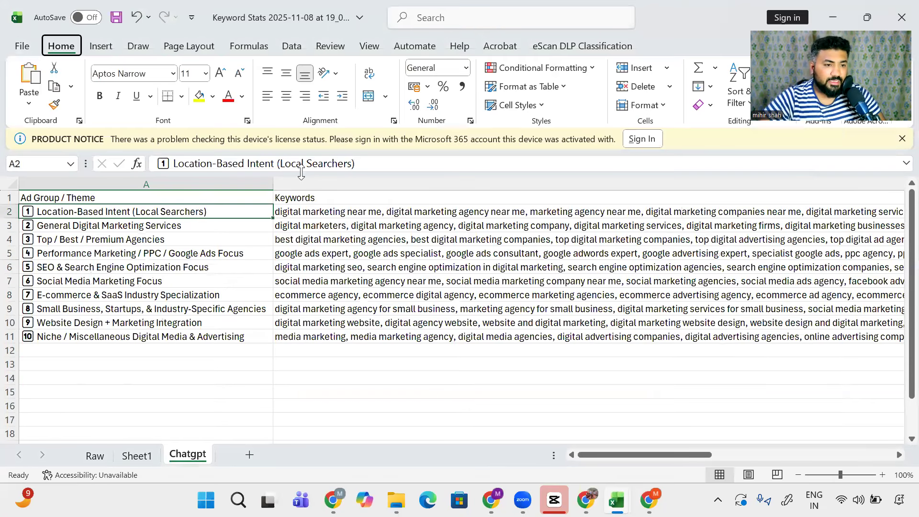
pyautogui.hotkey('alt', 'Tab')
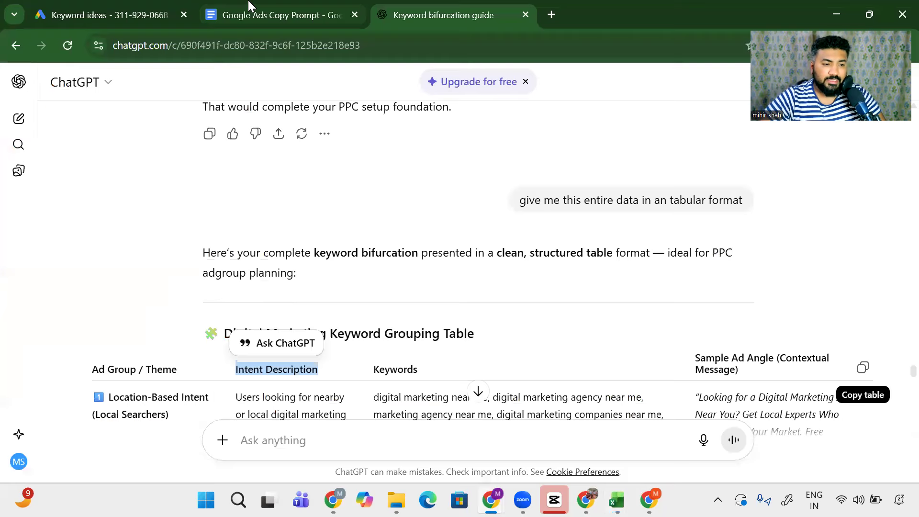
# Step: Select all of Prompt -1 on the Ads tab of Google Ads Copy Prompt, then return to ChatGPT
pyautogui.click(249, 5)
pyautogui.click(70, 270)
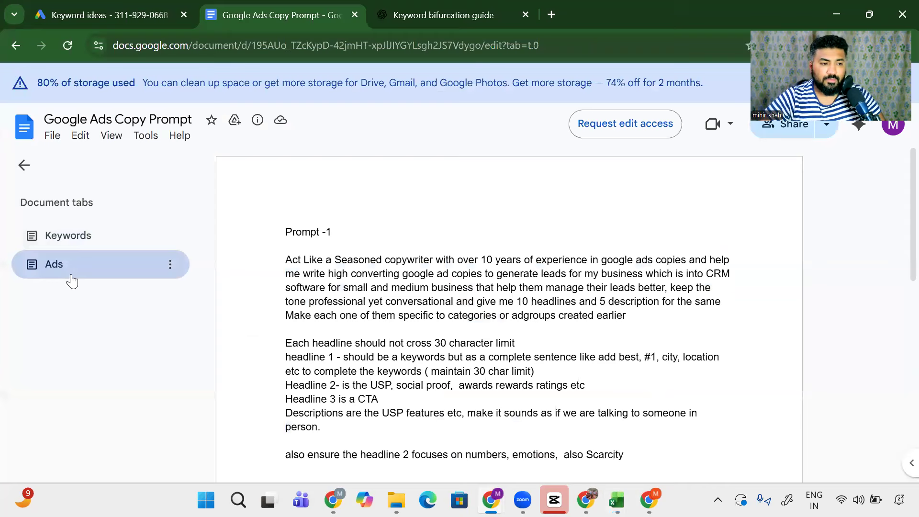
pyautogui.scroll(-3, 291, 292)
pyautogui.doubleClick(289, 188)
pyautogui.moveTo(320, 205); pyautogui.dragTo(646, 380)
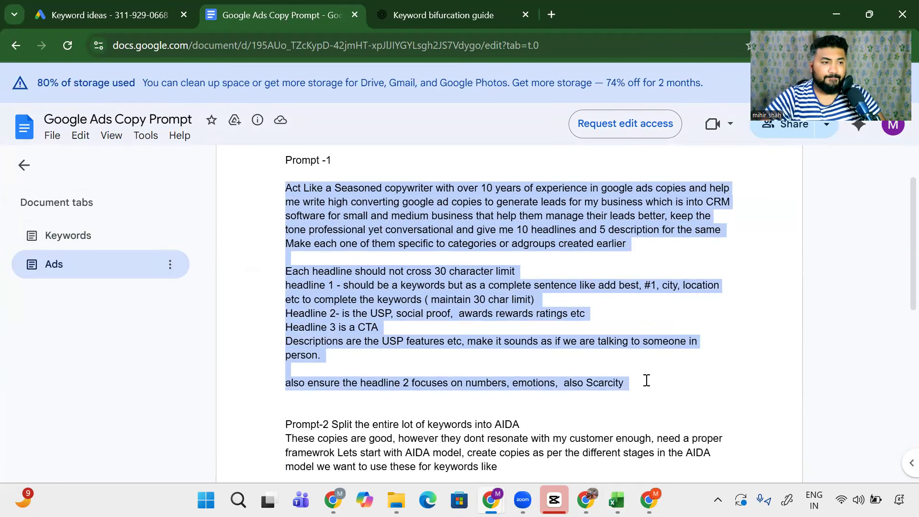
pyautogui.hotkey('alt', 'Tab')
pyautogui.hotkey('alt', 'Tab')
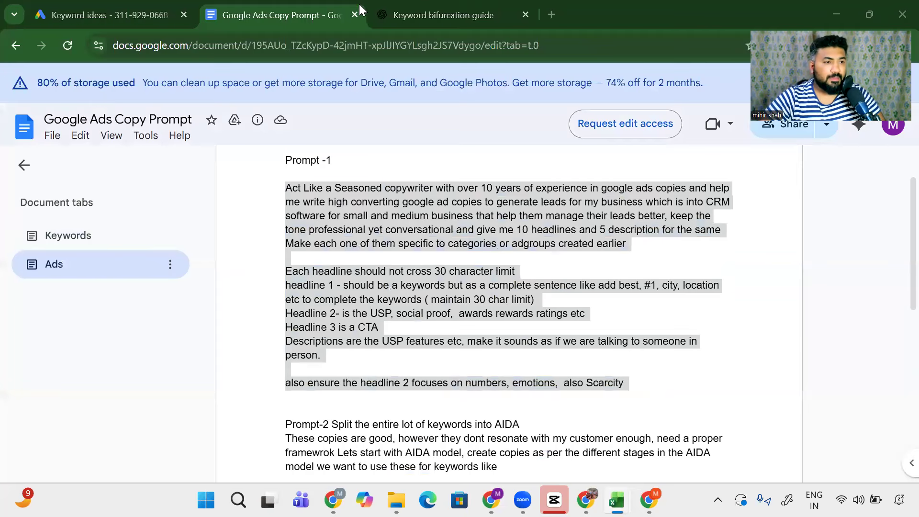
pyautogui.click(388, 16)
# Step: Write 'now each and every adgroup wirite ads bassis the rules below' and paste Prompt -1 beneath it
pyautogui.scroll(-4, 244, 369)
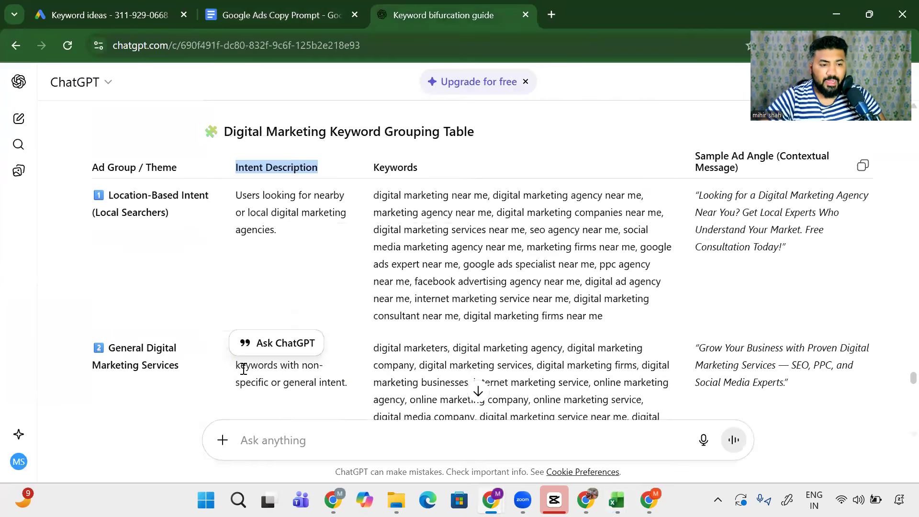
pyautogui.scroll(-1, 244, 368)
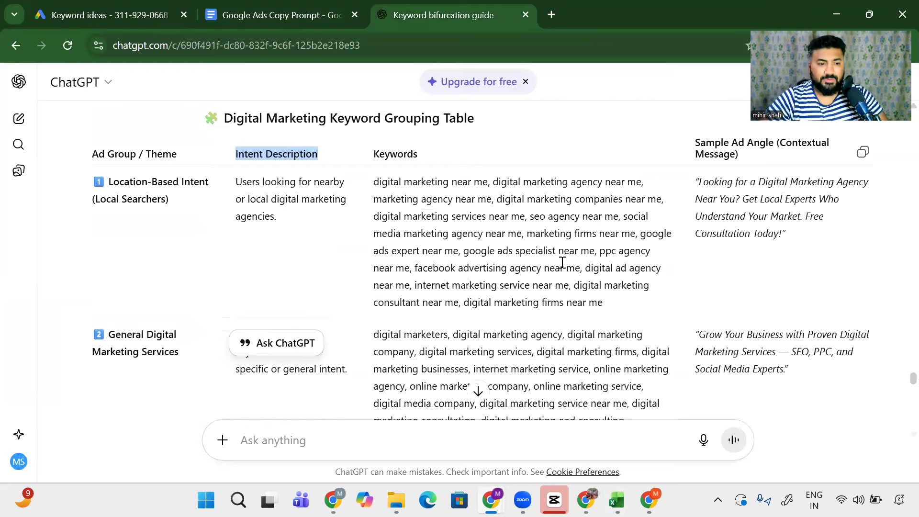
pyautogui.moveTo(402, 212); pyautogui.dragTo(552, 285)
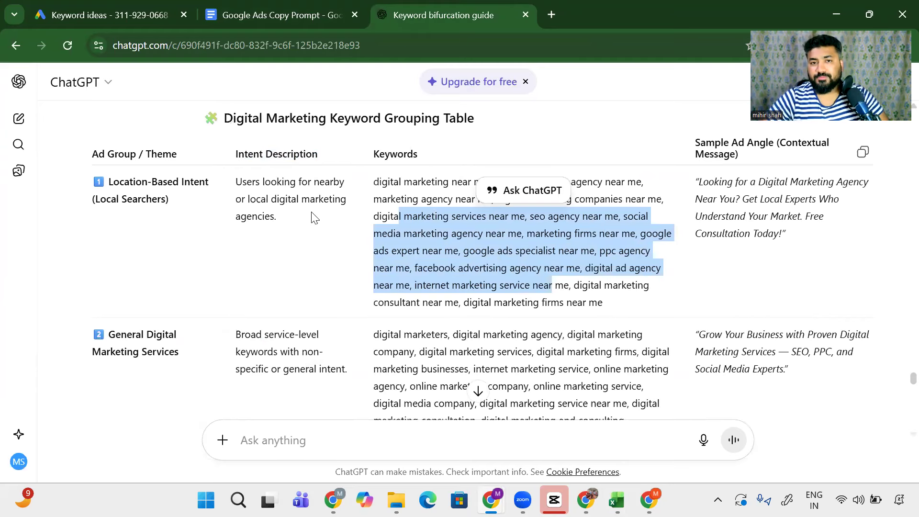
pyautogui.click(315, 437)
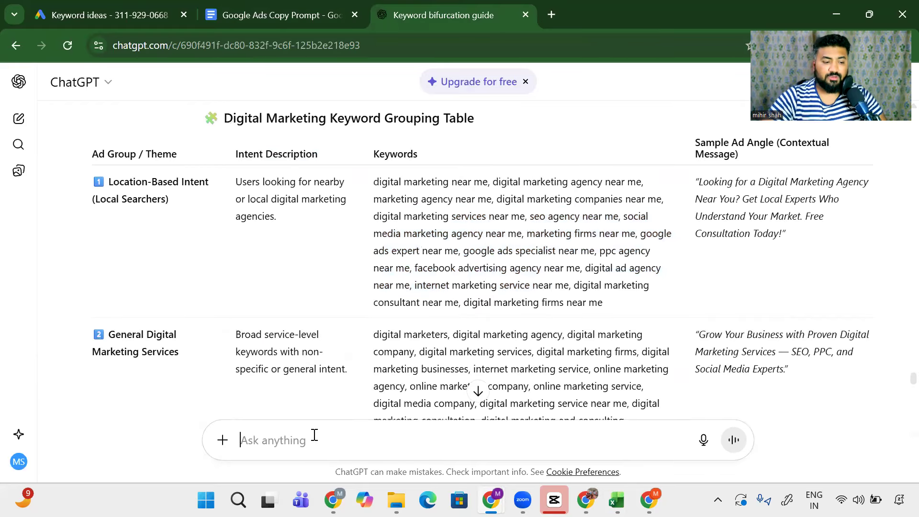
pyautogui.write('now')
pyautogui.write('each and every ')
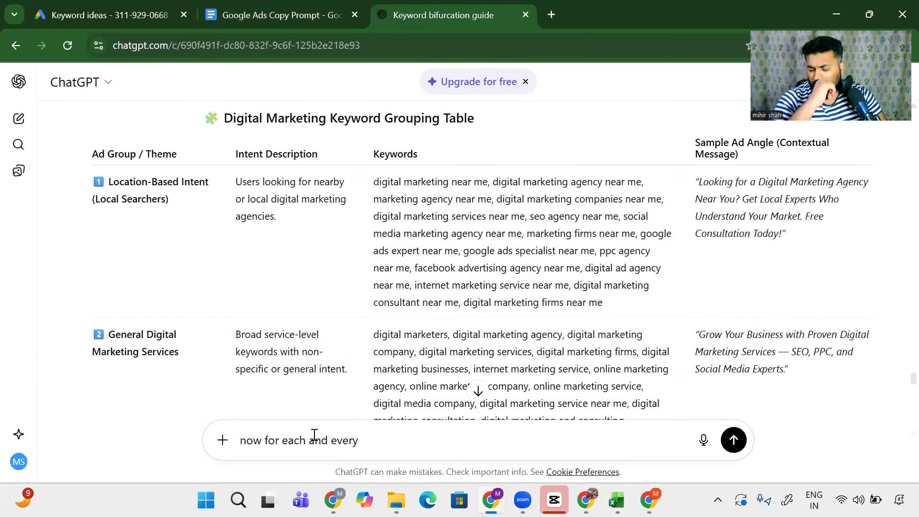
pyautogui.write('a')
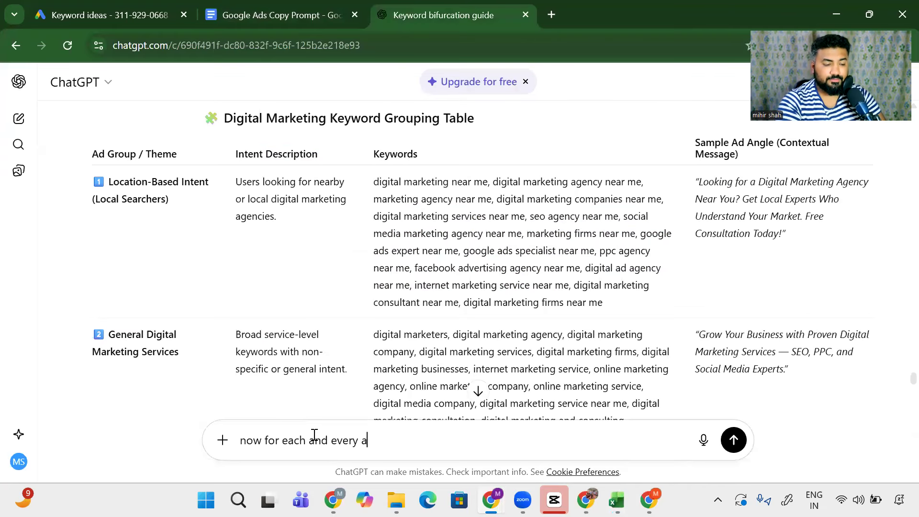
pyautogui.write('dgroup wirite ads bassis the rules below')
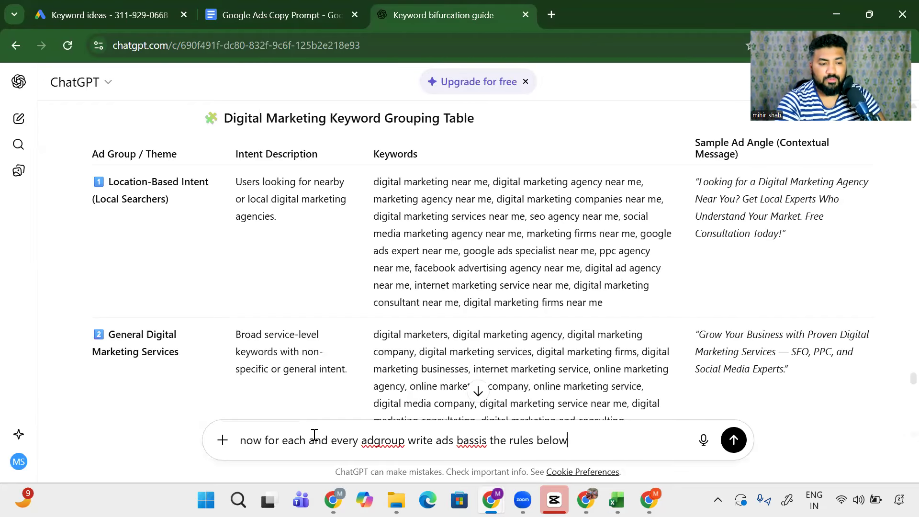
pyautogui.hotkey('shift', 'Return')
pyautogui.hotkey('shift', 'Return')
pyautogui.hotkey('ctrl', 'v')
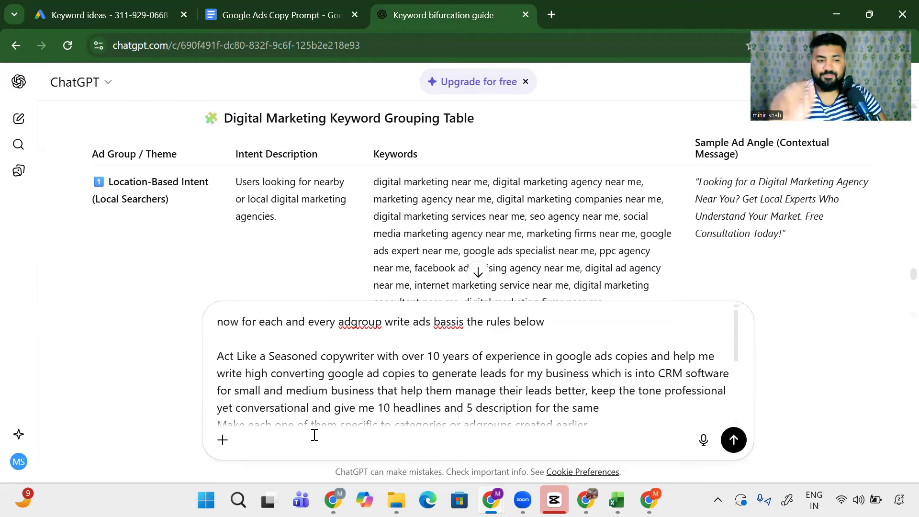
# Step: Replace the CRM software description with 'consulting brands to take their offline business online'
pyautogui.scroll(-1, 582, 284)
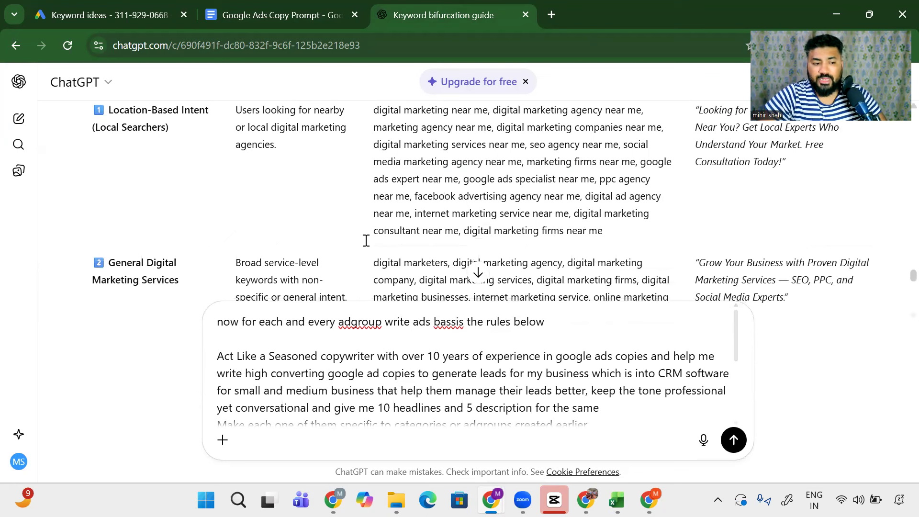
pyautogui.moveTo(481, 376); pyautogui.dragTo(457, 390)
pyautogui.click(536, 373)
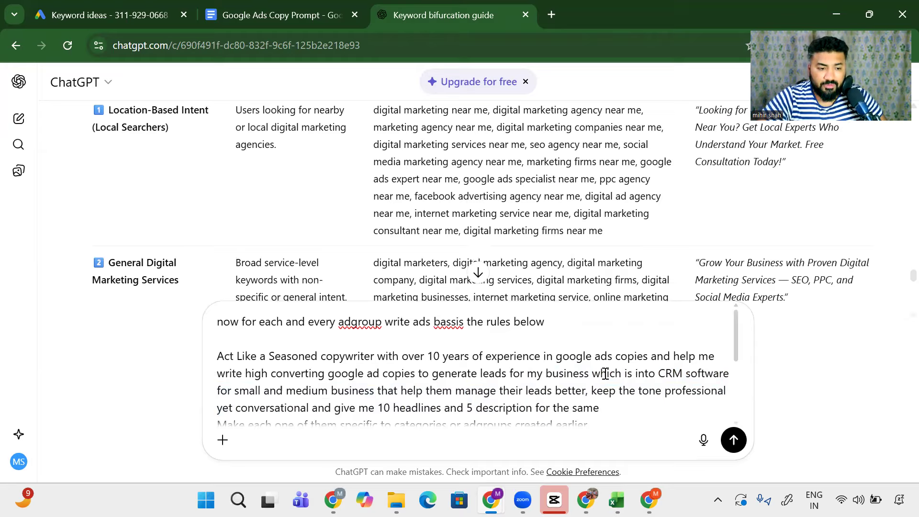
pyautogui.moveTo(659, 373); pyautogui.dragTo(587, 390)
pyautogui.moveTo(594, 490)
pyautogui.write('consulting')
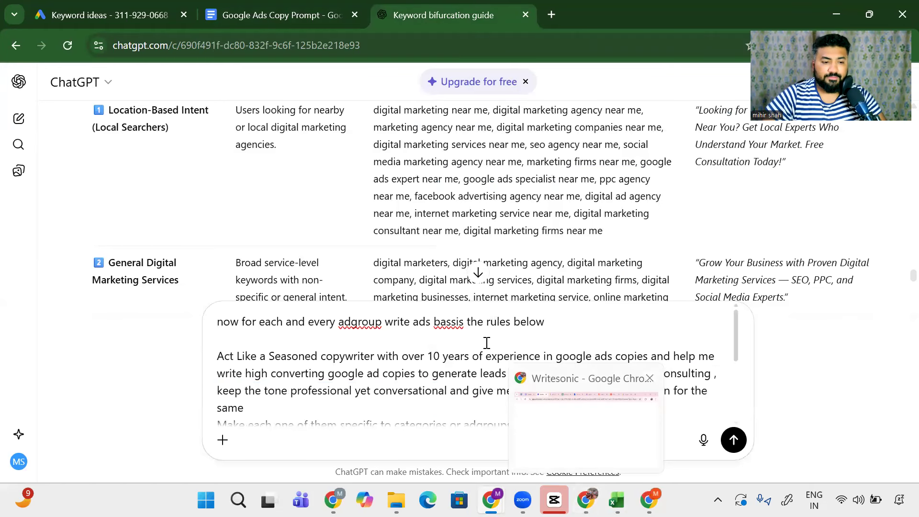
pyautogui.write(' bramds')
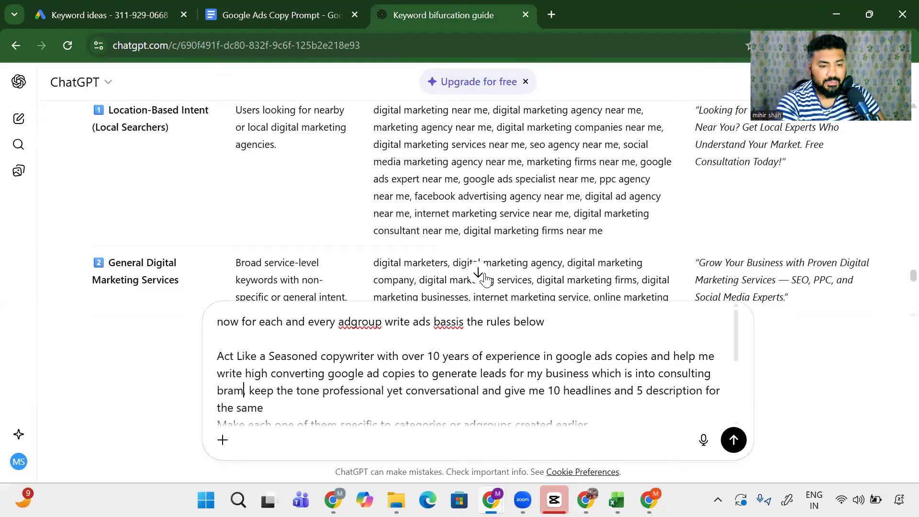
pyautogui.press('BackSpace')
pyautogui.press('BackSpace')
pyautogui.press('BackSpace')
pyautogui.press('BackSpace')
pyautogui.press('BackSpace')
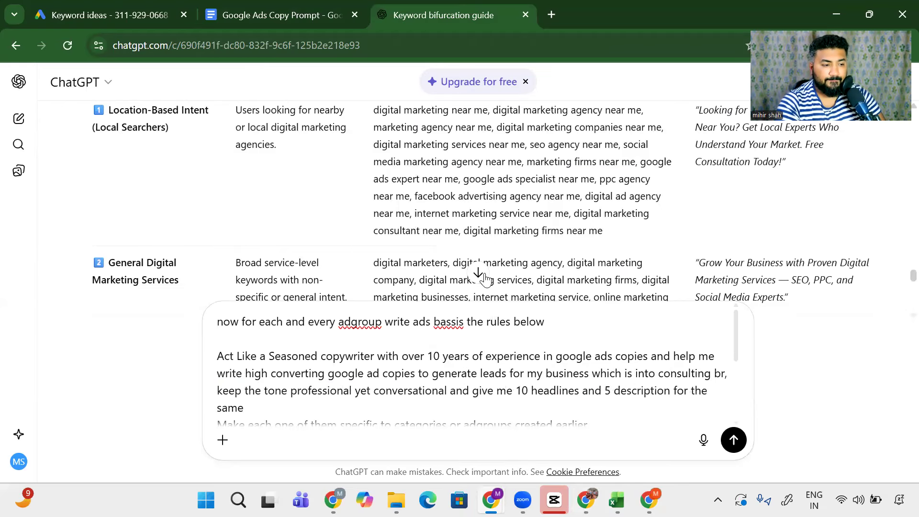
pyautogui.write('ands to tsake ')
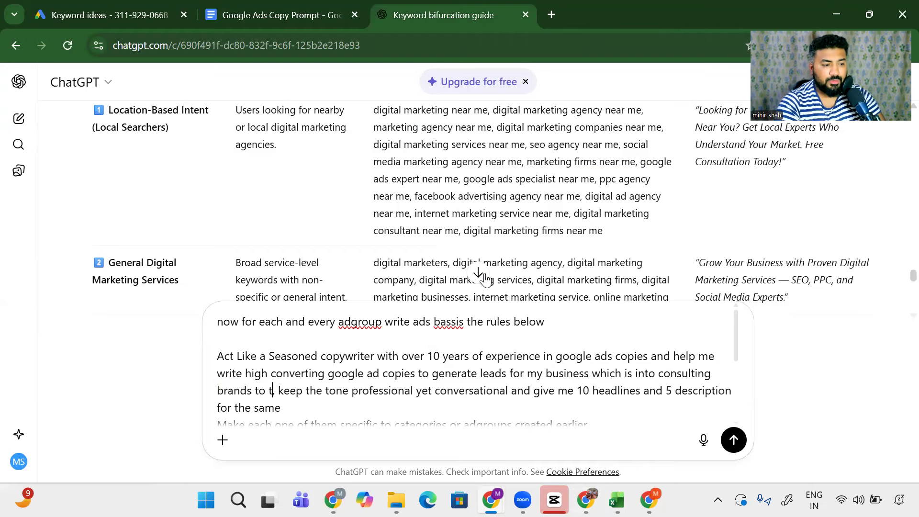
pyautogui.write('their of')
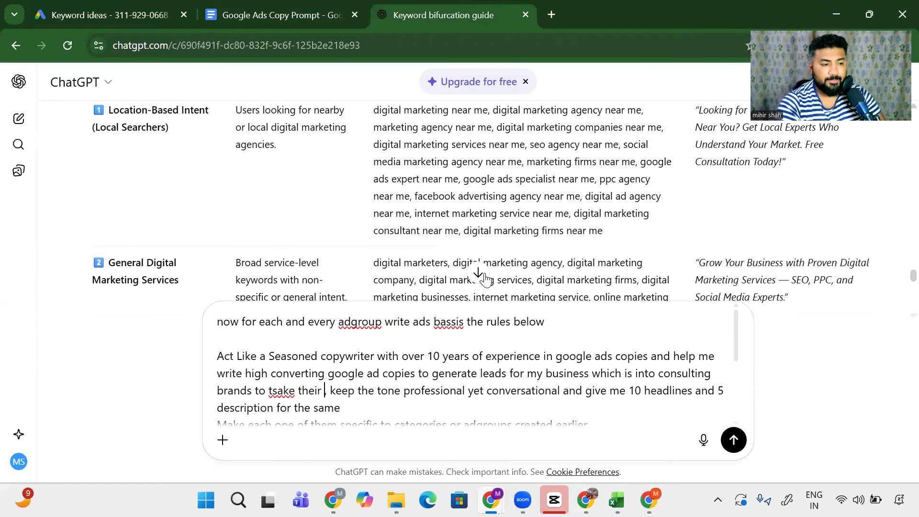
pyautogui.write('fline busines')
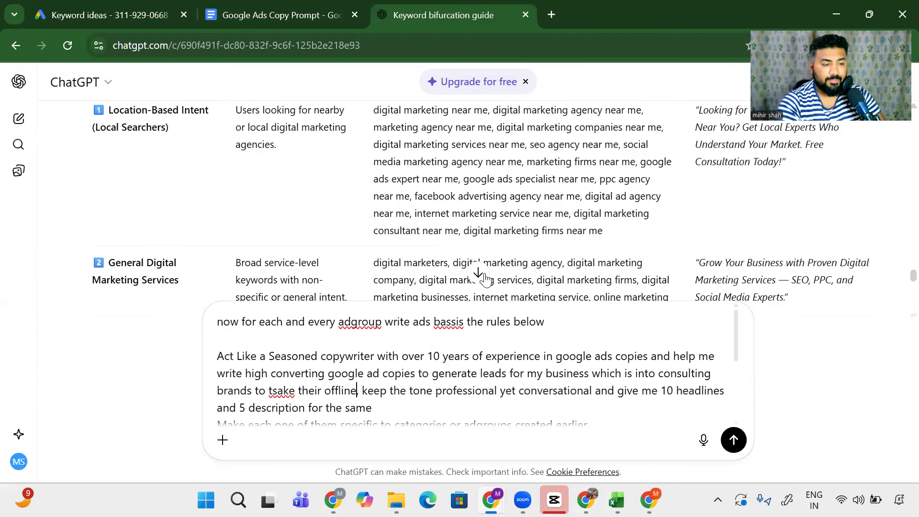
pyautogui.write('s online')
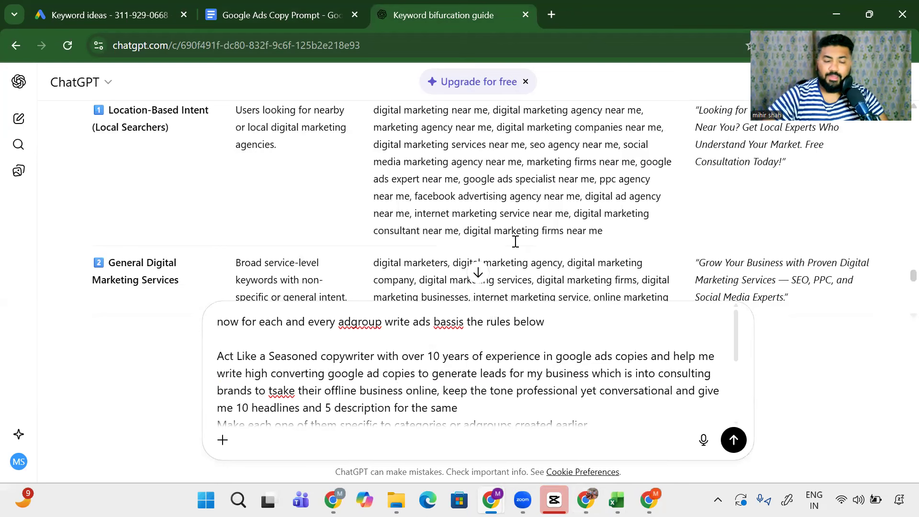
# Step: Change the requested headline count from 10 to 15
pyautogui.scroll(-3, 571, 436)
pyautogui.scroll(-4, 459, 378)
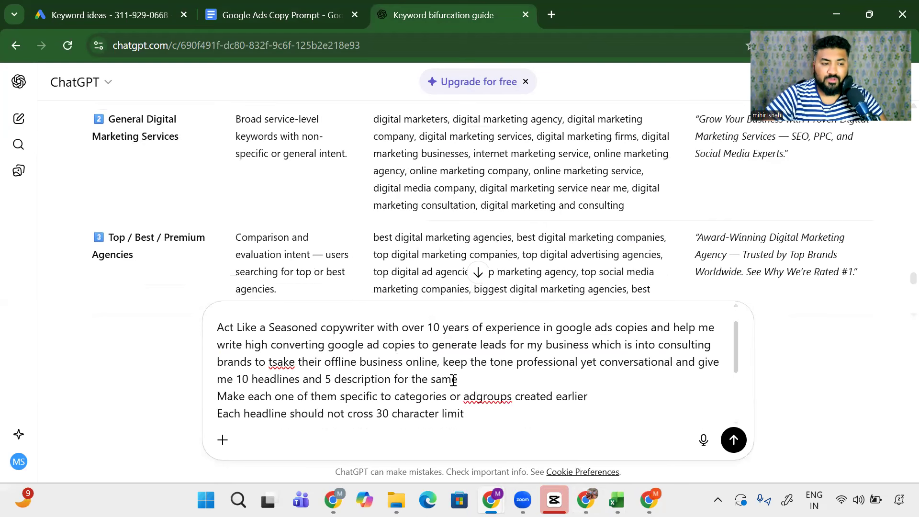
pyautogui.scroll(3, 461, 367)
pyautogui.click(249, 341)
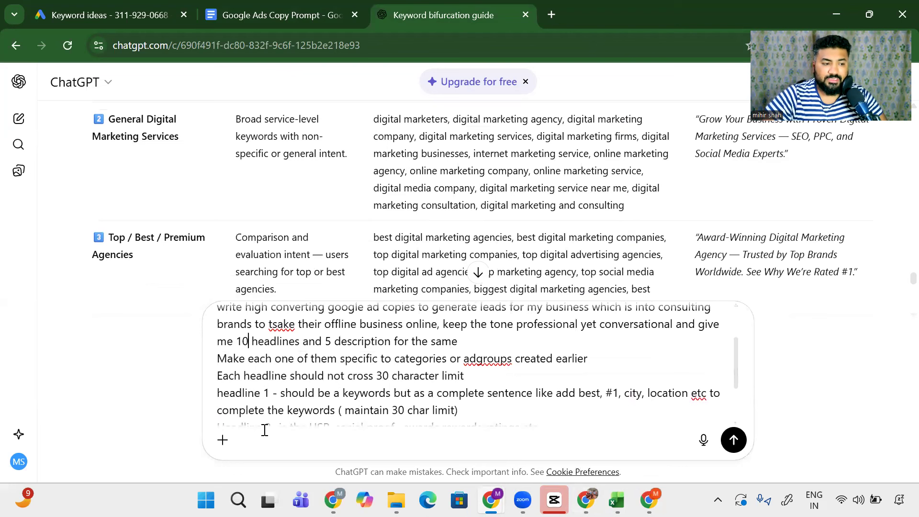
pyautogui.press('BackSpace')
pyautogui.write('5')
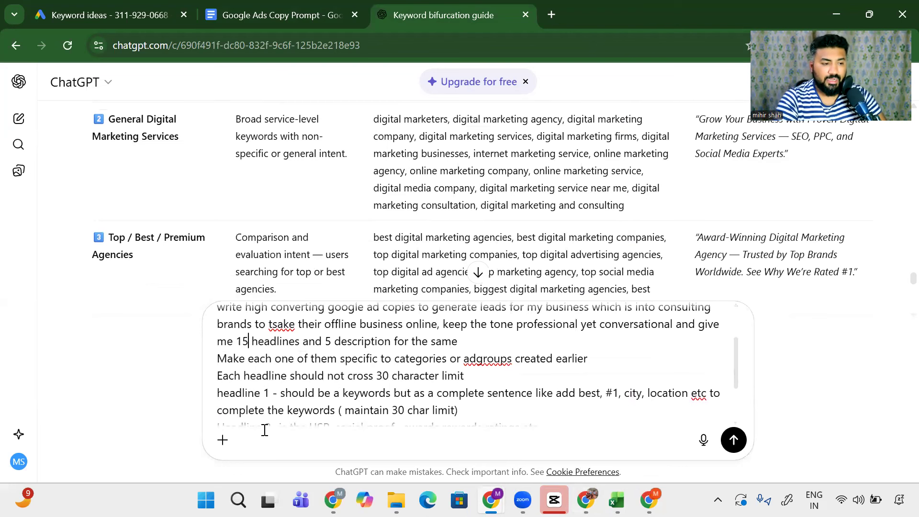
pyautogui.press('Right')
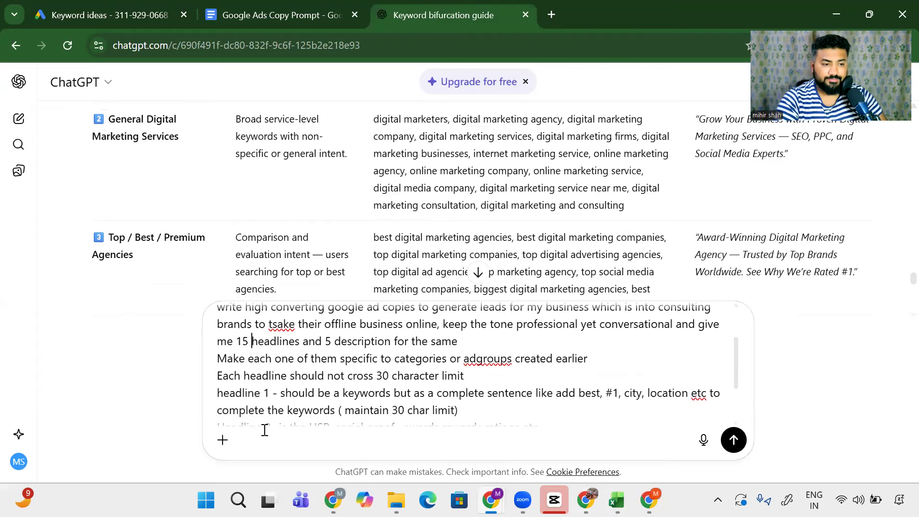
pyautogui.hotkey('ctrl', 'Right')
pyautogui.hotkey('ctrl', 'Right')
pyautogui.hotkey('ctrl', 'Right')
pyautogui.hotkey('ctrl', 'Right')
pyautogui.hotkey('ctrl', 'Right')
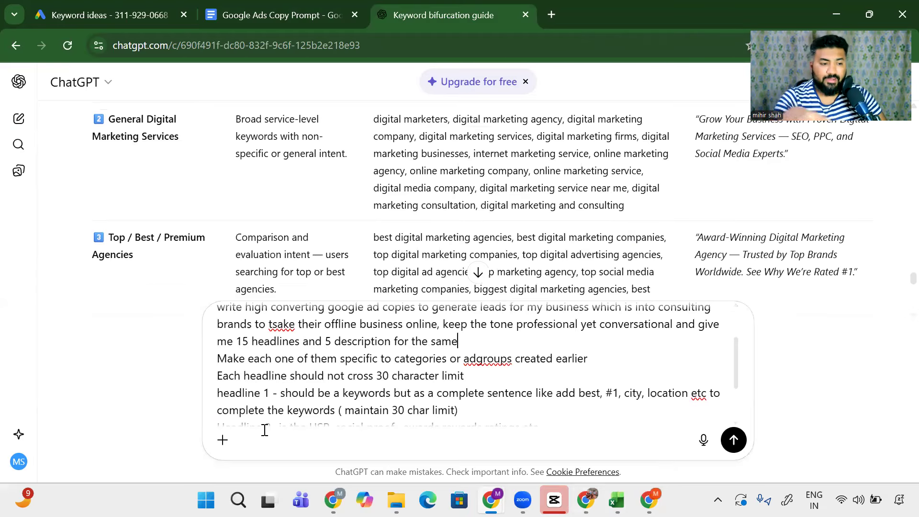
# Step: Scroll through the drafted prompt to review the Headline 2 rule on numbers, emotions and scarcity
pyautogui.scroll(-3, 274, 410)
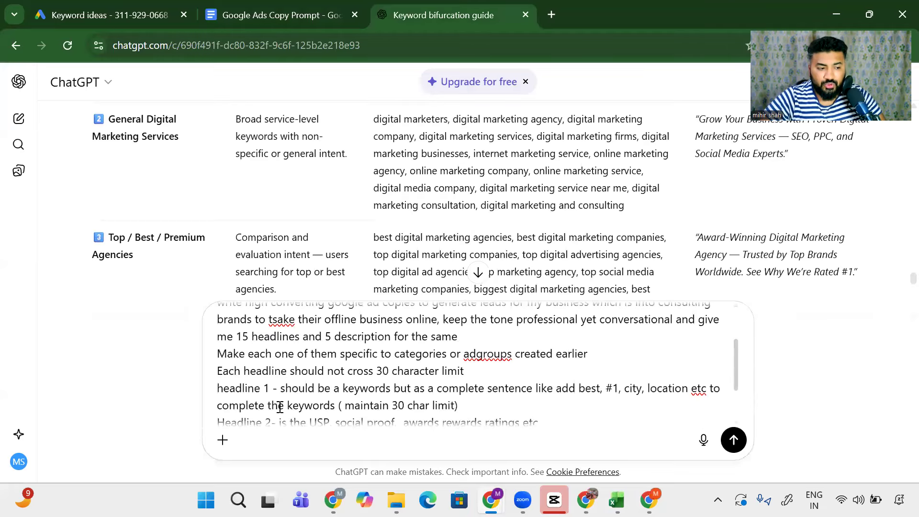
pyautogui.scroll(3, 251, 417)
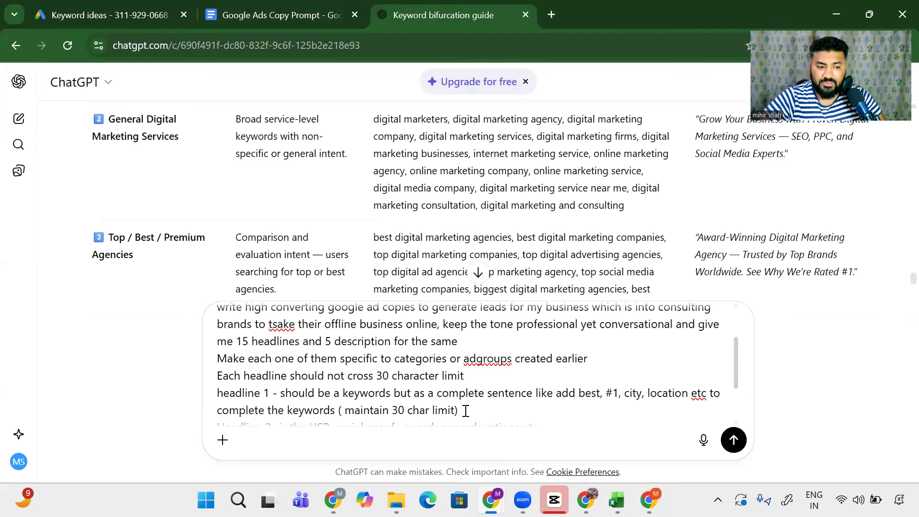
pyautogui.scroll(2, 466, 411)
pyautogui.scroll(-5, 239, 390)
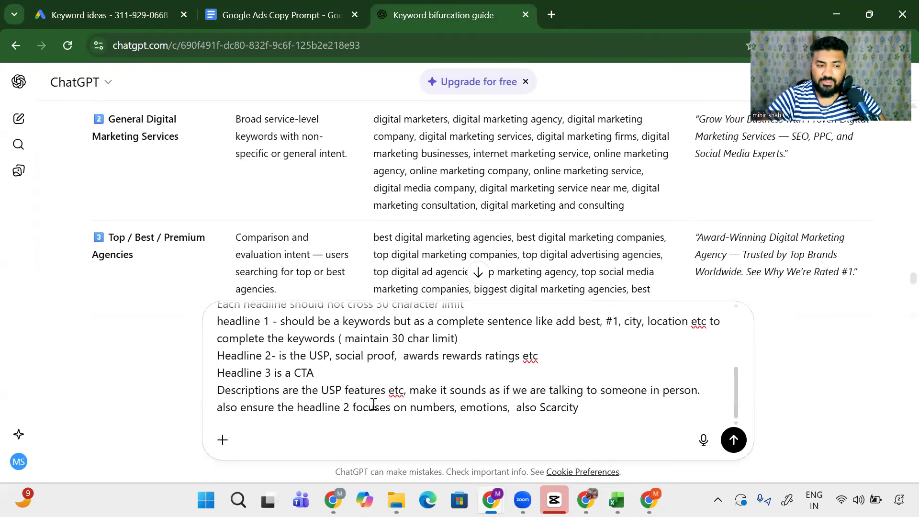
pyautogui.scroll(5, 354, 402)
pyautogui.scroll(-4, 274, 380)
pyautogui.scroll(2, 268, 378)
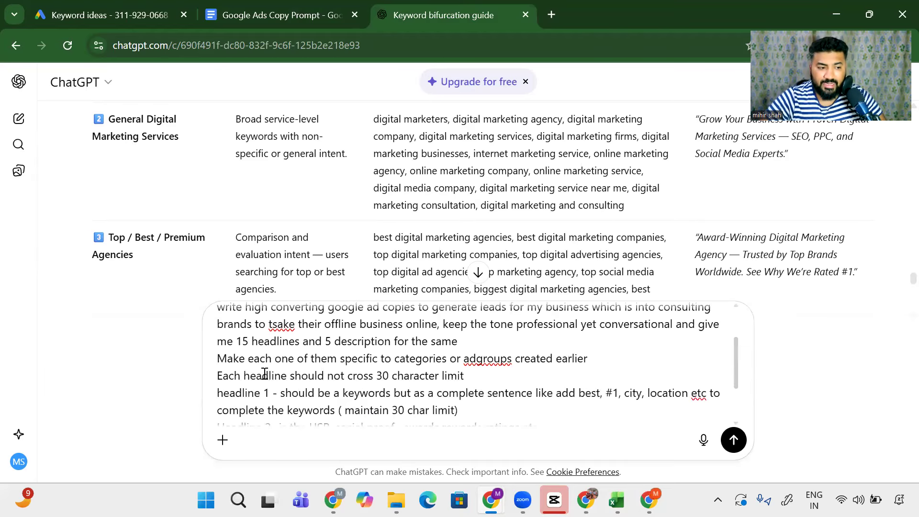
pyautogui.scroll(-3, 244, 375)
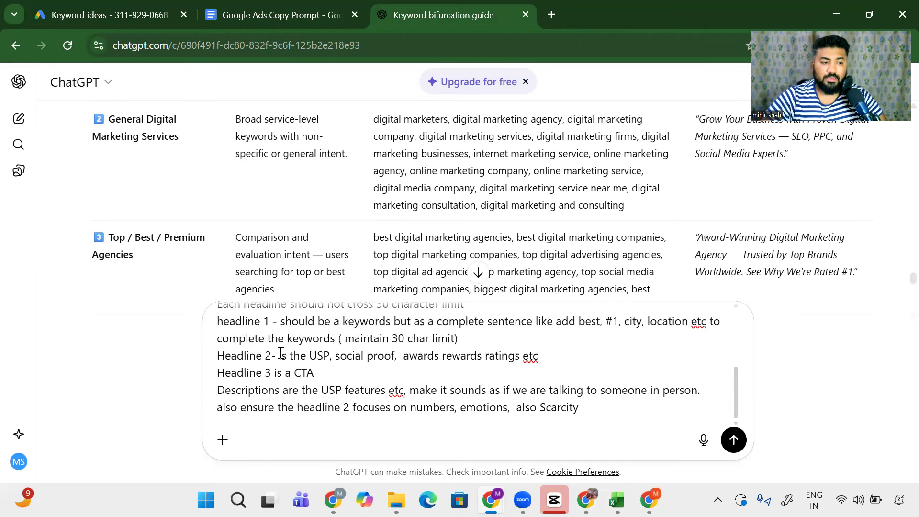
pyautogui.moveTo(324, 355); pyautogui.dragTo(553, 357)
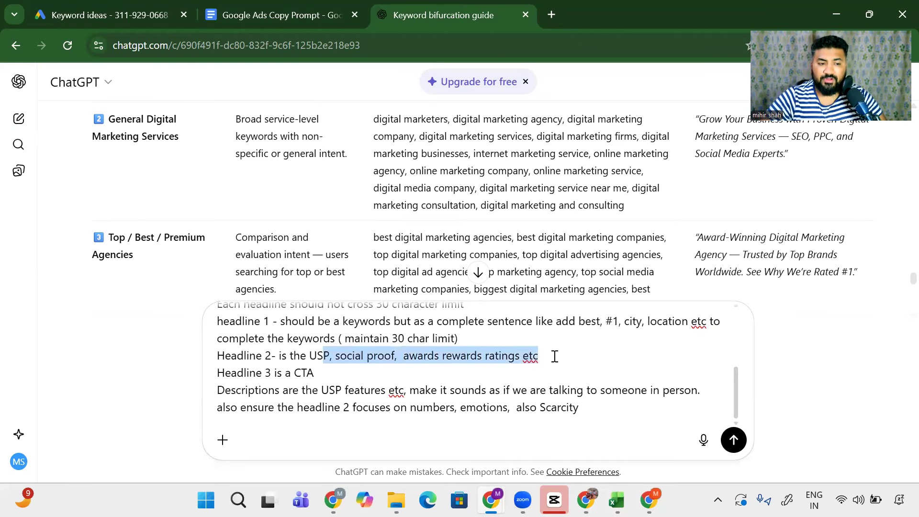
pyautogui.click(555, 356)
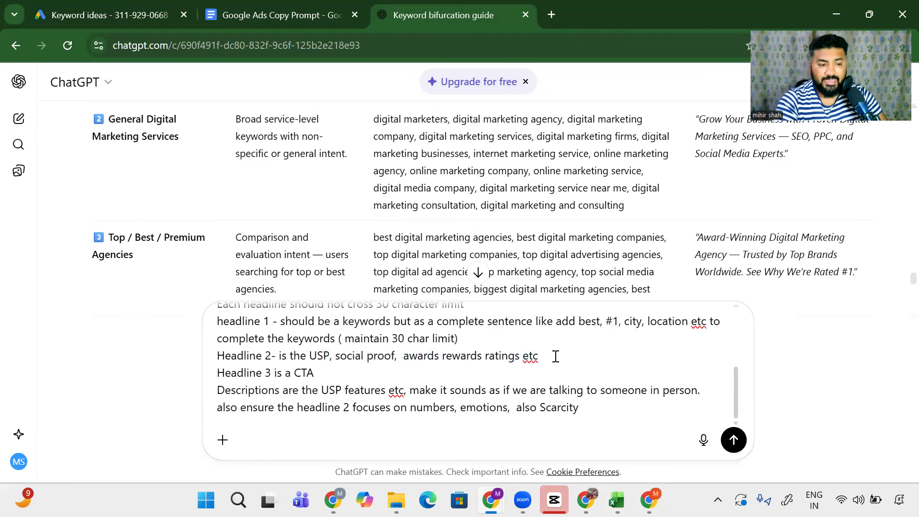
pyautogui.scroll(3, 555, 357)
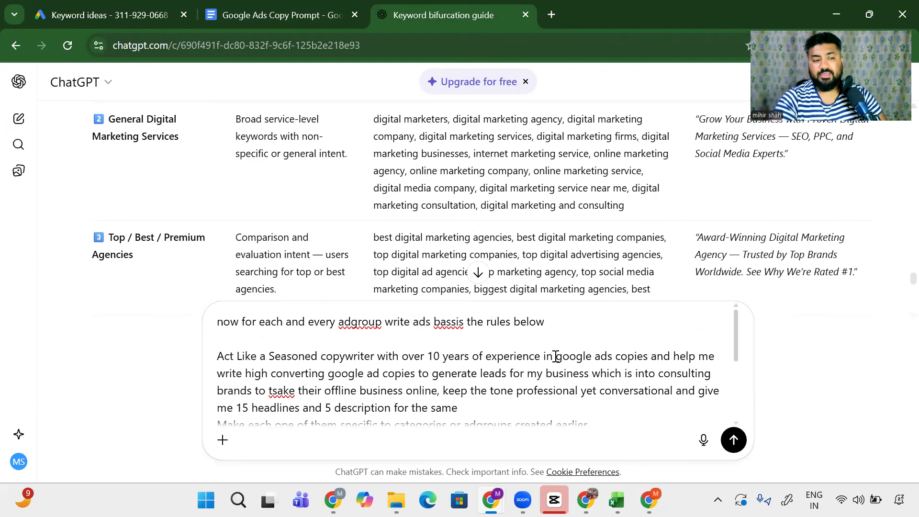
# Step: Add a credentials line: 500+ Brands Consulted, over 100mil in ad spends, 11 companies, spelling fixed
pyautogui.scroll(-5, 555, 356)
pyautogui.scroll(5, 555, 356)
pyautogui.scroll(1, 555, 356)
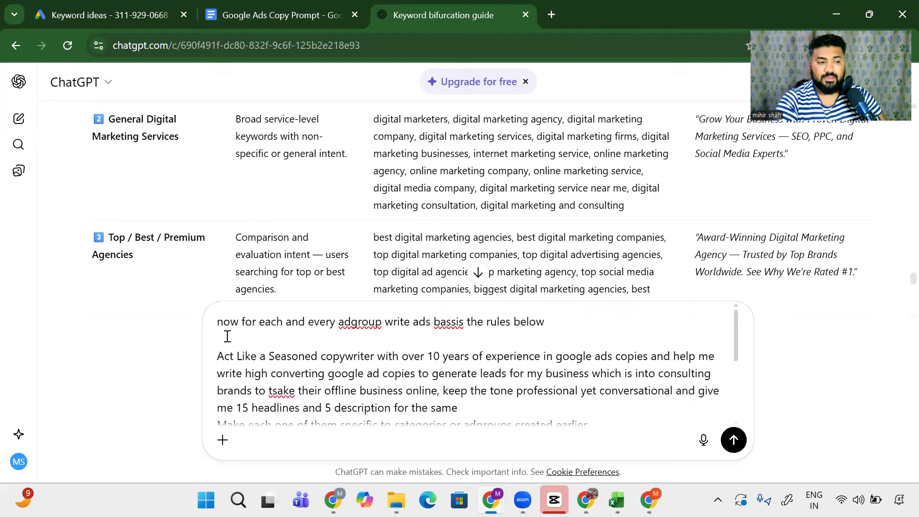
pyautogui.write('00+ Brands Consul')
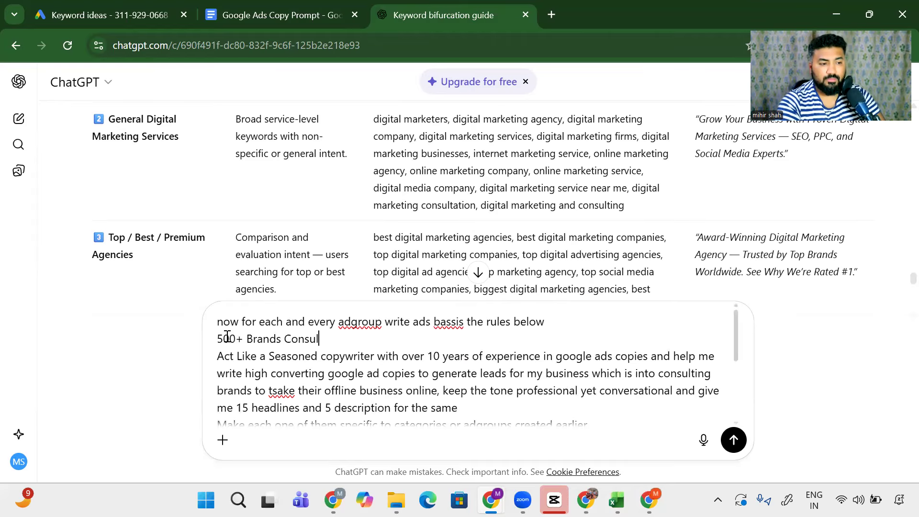
pyautogui.write('ted,')
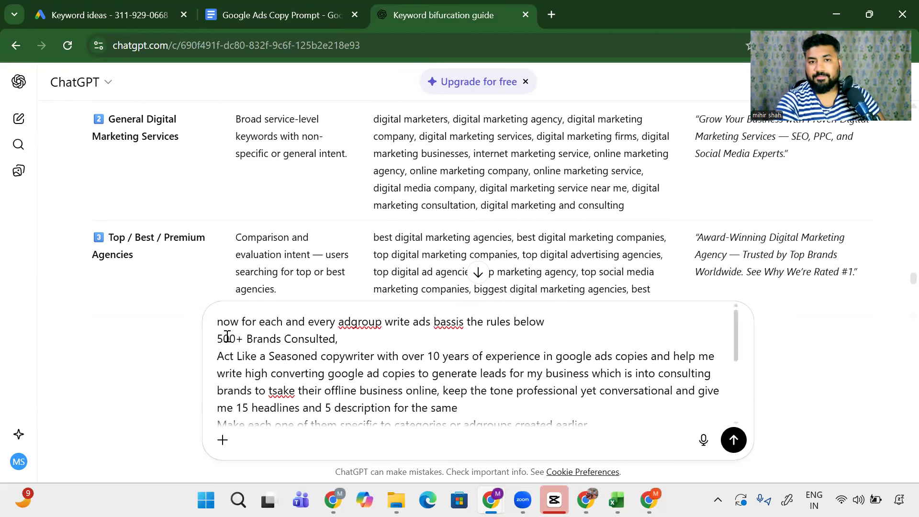
pyautogui.write(' over 10')
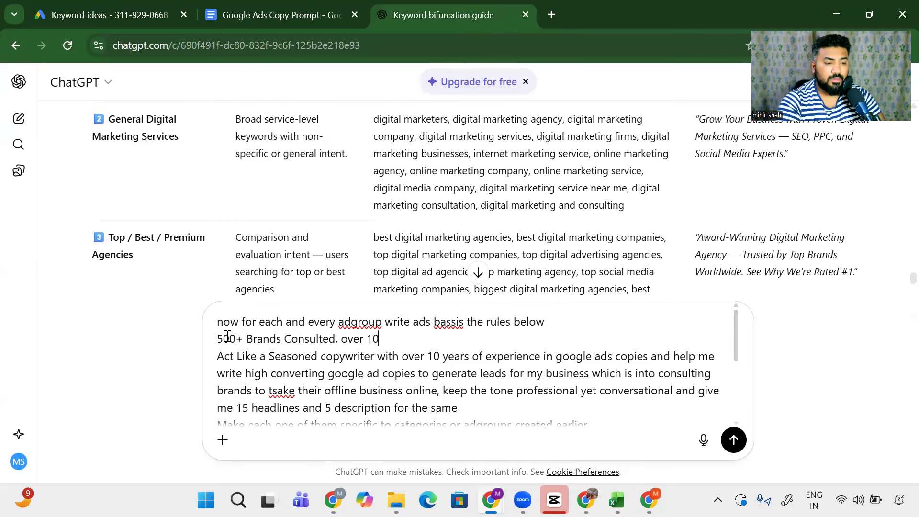
pyautogui.write('0mil in ')
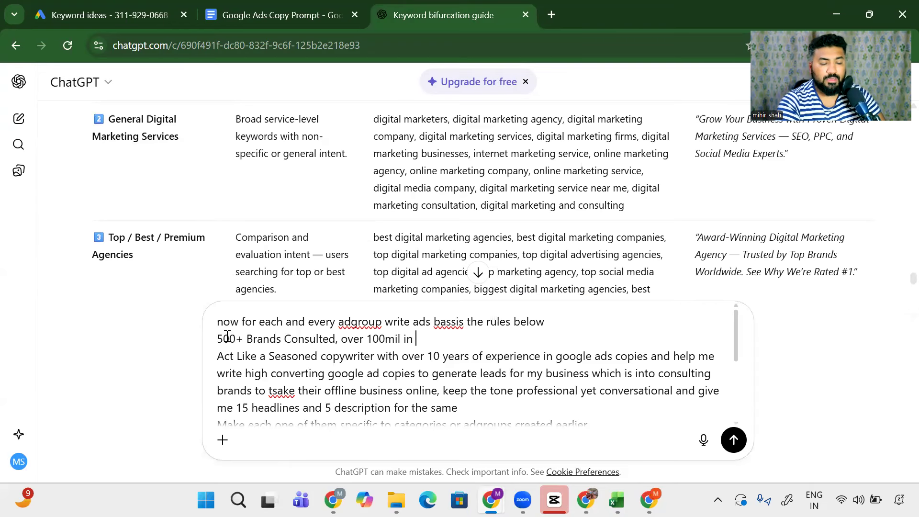
pyautogui.write('ads soe Act Like a Seasoned')
pyautogui.press('BackSpace')
pyautogui.press('BackSpace')
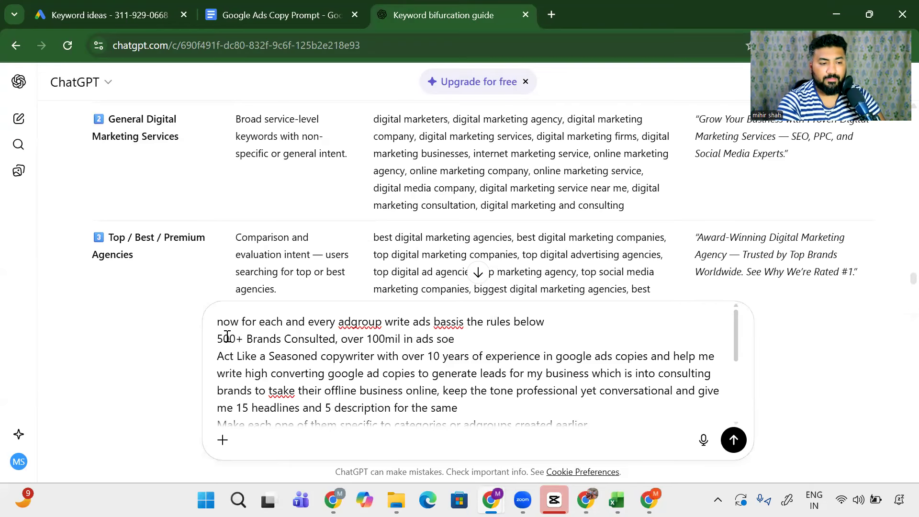
pyautogui.write('pends, ')
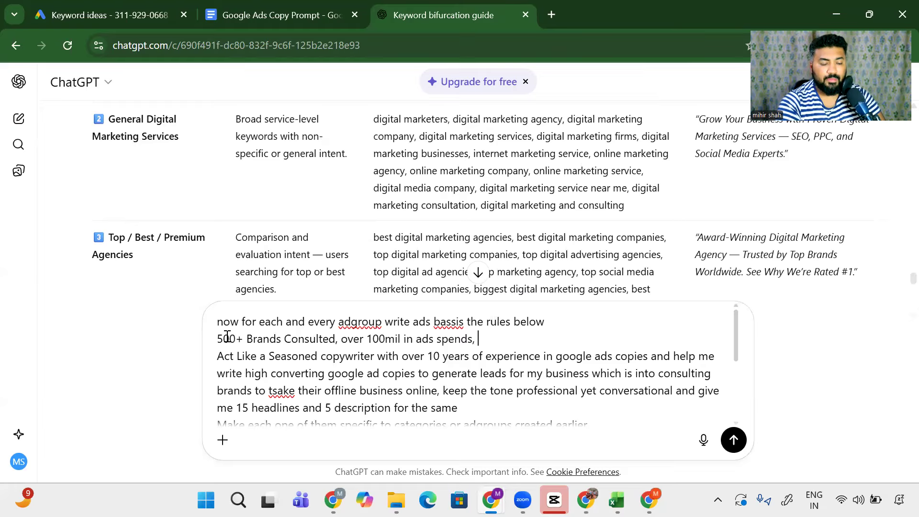
pyautogui.write('to')
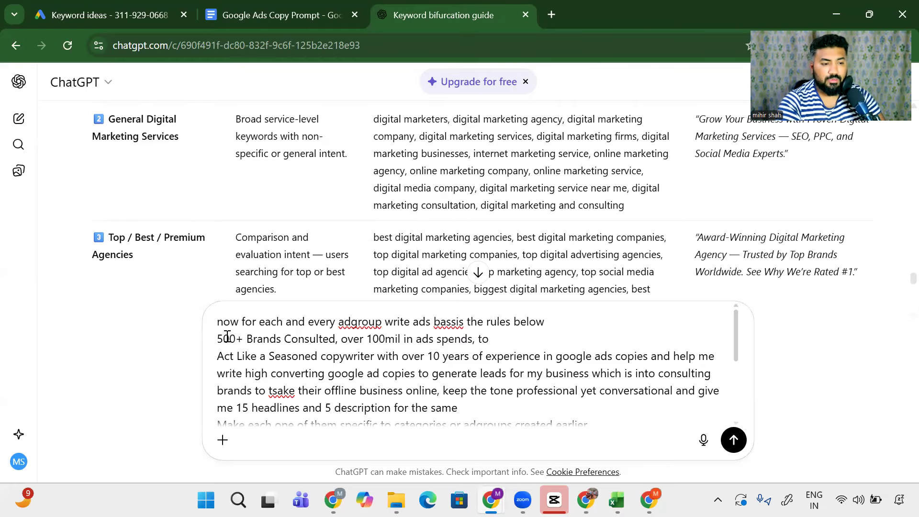
pyautogui.write('iol ')
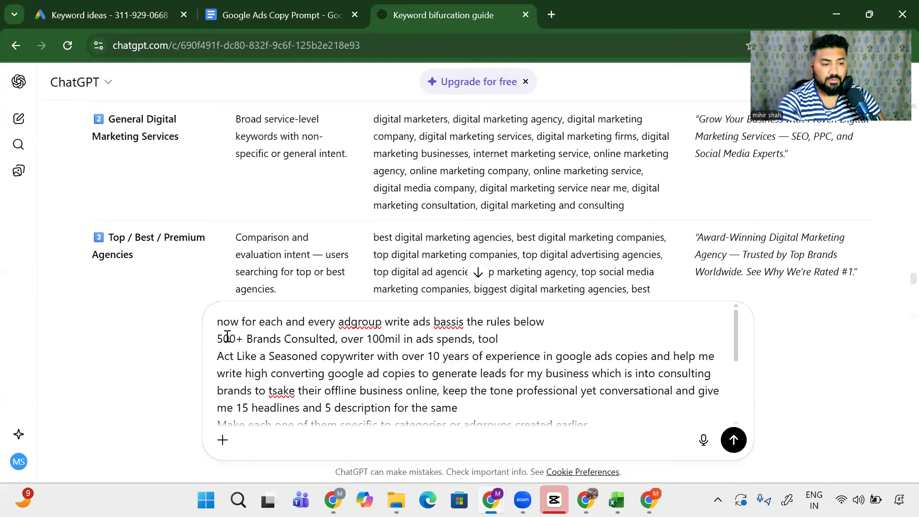
pyautogui.write('11 c')
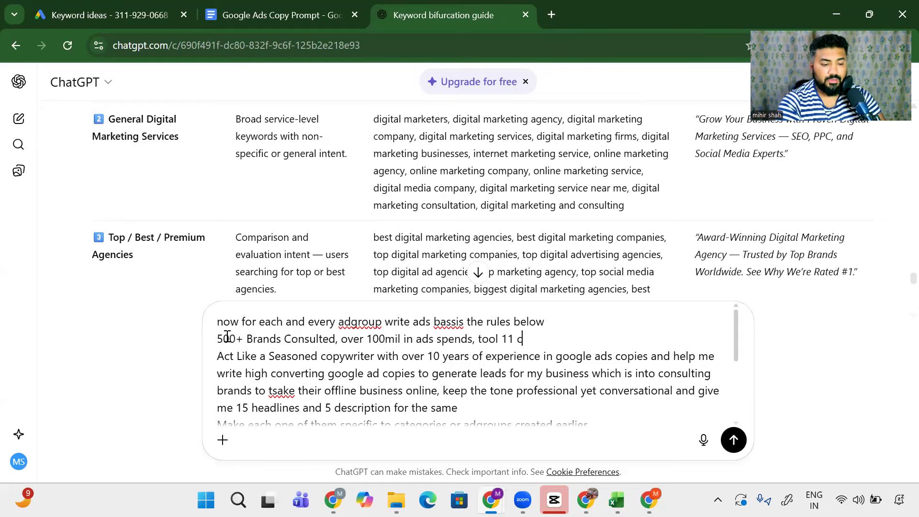
pyautogui.write('ompNIES FRON')
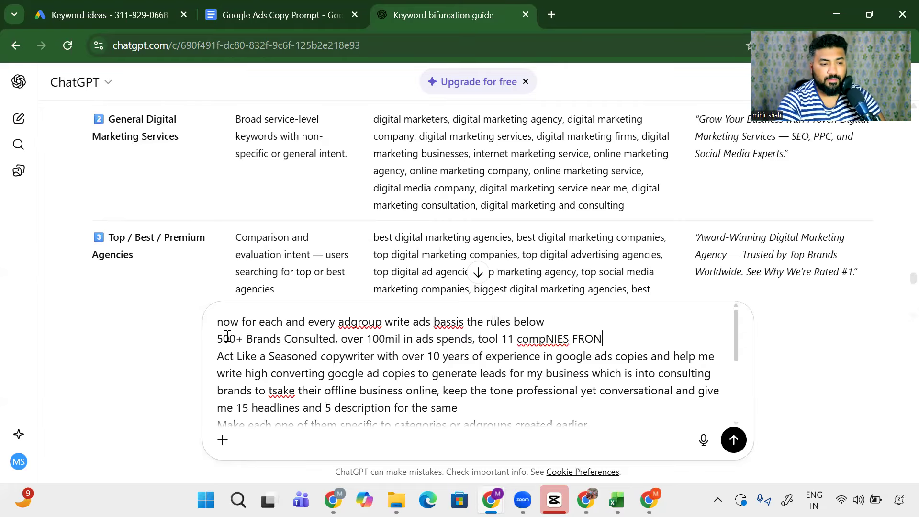
pyautogui.press('BackSpace')
pyautogui.press('BackSpace')
pyautogui.press('BackSpace')
pyautogui.press('BackSpace')
pyautogui.press('BackSpace')
pyautogui.press('BackSpace')
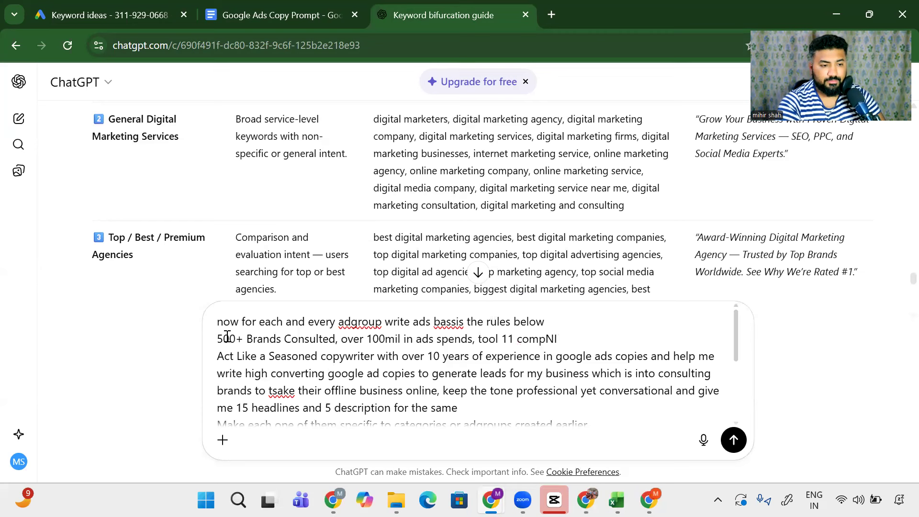
pyautogui.write('naies fro 0-1')
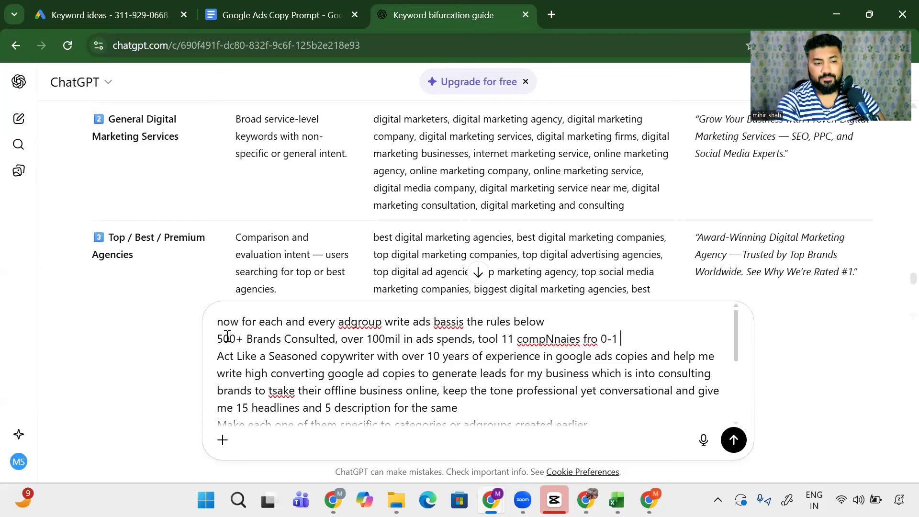
pyautogui.rightClick(550, 339)
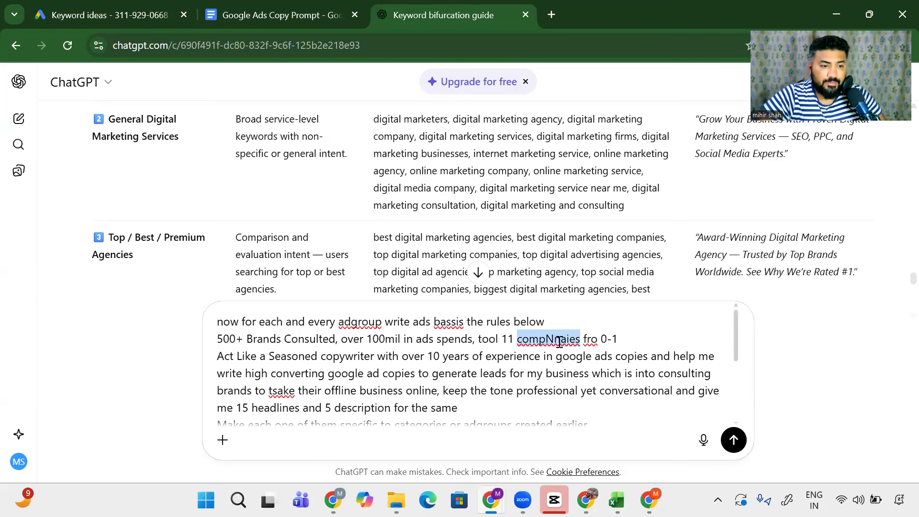
pyautogui.click(597, 31)
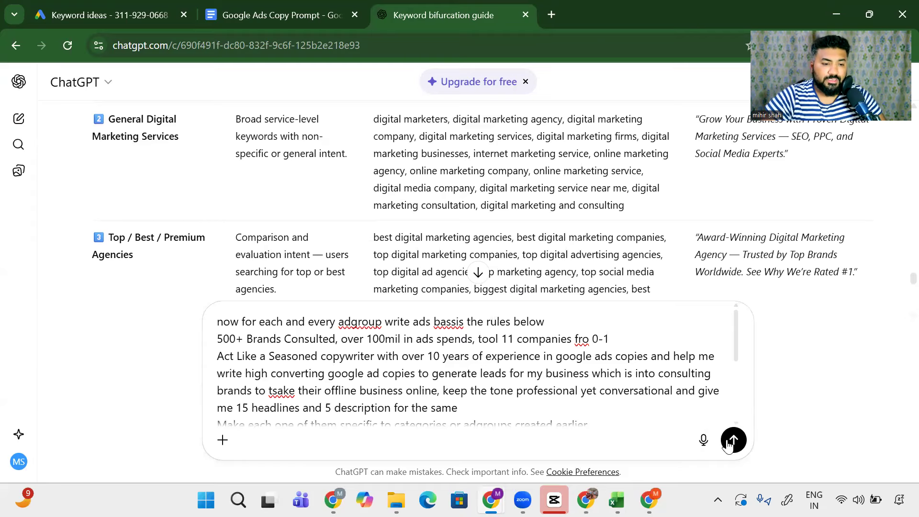
# Step: Send the ad-copy prompt and scroll through ChatGPT's reply planning 15 headlines per ad group
pyautogui.press('Return')
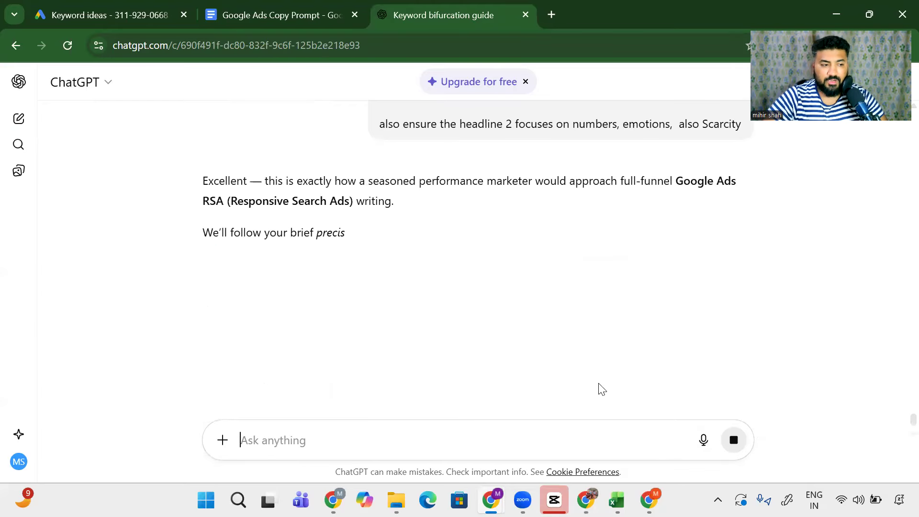
pyautogui.scroll(3, 465, 341)
pyautogui.scroll(1, 477, 334)
pyautogui.scroll(-4, 478, 335)
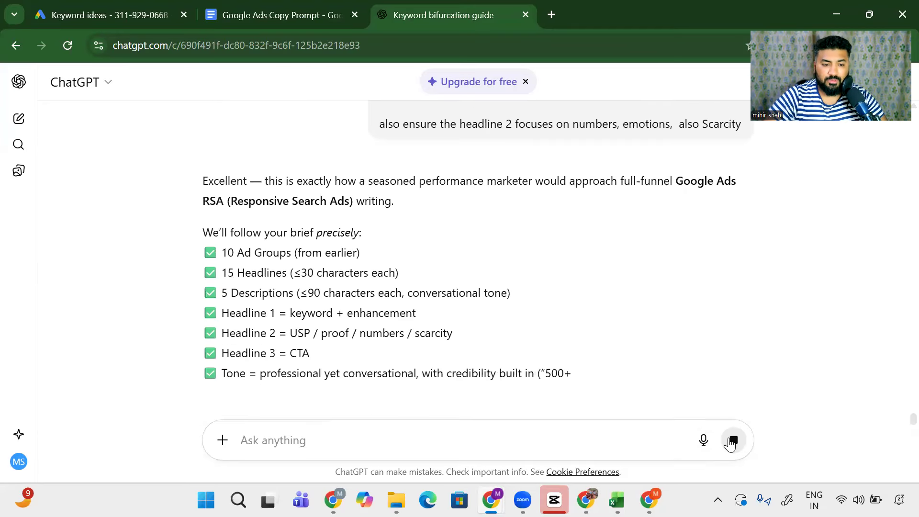
pyautogui.scroll(8, 463, 340)
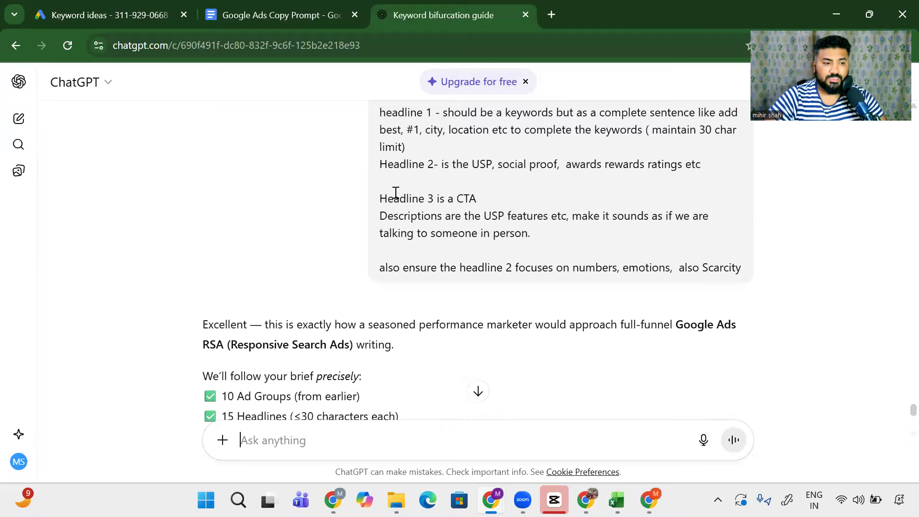
pyautogui.scroll(-5, 386, 236)
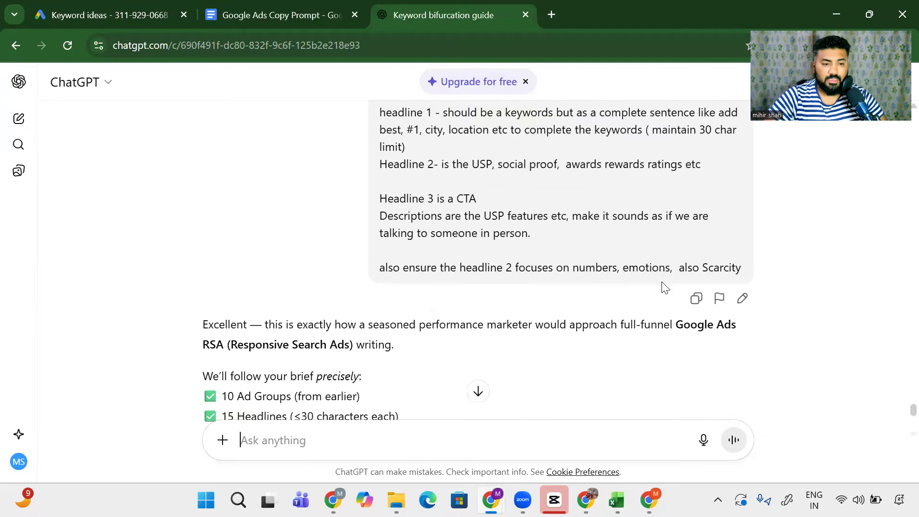
# Step: Edit the sent prompt to go one ad group at a time, the second only after approval, and resend
pyautogui.click(741, 297)
pyautogui.scroll(-10, 529, 310)
pyautogui.scroll(4, 550, 267)
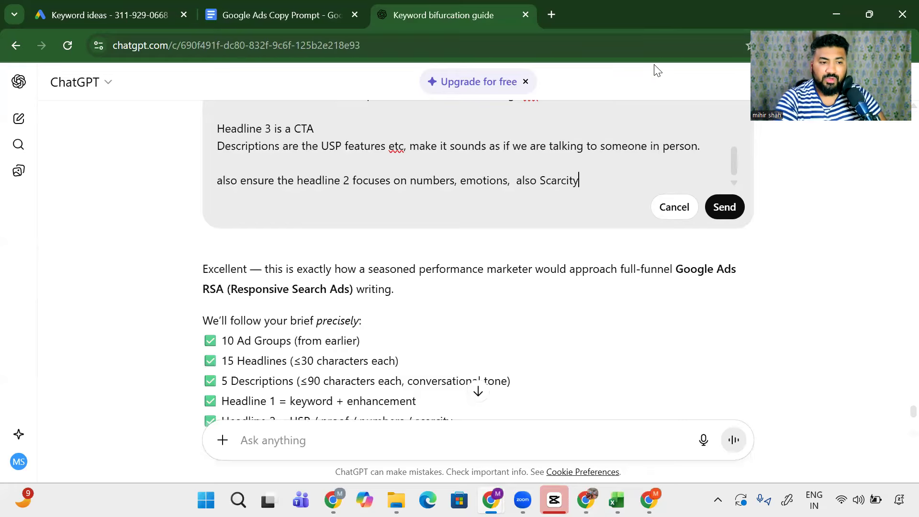
pyautogui.hotkey('shift', 'Return')
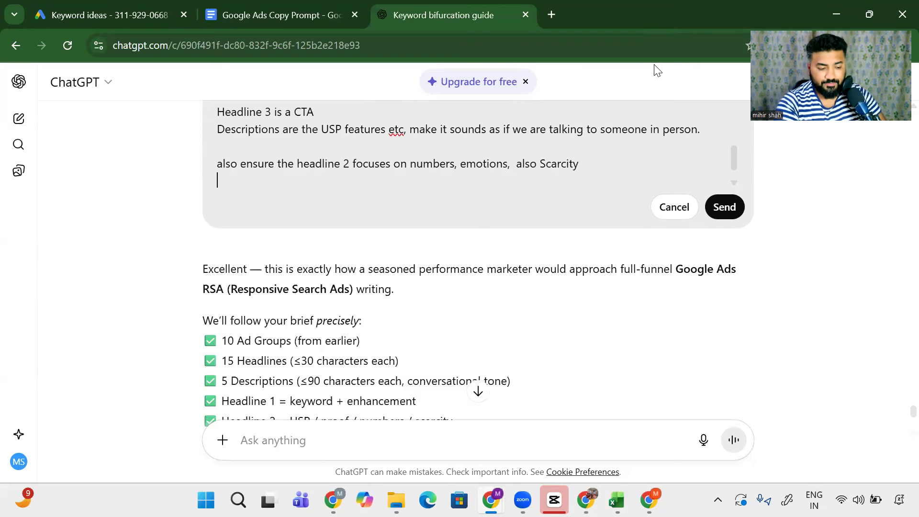
pyautogui.write('lets do h')
pyautogui.press('BackSpace')
pyautogui.write('this one byh on')
pyautogui.press('BackSpace')
pyautogui.press('BackSpace')
pyautogui.press('BackSpace')
pyautogui.write('onne, ')
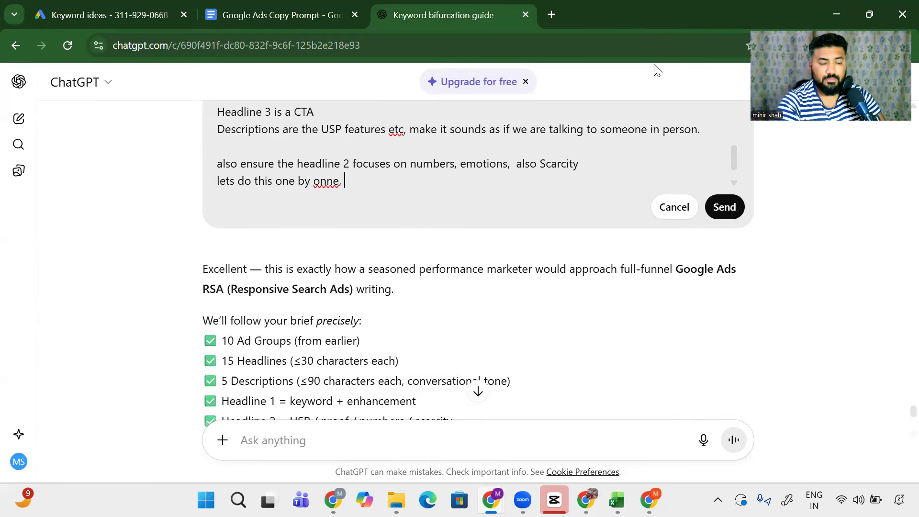
pyautogui.write('s')
pyautogui.press('BackSpace')
pyautogui.write('only for fhe second adgroups once fir')
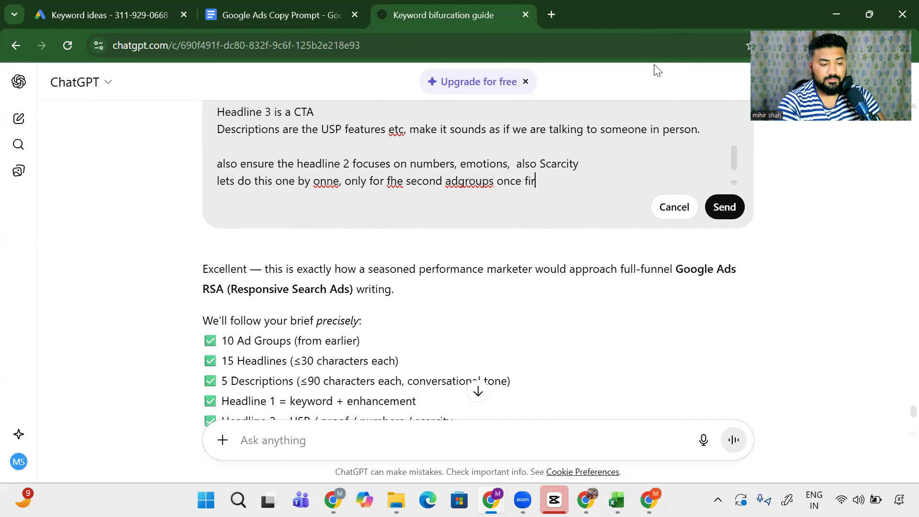
pyautogui.write('st one is approved')
pyautogui.hotkey('shift', 'Return')
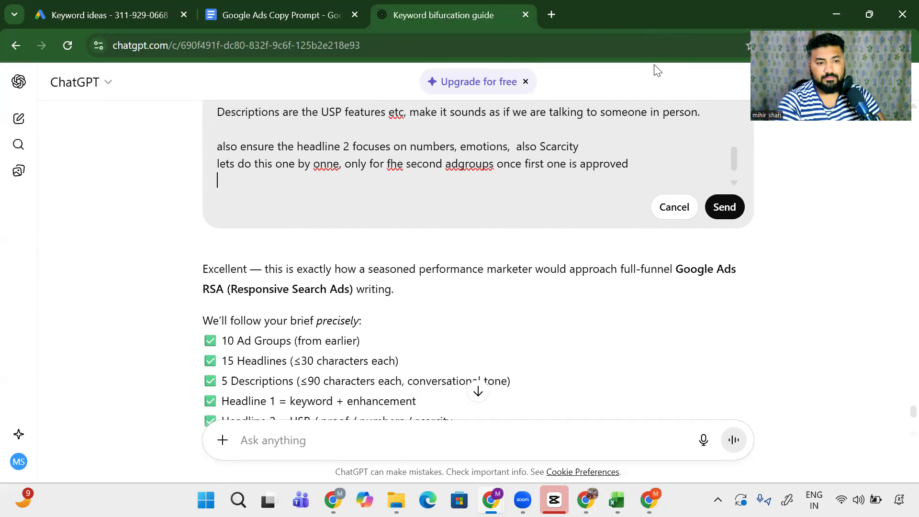
pyautogui.click(724, 207)
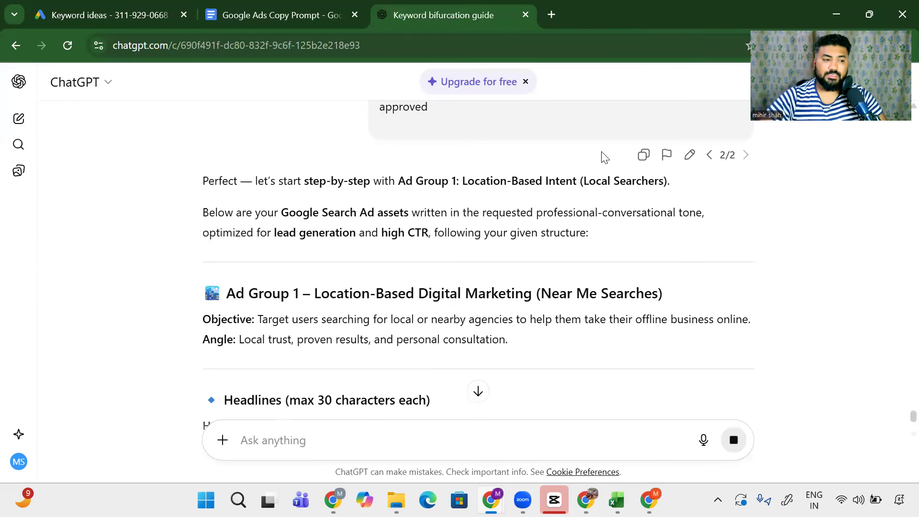
# Step: Review the generated Ad Group 1 headlines, highlighting lines while reading
pyautogui.moveTo(343, 287); pyautogui.dragTo(464, 293)
pyautogui.scroll(-5, 224, 281)
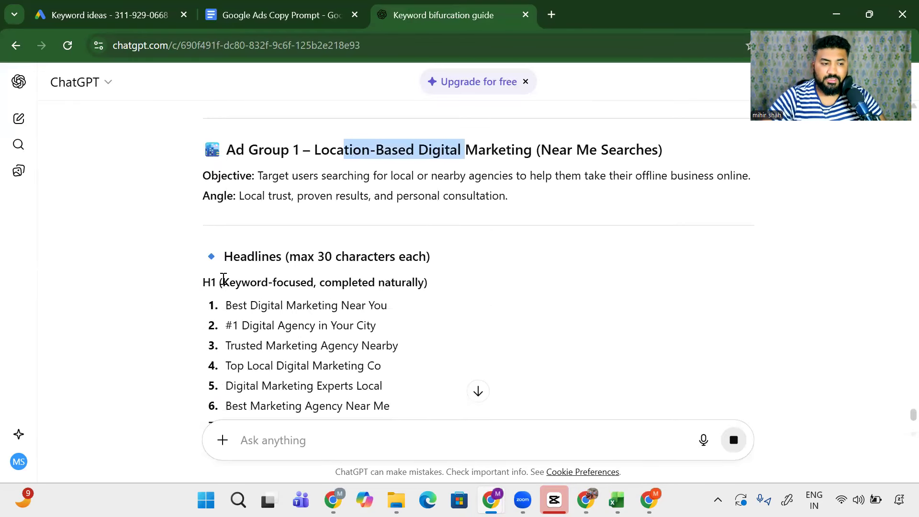
pyautogui.moveTo(301, 185); pyautogui.dragTo(425, 184)
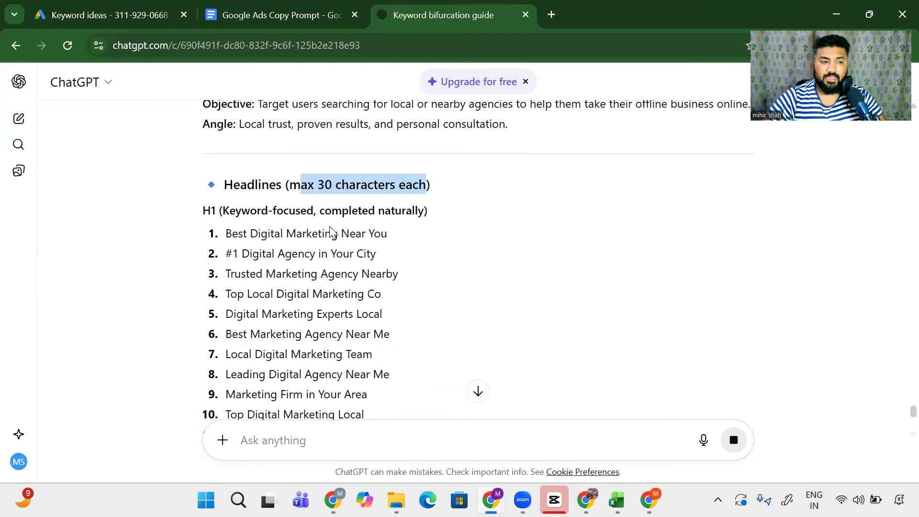
pyautogui.moveTo(261, 234); pyautogui.dragTo(420, 243)
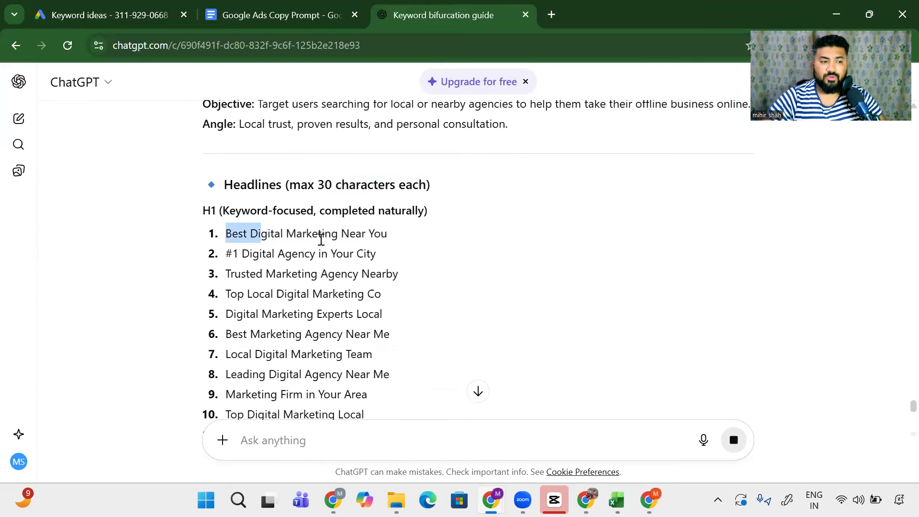
pyautogui.moveTo(277, 253); pyautogui.dragTo(377, 253)
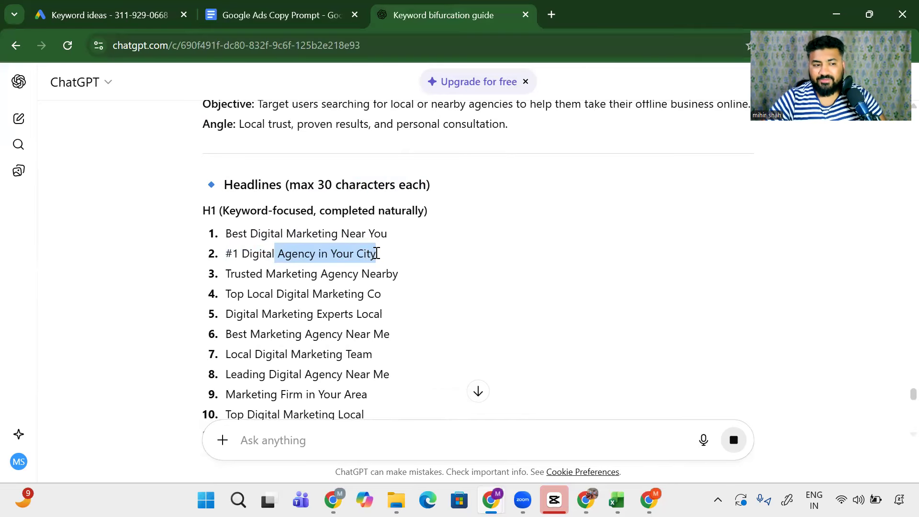
pyautogui.moveTo(319, 275); pyautogui.dragTo(345, 281)
pyautogui.scroll(-2, 357, 312)
pyautogui.moveTo(286, 321); pyautogui.dragTo(330, 326)
pyautogui.moveTo(272, 343); pyautogui.dragTo(331, 355)
# Step: Scroll through the remaining Ad Group 1 CTAs and 5 descriptions, then go to the message box
pyautogui.scroll(-5, 323, 356)
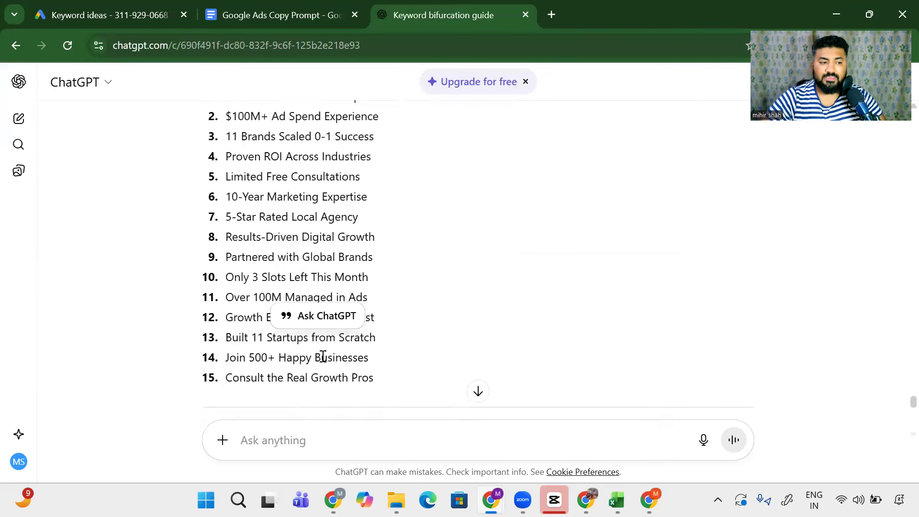
pyautogui.scroll(3, 323, 357)
pyautogui.moveTo(226, 240); pyautogui.dragTo(277, 299)
pyautogui.scroll(-10, 267, 293)
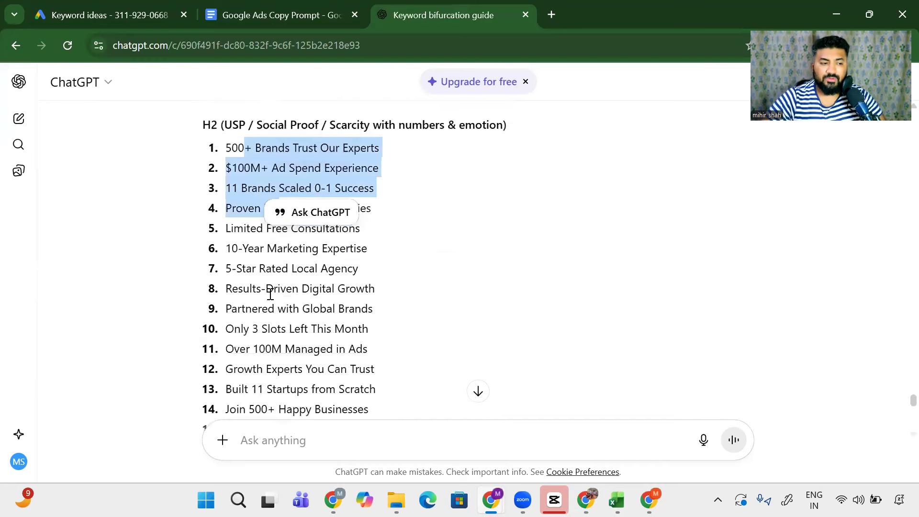
pyautogui.moveTo(238, 246); pyautogui.dragTo(269, 353)
pyautogui.scroll(-7, 268, 353)
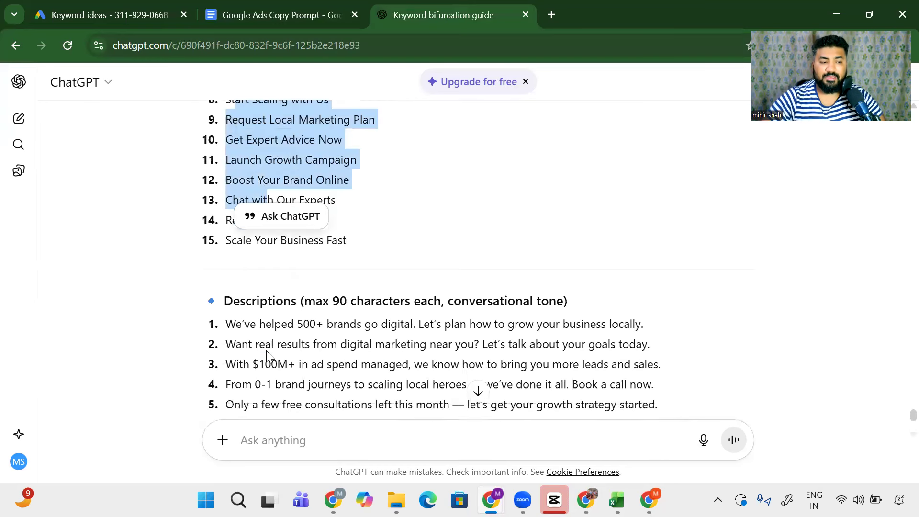
pyautogui.click(301, 448)
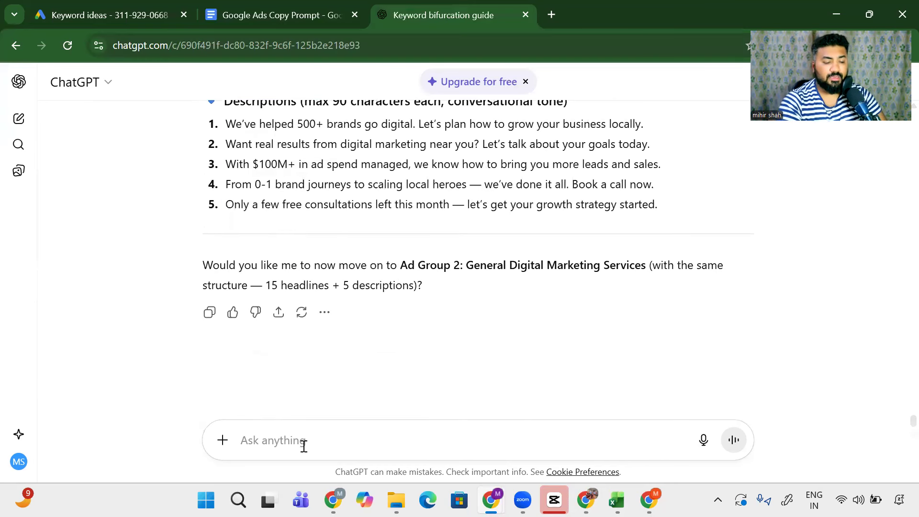
# Step: Ask ChatGPT for ad groups 1 and 2 in one table with Headline 1–3 and Description 1–2 columns
pyautogui.write('now lets')
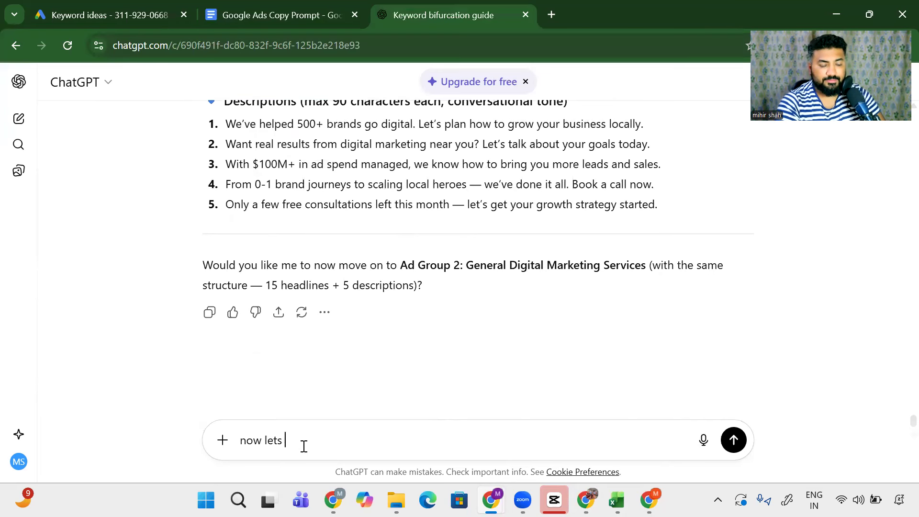
pyautogui.write(' do this for adgroup 2')
pyautogui.hotkey('shift', 'Return')
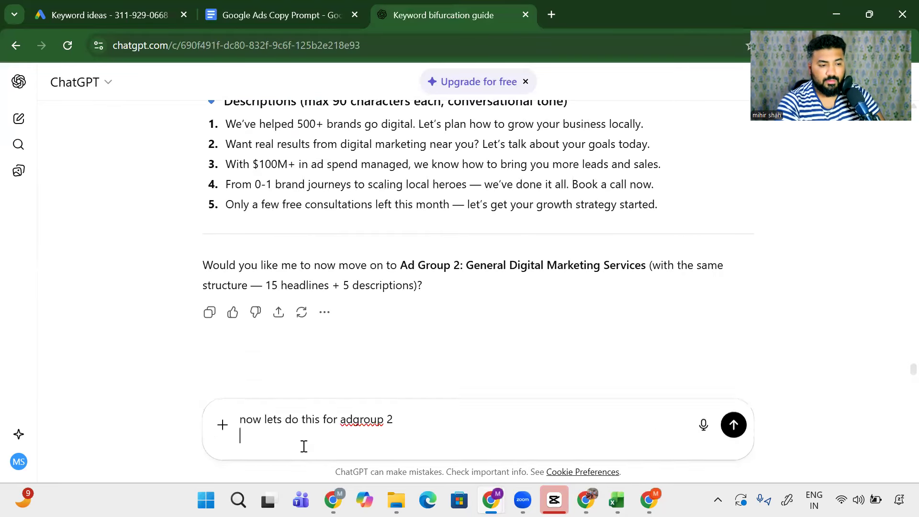
pyautogui.write('only now f')
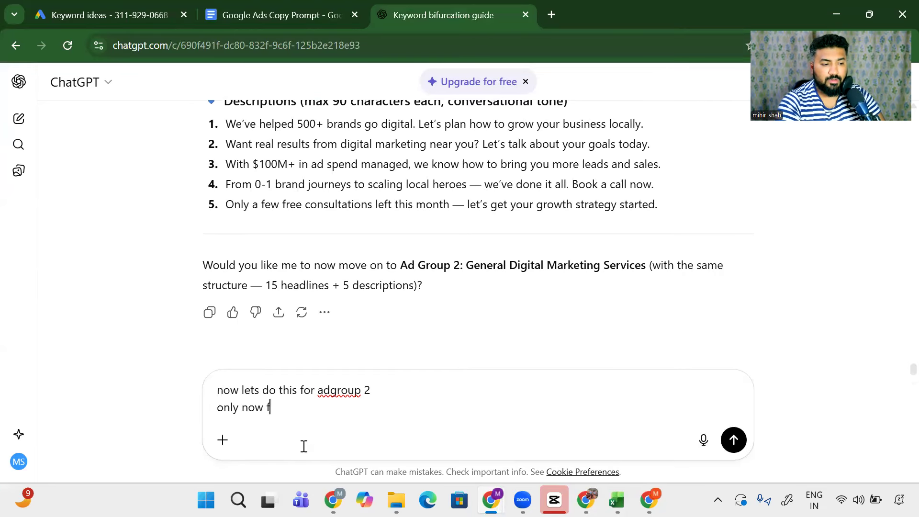
pyautogui.press('BackSpace')
pyautogui.write('give 1 an')
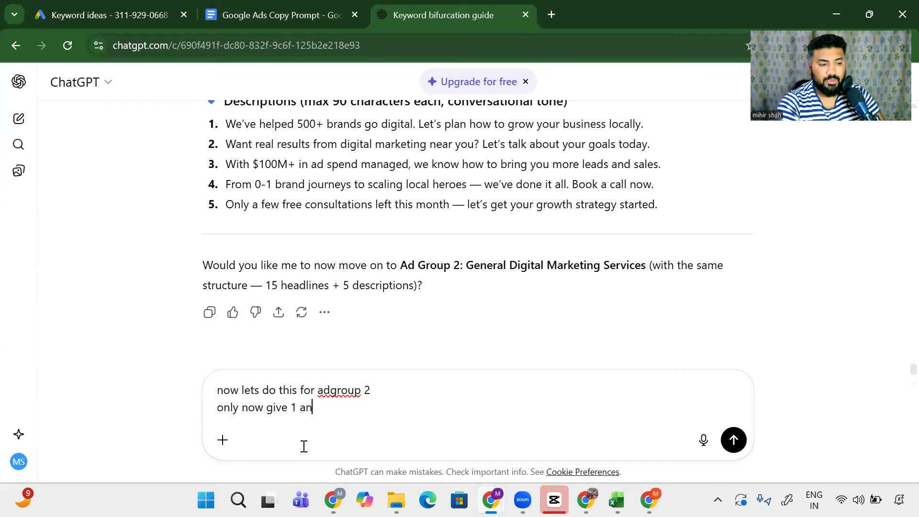
pyautogui.write('d 2 bot')
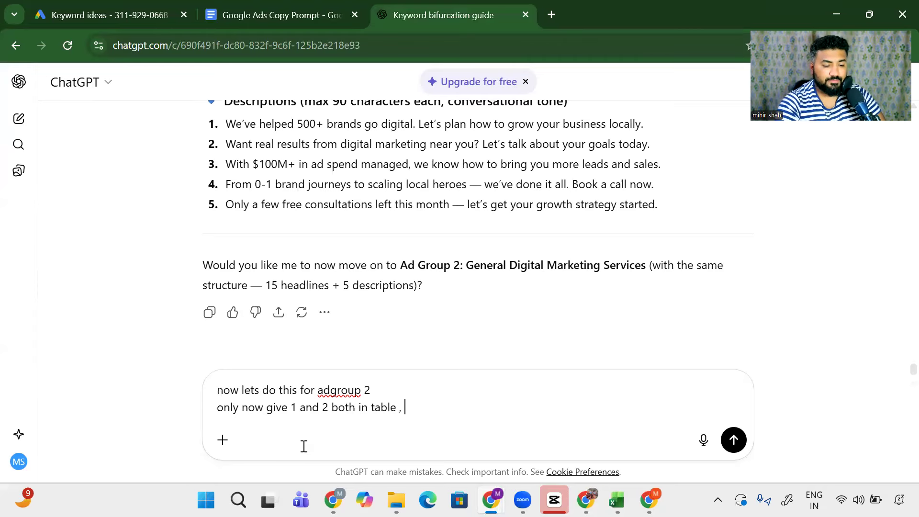
pyautogui.write('h in table ,')
pyautogui.hotkey('shift', 'Return')
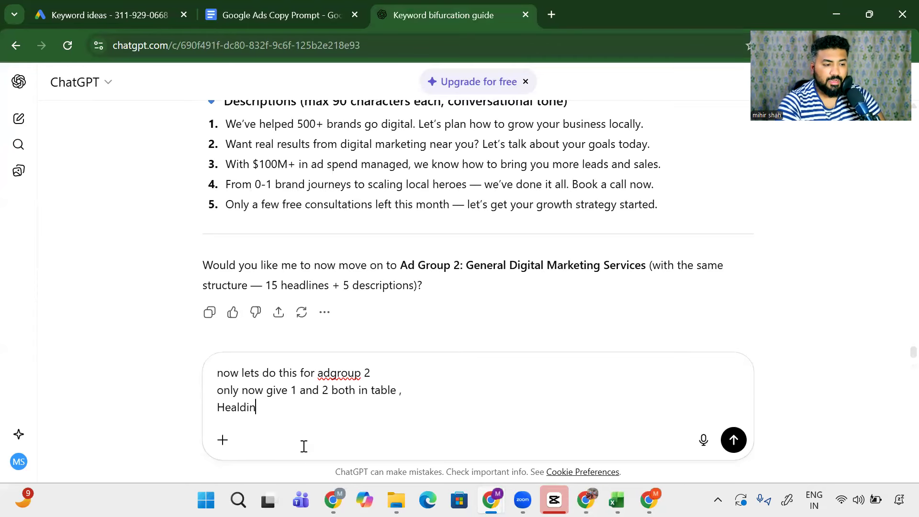
pyautogui.write('Healdin1 Headl')
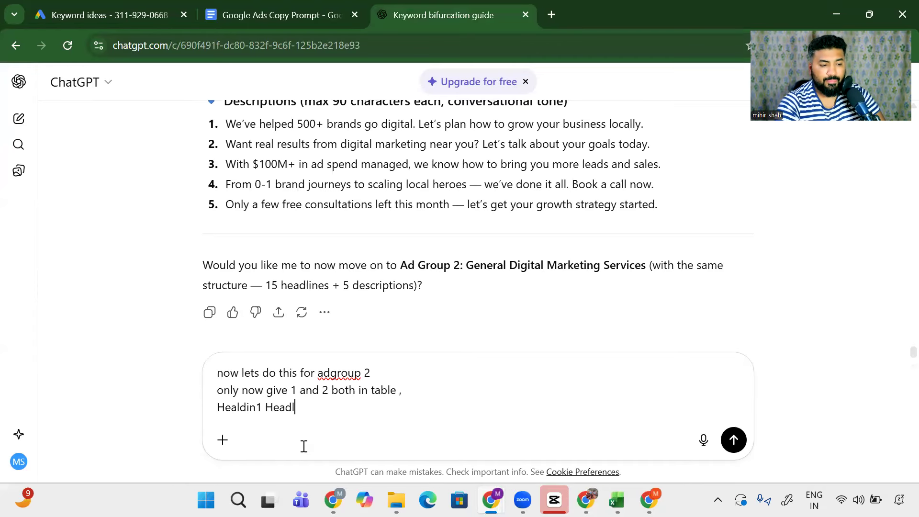
pyautogui.write('in2 Hea')
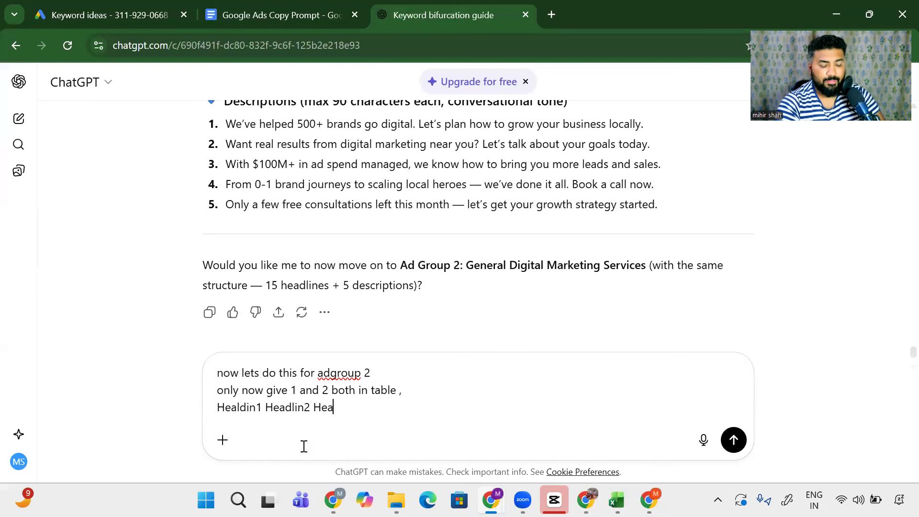
pyautogui.write('dline 3 Descriotion- 1 Description 2')
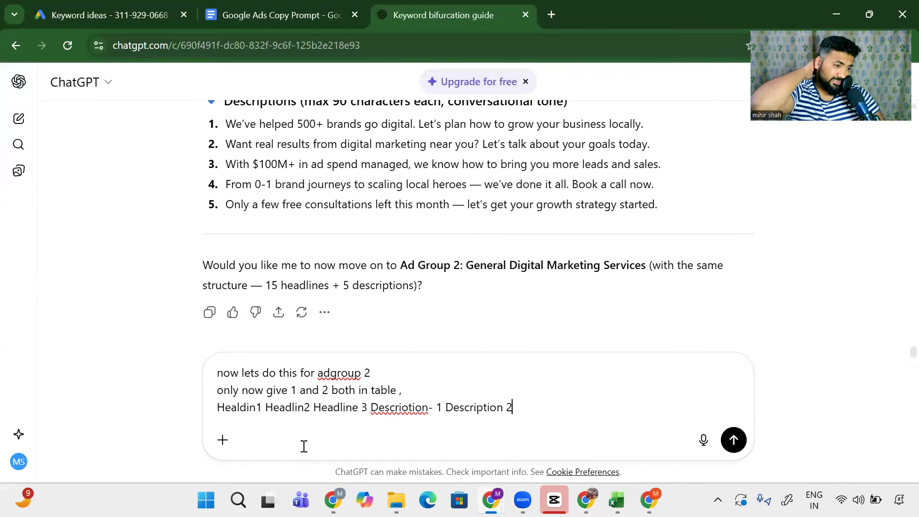
pyautogui.press('Return')
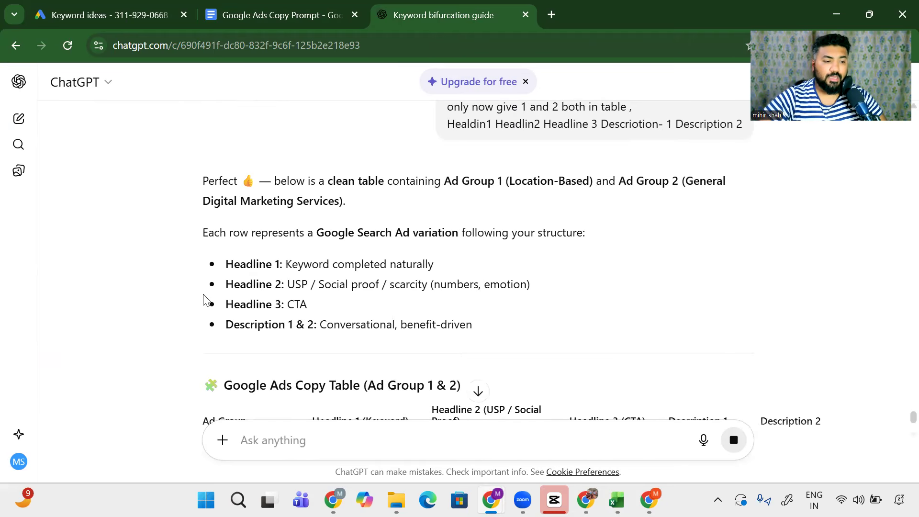
# Step: Scroll the combined table and highlight the first Headline 1 entry
pyautogui.scroll(-3, 206, 301)
pyautogui.scroll(-2, 249, 316)
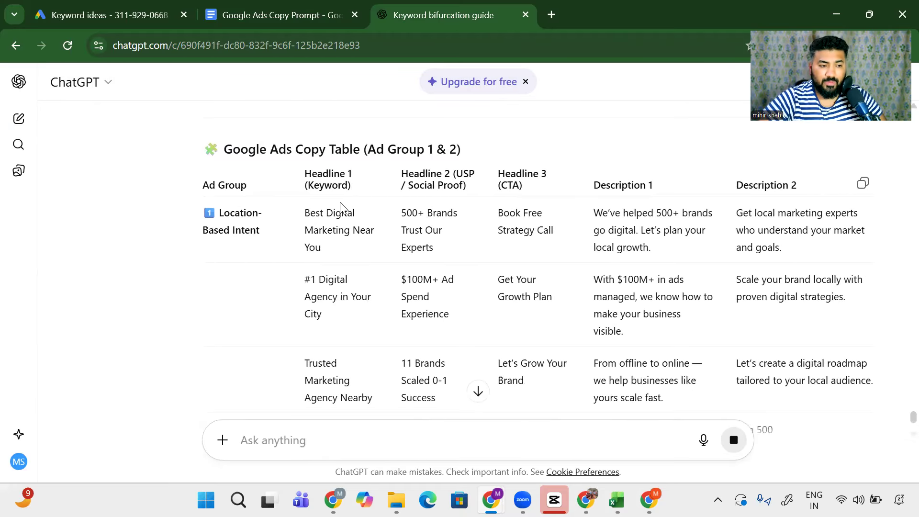
pyautogui.moveTo(309, 215); pyautogui.dragTo(349, 318)
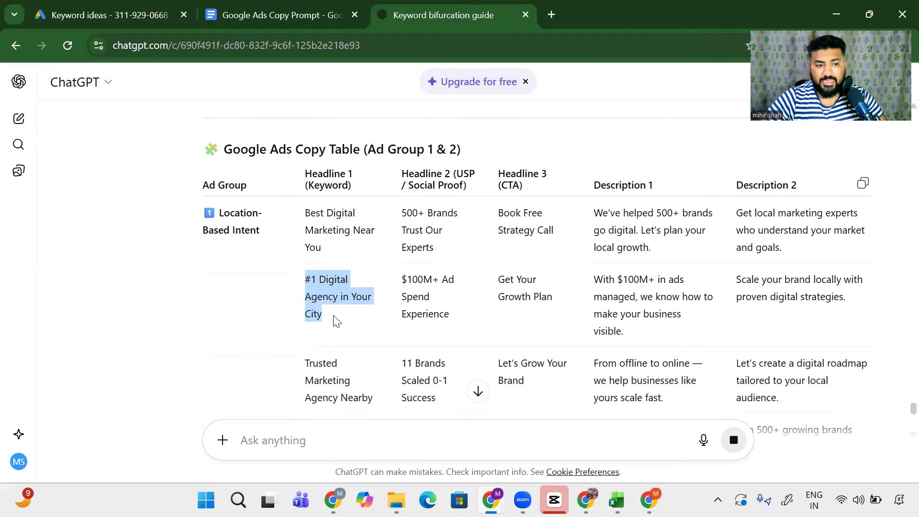
# Step: Review the General Digital Marketing Services rows, then place the cursor in the Ask anything box
pyautogui.scroll(-5, 343, 322)
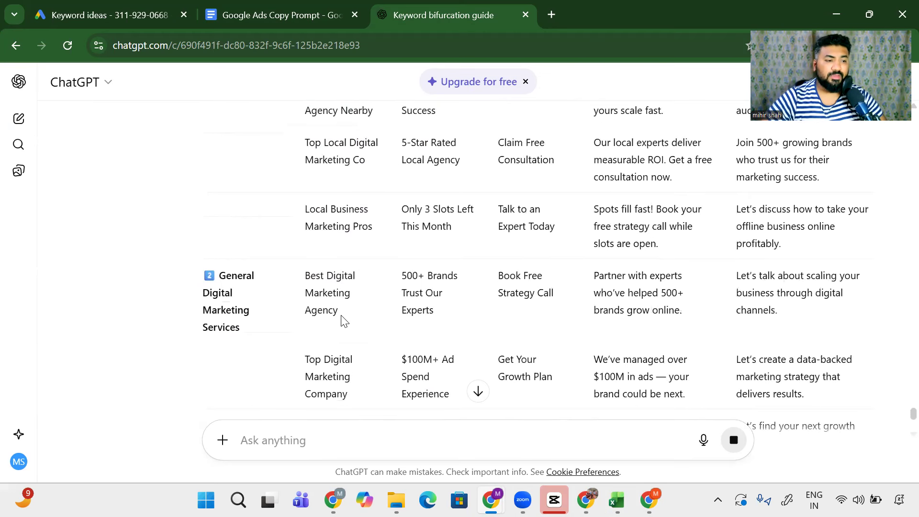
pyautogui.keyDown('shift'); pyautogui.click(270, 326); pyautogui.keyUp('shift')
pyautogui.moveTo(307, 277); pyautogui.dragTo(322, 353)
pyautogui.scroll(-2, 314, 292)
pyautogui.scroll(-3, 353, 378)
pyautogui.moveTo(315, 293); pyautogui.dragTo(339, 389)
pyautogui.scroll(3, 423, 343)
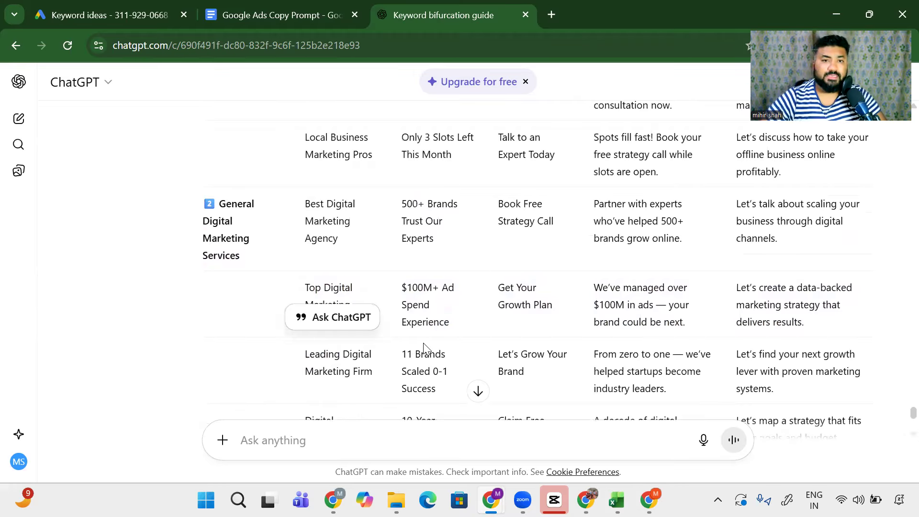
pyautogui.scroll(8, 424, 343)
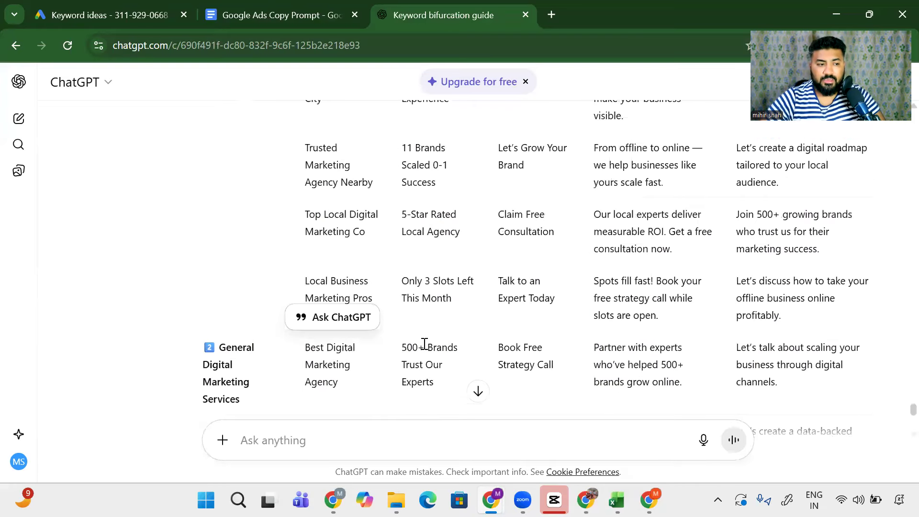
pyautogui.scroll(-6, 424, 343)
pyautogui.scroll(-6, 424, 348)
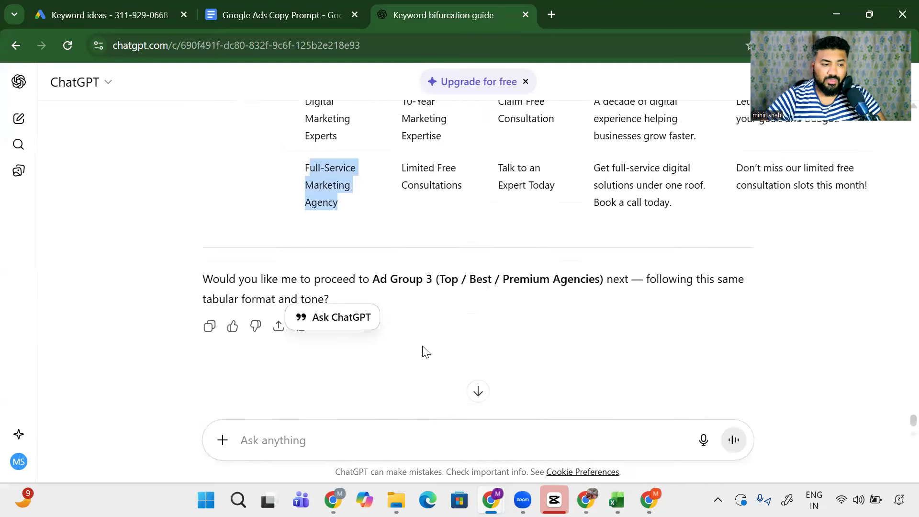
pyautogui.click(304, 437)
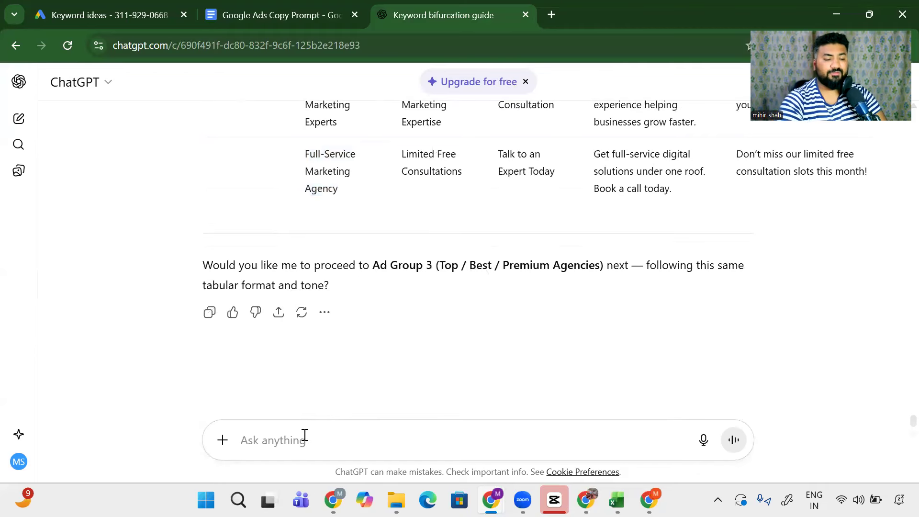
# Step: Ask ChatGPT to do all other ad groups the same way, keeping them in this chat
pyautogui.write('this looks go')
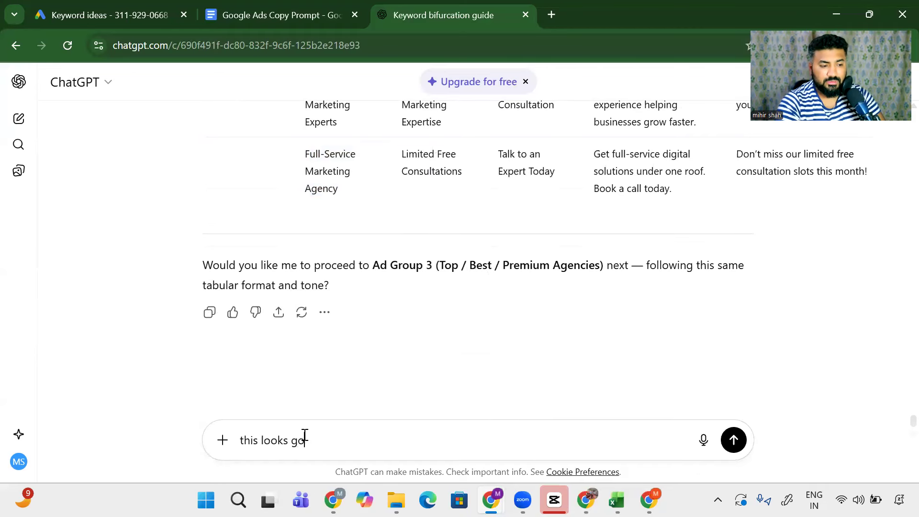
pyautogui.write('od, now can you do')
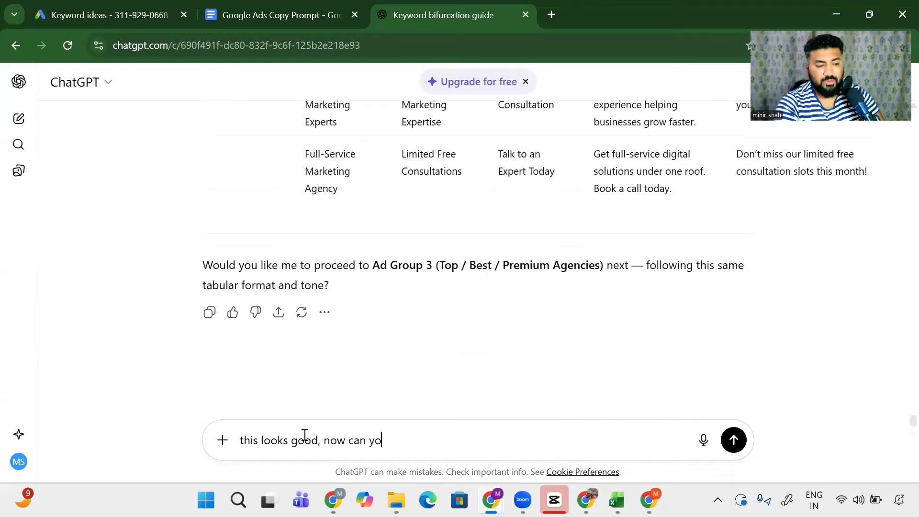
pyautogui.write(' this in the same manner for')
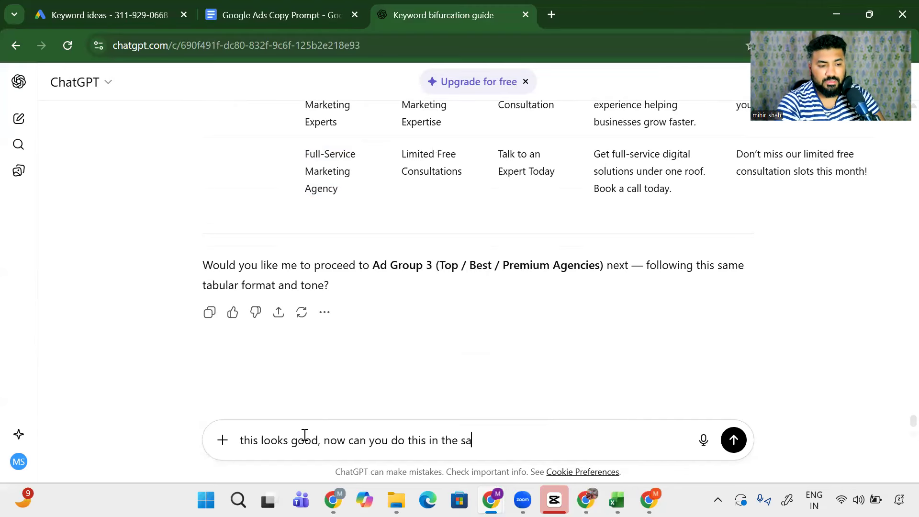
pyautogui.write(' all the other adg')
pyautogui.press('BackSpace')
pyautogui.write('adgorup')
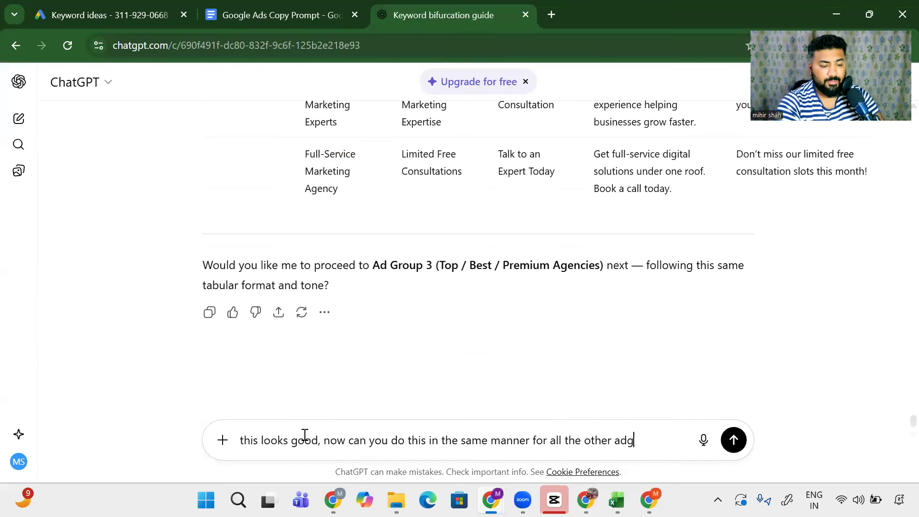
pyautogui.press('Return')
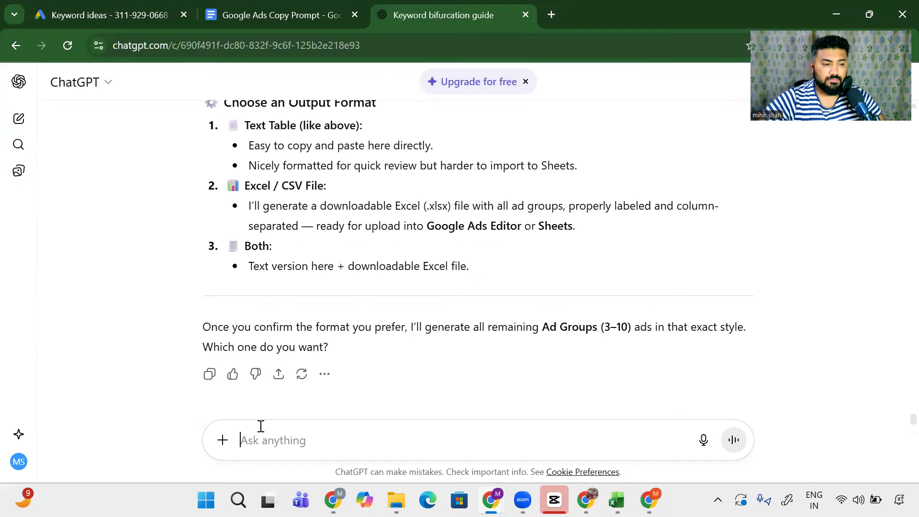
pyautogui.write('no just')
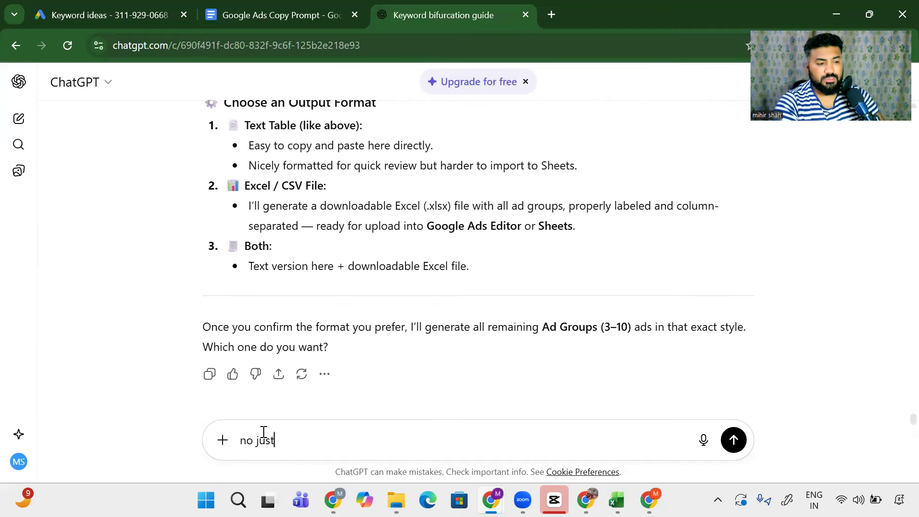
pyautogui.write(' keep adgroups from above')
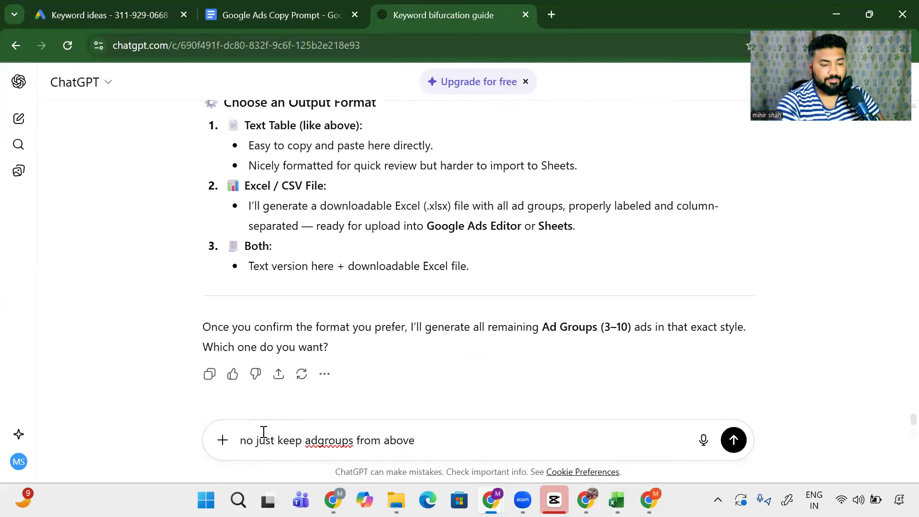
pyautogui.write(' in the same cha')
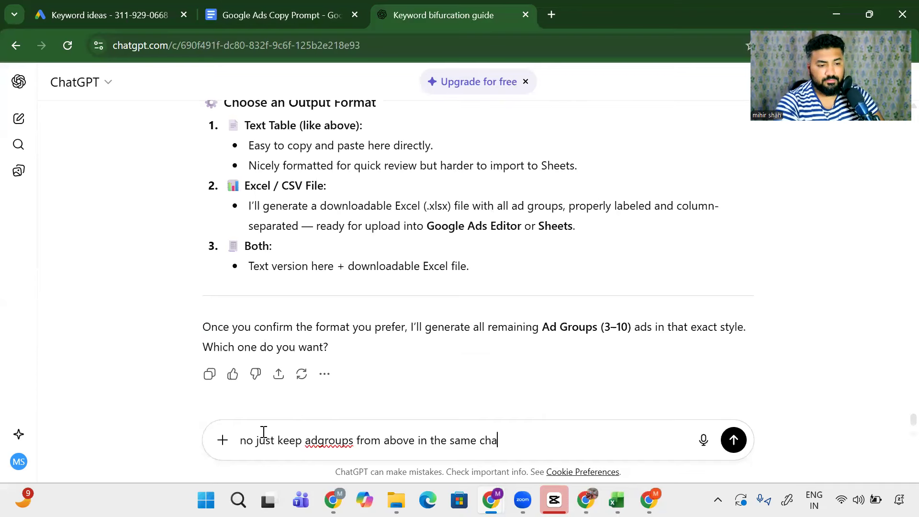
pyautogui.write('t')
pyautogui.press('Return')
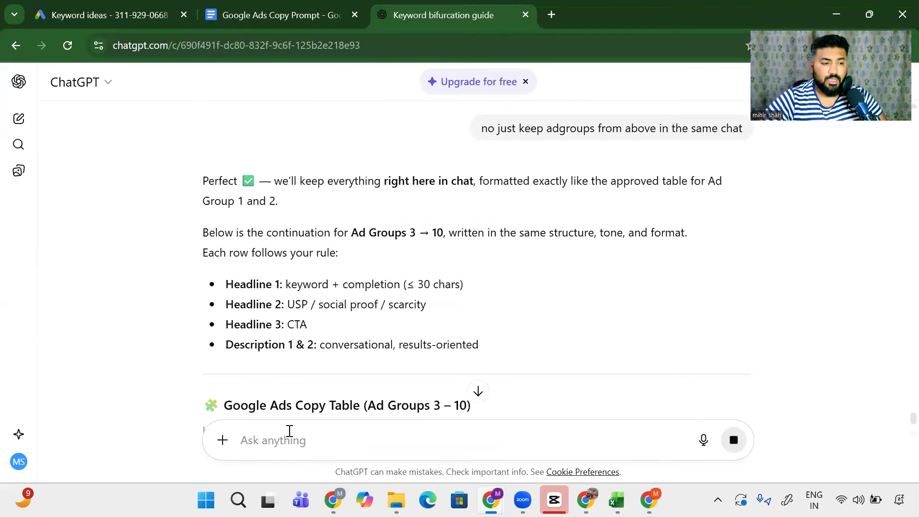
# Step: Review the Top / Best / Premium Agencies rows of the new Ad Groups 3–10 table
pyautogui.scroll(-2, 248, 372)
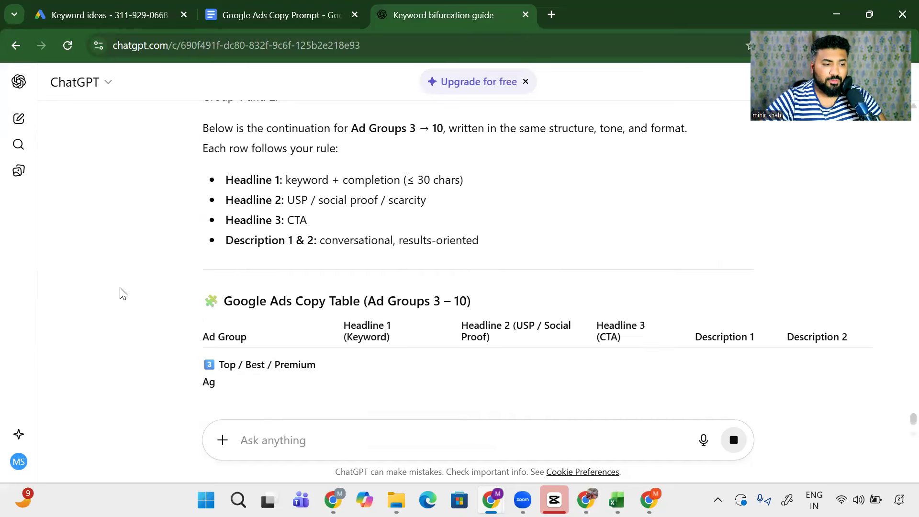
pyautogui.scroll(-2, 122, 293)
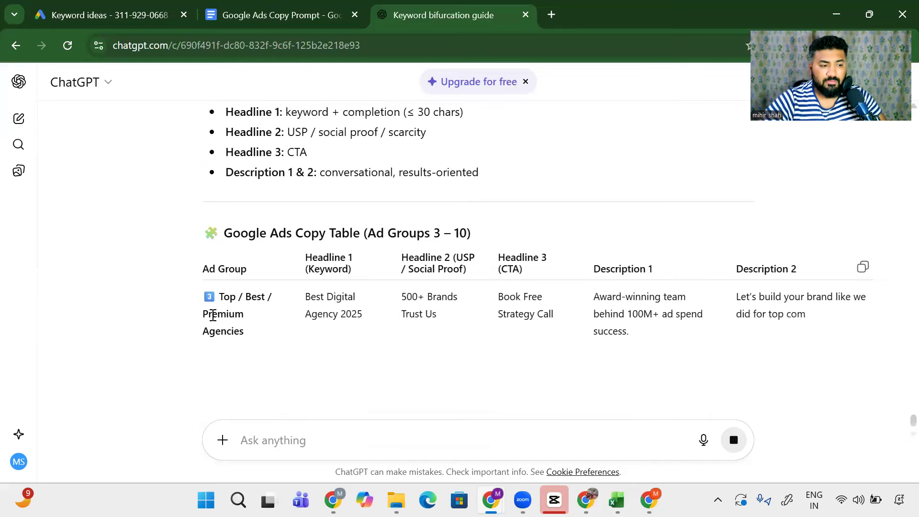
pyautogui.scroll(-2, 288, 292)
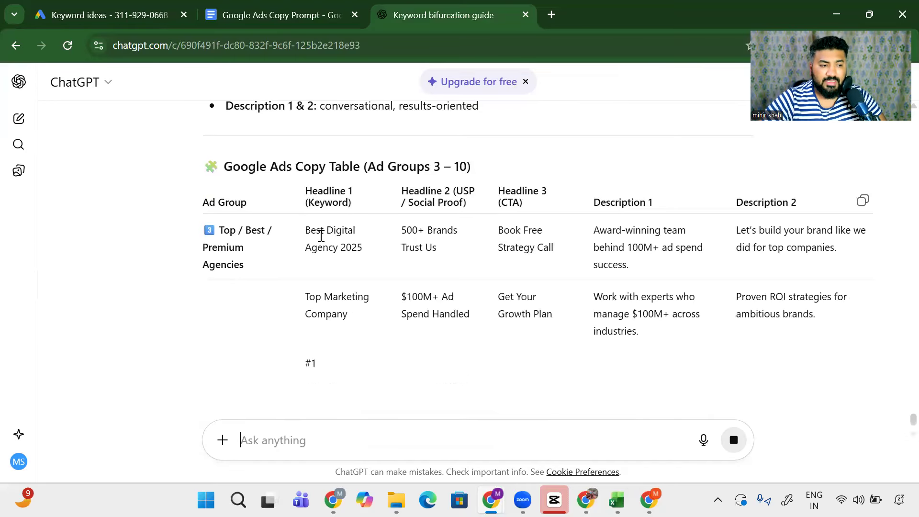
pyautogui.moveTo(318, 231); pyautogui.dragTo(359, 251)
pyautogui.moveTo(307, 299); pyautogui.dragTo(330, 364)
pyautogui.scroll(-2, 349, 320)
pyautogui.scroll(3, 383, 326)
pyautogui.moveTo(394, 312); pyautogui.dragTo(453, 339)
# Step: Highlight and review the Performance Marketing / PPC / Google Ads group rows
pyautogui.scroll(-7, 359, 294)
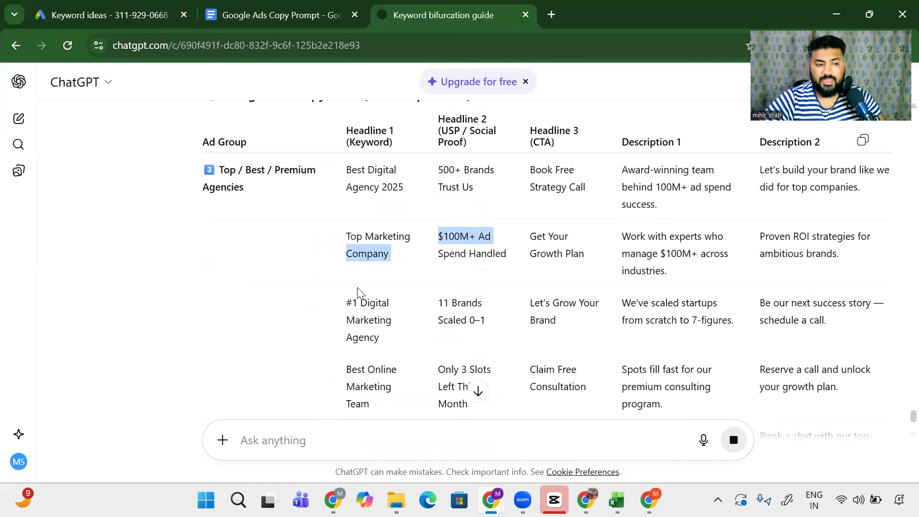
pyautogui.moveTo(223, 297); pyautogui.dragTo(302, 320)
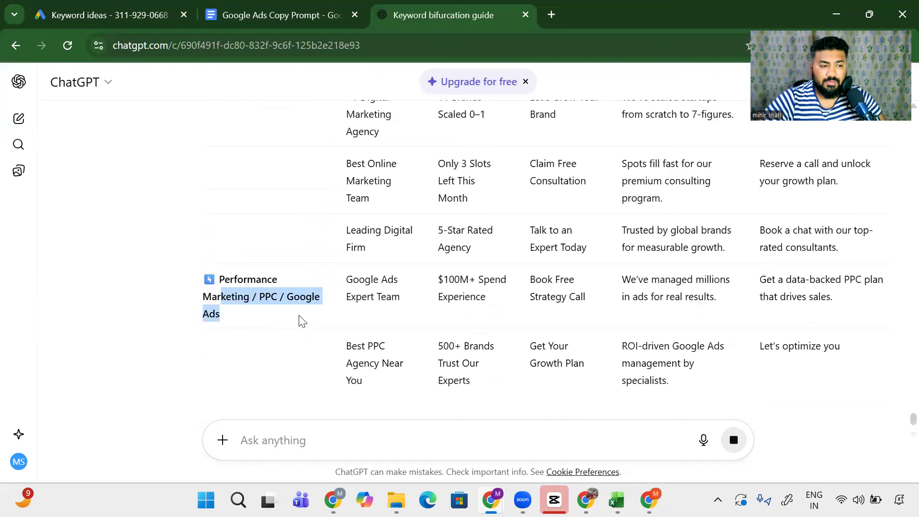
pyautogui.scroll(4, 363, 328)
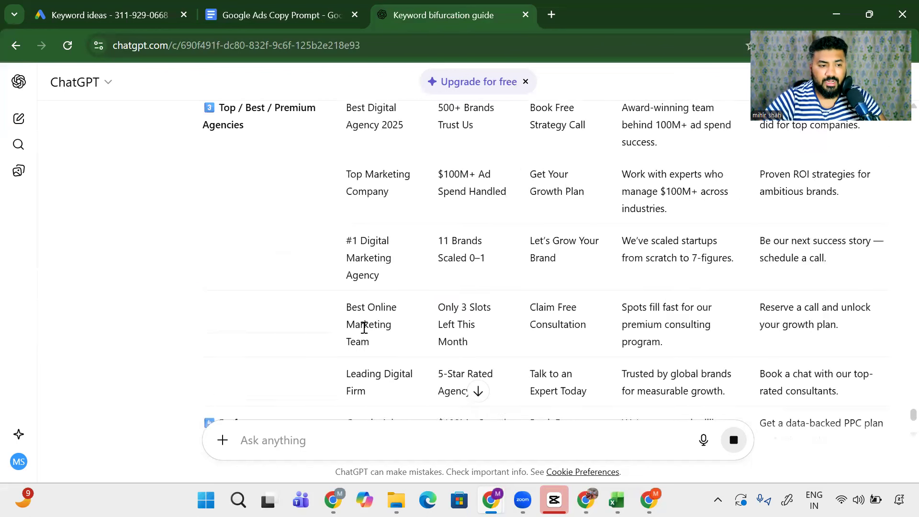
pyautogui.scroll(5, 368, 325)
pyautogui.scroll(-15, 369, 327)
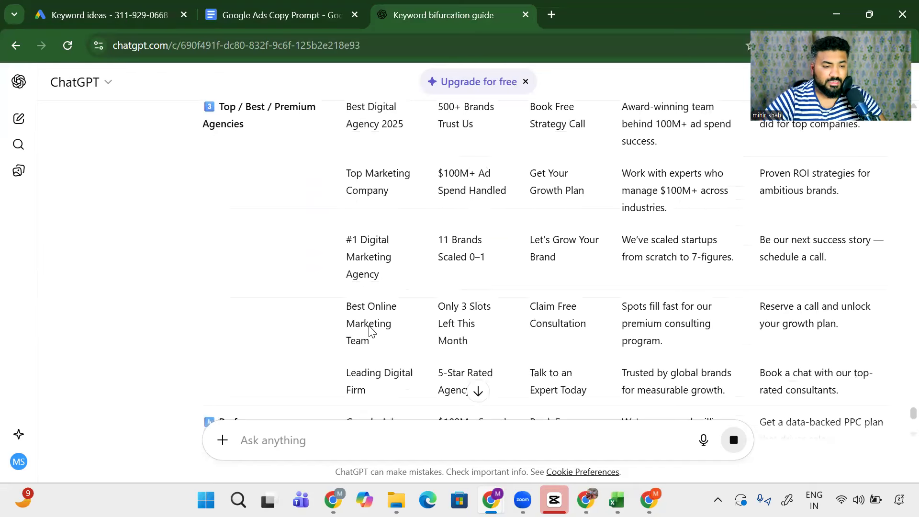
pyautogui.scroll(-1, 370, 327)
pyautogui.scroll(15, 370, 327)
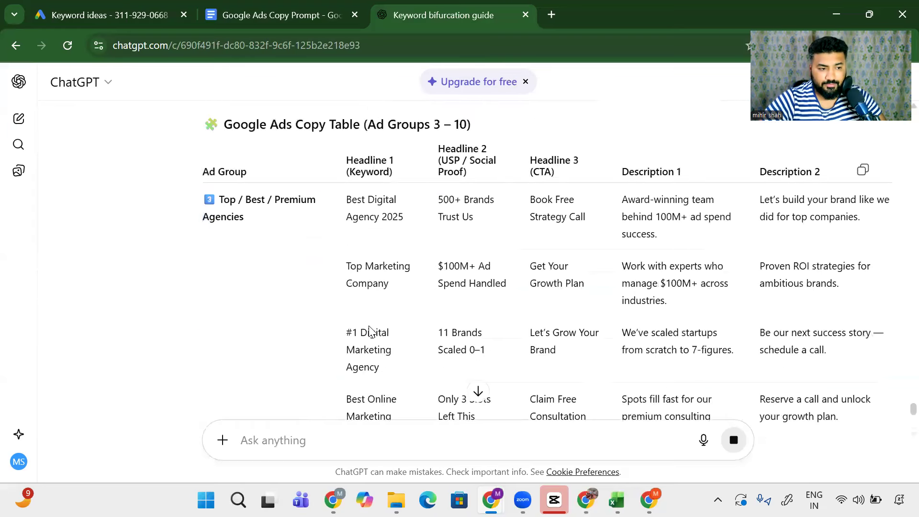
pyautogui.scroll(-2, 370, 326)
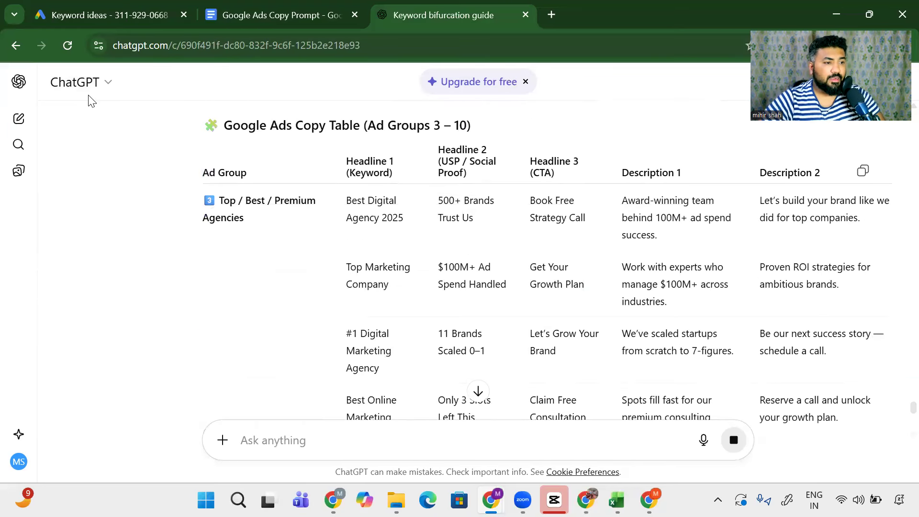
# Step: Return to Excel's Chatgpt sheet and move into the cell beside the keywords
pyautogui.hotkey('alt', 'Tab')
pyautogui.click(335, 211)
pyautogui.press('Right')
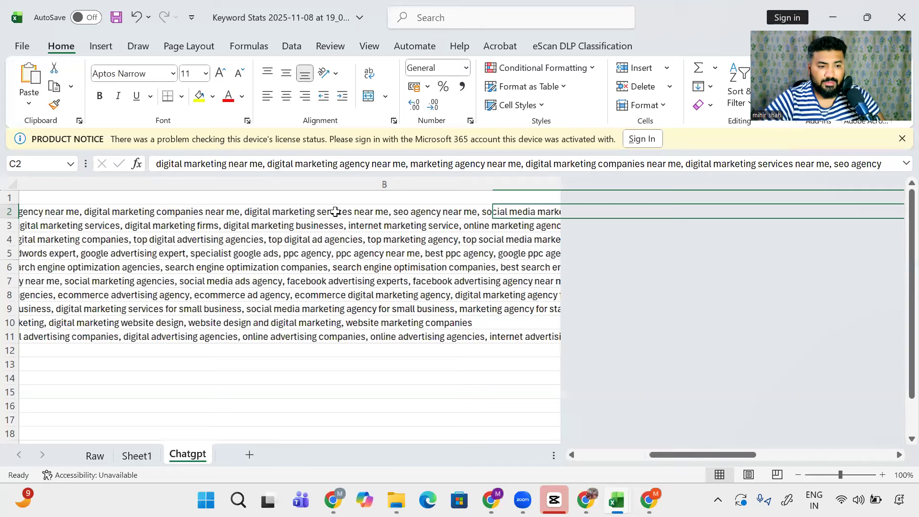
# Step: Delete the empty column C, then select the keyword column B
pyautogui.click(47, 194)
pyautogui.press('Down')
pyautogui.press('Down')
pyautogui.press('Down')
pyautogui.press('Down')
pyautogui.press('Down')
pyautogui.press('Down')
pyautogui.press('Down')
pyautogui.press('Down')
pyautogui.press('Down')
pyautogui.press('Down')
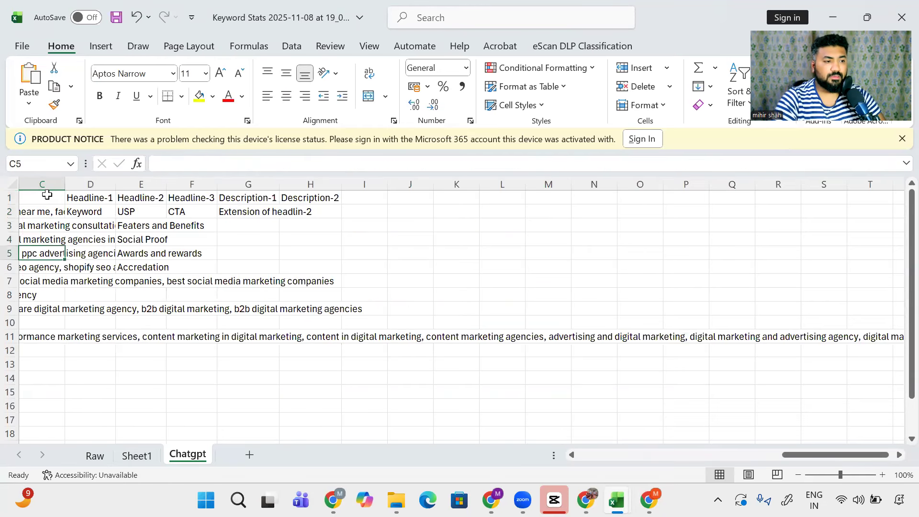
pyautogui.hotkey('ctrl', 'space')
pyautogui.hotkey('ctrl', '-')
pyautogui.press('Left')
pyautogui.press('Up')
pyautogui.hotkey('ctrl', 'space')
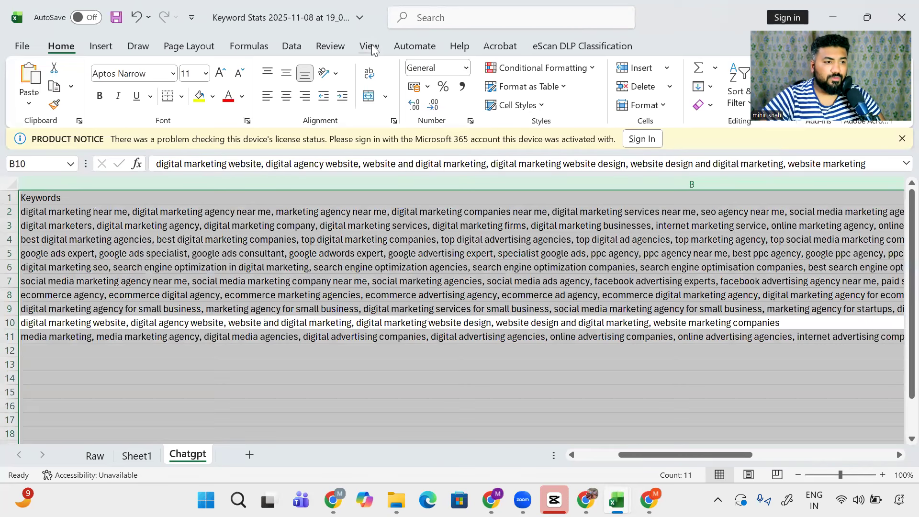
# Step: Browse the Data, View, Page Layout, Draw and Insert ribbon tabs
pyautogui.click(289, 47)
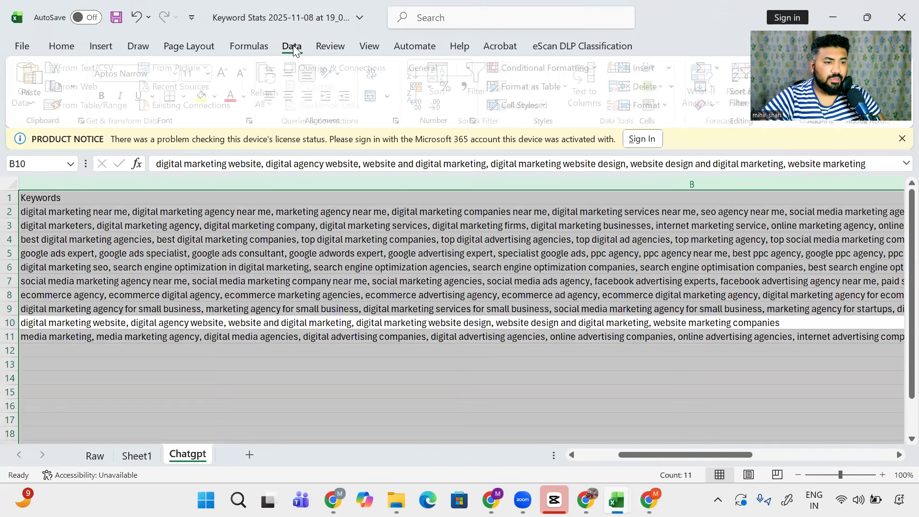
pyautogui.click(371, 45)
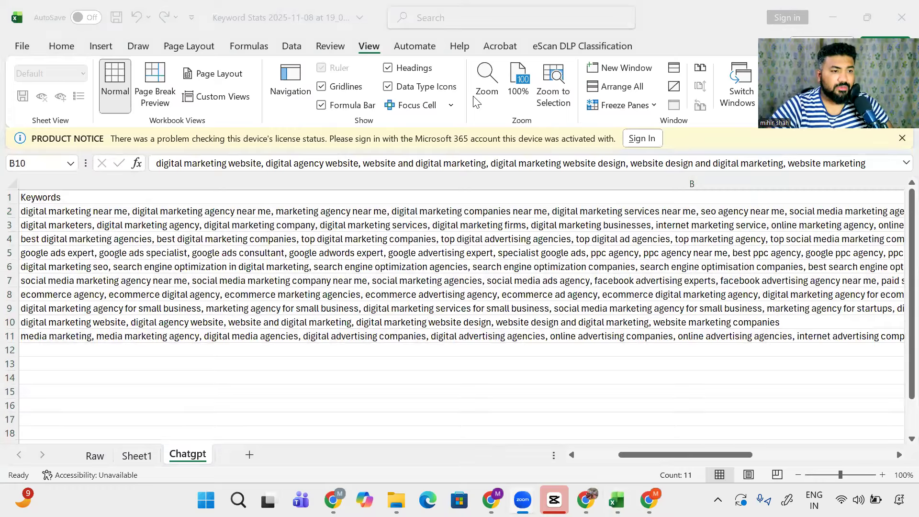
pyautogui.click(85, 182)
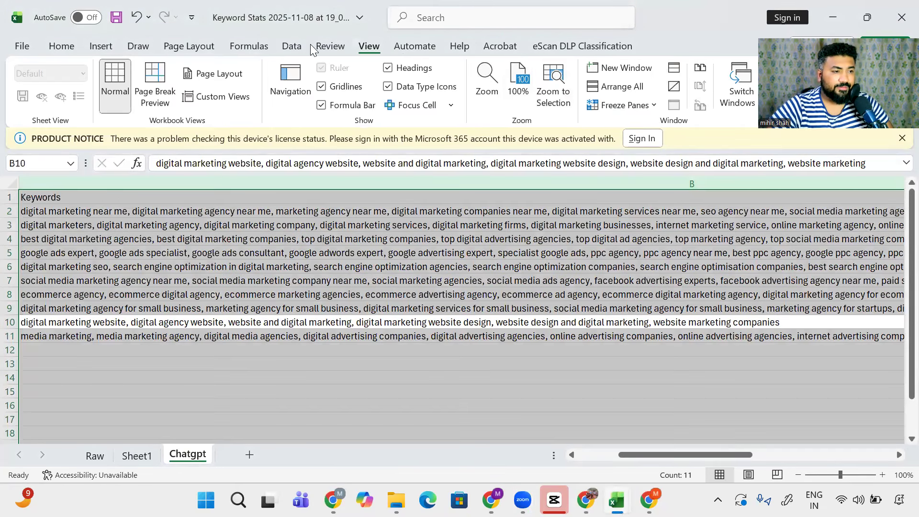
pyautogui.click(285, 46)
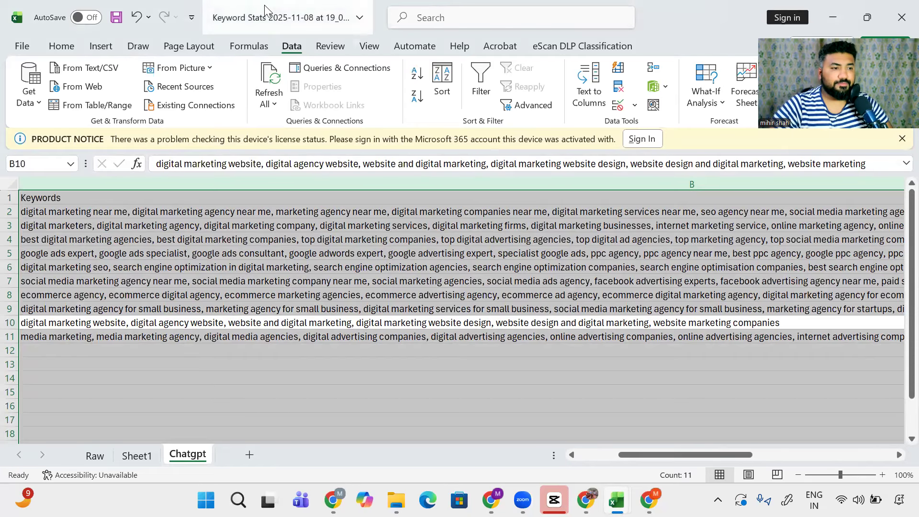
pyautogui.click(354, 44)
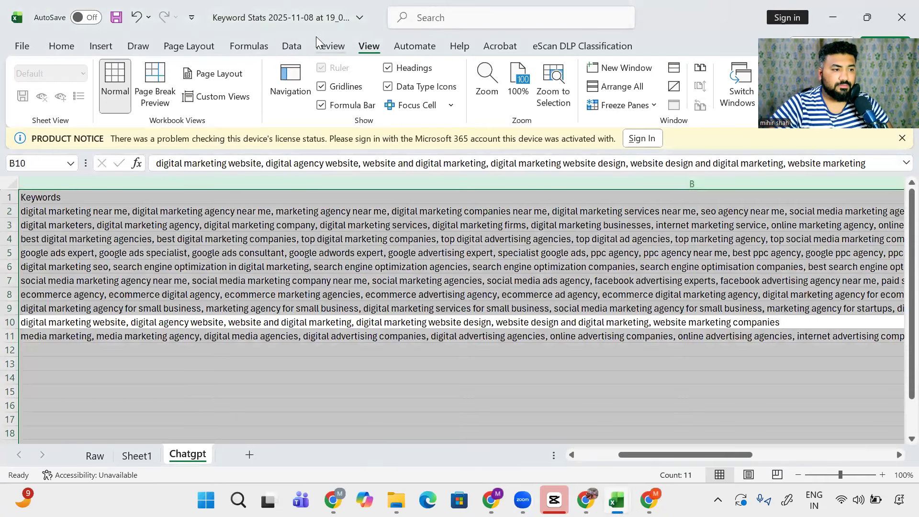
pyautogui.click(187, 45)
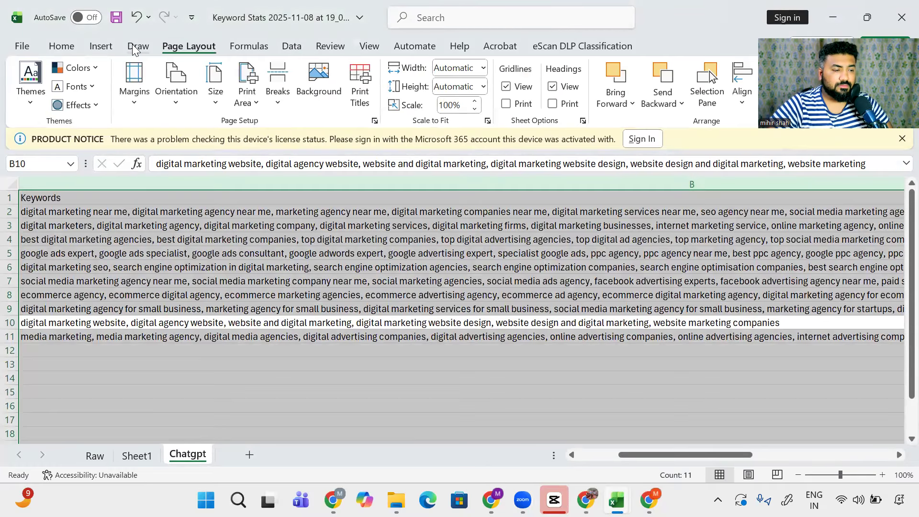
pyautogui.click(136, 46)
pyautogui.click(102, 45)
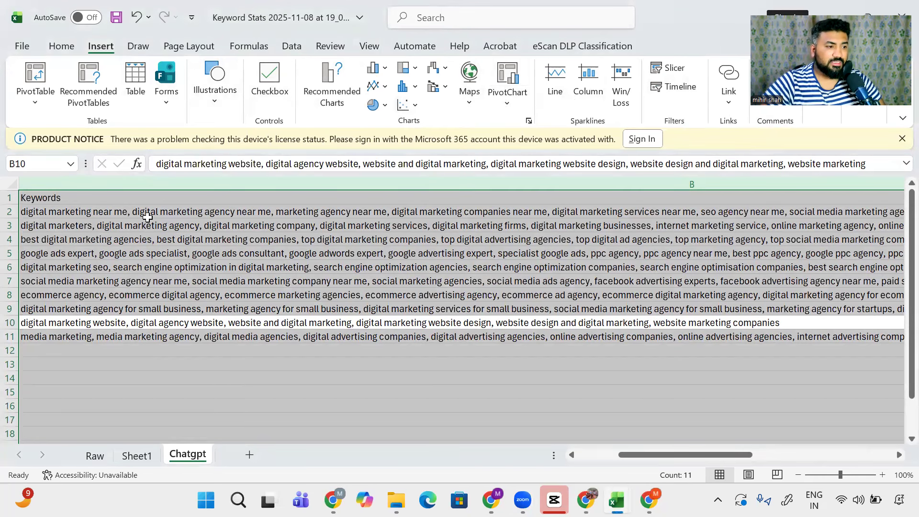
# Step: Select cell B2 and move into the first Headline-1 cell C2
pyautogui.click(146, 215)
pyautogui.hscroll(10, 689, 311)
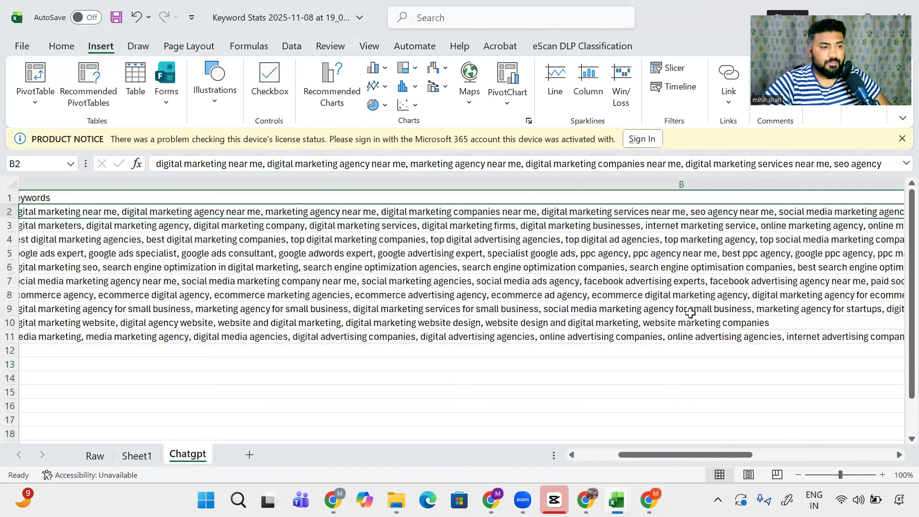
pyautogui.hscroll(6, 574, 282)
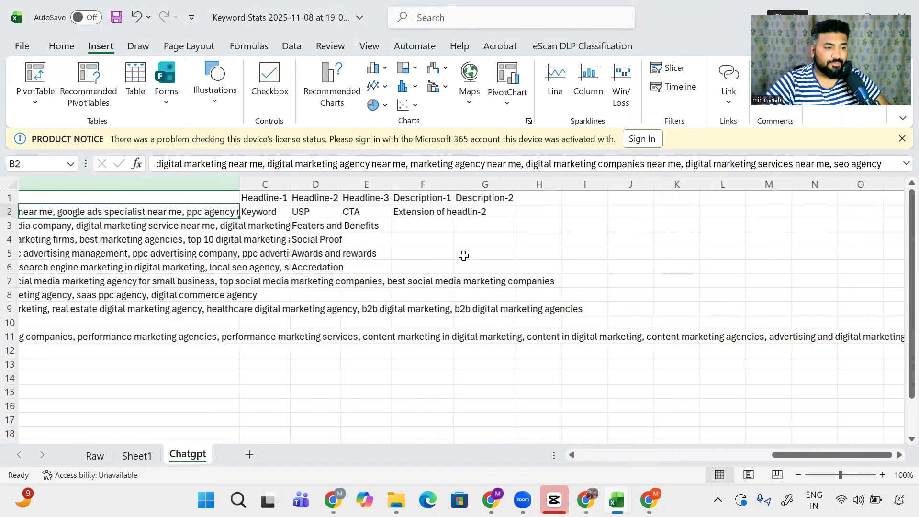
pyautogui.press('Right')
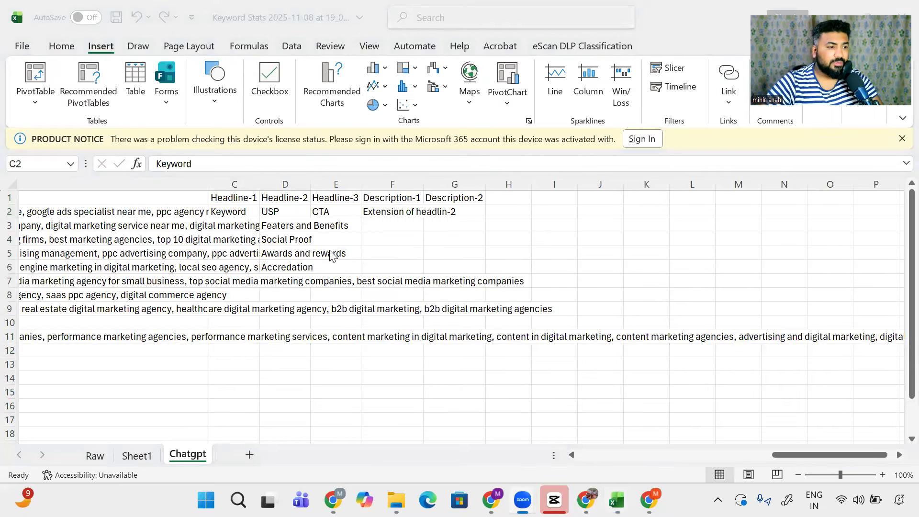
pyautogui.hotkey('alt', 'Tab')
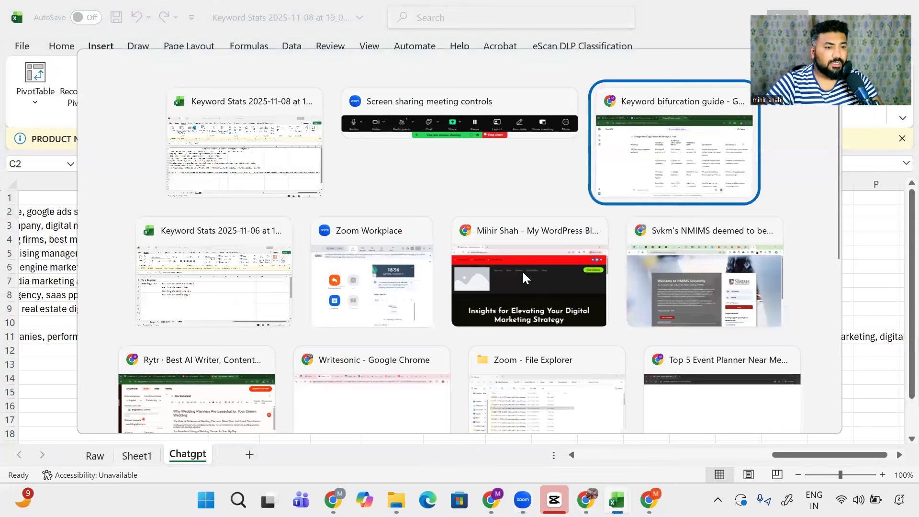
# Step: Paste 'Best Digital Agency 2025' into C2 and 'Top Marketing Company' into C3
pyautogui.click(639, 181)
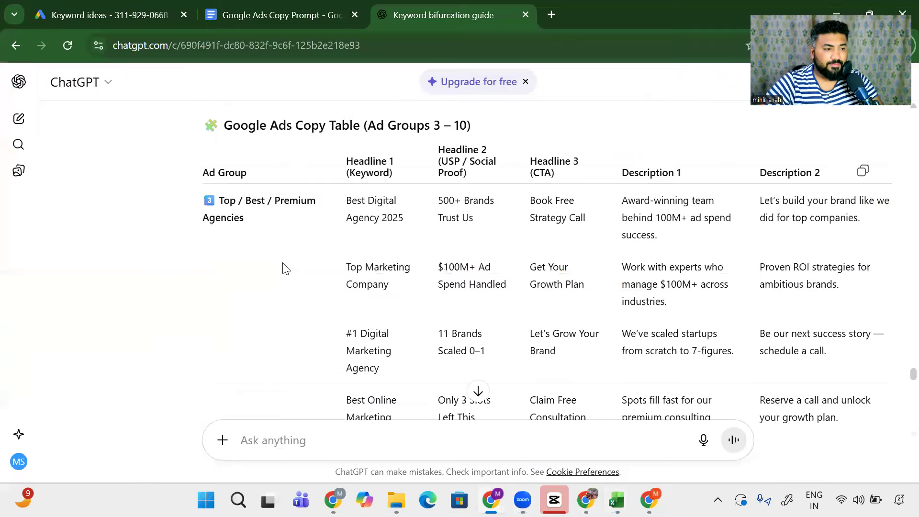
pyautogui.scroll(2, 369, 263)
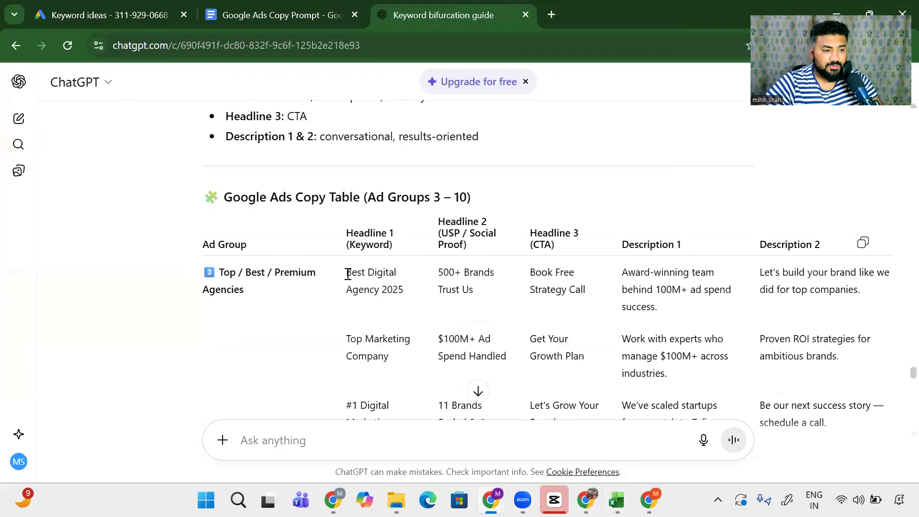
pyautogui.moveTo(347, 273); pyautogui.dragTo(404, 297)
pyautogui.hotkey('ctrl', 'c')
pyautogui.hotkey('alt', 'Tab')
pyautogui.hotkey('ctrl', 'v')
pyautogui.hotkey('alt', 'Tab')
pyautogui.moveTo(348, 333); pyautogui.dragTo(390, 366)
pyautogui.hotkey('ctrl', 'c')
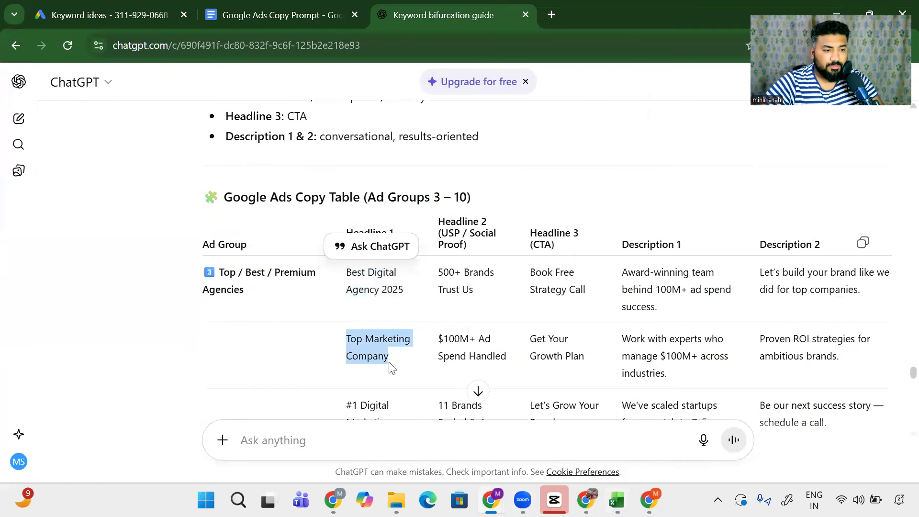
pyautogui.hotkey('alt', 'Tab')
pyautogui.click(247, 231)
pyautogui.hotkey('ctrl', 'v')
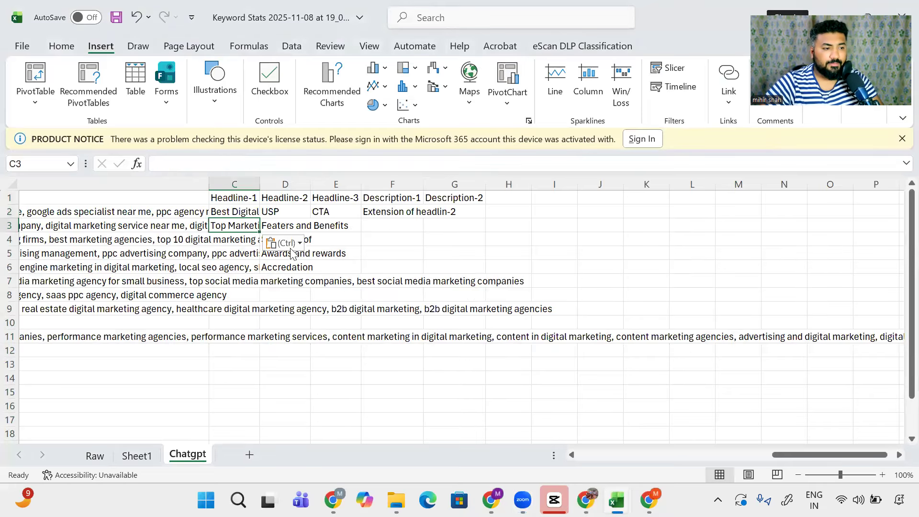
# Step: Copy '#1 Digital Marketing Agency' from ChatGPT and paste it into C4
pyautogui.hotkey('alt', 'Tab')
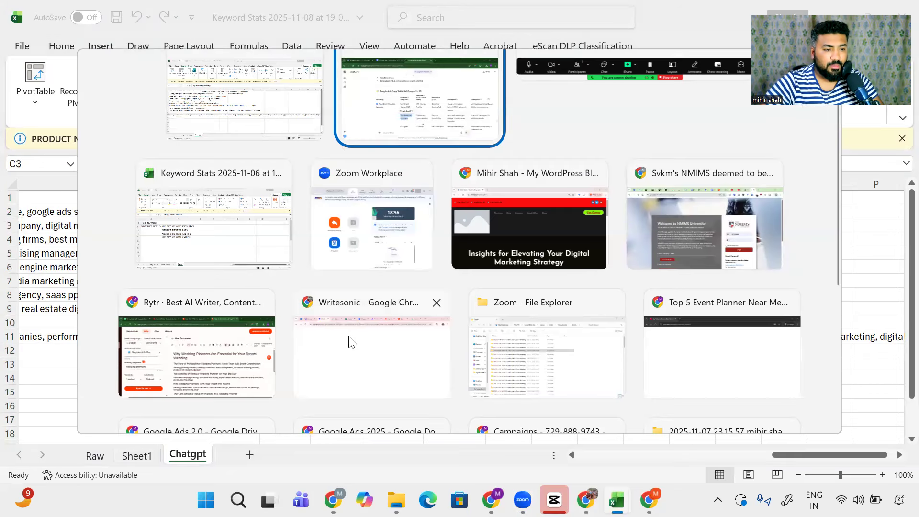
pyautogui.click(402, 138)
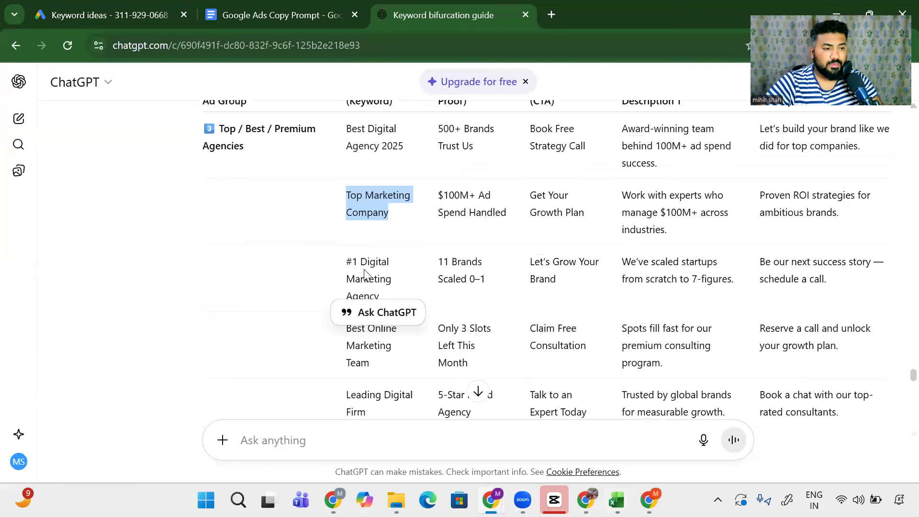
pyautogui.scroll(2, 353, 262)
pyautogui.scroll(-2, 359, 256)
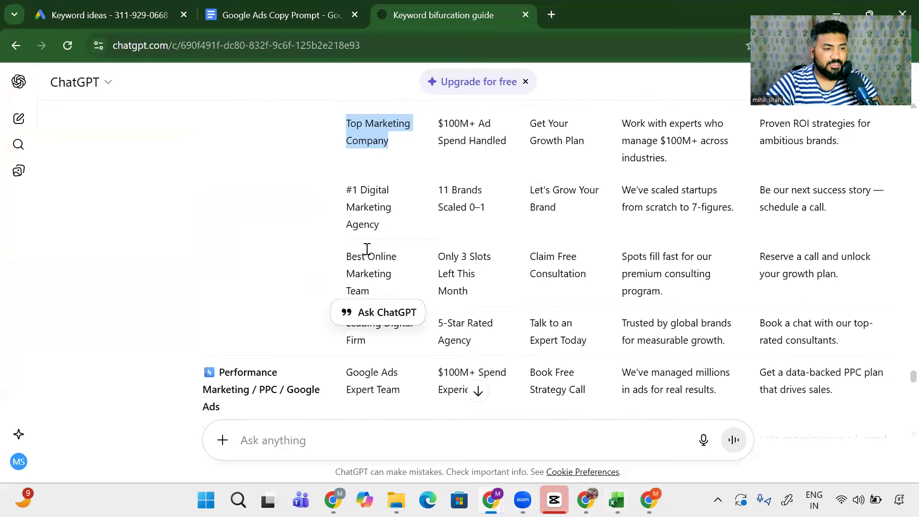
pyautogui.scroll(2, 385, 239)
pyautogui.moveTo(348, 261); pyautogui.dragTo(386, 299)
pyautogui.hotkey('ctrl', 'c')
pyautogui.hotkey('alt', 'Tab')
pyautogui.click(239, 242)
pyautogui.hotkey('ctrl', 'v')
# Step: Copy 'Best Online Marketing Team' and paste it into C5
pyautogui.hotkey('alt', 'Tab')
pyautogui.moveTo(347, 329); pyautogui.dragTo(382, 369)
pyautogui.hotkey('ctrl', 'c')
pyautogui.hotkey('alt', 'Tab')
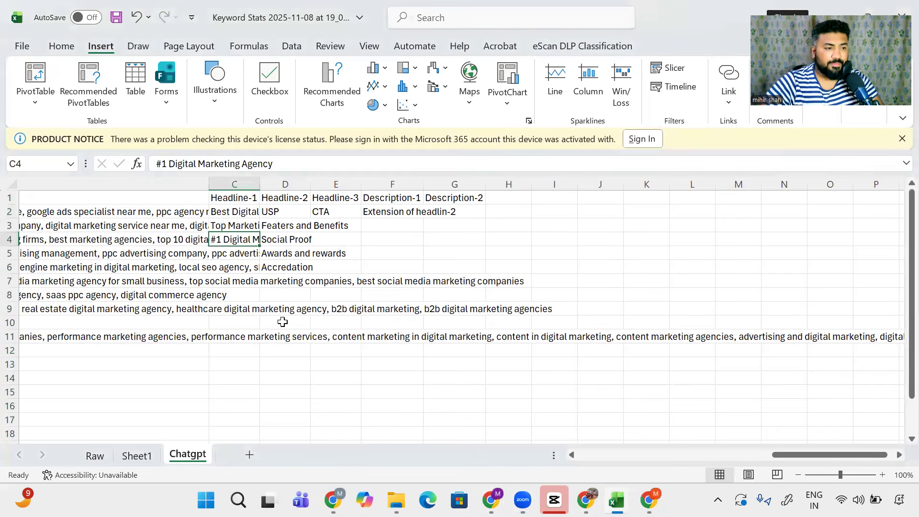
pyautogui.press('Down')
pyautogui.hotkey('ctrl', 'v')
pyautogui.press('Down')
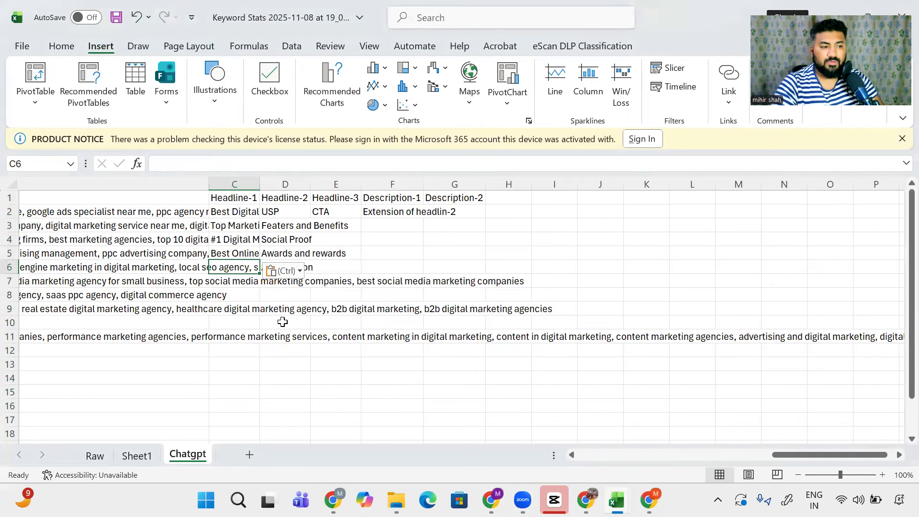
# Step: Paste '500+ Brands Trust Us' into D2 under Headline-2
pyautogui.hotkey('alt', 'Tab')
pyautogui.click(285, 211)
pyautogui.hotkey('ctrl', 'v')
pyautogui.hotkey('alt', 'Tab')
pyautogui.click(491, 341)
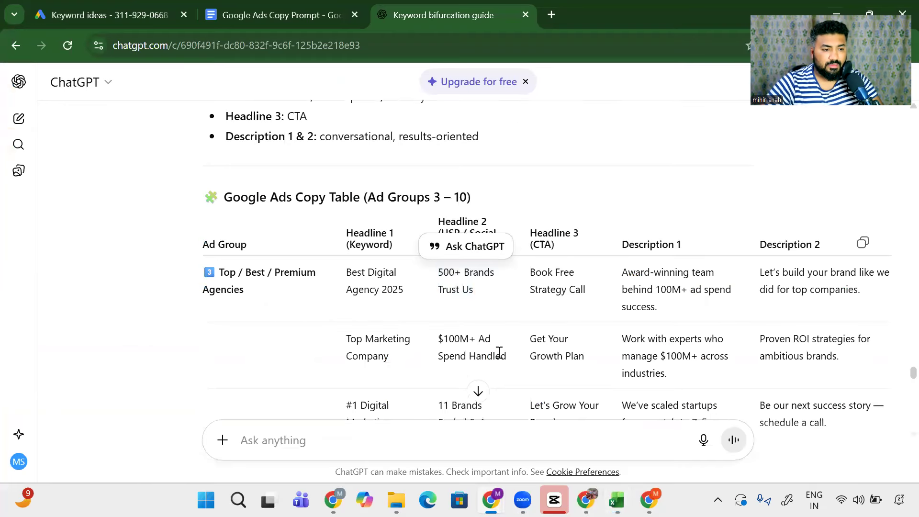
# Step: Paste '$100M+ Ad Spend Handled' into D3 and '11 Brands Scaled 0–1' into D4
pyautogui.moveTo(507, 356); pyautogui.dragTo(436, 335)
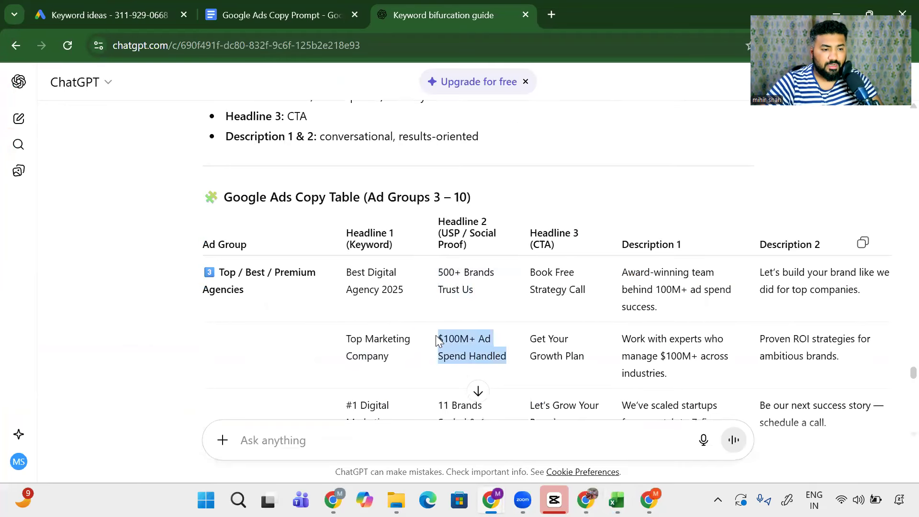
pyautogui.hotkey('alt', 'Tab')
pyautogui.click(288, 230)
pyautogui.hotkey('ctrl', 'v')
pyautogui.hotkey('alt', 'Tab')
pyautogui.moveTo(498, 357); pyautogui.dragTo(431, 339)
pyautogui.hotkey('ctrl', 'c')
pyautogui.hotkey('alt', 'Tab')
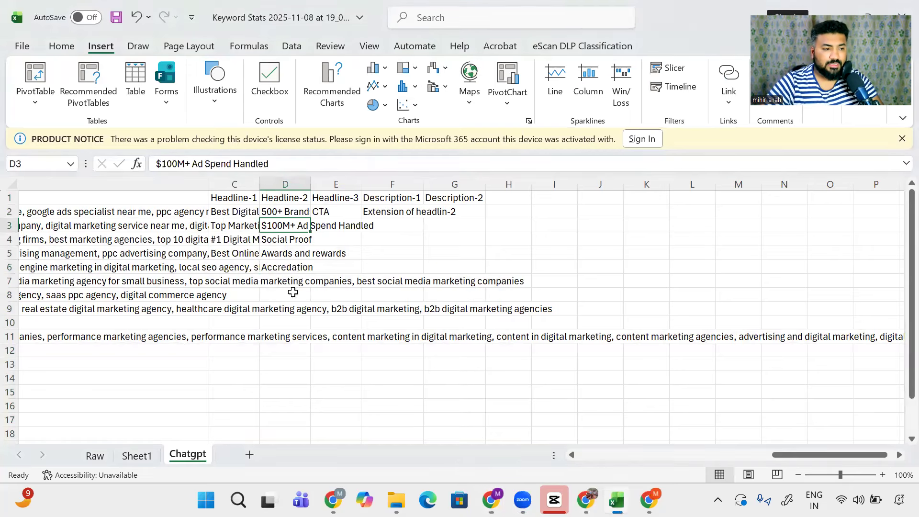
pyautogui.click(285, 242)
pyautogui.hotkey('ctrl', 'v')
# Step: Paste the CTAs 'Book Free Strategy Call' into E2 and 'Get Your Growth Plan' into E3
pyautogui.hotkey('alt', 'Tab')
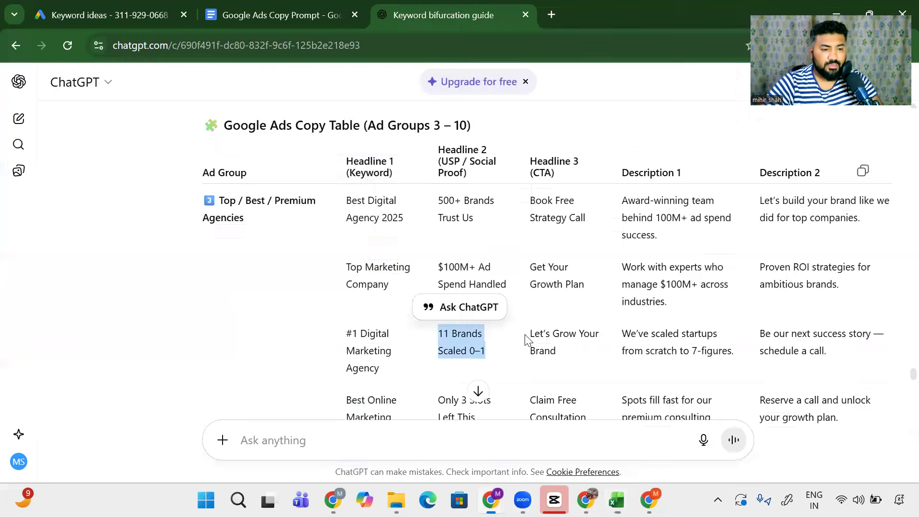
pyautogui.moveTo(589, 221); pyautogui.dragTo(530, 203)
pyautogui.hotkey('ctrl', 'c')
pyautogui.hotkey('alt', 'Tab')
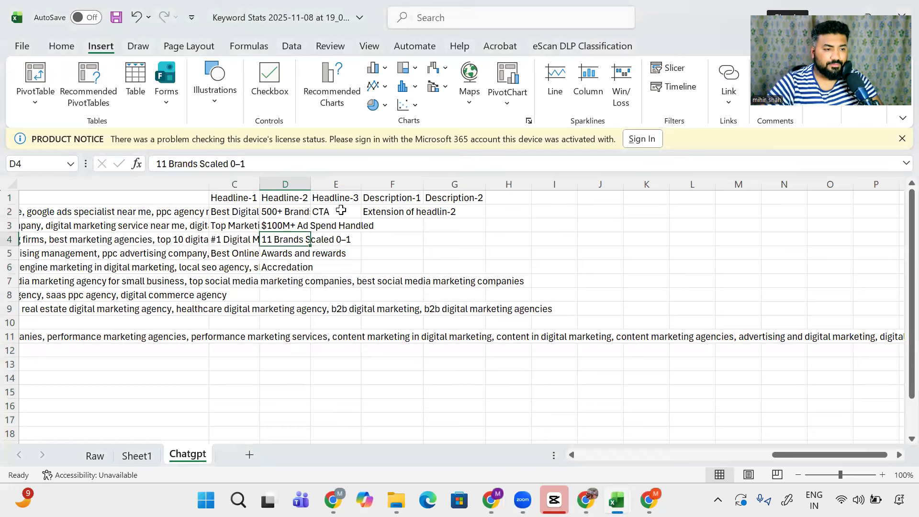
pyautogui.click(334, 211)
pyautogui.hotkey('ctrl', 'v')
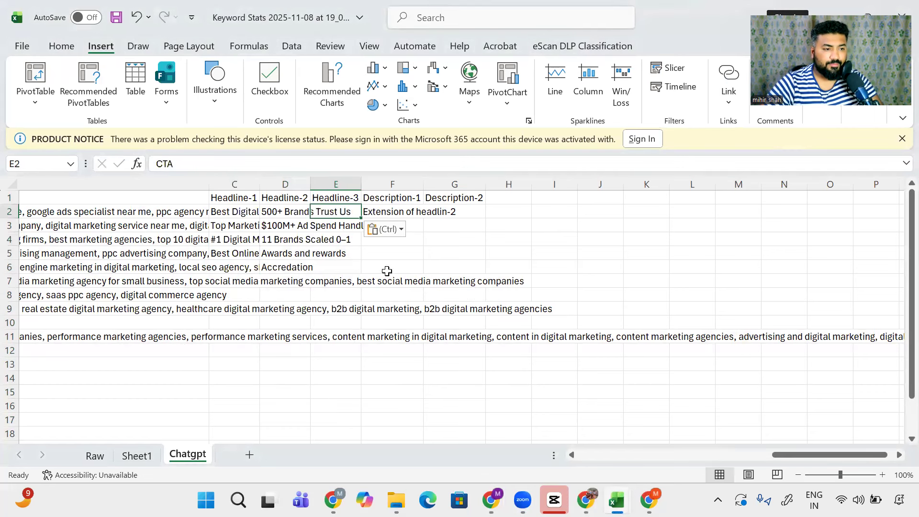
pyautogui.hotkey('alt', 'Tab')
pyautogui.moveTo(585, 289); pyautogui.dragTo(530, 266)
pyautogui.hotkey('ctrl', 'c')
pyautogui.hotkey('alt', 'Tab')
pyautogui.click(340, 226)
pyautogui.hotkey('ctrl', 'v')
# Step: Paste 'Let's Grow Your Brand' into E4, then select the first Description 1 text
pyautogui.hotkey('alt', 'Tab')
pyautogui.moveTo(577, 352); pyautogui.dragTo(524, 335)
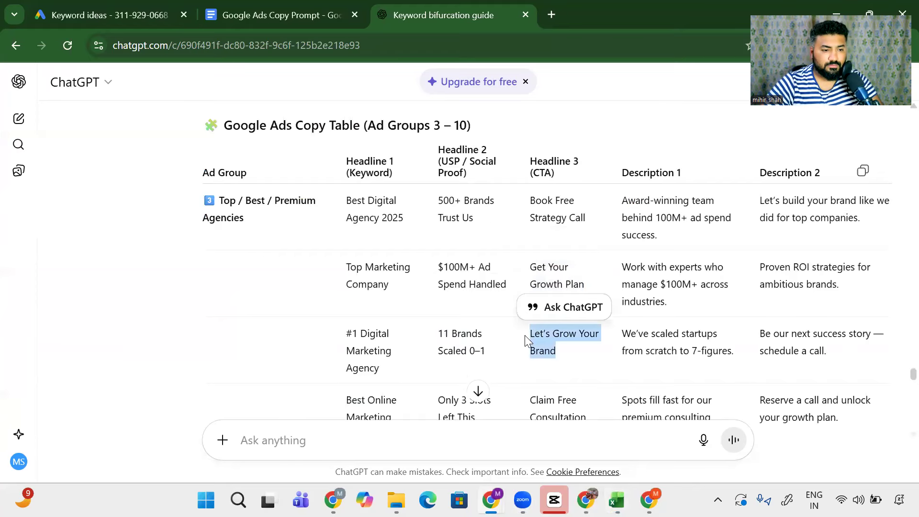
pyautogui.hotkey('ctrl', 'c')
pyautogui.hotkey('alt', 'Tab')
pyautogui.click(341, 239)
pyautogui.hotkey('ctrl', 'v')
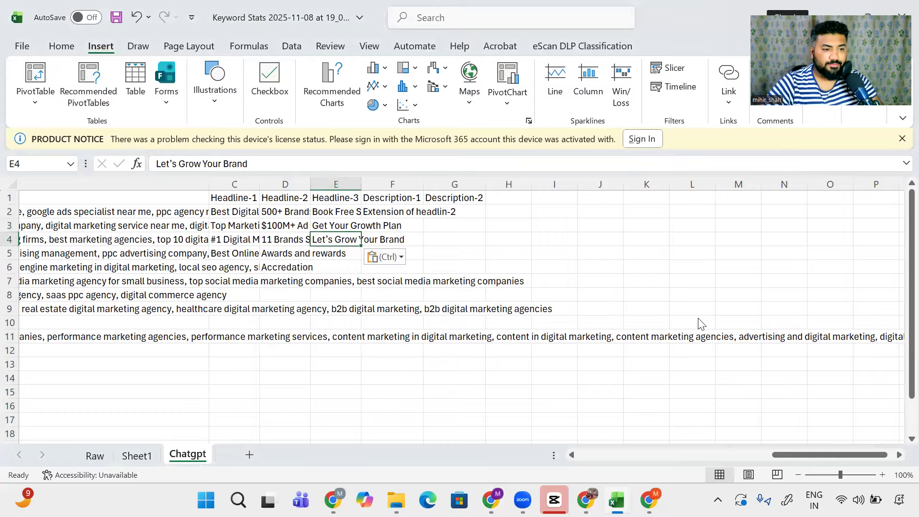
pyautogui.hotkey('alt', 'Tab')
pyautogui.moveTo(659, 239); pyautogui.dragTo(621, 199)
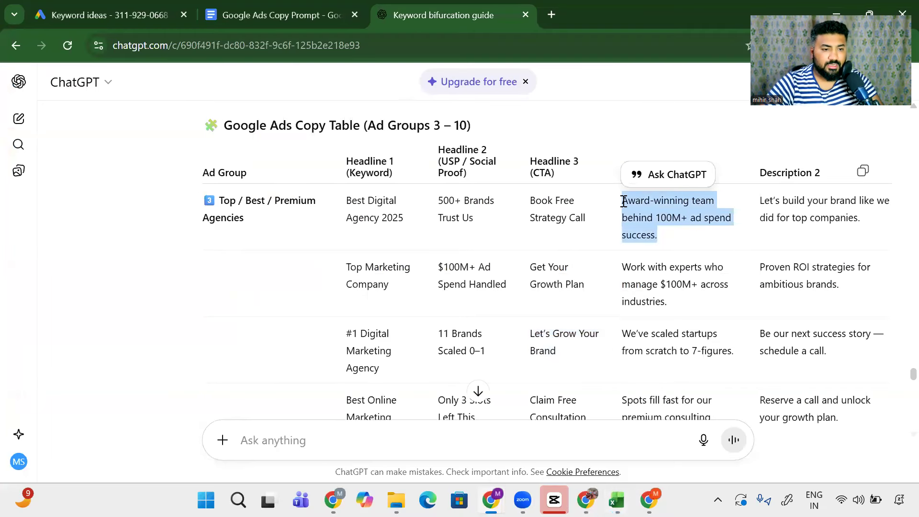
# Step: Paste ChatGPT's three Description 1 texts into cells F2, F3 and F4
pyautogui.hotkey('ctrl', 'c')
pyautogui.hotkey('alt', 'Tab')
pyautogui.click(389, 211)
pyautogui.hotkey('ctrl', 'v')
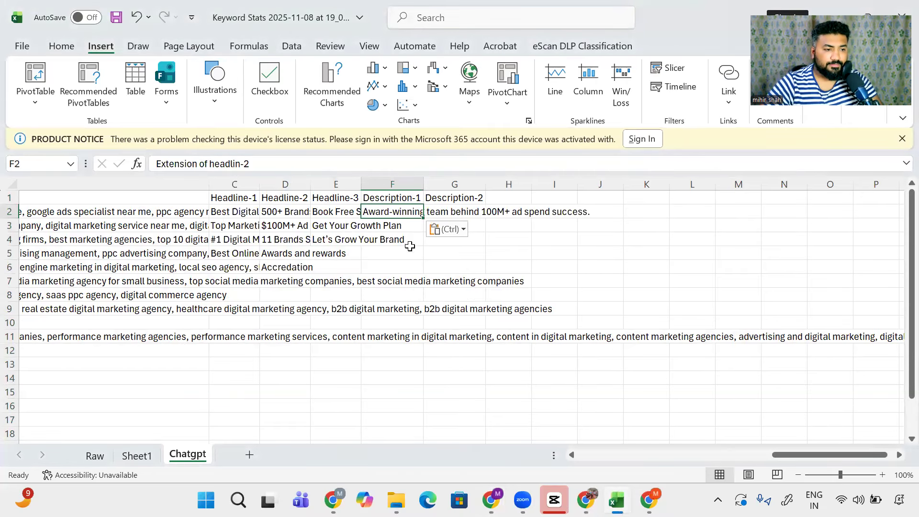
pyautogui.hotkey('alt', 'Tab')
pyautogui.moveTo(688, 300); pyautogui.dragTo(618, 266)
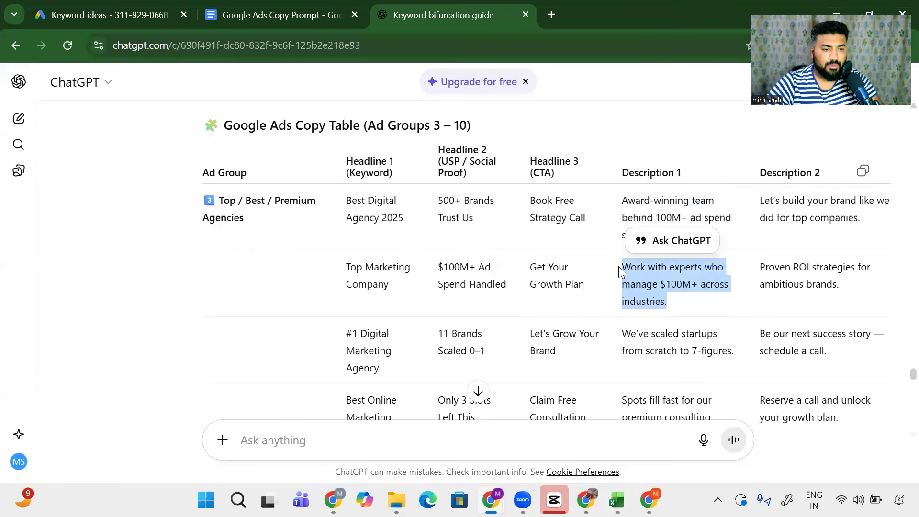
pyautogui.hotkey('ctrl', 'c')
pyautogui.hotkey('alt', 'Tab')
pyautogui.click(407, 226)
pyautogui.hotkey('ctrl', 'v')
pyautogui.hotkey('alt', 'Tab')
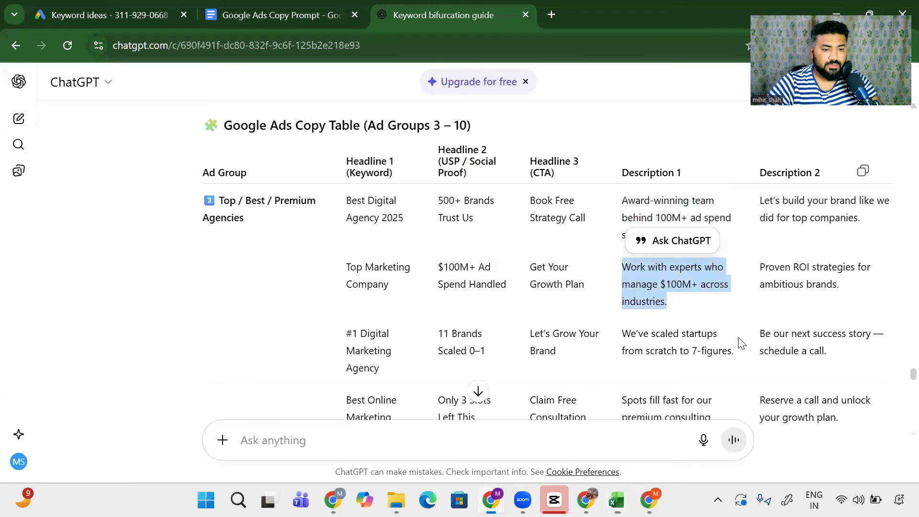
pyautogui.moveTo(740, 354); pyautogui.dragTo(623, 335)
pyautogui.hotkey('ctrl', 'c')
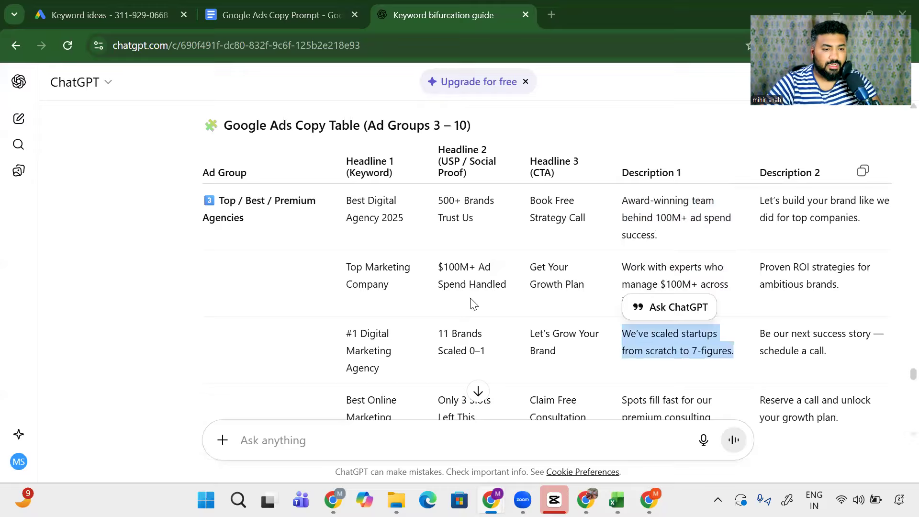
pyautogui.hotkey('alt', 'Tab')
pyautogui.click(390, 240)
pyautogui.hotkey('ctrl', 'v')
# Step: Paste ChatGPT's three Description 2 texts into cells G2, G3 and G4
pyautogui.hotkey('alt', 'Tab')
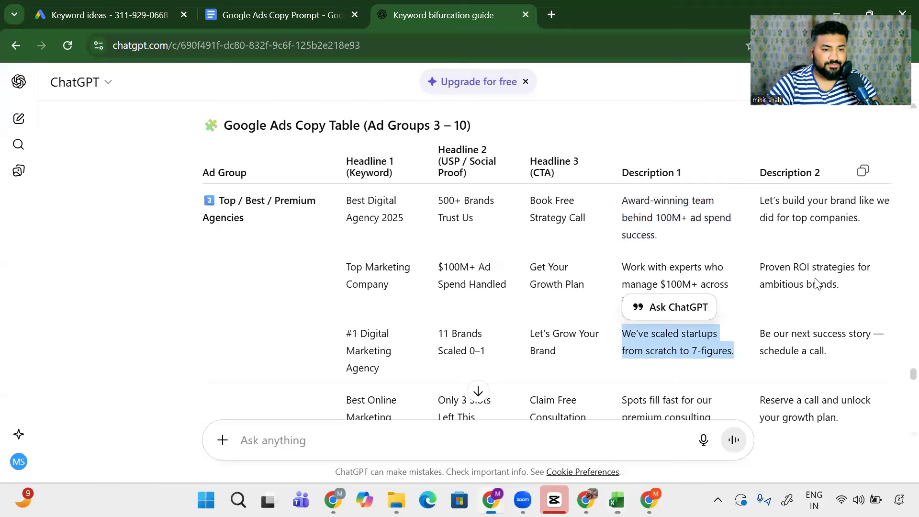
pyautogui.moveTo(860, 219); pyautogui.dragTo(761, 200)
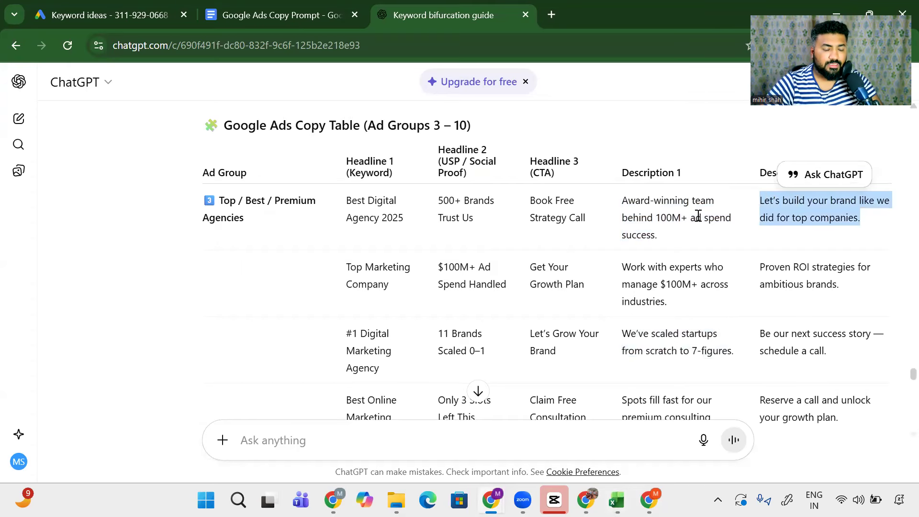
pyautogui.hotkey('ctrl', 'c')
pyautogui.hotkey('alt', 'Tab')
pyautogui.click(449, 213)
pyautogui.hotkey('ctrl', 'v')
pyautogui.hotkey('alt', 'Tab')
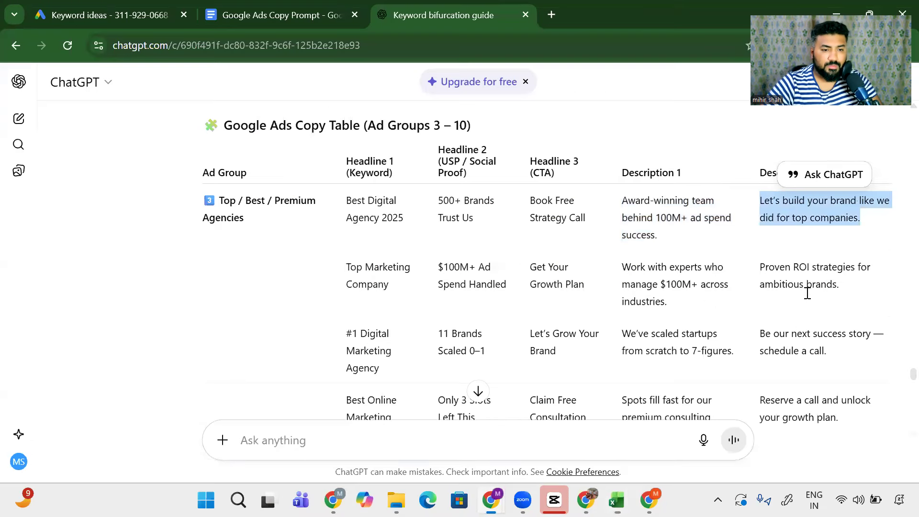
pyautogui.moveTo(837, 288); pyautogui.dragTo(756, 271)
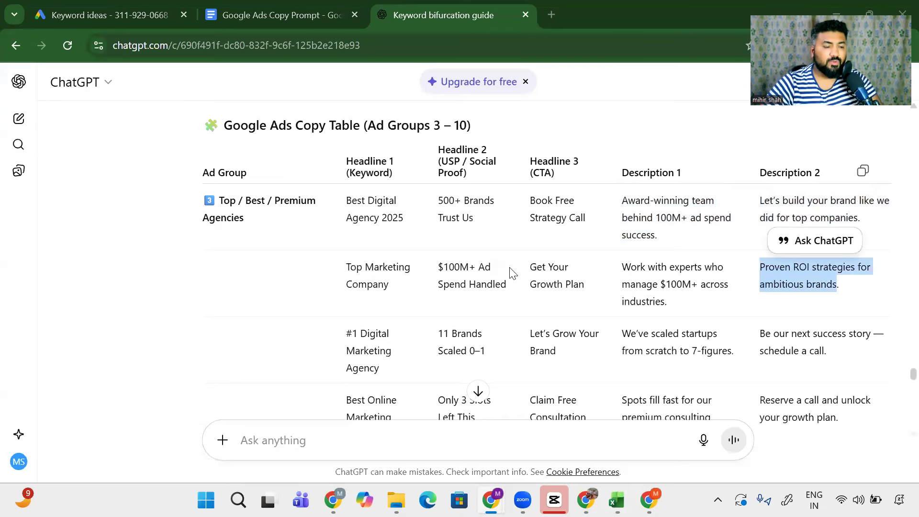
pyautogui.hotkey('ctrl', 'c')
pyautogui.hotkey('alt', 'Tab')
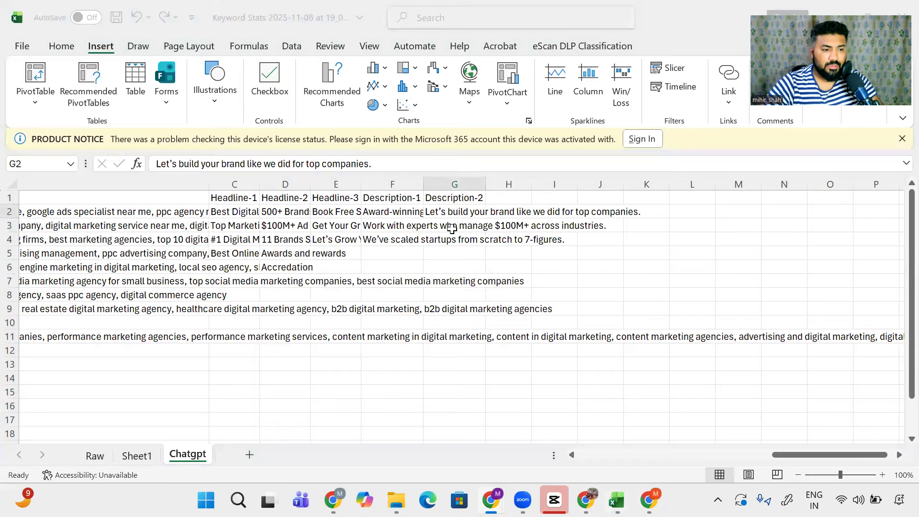
pyautogui.click(452, 229)
pyautogui.hotkey('ctrl', 'v')
pyautogui.hotkey('alt', 'Tab')
pyautogui.moveTo(845, 358); pyautogui.dragTo(761, 335)
pyautogui.hotkey('ctrl', 'c')
pyautogui.hotkey('alt', 'Tab')
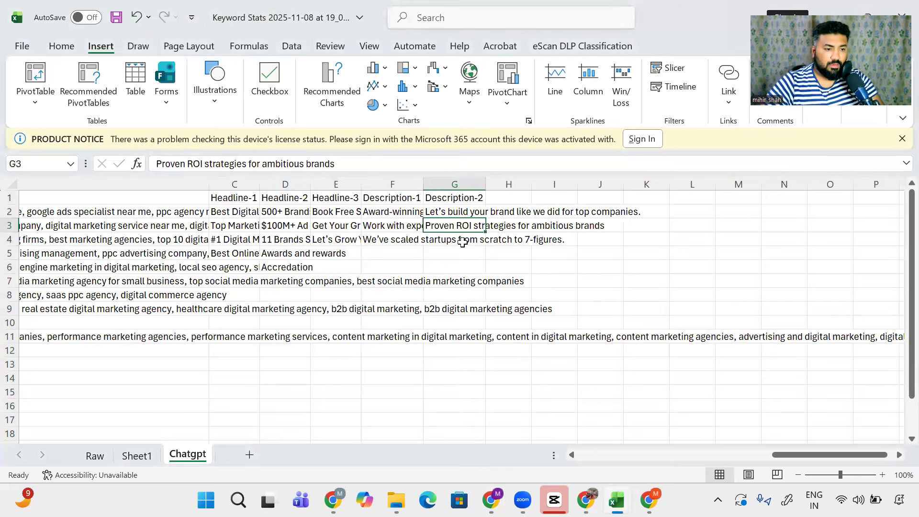
pyautogui.click(462, 241)
pyautogui.hotkey('ctrl', 'v')
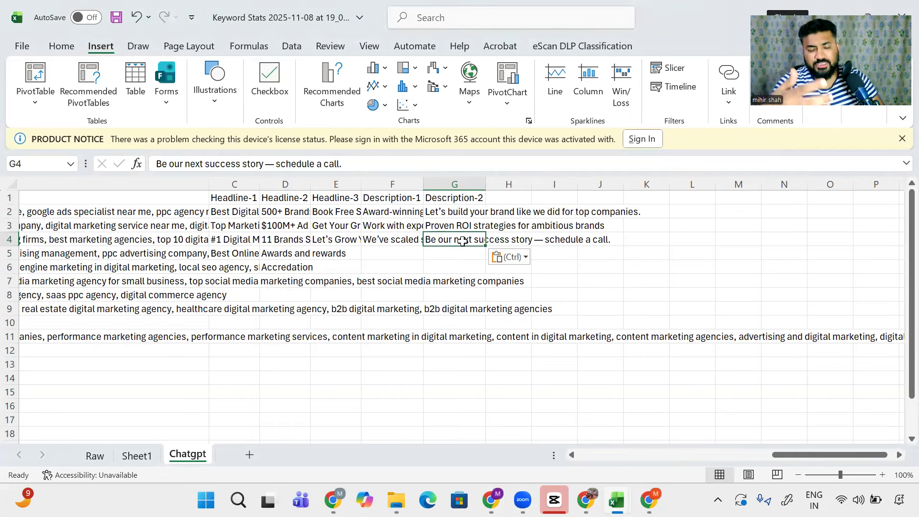
# Step: Scroll further down the ChatGPT table, then return to Excel and extend the selection rightward
pyautogui.hotkey('alt', 'Tab')
pyautogui.scroll(-3, 462, 246)
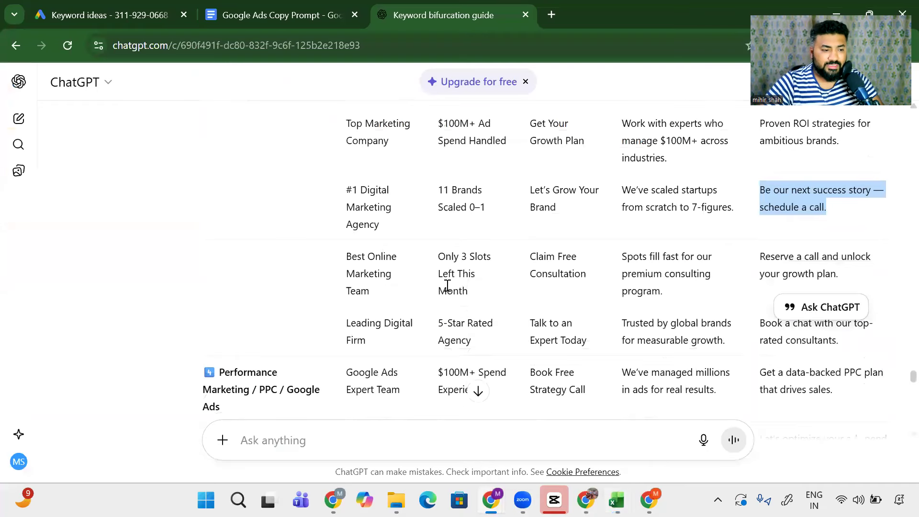
pyautogui.scroll(-3, 447, 285)
pyautogui.hotkey('alt', 'Tab')
pyautogui.hotkey('shift', 'Right')
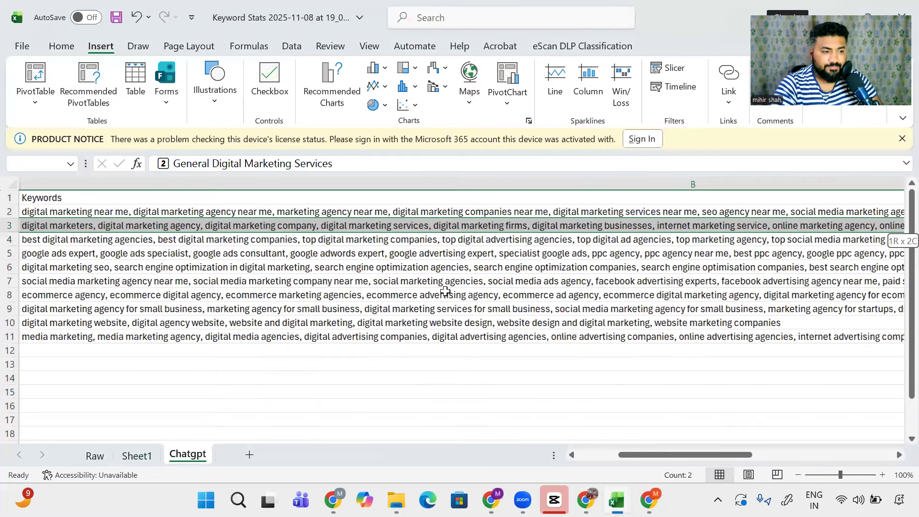
# Step: Adjust the selection from A3 through the keyword rows to gauge the first group's extent
pyautogui.hotkey('shift', 'Right')
pyautogui.hotkey('shift', 'Right')
pyautogui.hotkey('shift', 'Left')
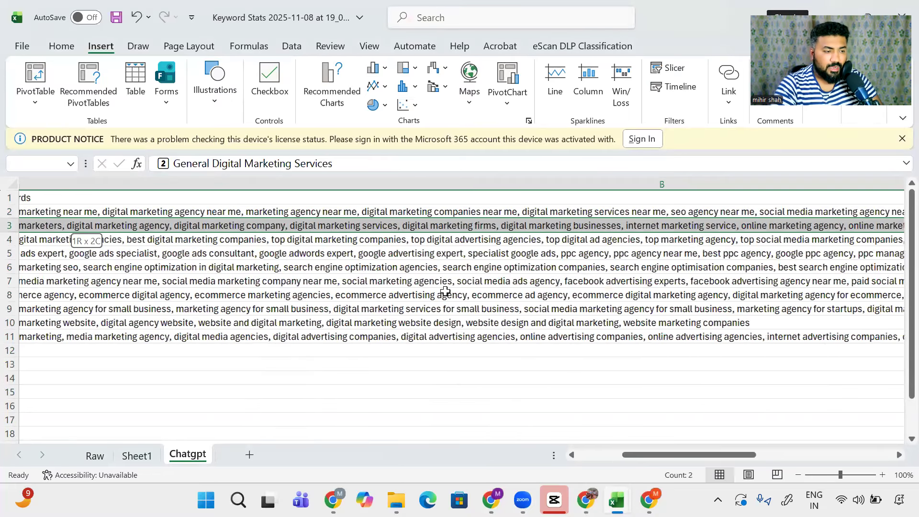
pyautogui.hotkey('ctrl', 'shift', 'Down')
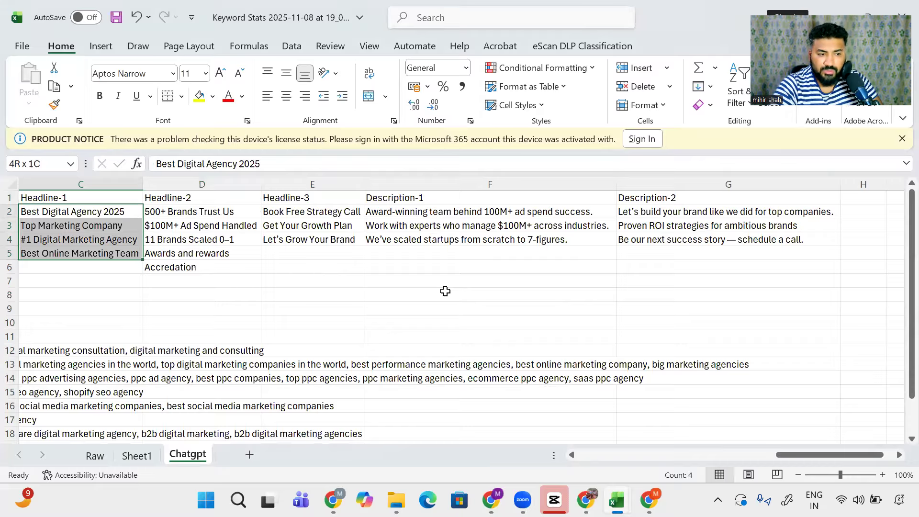
pyautogui.hotkey('shift', 'Right')
pyautogui.hotkey('shift', 'Right')
pyautogui.hotkey('shift', 'Right')
pyautogui.hotkey('shift', 'Right')
pyautogui.hotkey('shift', 'Left')
pyautogui.hotkey('shift', 'Left')
pyautogui.hotkey('shift', 'Left')
pyautogui.hotkey('shift', 'Left')
pyautogui.hotkey('shift', 'Left')
pyautogui.hotkey('shift', 'Left')
pyautogui.hotkey('shift', 'Left')
pyautogui.press('Down')
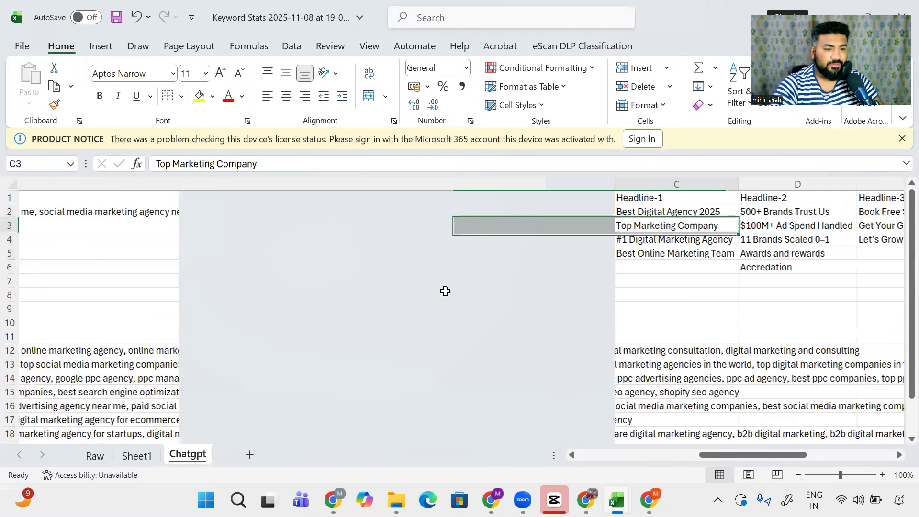
pyautogui.press('Right')
pyautogui.press('Right')
pyautogui.press('Right')
pyautogui.press('Right')
pyautogui.press('Left')
pyautogui.press('Left')
pyautogui.press('Left')
pyautogui.press('Left')
pyautogui.press('Left')
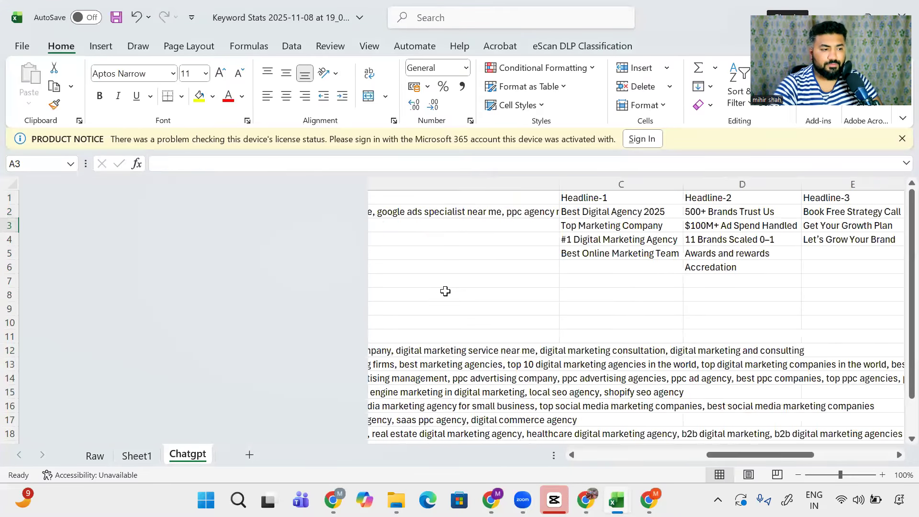
# Step: Copy the General Digital Marketing Services keyword row and paste it at A7
pyautogui.hotkey('ctrl', 'Down')
pyautogui.hotkey('shift', 'space')
pyautogui.hotkey('ctrl', 'c')
pyautogui.hotkey('ctrl', 'Up')
pyautogui.press('Down')
pyautogui.press('Right')
pyautogui.press('Right')
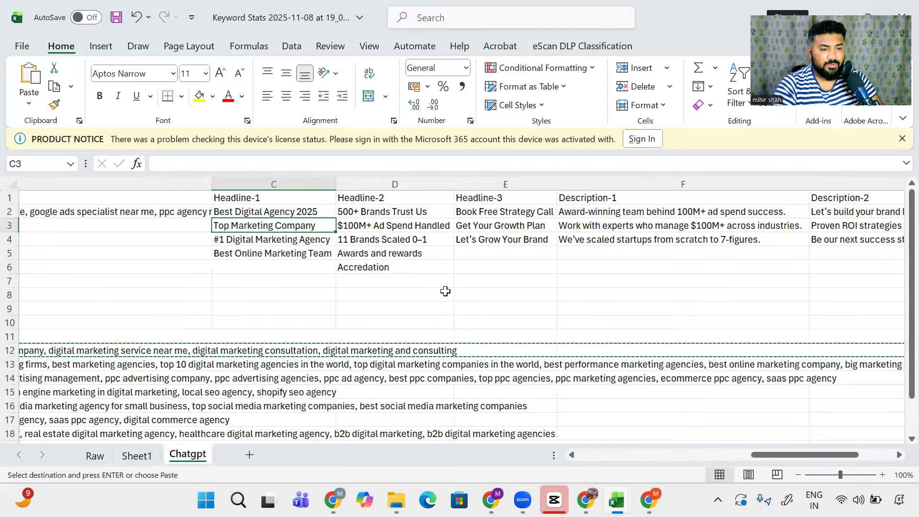
pyautogui.press('Right')
pyautogui.press('Down')
pyautogui.press('Down')
pyautogui.press('Down')
pyautogui.press('Down')
pyautogui.press('Left')
pyautogui.press('Left')
pyautogui.press('Left')
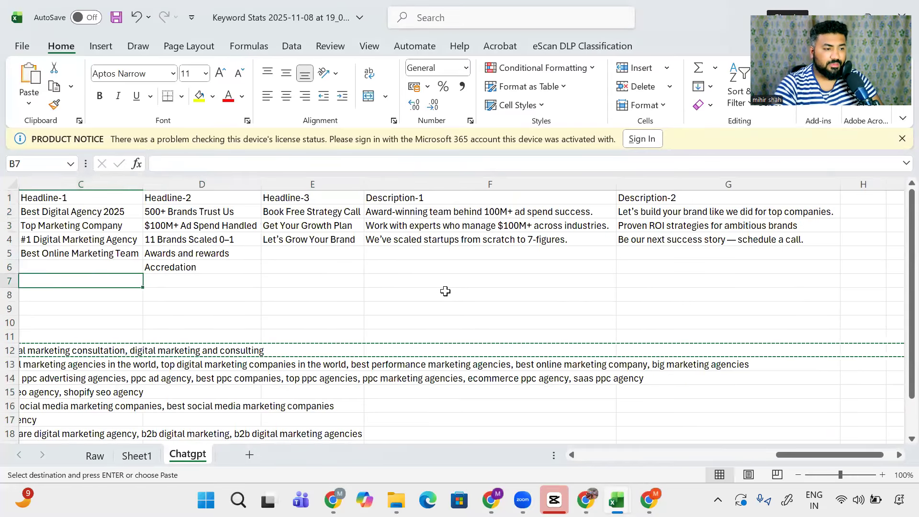
pyautogui.press('Return')
# Step: Delete the stray 'Awards and rewards' and 'Accredation' notes in D5:D6
pyautogui.press('Right')
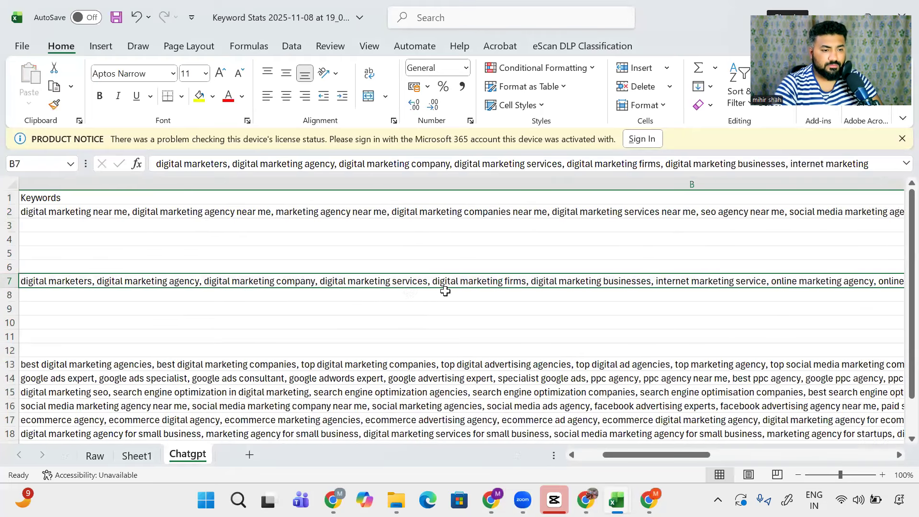
pyautogui.press('Right')
pyautogui.press('Right')
pyautogui.press('Right')
pyautogui.press('Up')
pyautogui.press('Left')
pyautogui.press('Up')
pyautogui.press('Down')
pyautogui.hotkey('shift', 'Up')
pyautogui.press('Delete')
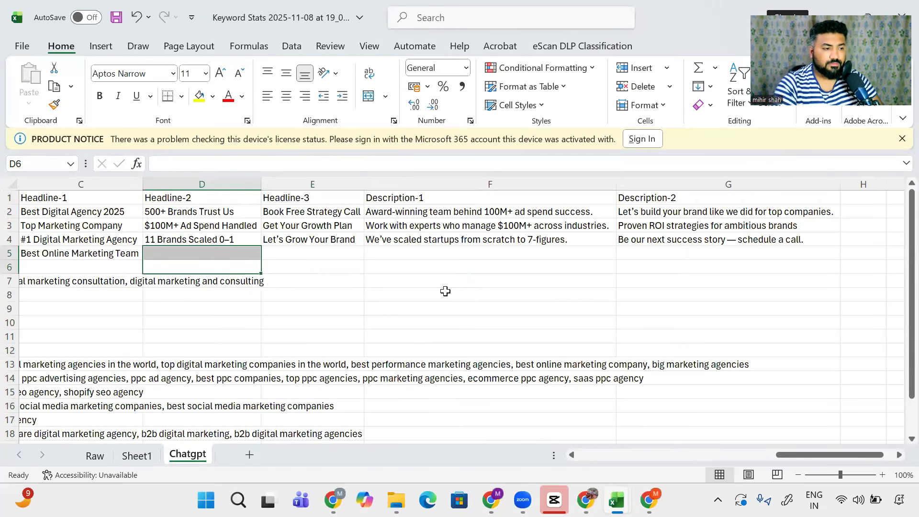
pyautogui.press('Home')
pyautogui.press('Down')
pyautogui.hotkey('alt', 'Tab')
pyautogui.scroll(-10, 107, 285)
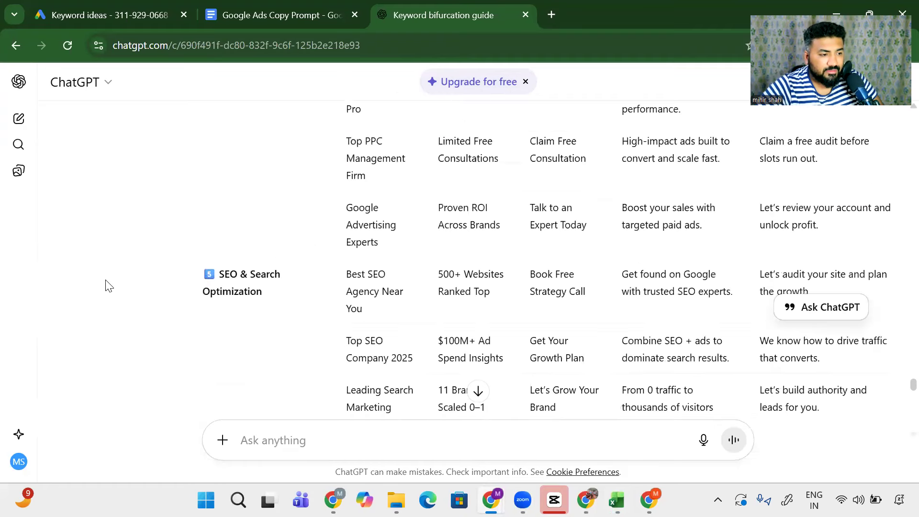
# Step: Scroll through the ChatGPT ad table and back, then bring Excel and the NMIMS login window forward
pyautogui.scroll(-15, 107, 285)
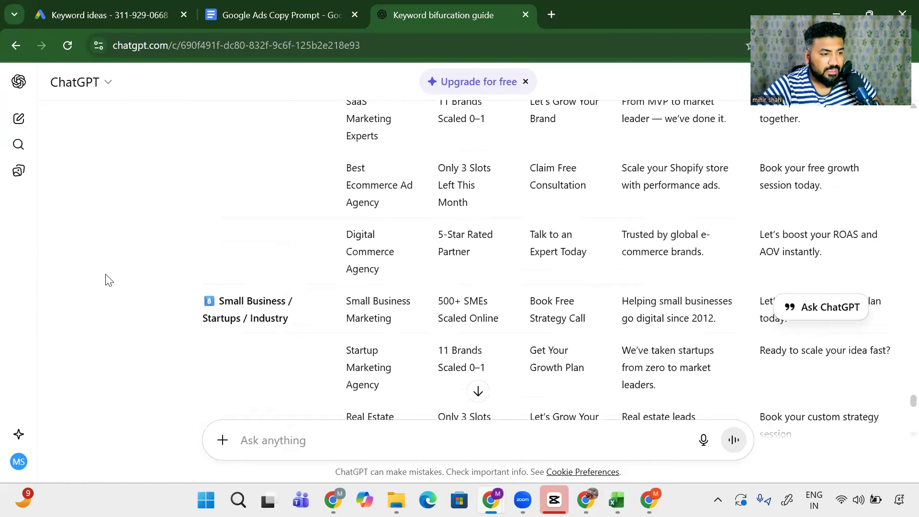
pyautogui.scroll(-9, 109, 279)
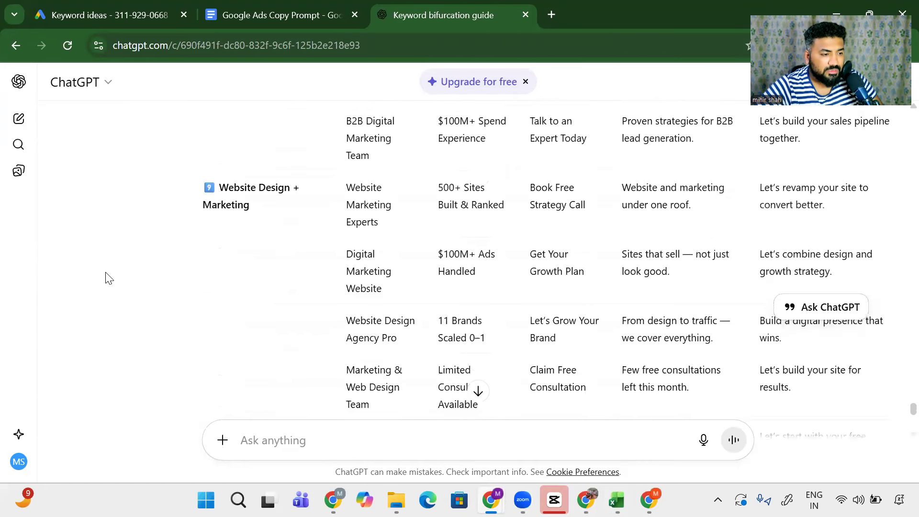
pyautogui.scroll(-3, 109, 278)
pyautogui.scroll(10, 109, 279)
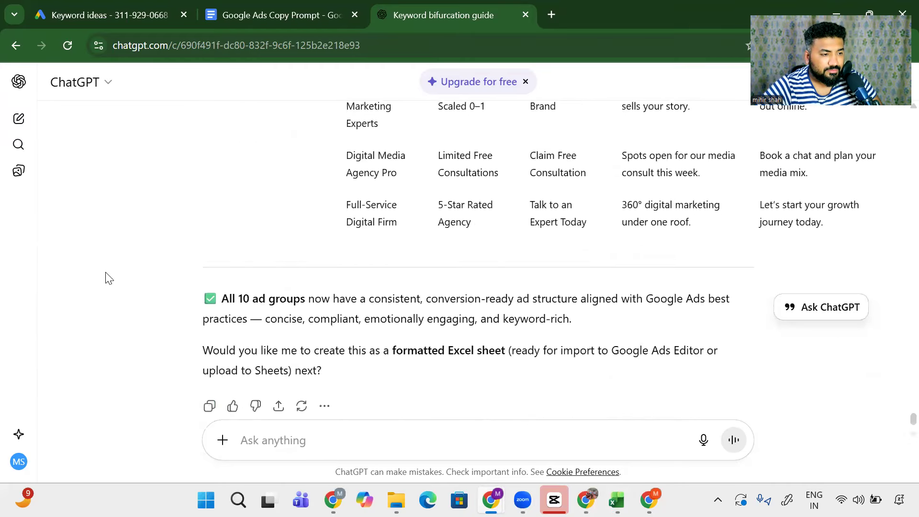
pyautogui.scroll(15, 109, 278)
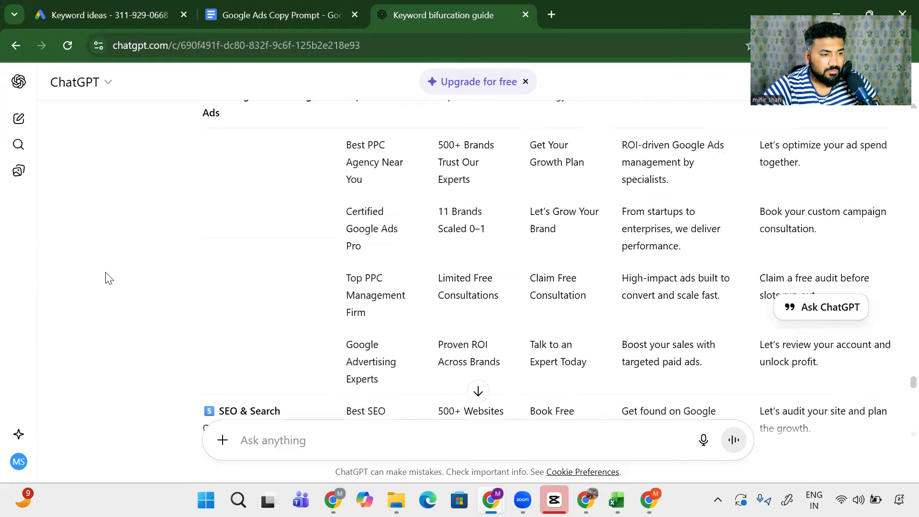
pyautogui.click(617, 499)
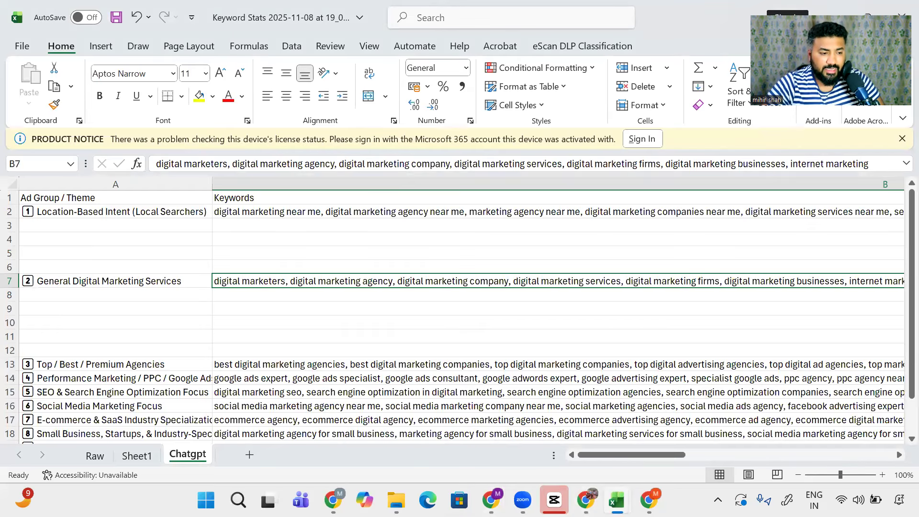
pyautogui.click(334, 500)
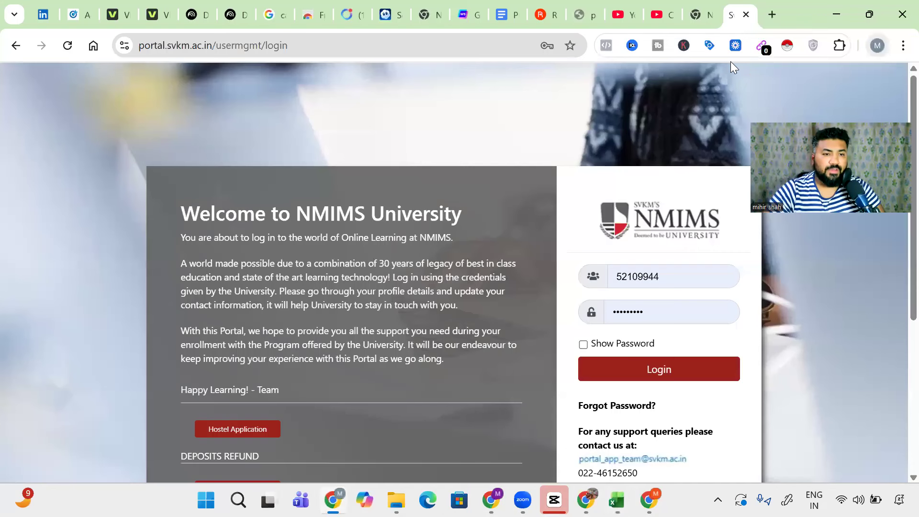